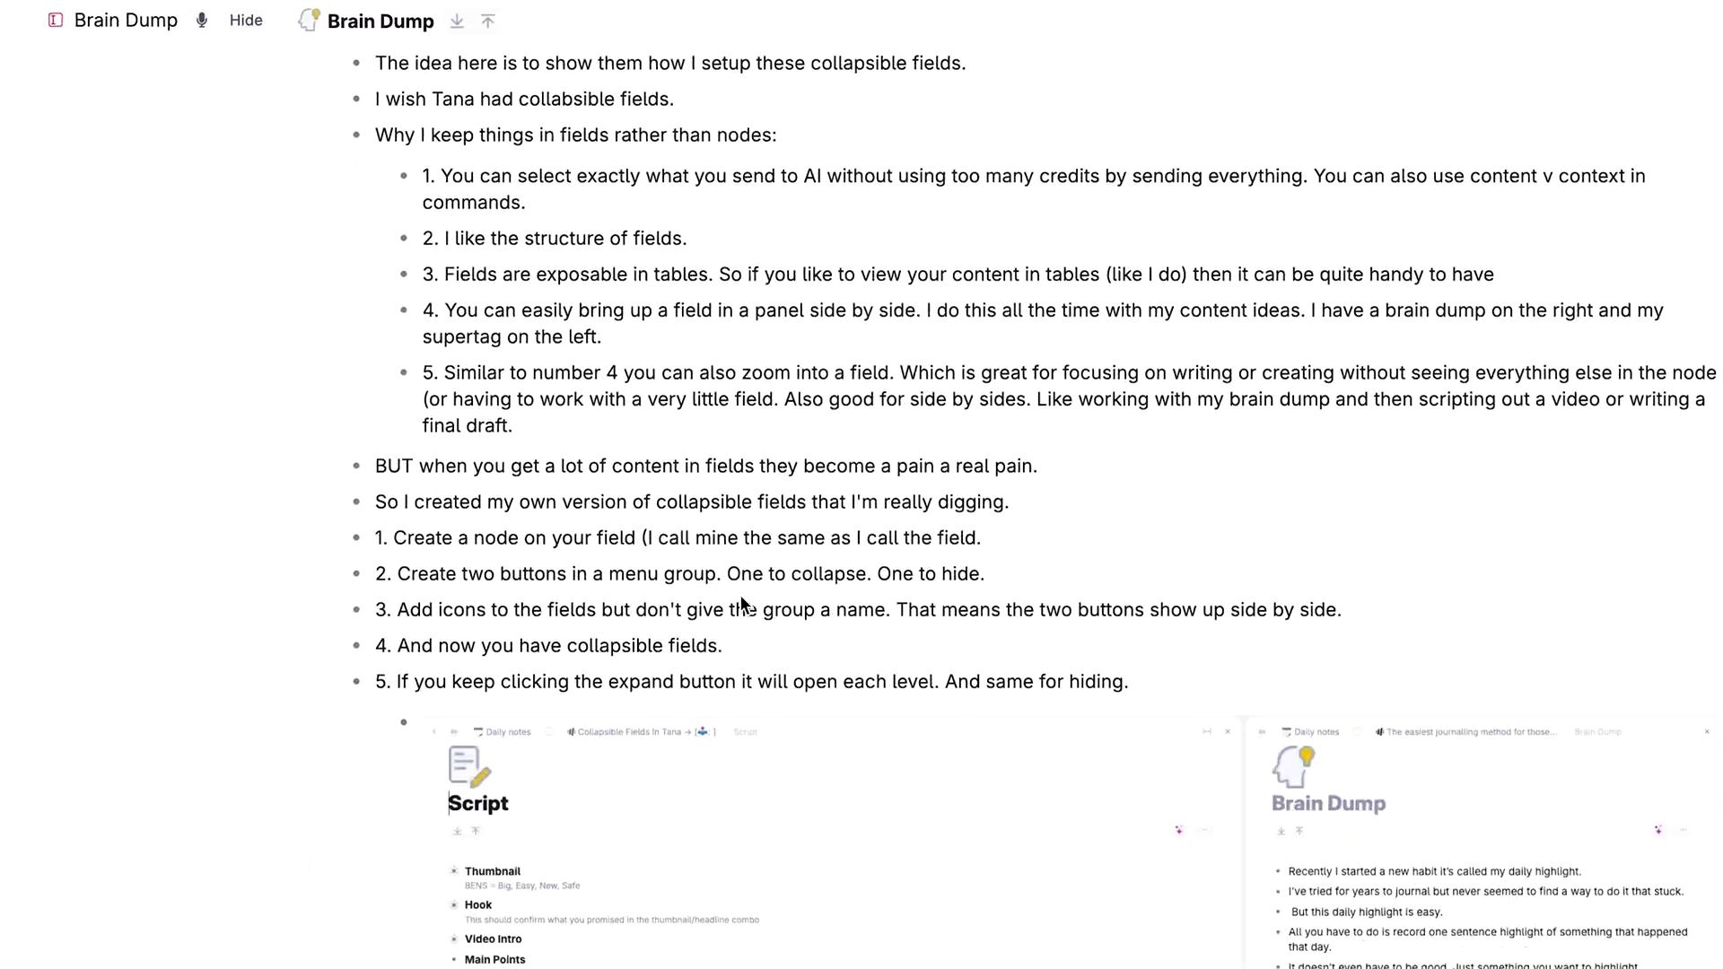
pyautogui.scroll(-20, 740, 595)
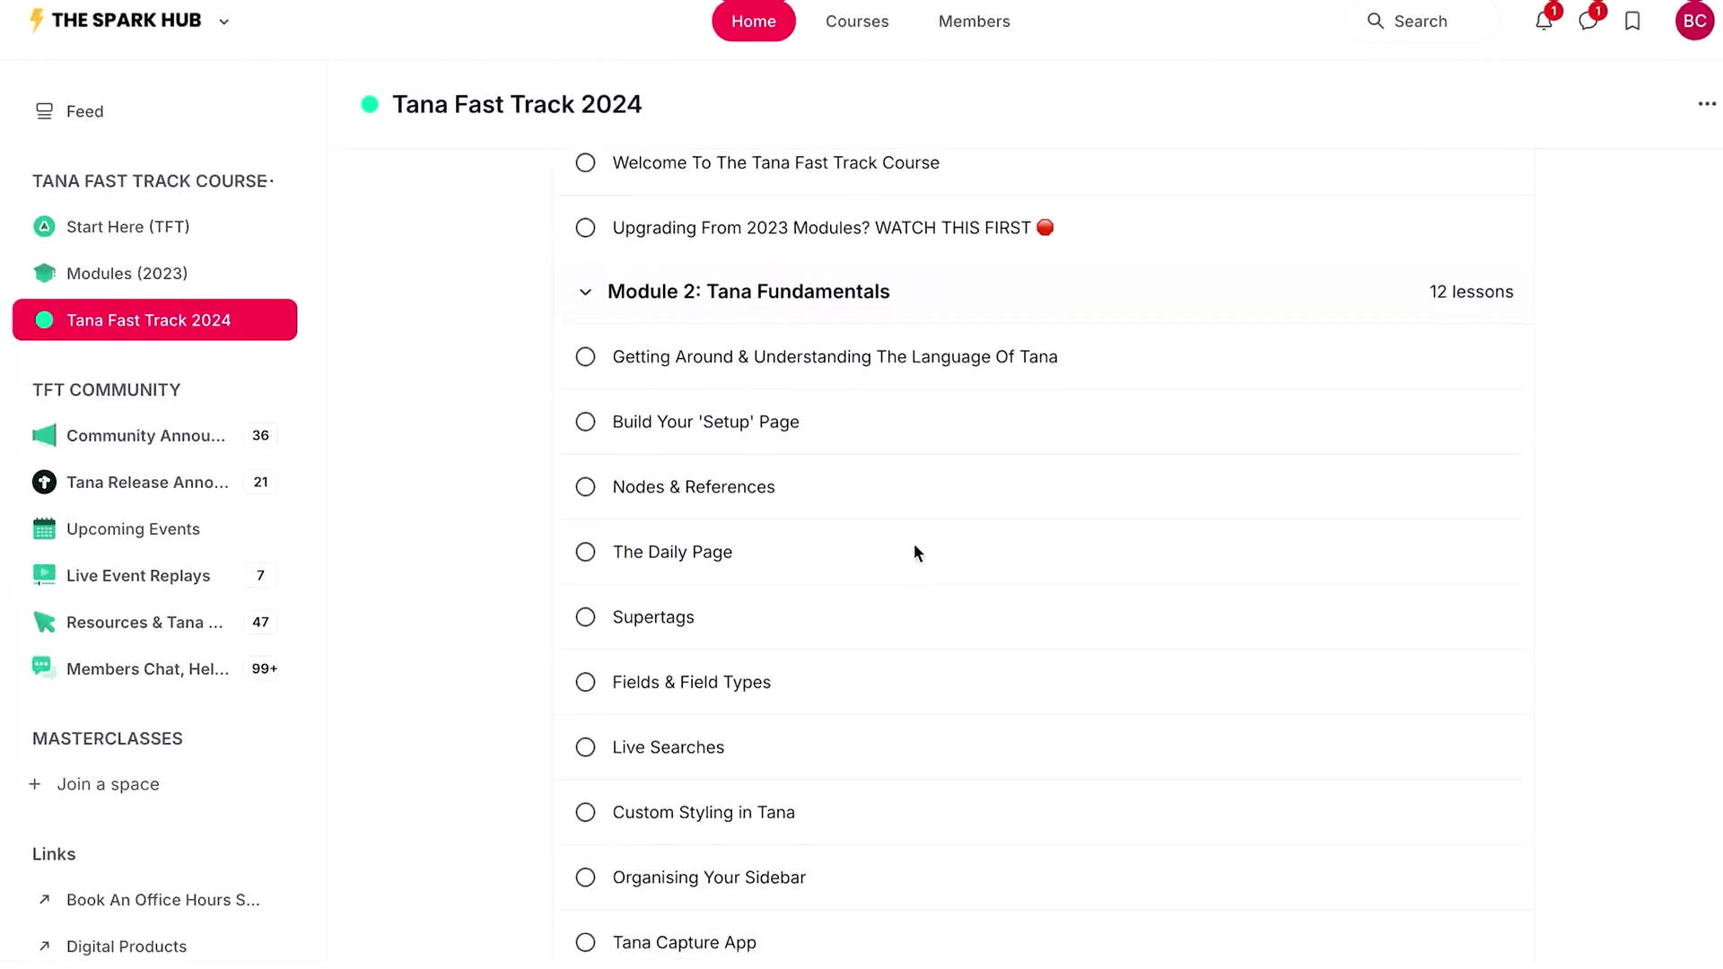
# Step: Scroll up and down through the Tana Fast Track course lesson in the Circle site
pyautogui.scroll(-2, 918, 552)
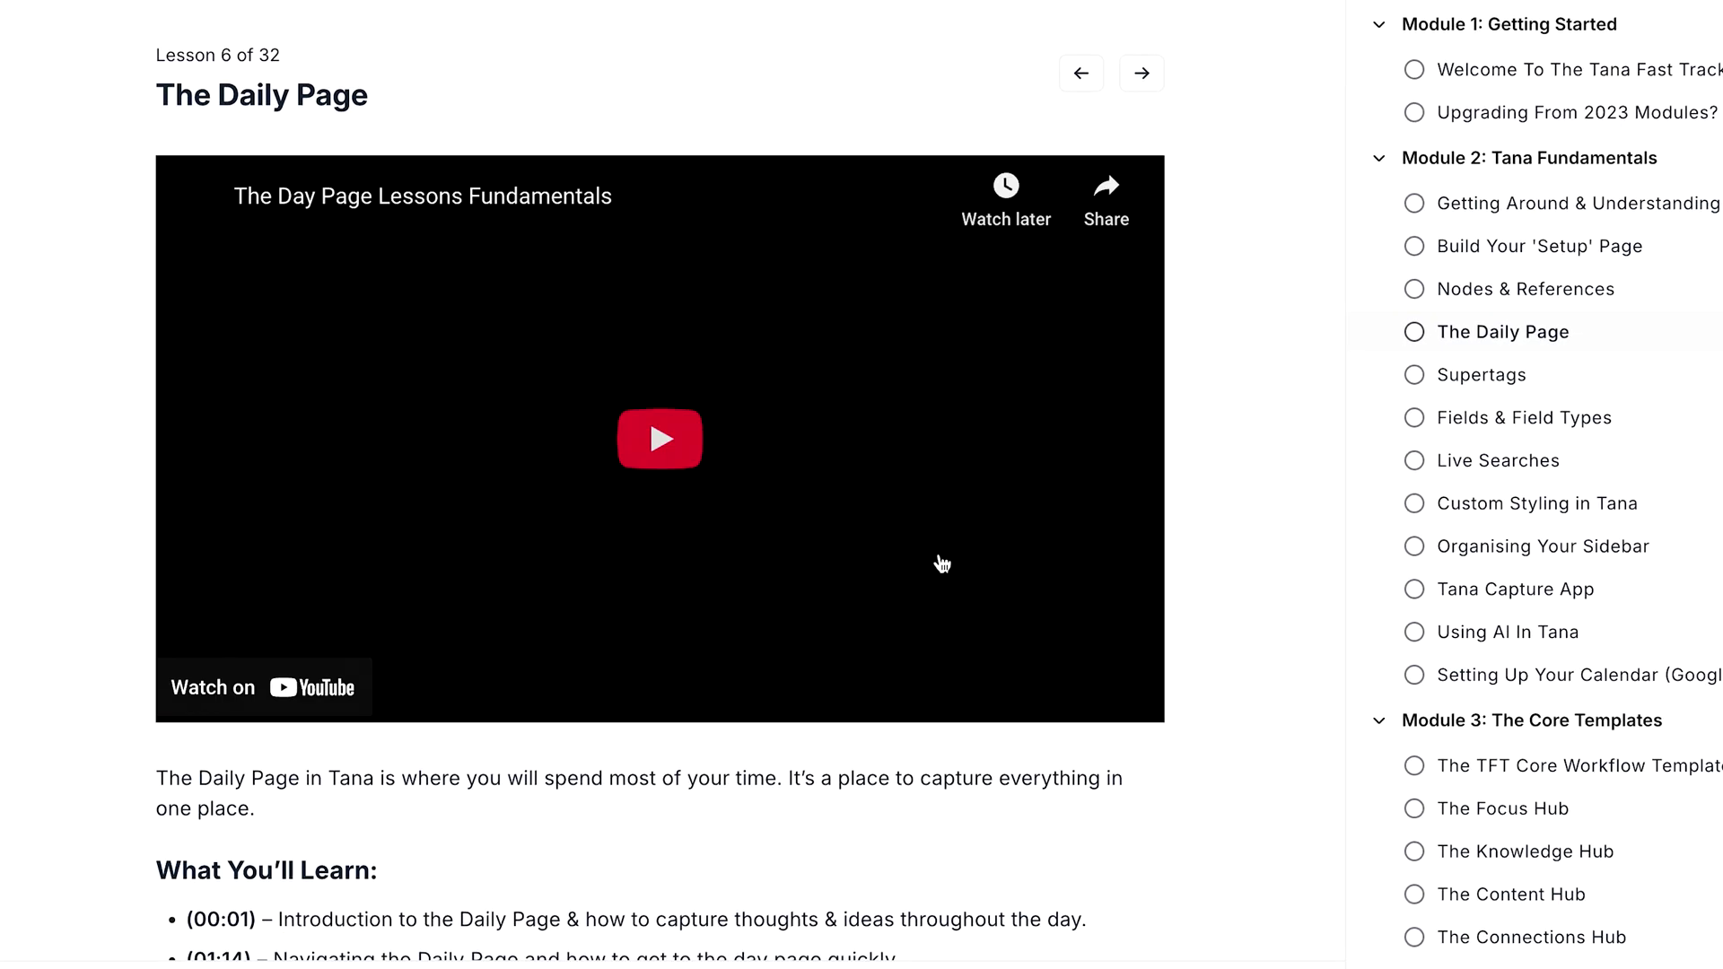
pyautogui.scroll(-3, 960, 608)
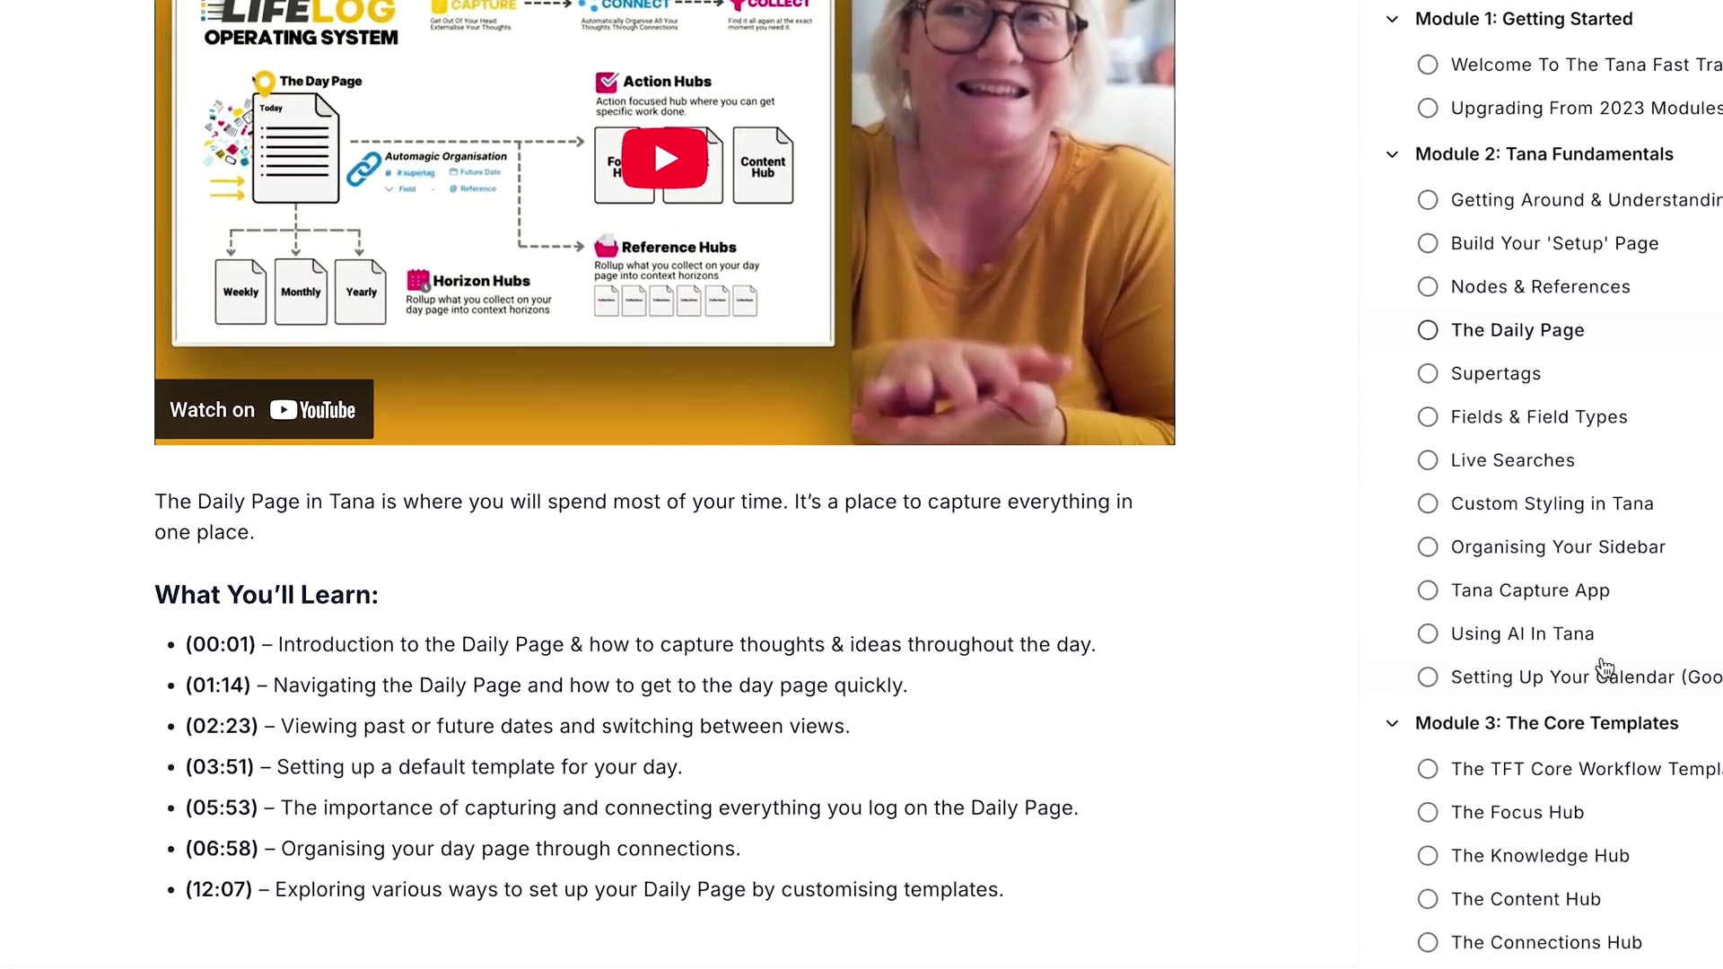
pyautogui.scroll(-5, 1602, 664)
pyautogui.scroll(5, 1611, 666)
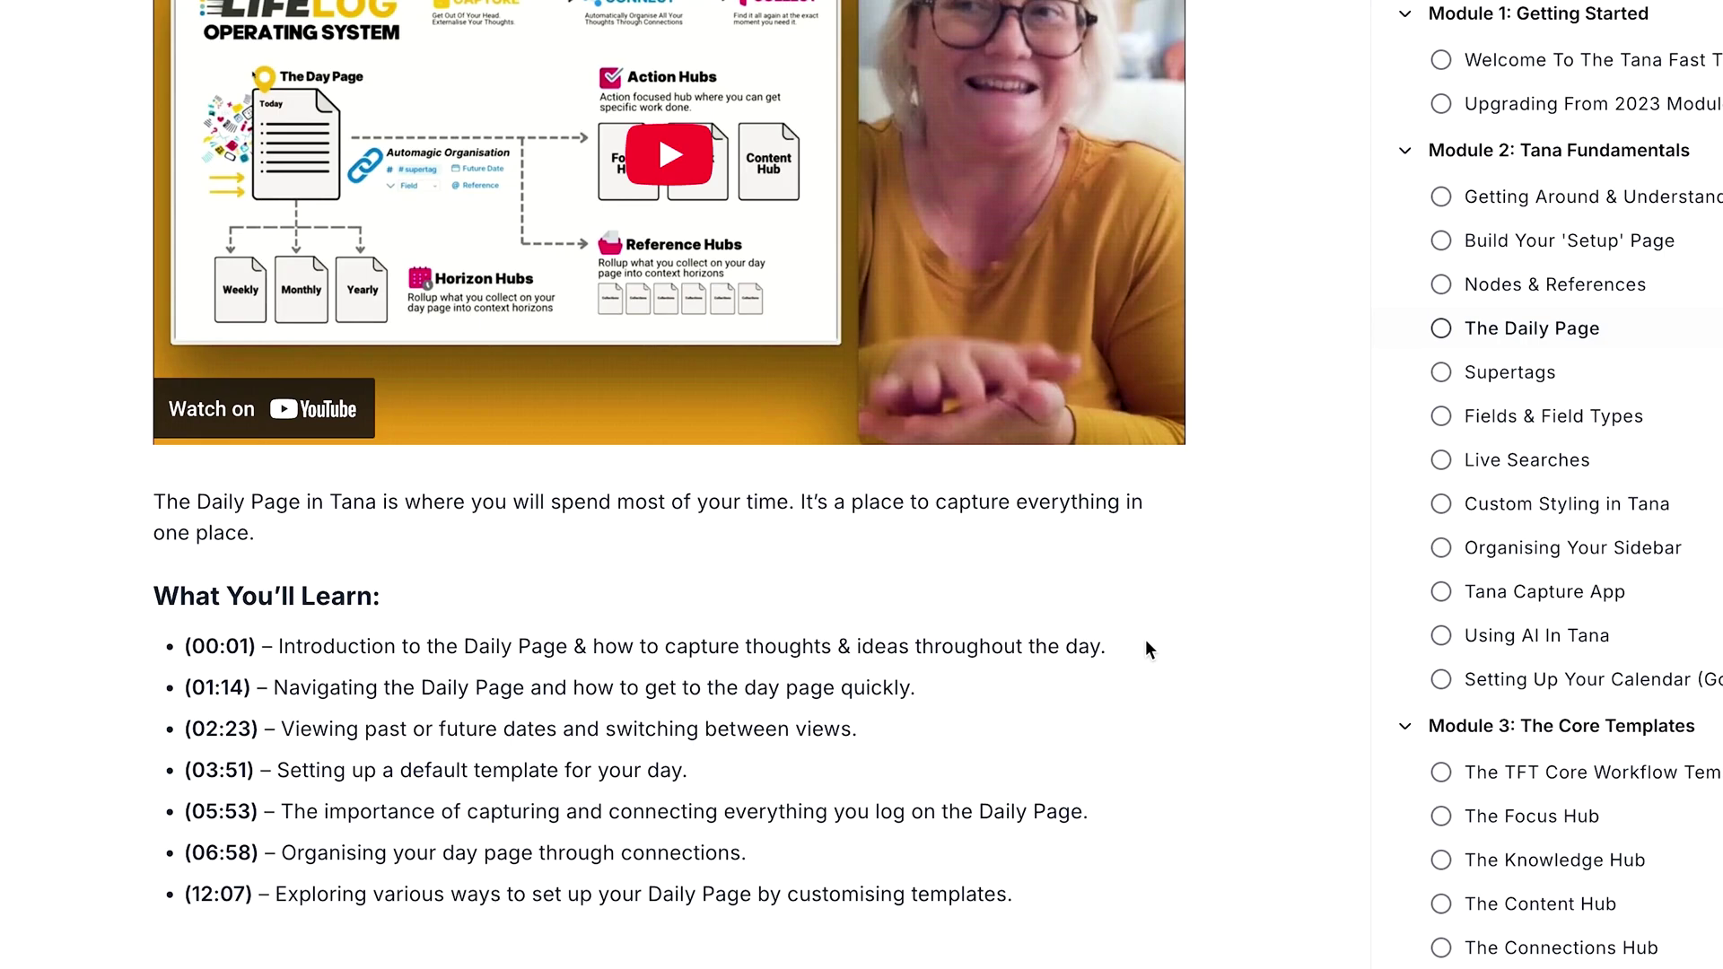
pyautogui.scroll(3, 1150, 639)
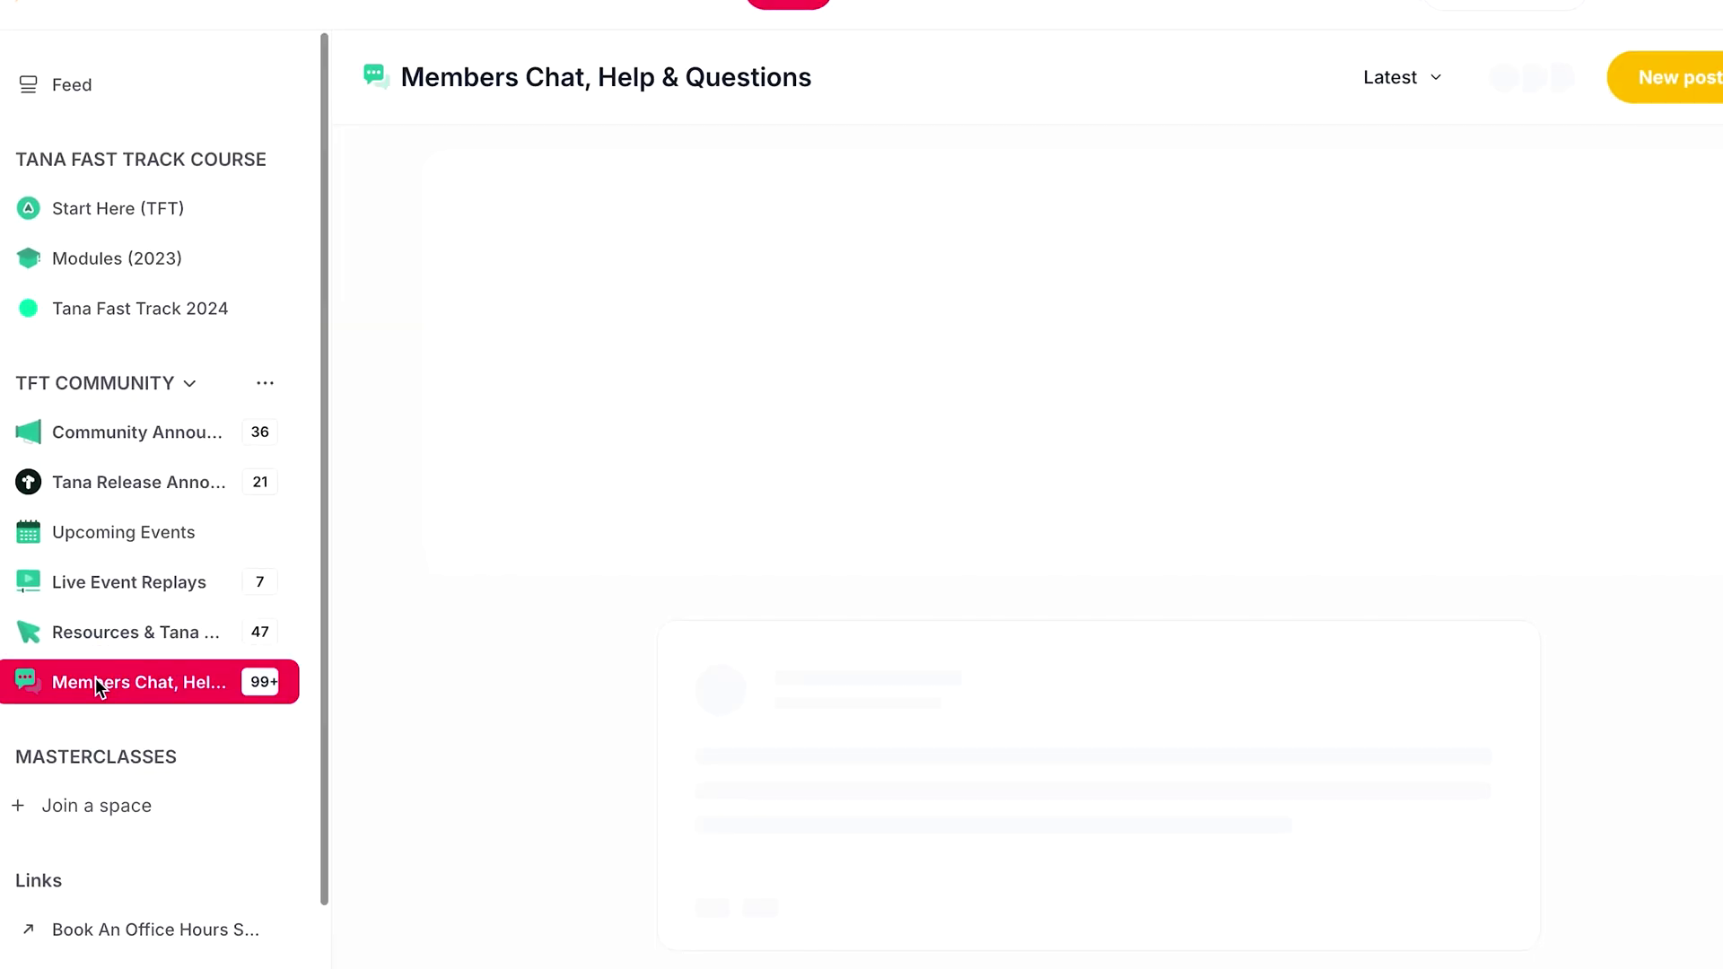
pyautogui.scroll(-10, 1092, 725)
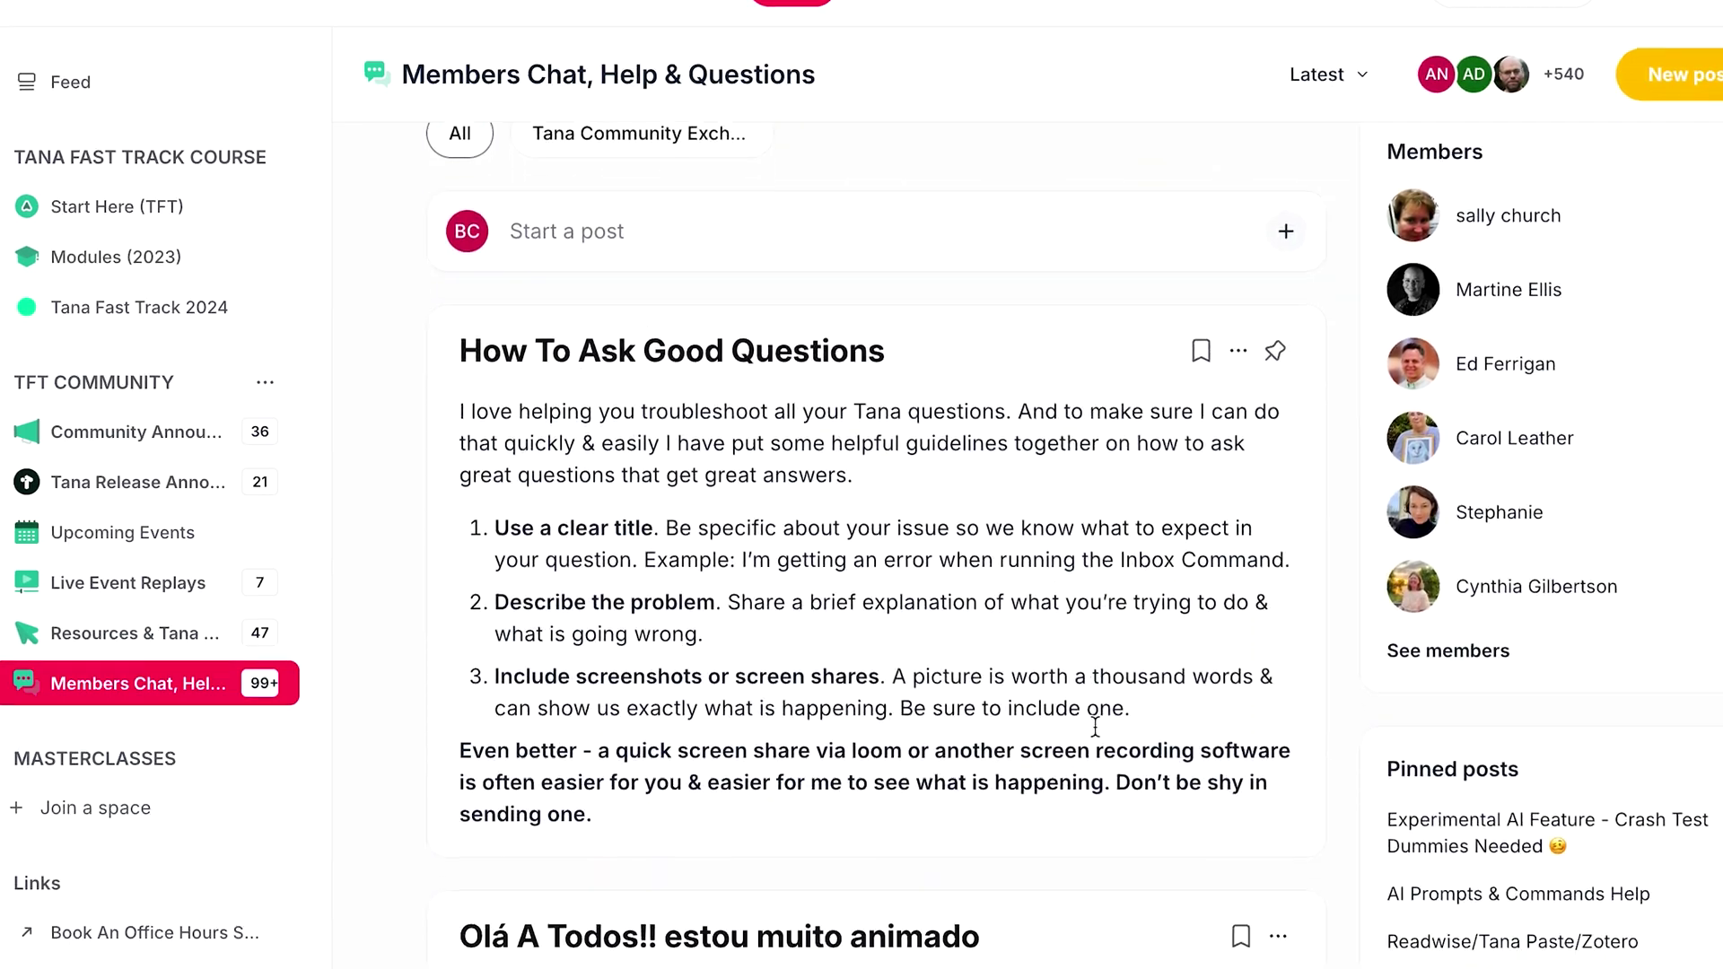
pyautogui.scroll(-3, 1097, 727)
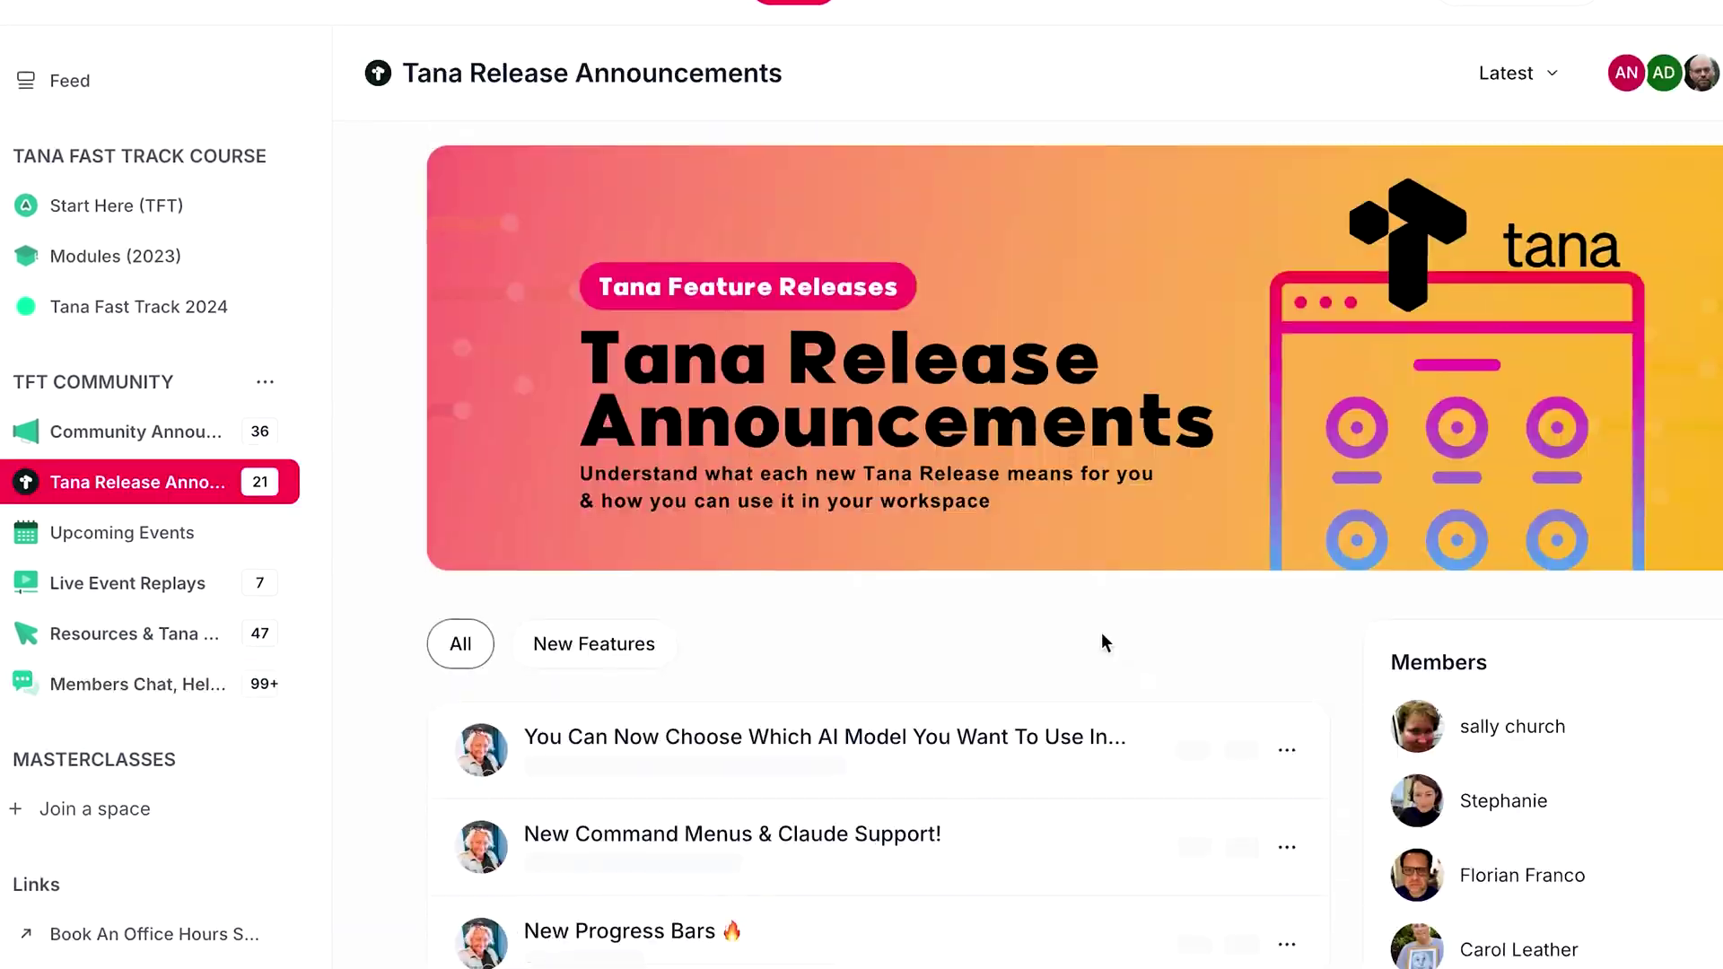
pyautogui.scroll(-8, 1102, 632)
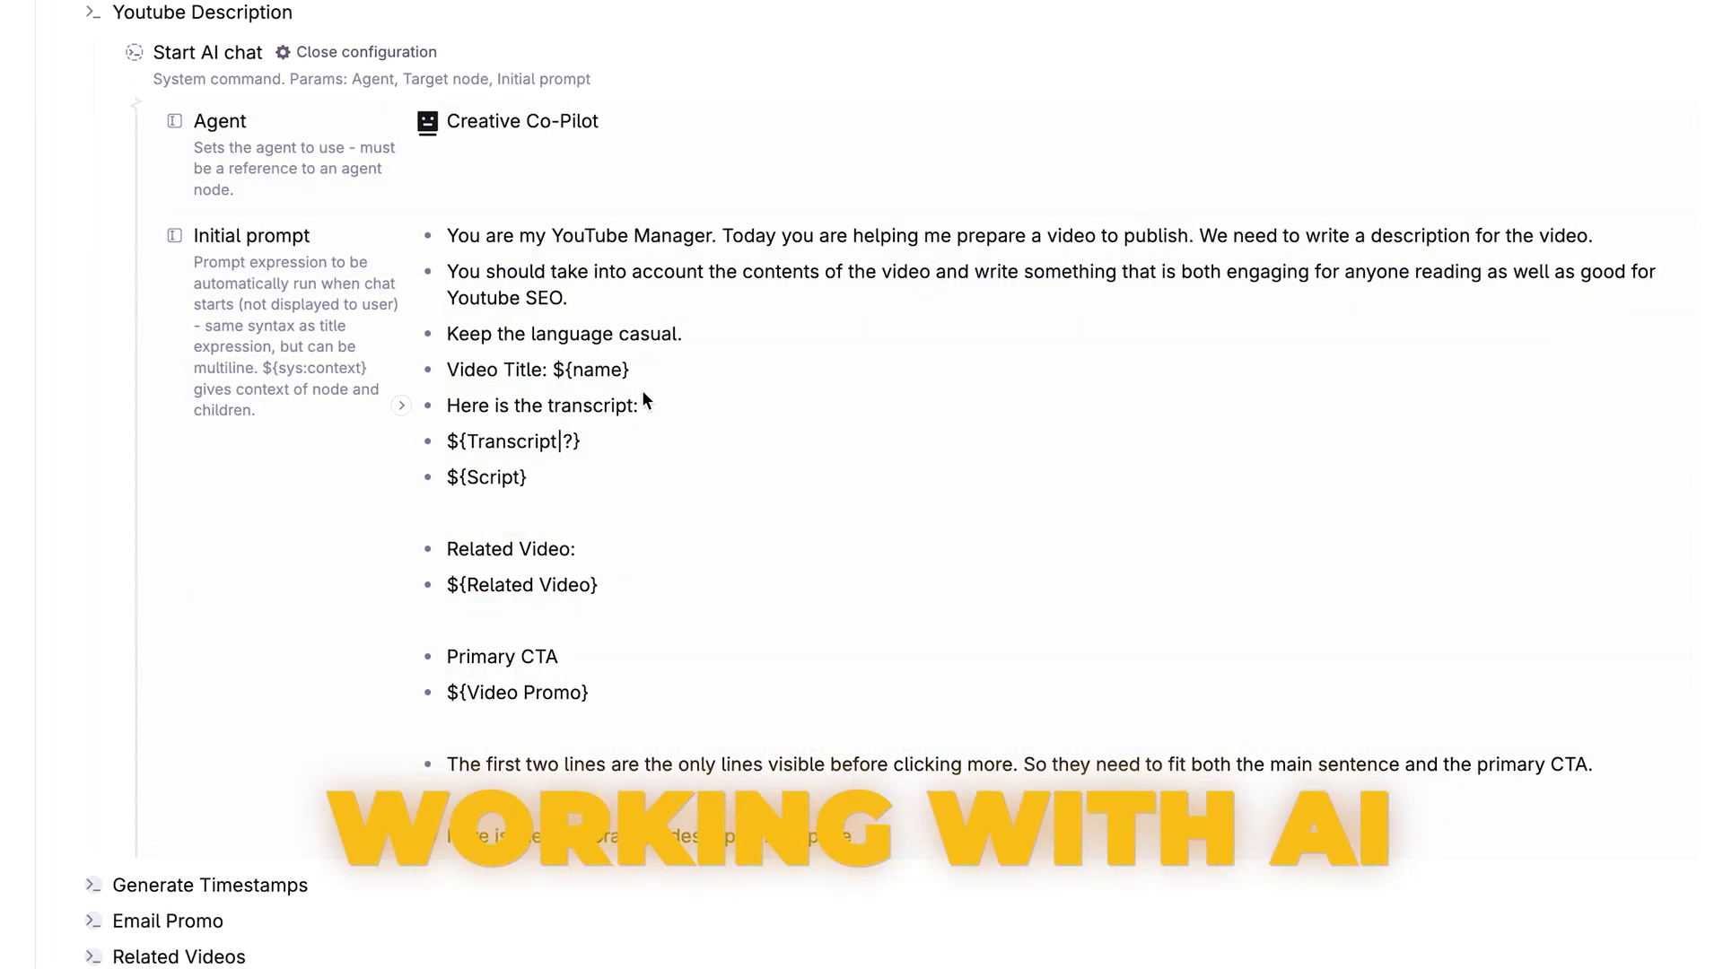
pyautogui.moveTo(614, 439); pyautogui.dragTo(471, 441)
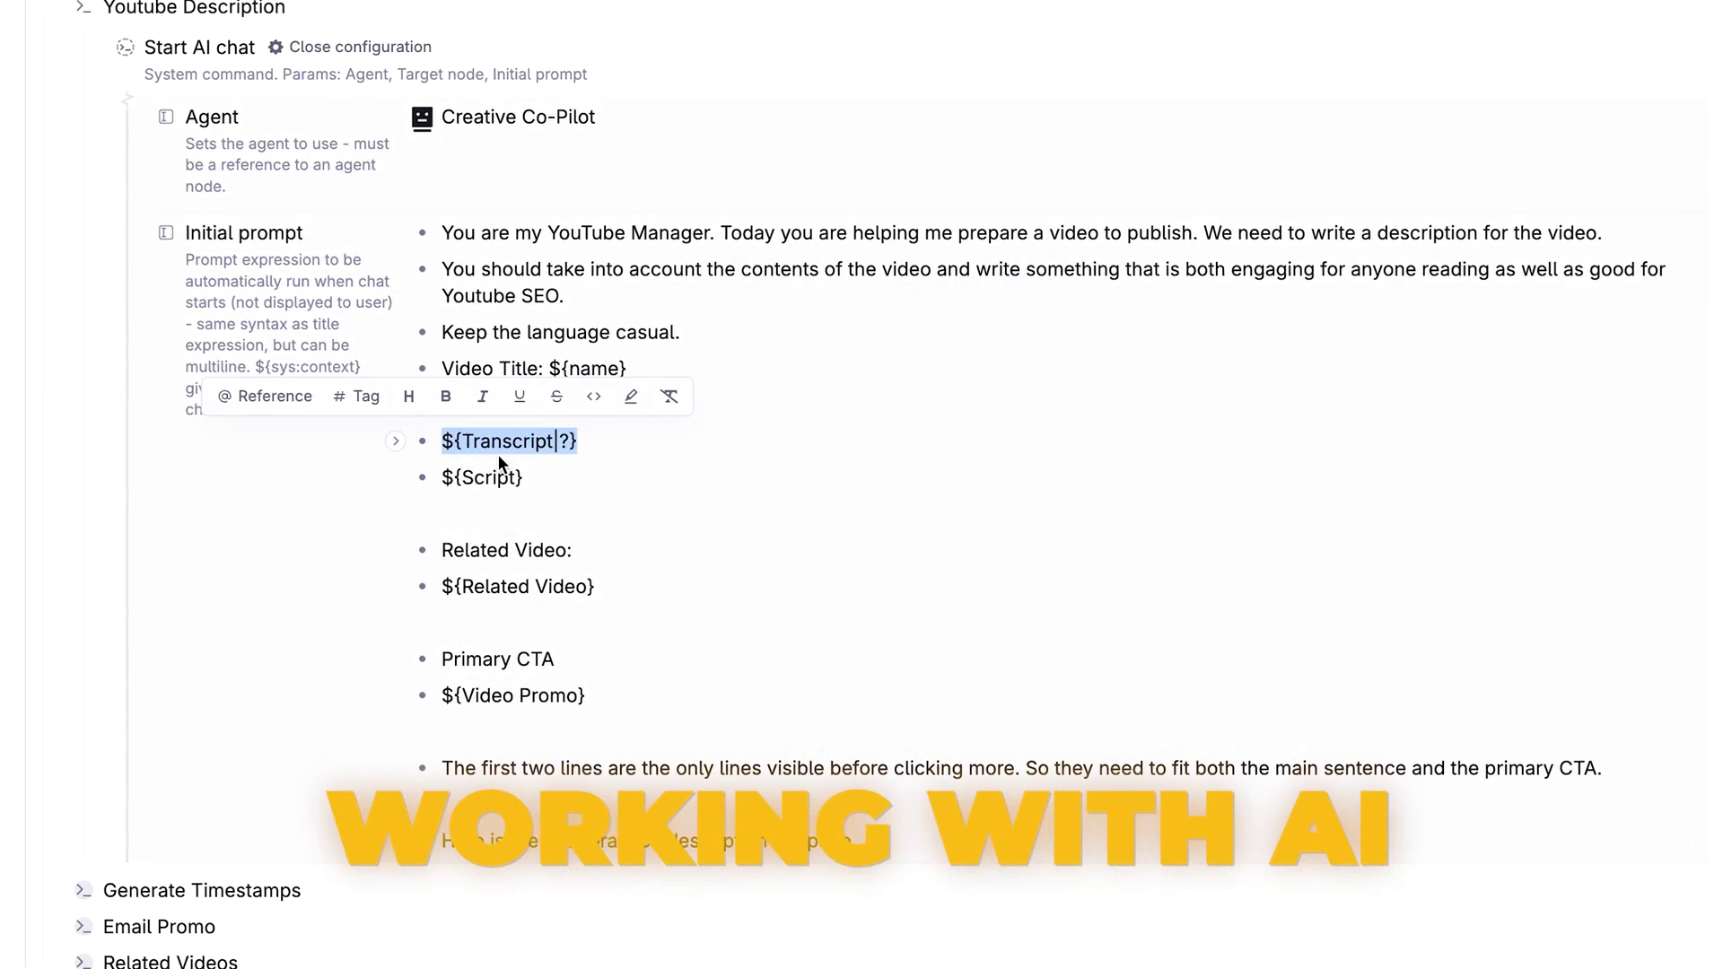
pyautogui.click(447, 484)
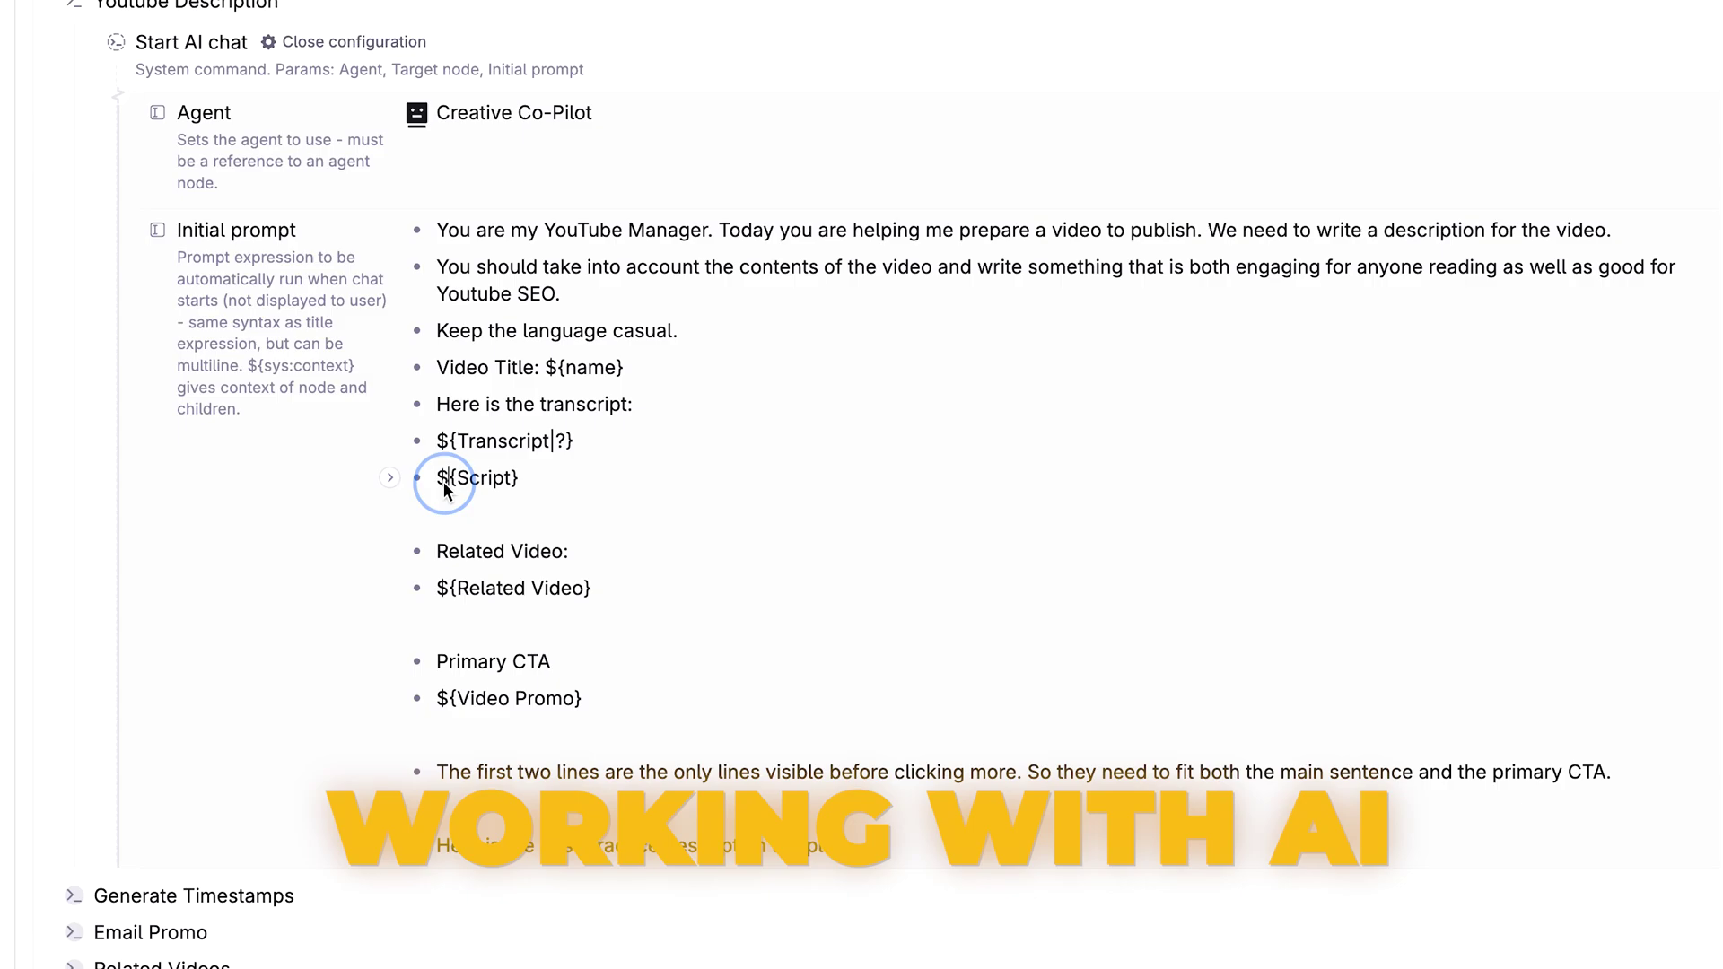
pyautogui.moveTo(434, 589); pyautogui.dragTo(617, 585)
pyautogui.click(556, 702)
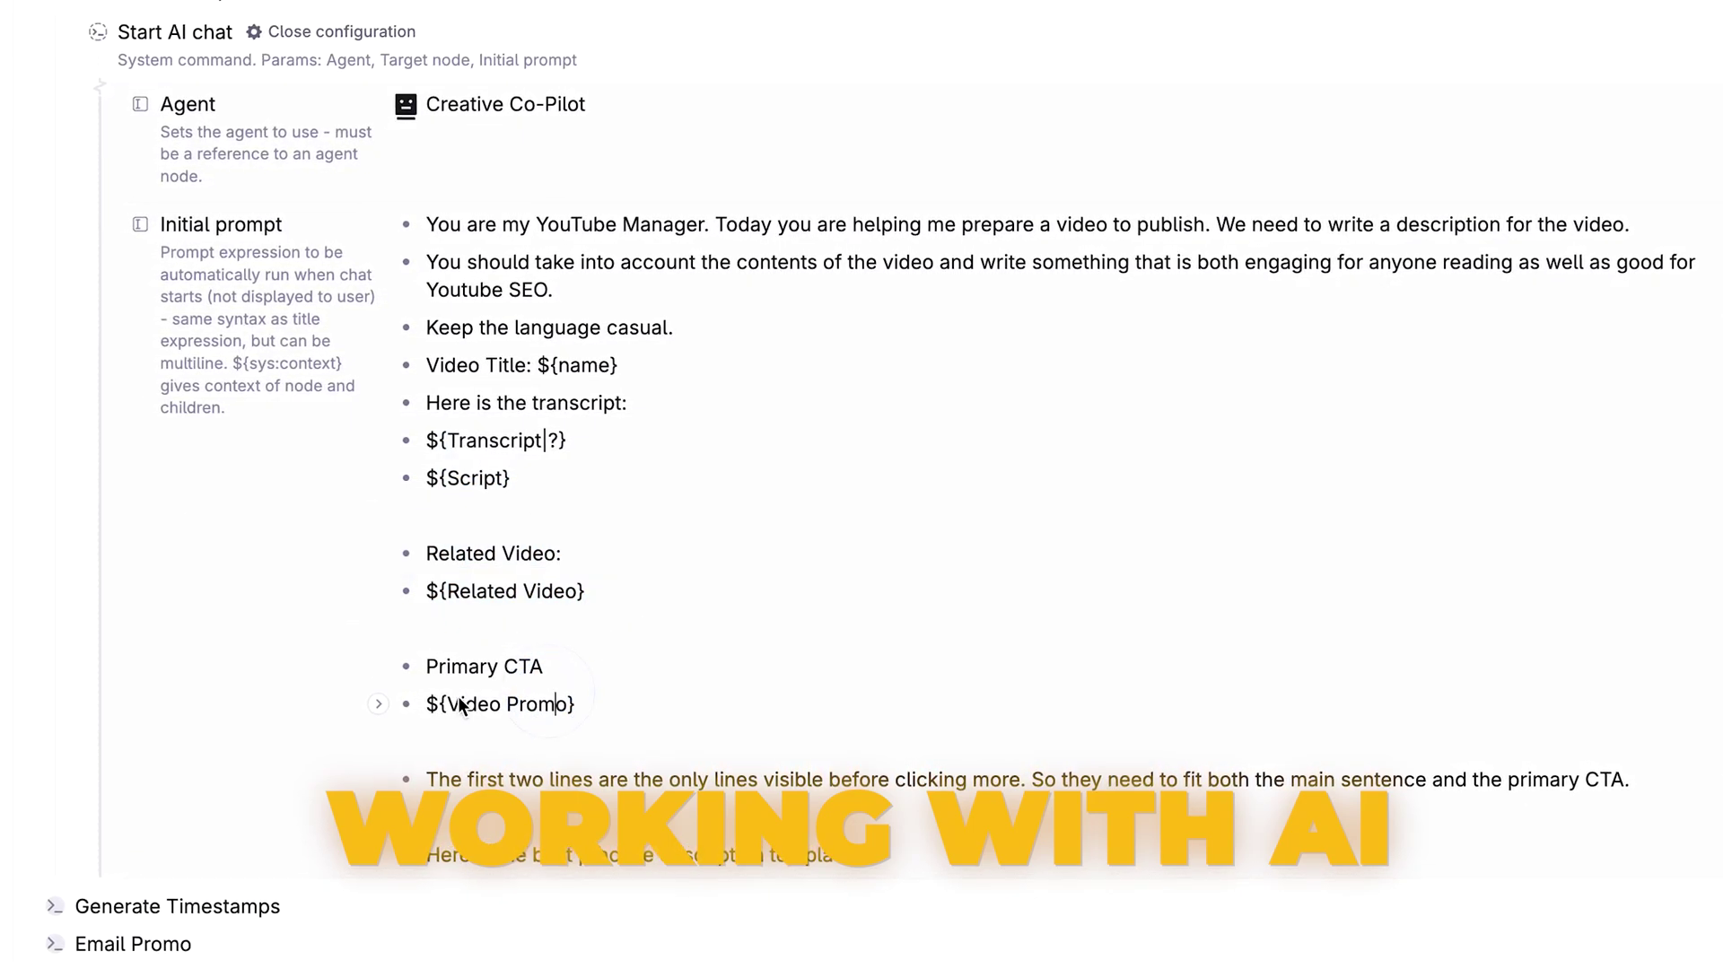
pyautogui.click(665, 714)
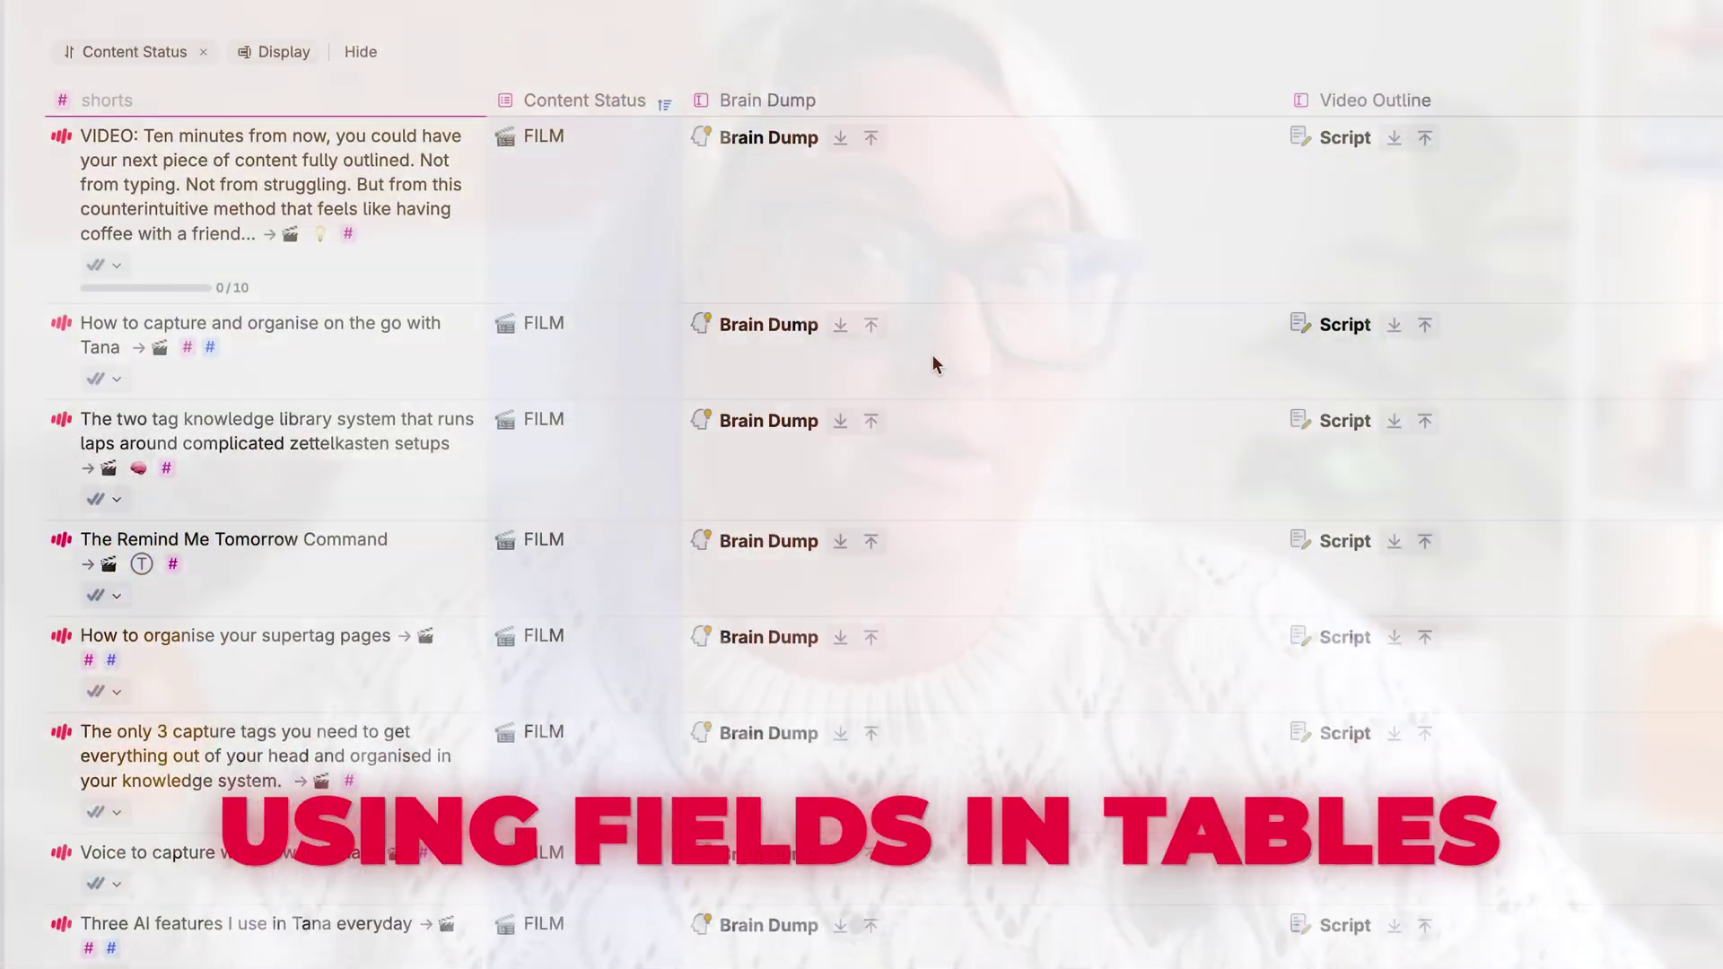
# Step: Expand the Brain Dump and Script fields of the first short in the SHORTS table
pyautogui.scroll(10, 933, 359)
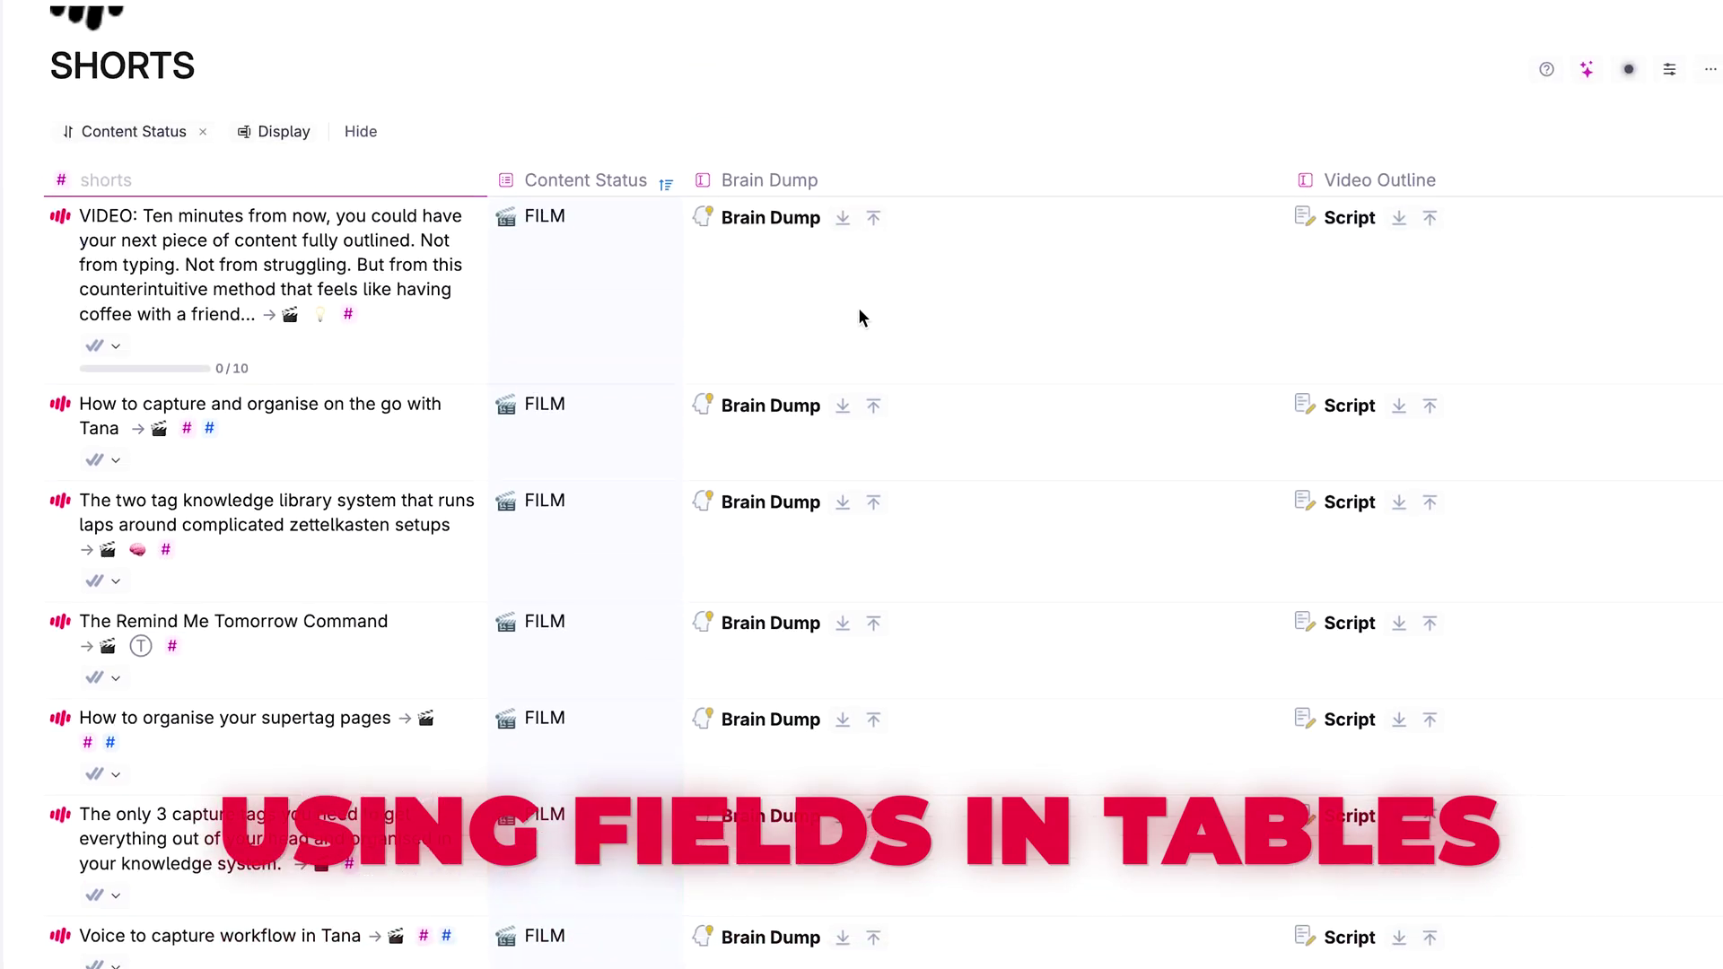
pyautogui.click(840, 218)
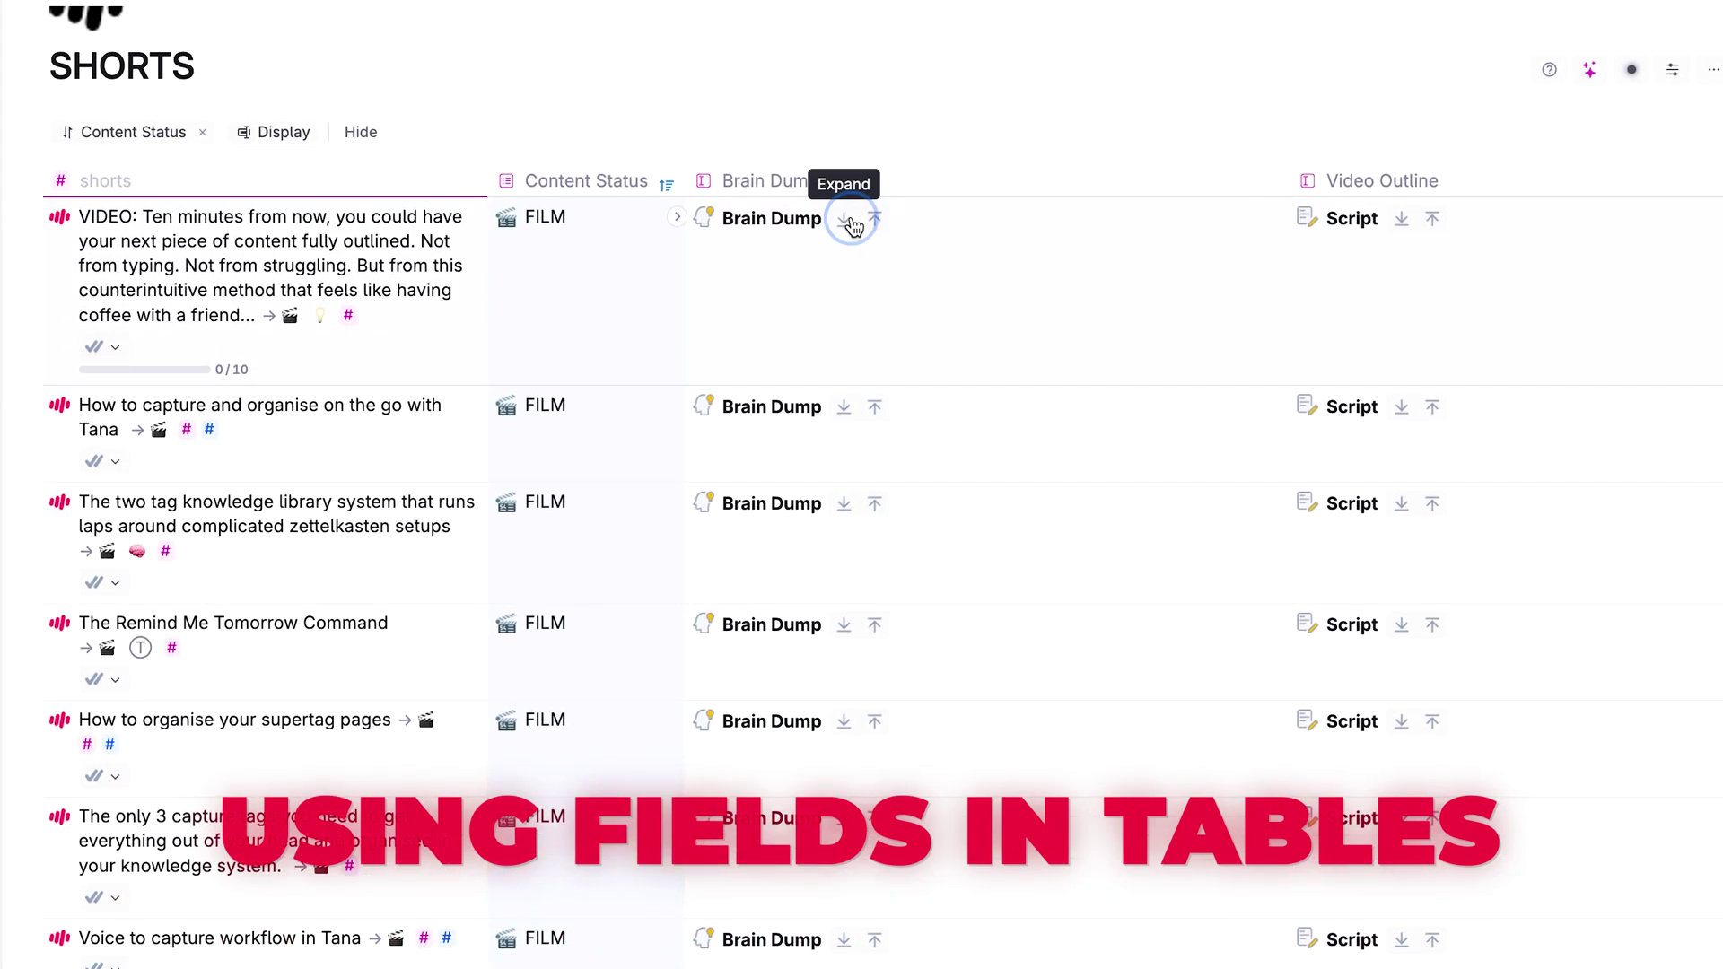
pyautogui.click(1407, 222)
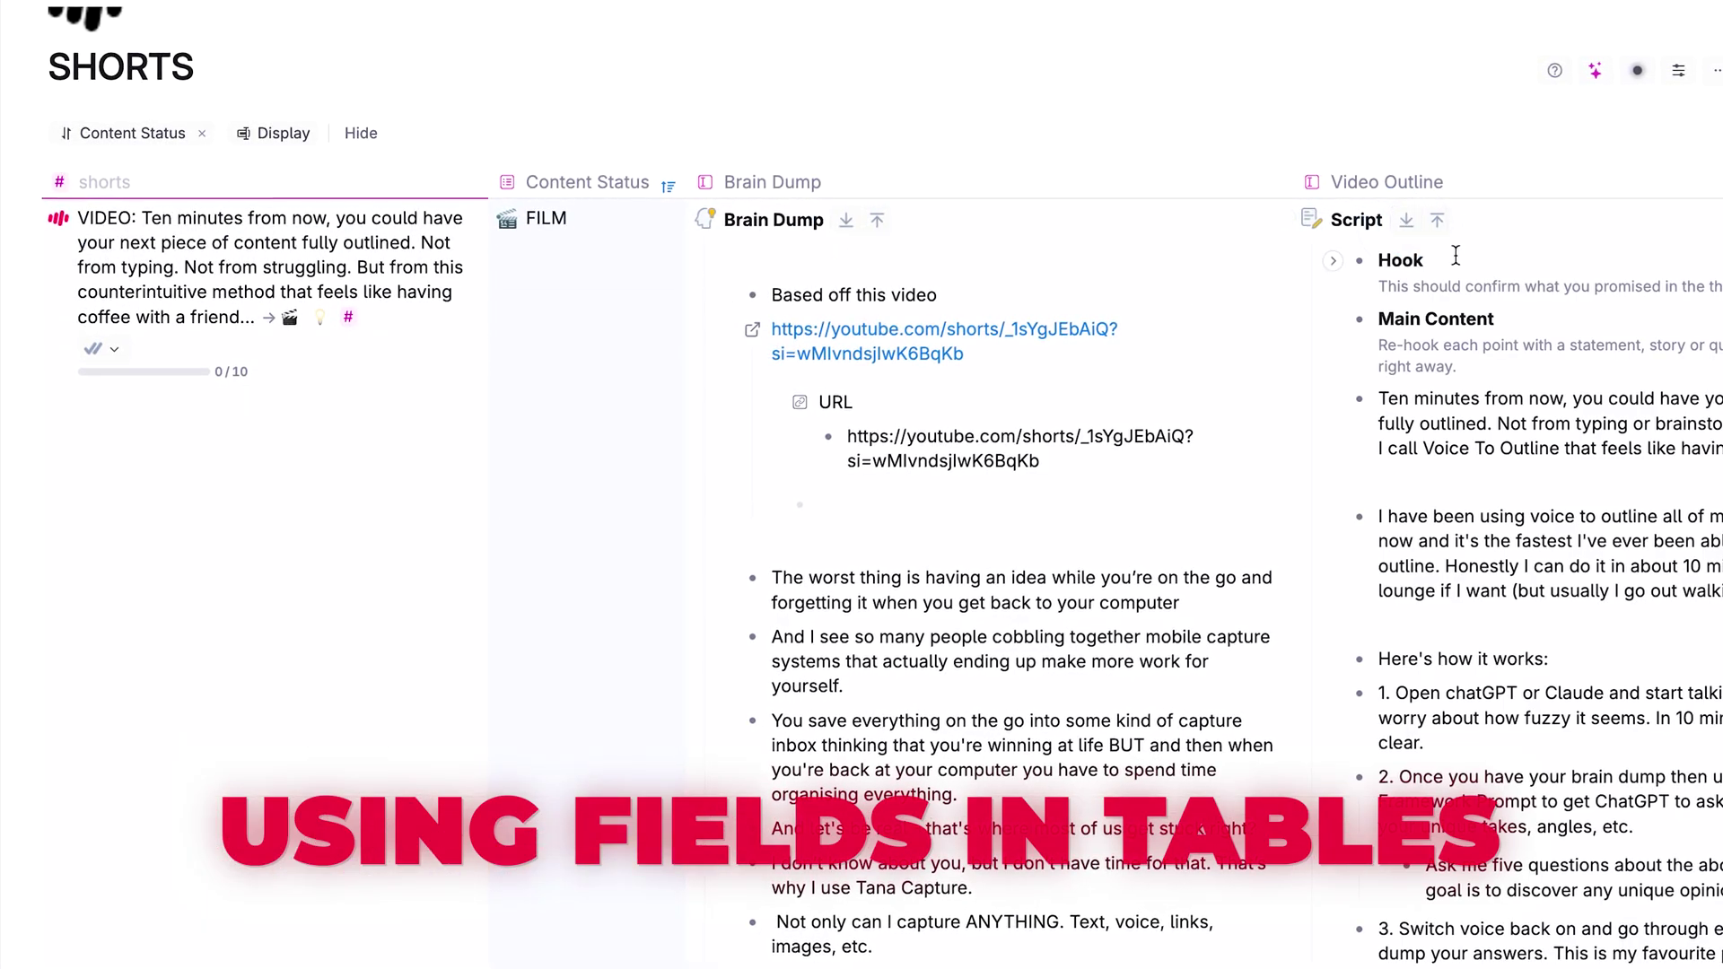
# Step: Expand the Script outline of another short in the table and review it
pyautogui.hscroll(5, 1535, 397)
pyautogui.scroll(-8, 1536, 397)
pyautogui.scroll(9, 1537, 398)
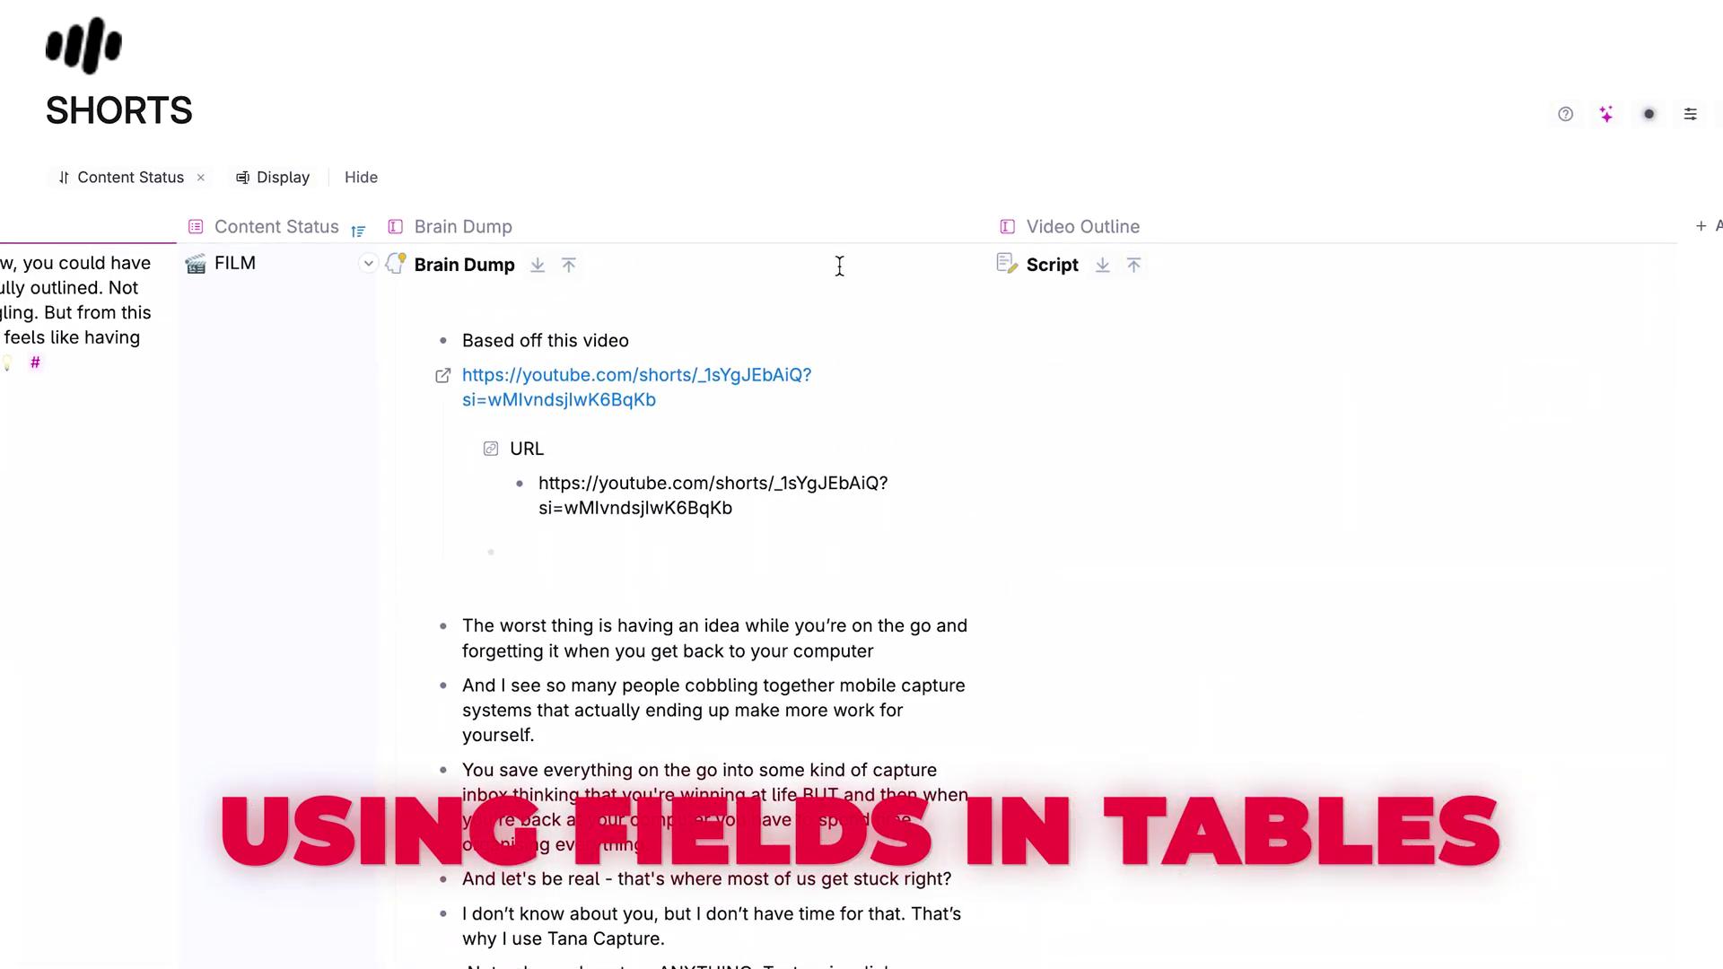
pyautogui.scroll(-7, 632, 382)
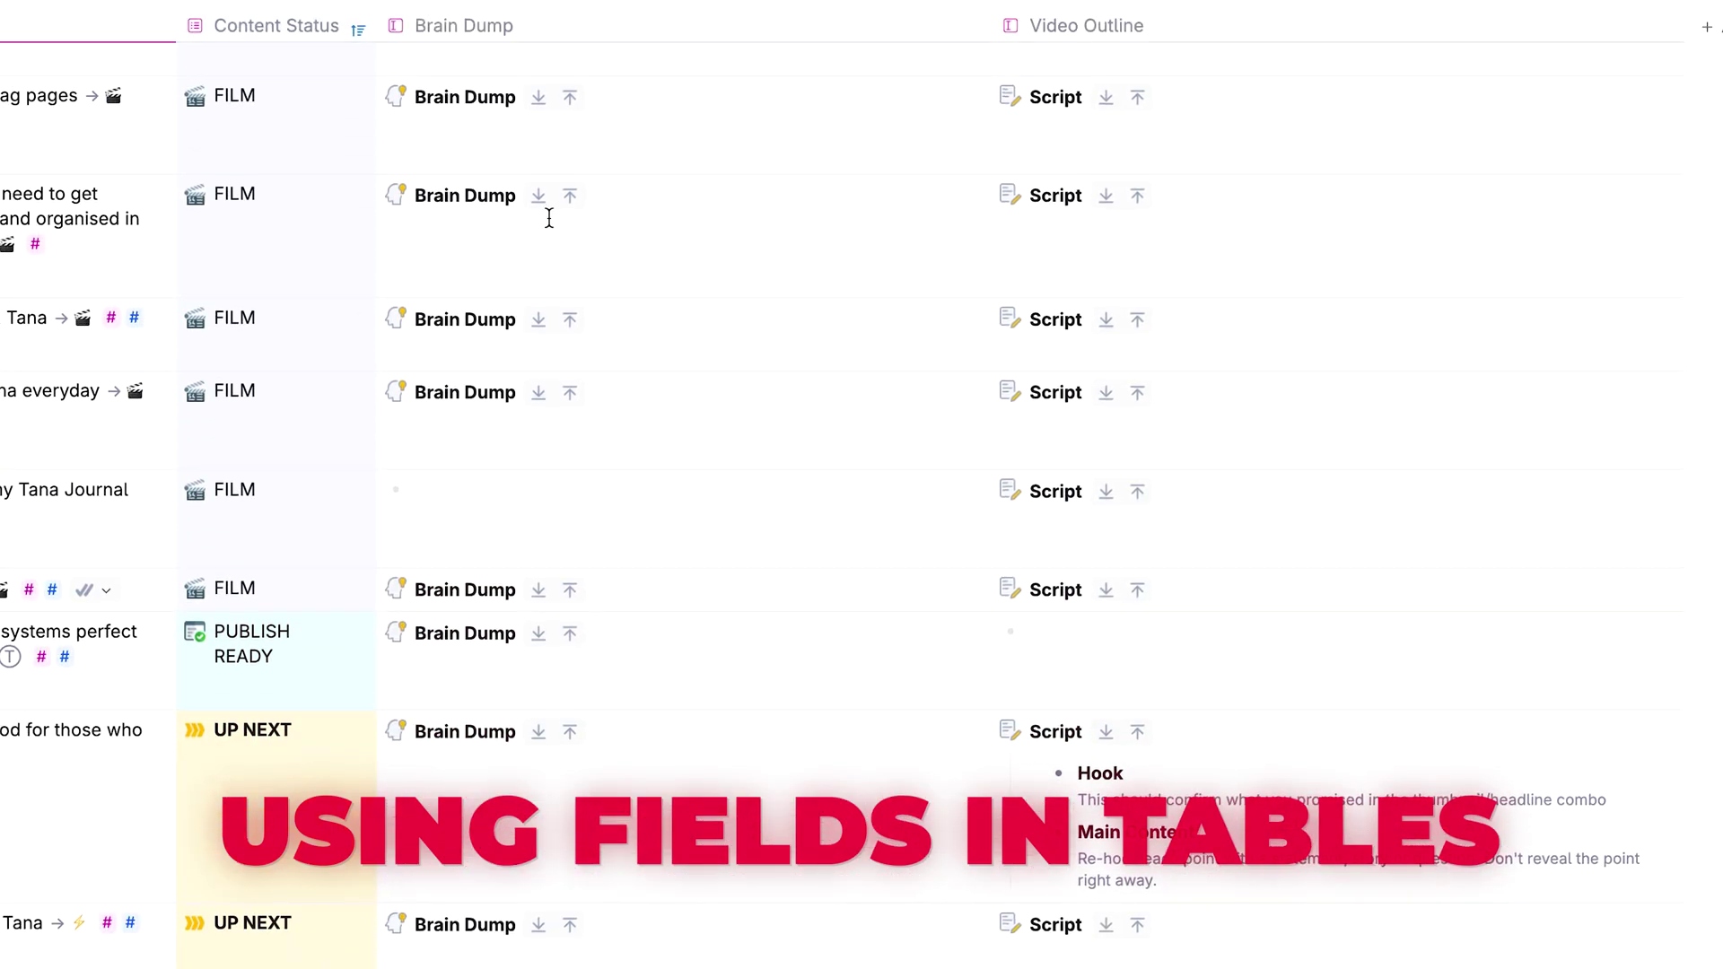
pyautogui.click(1110, 98)
pyautogui.scroll(-7, 1166, 224)
pyautogui.scroll(10, 1218, 250)
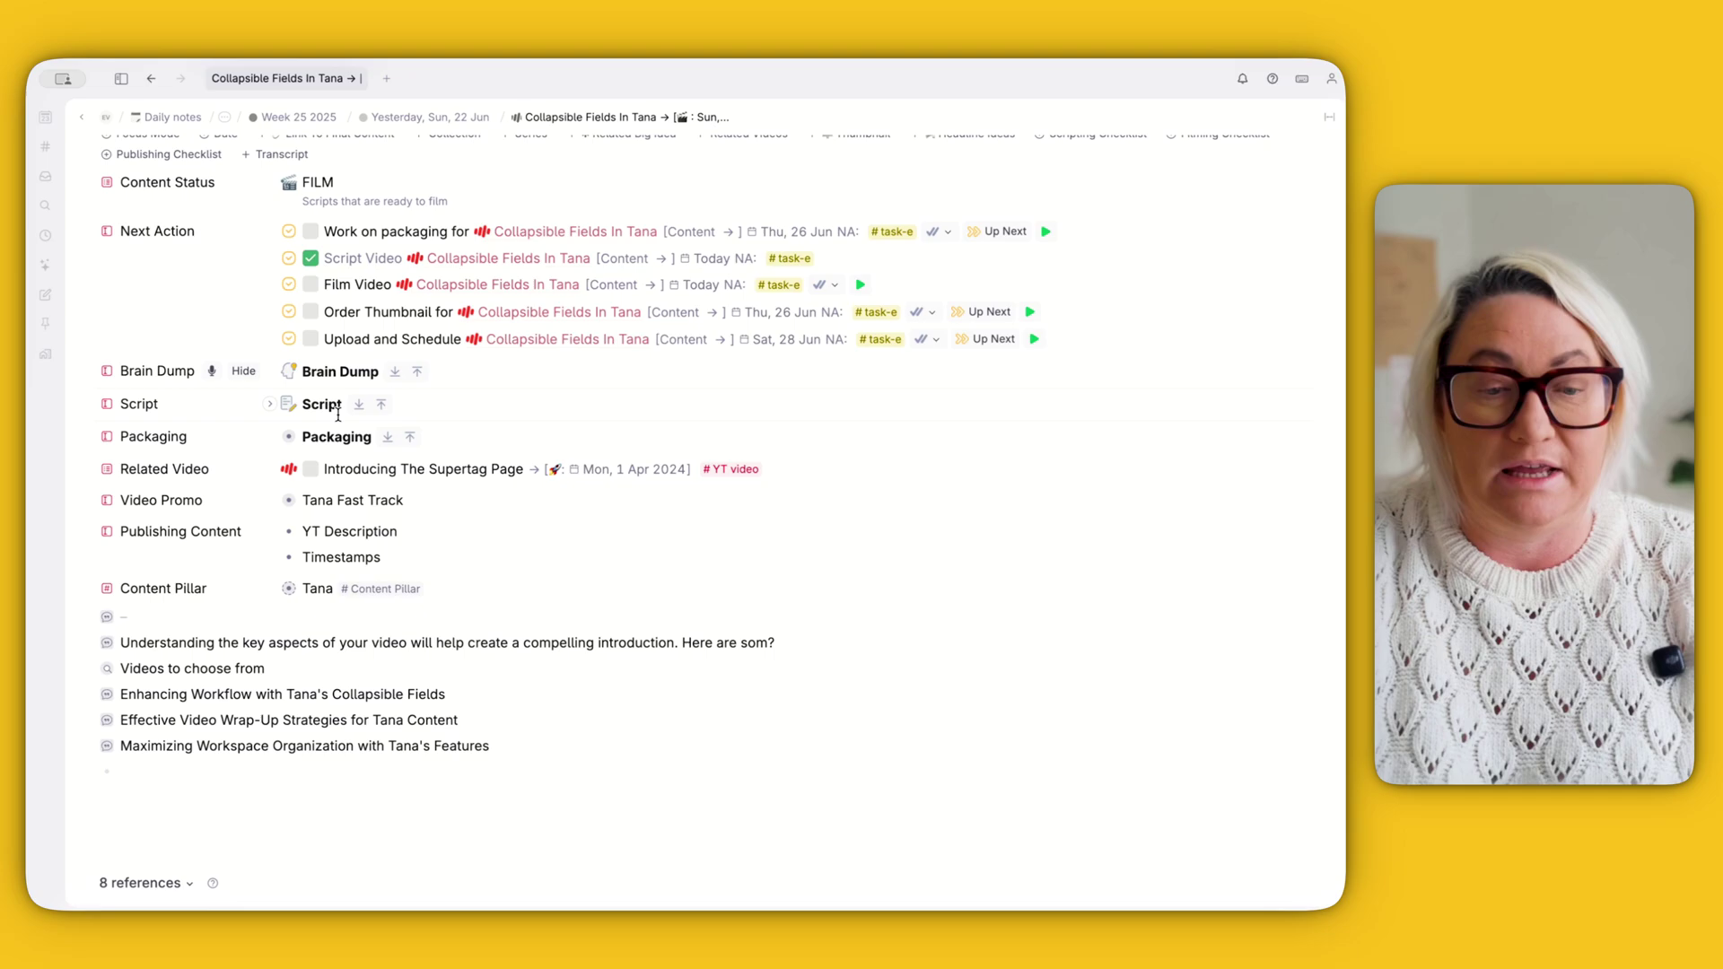
# Step: Open up Brain Dump, Script and Packaging one after another, reading each field's notes and script
pyautogui.click(395, 372)
pyautogui.scroll(-10, 375, 447)
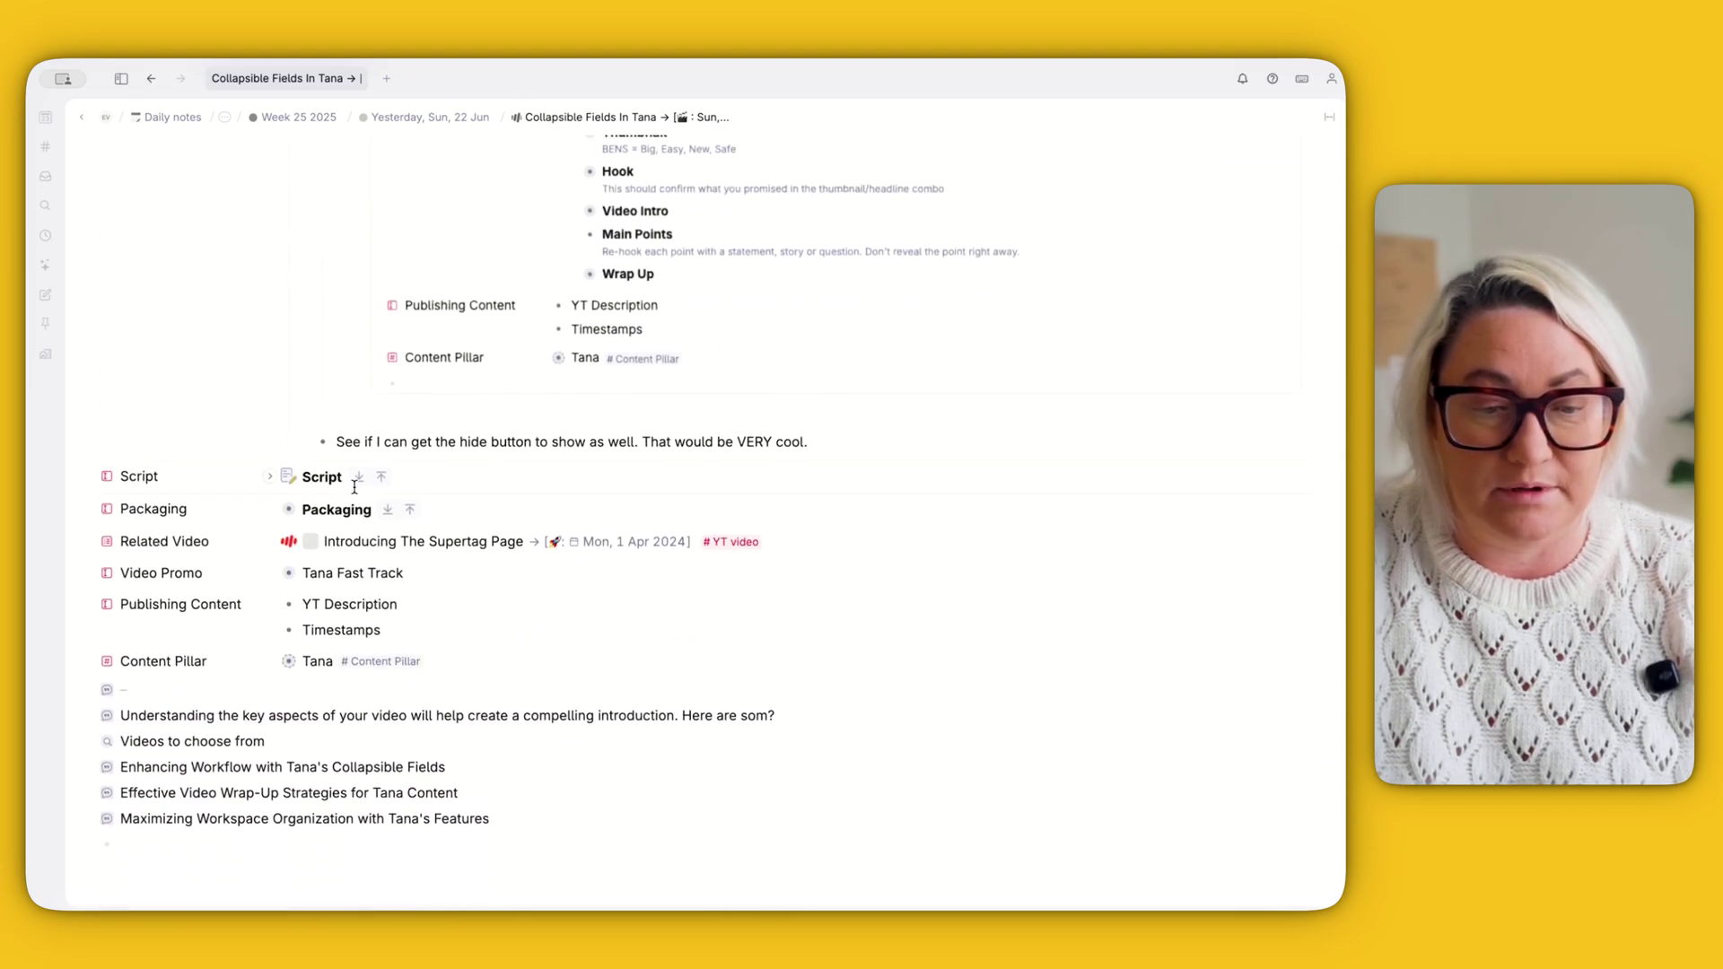
pyautogui.click(357, 479)
pyautogui.scroll(-15, 386, 556)
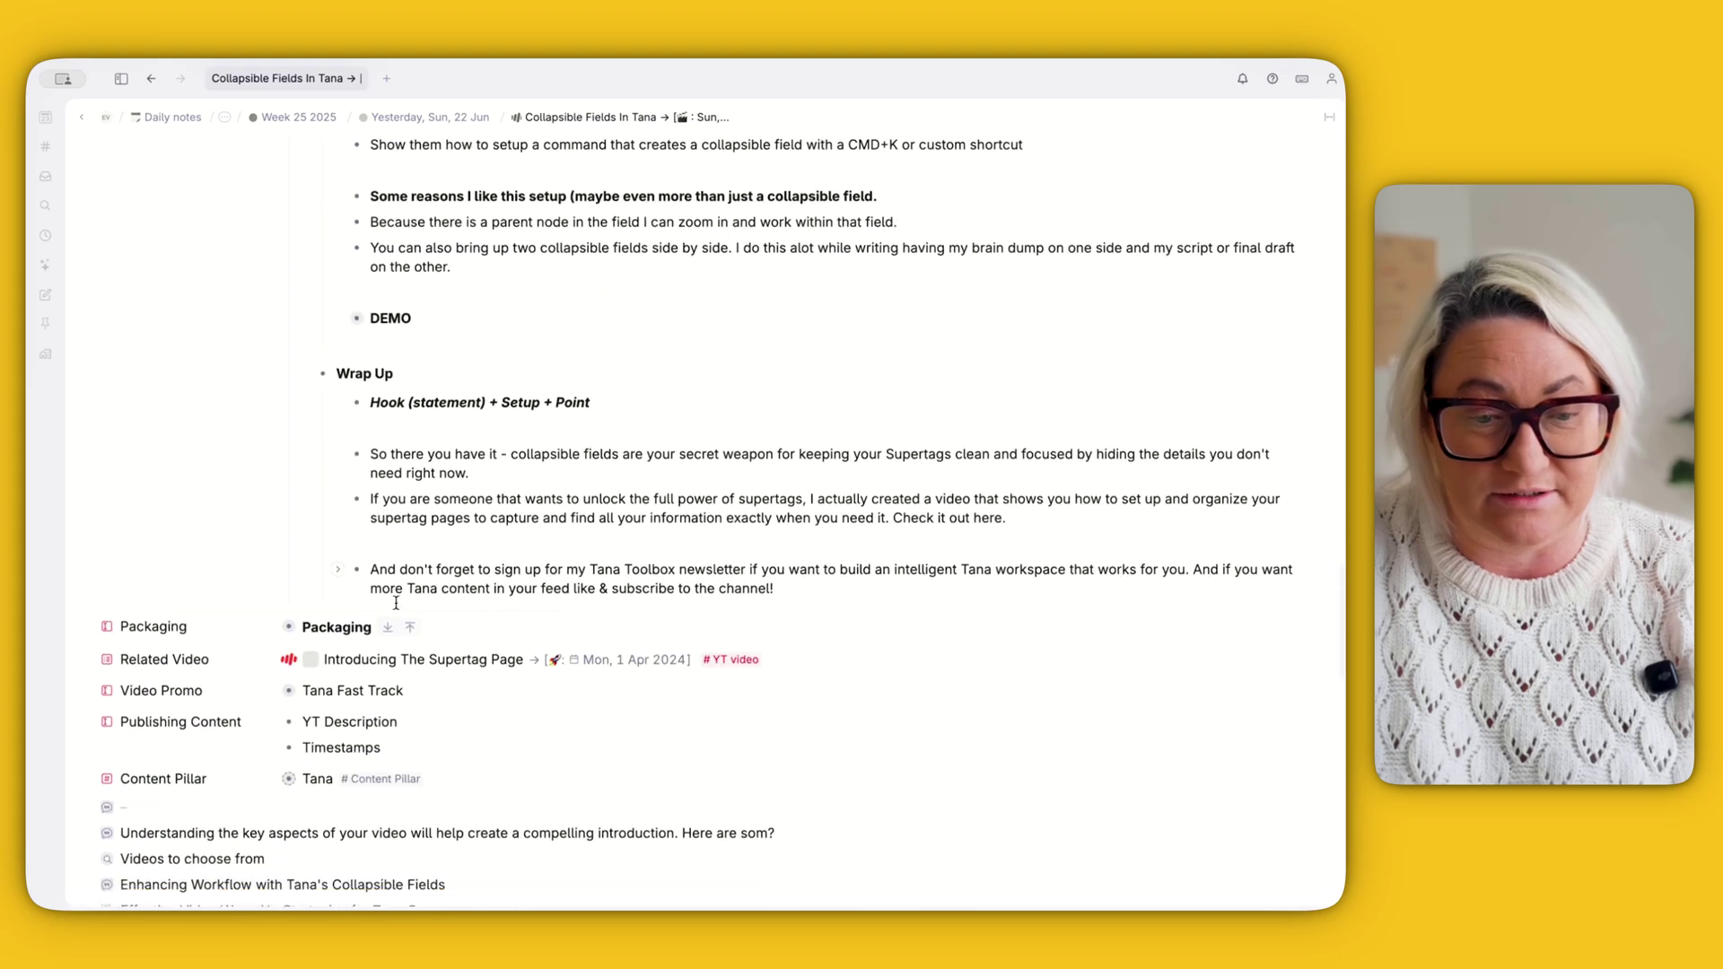
pyautogui.click(393, 570)
pyautogui.scroll(10, 395, 563)
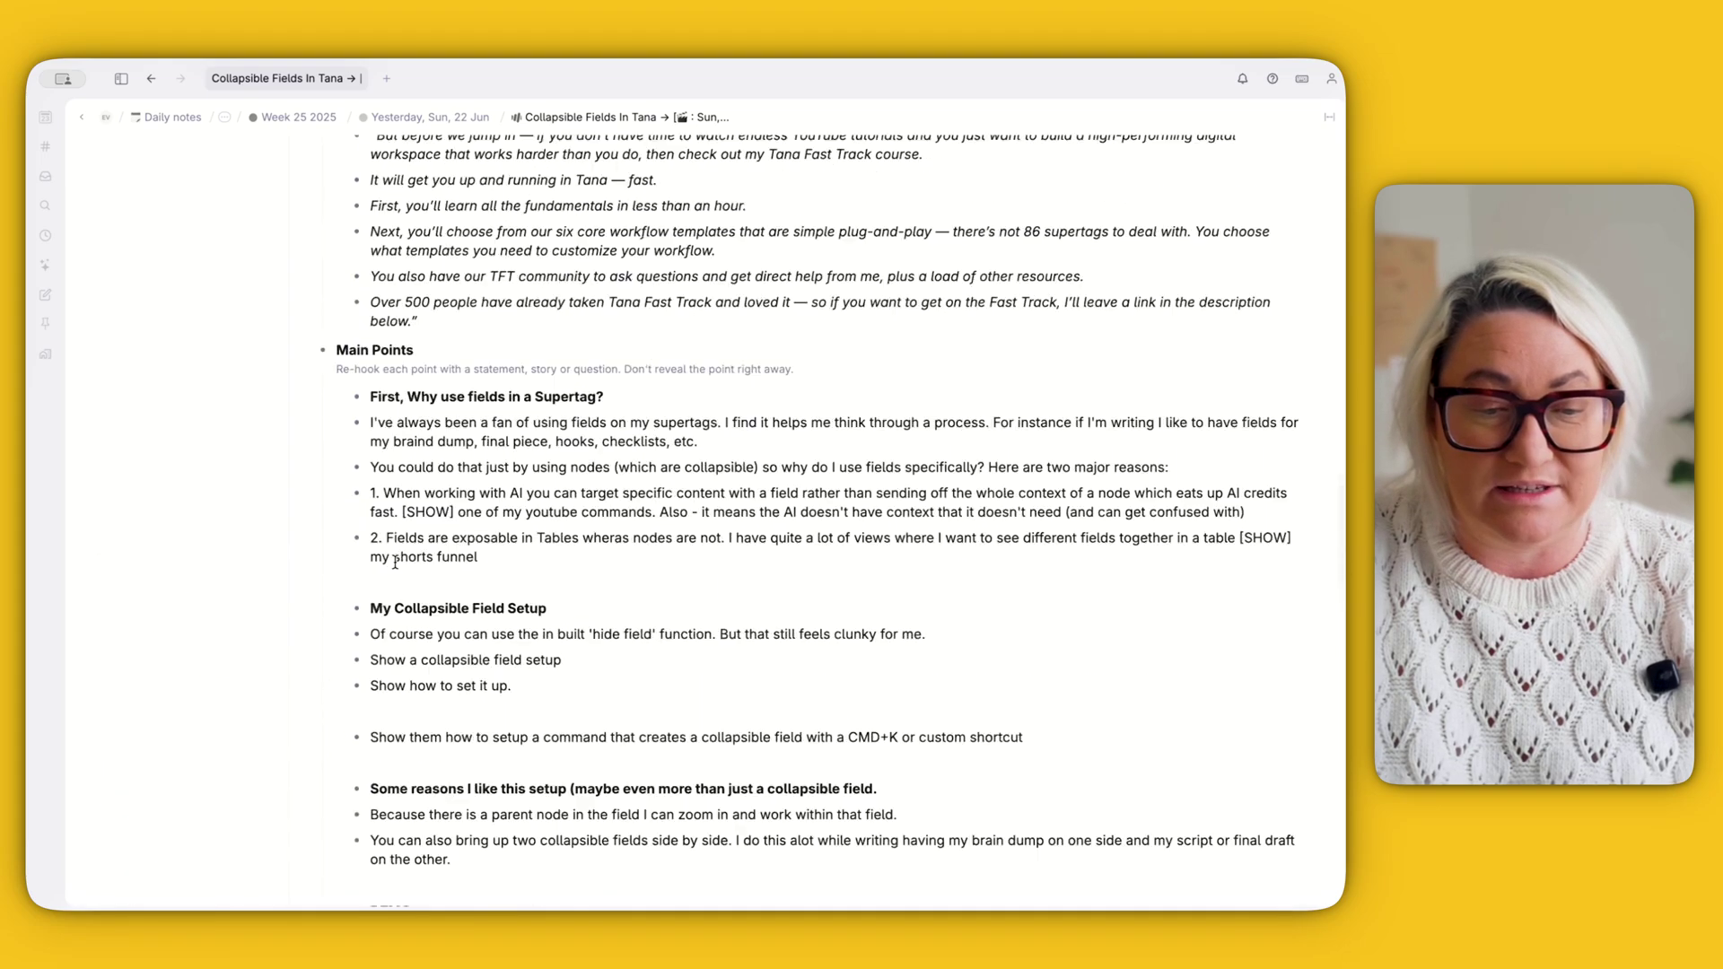
pyautogui.scroll(20, 395, 563)
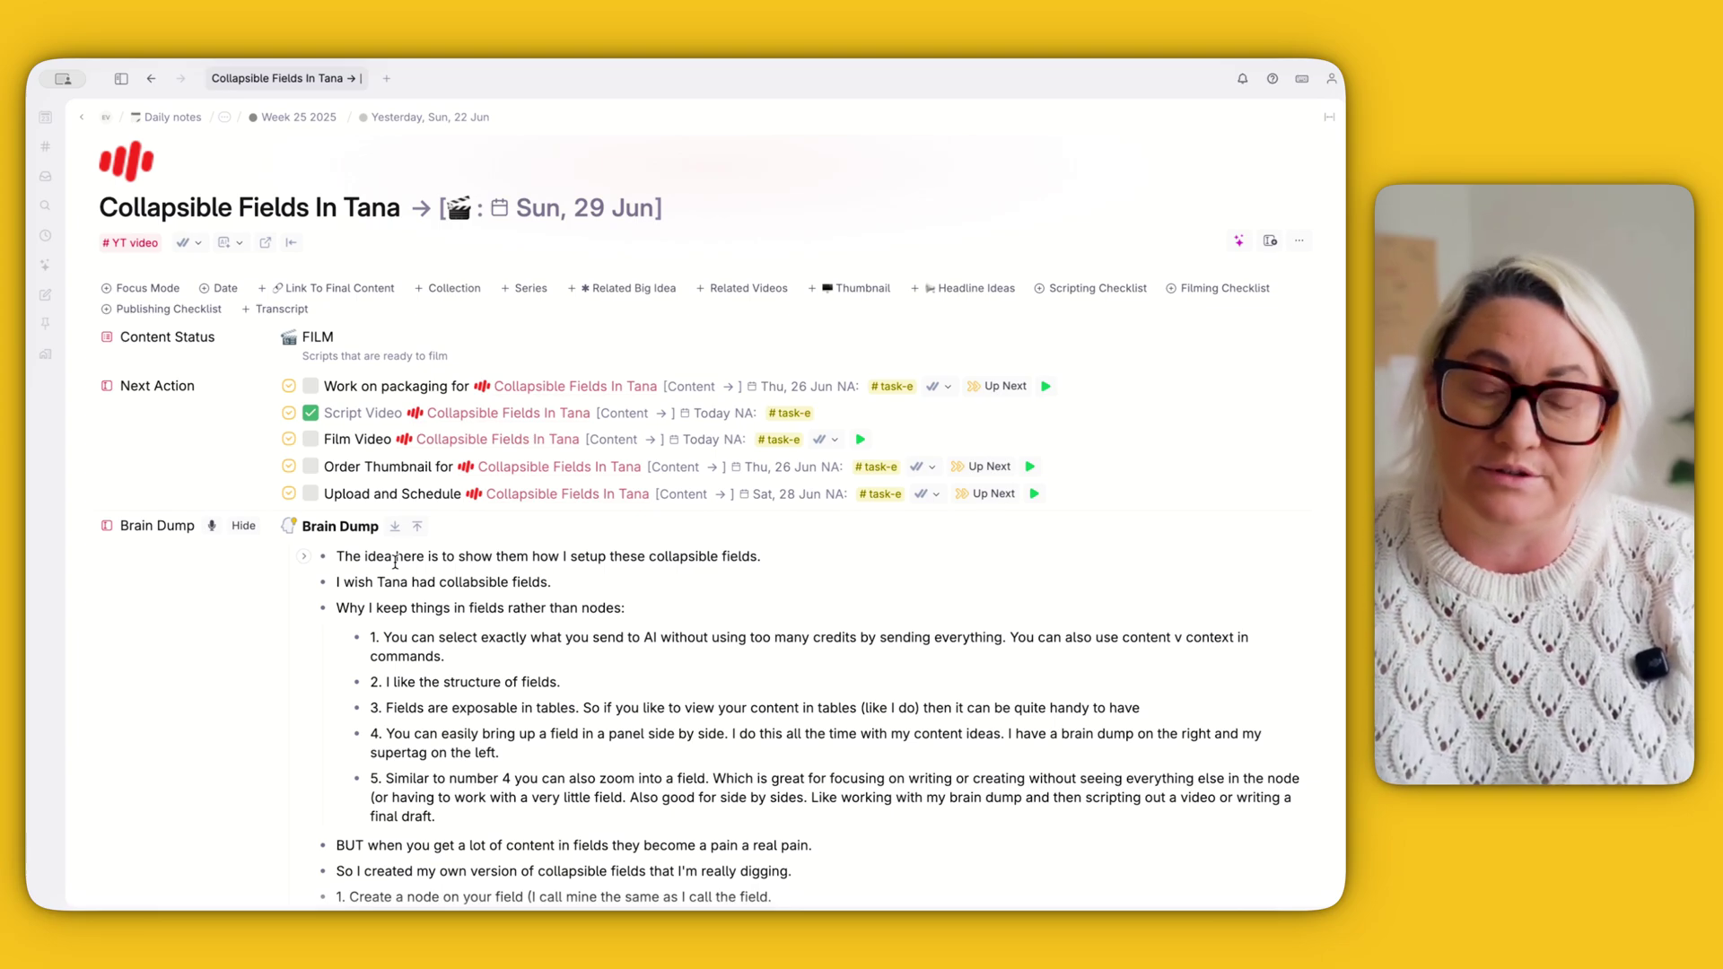
pyautogui.scroll(-3, 374, 571)
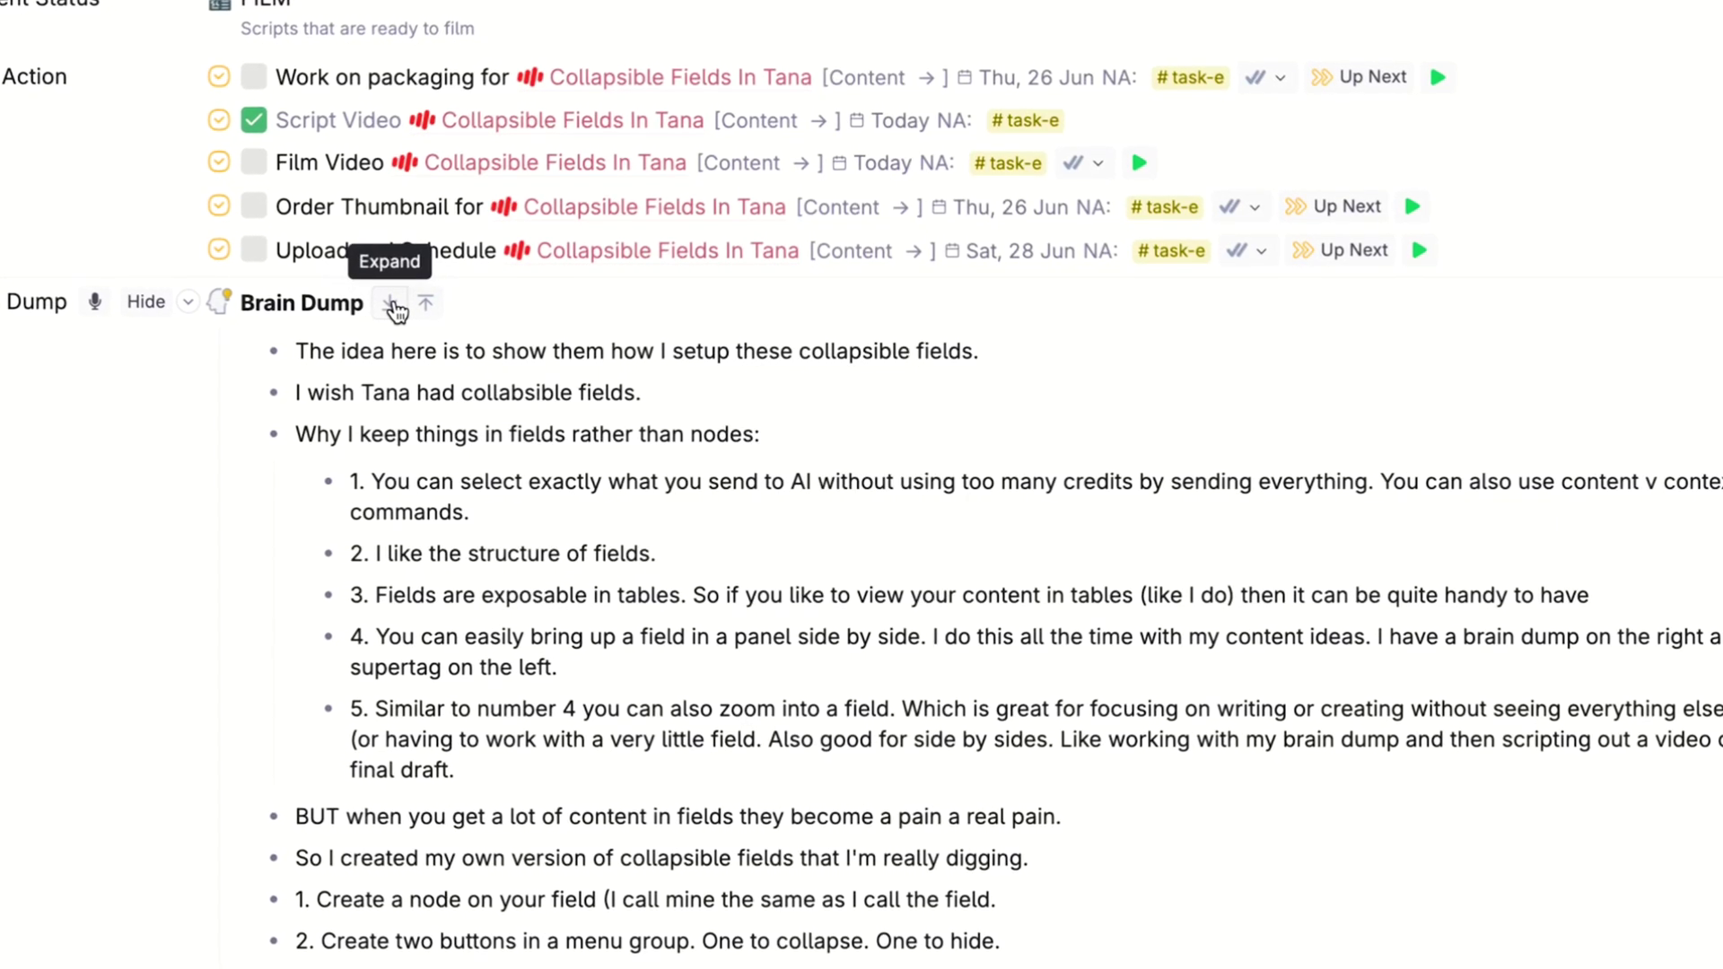
# Step: Collapse the Brain Dump field, then the Script field, on the video page
pyautogui.click(425, 303)
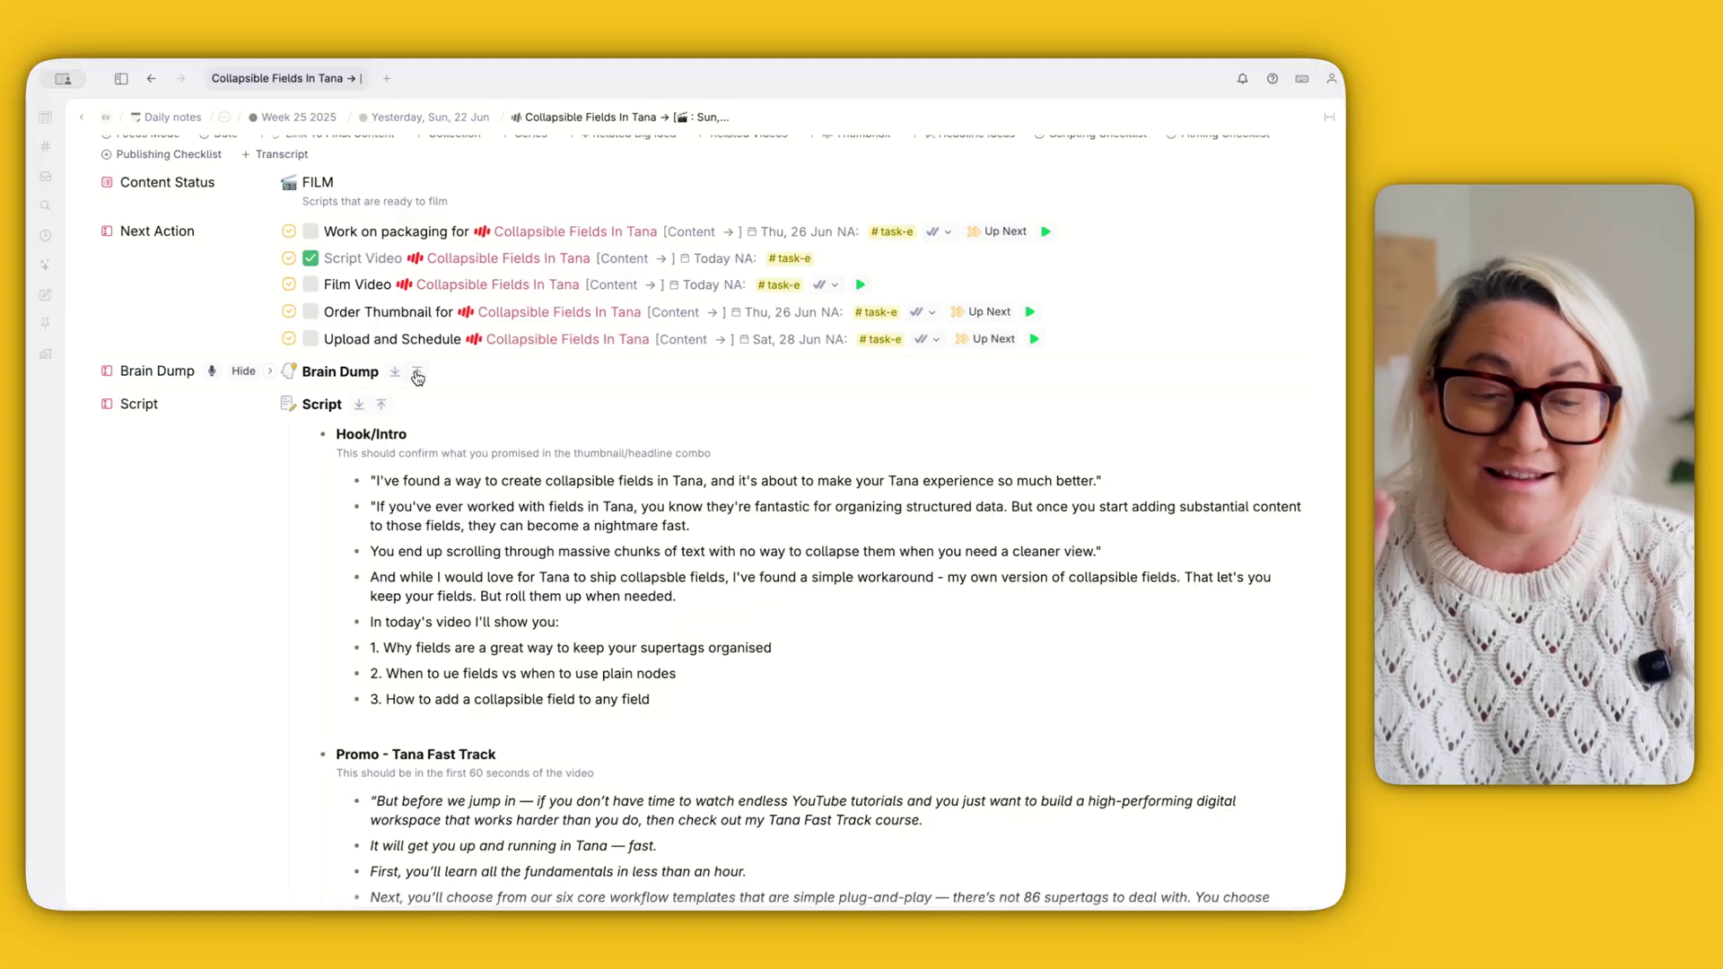
pyautogui.scroll(-15, 417, 378)
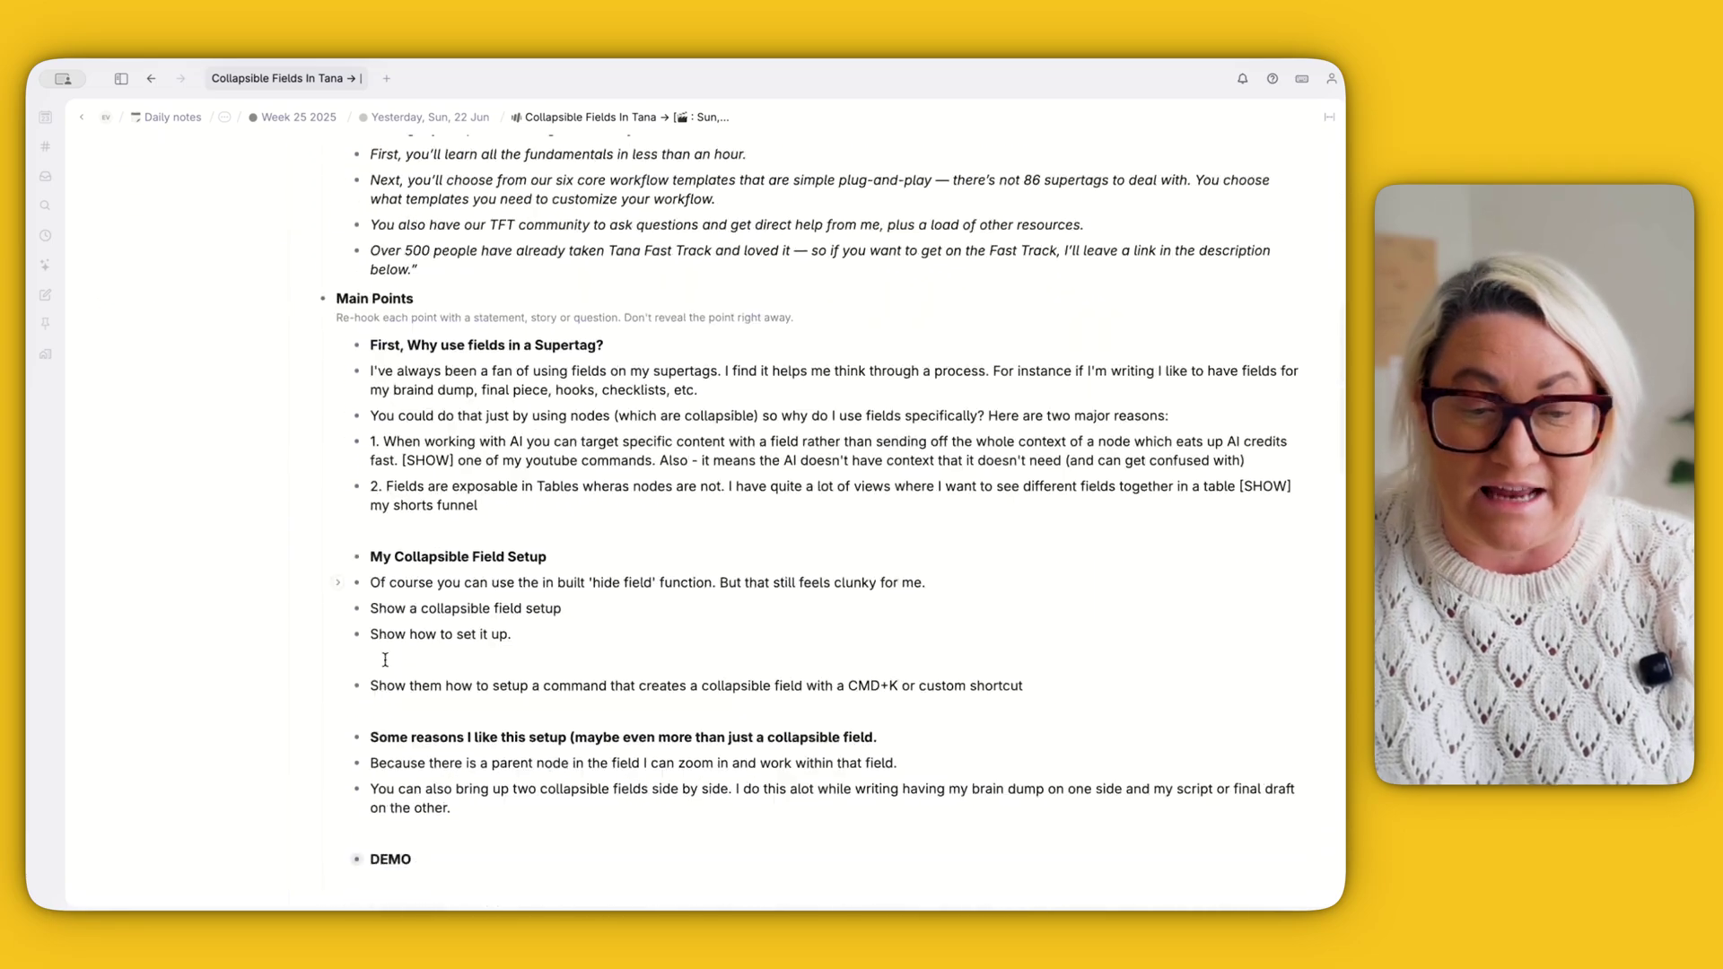
pyautogui.scroll(15, 385, 661)
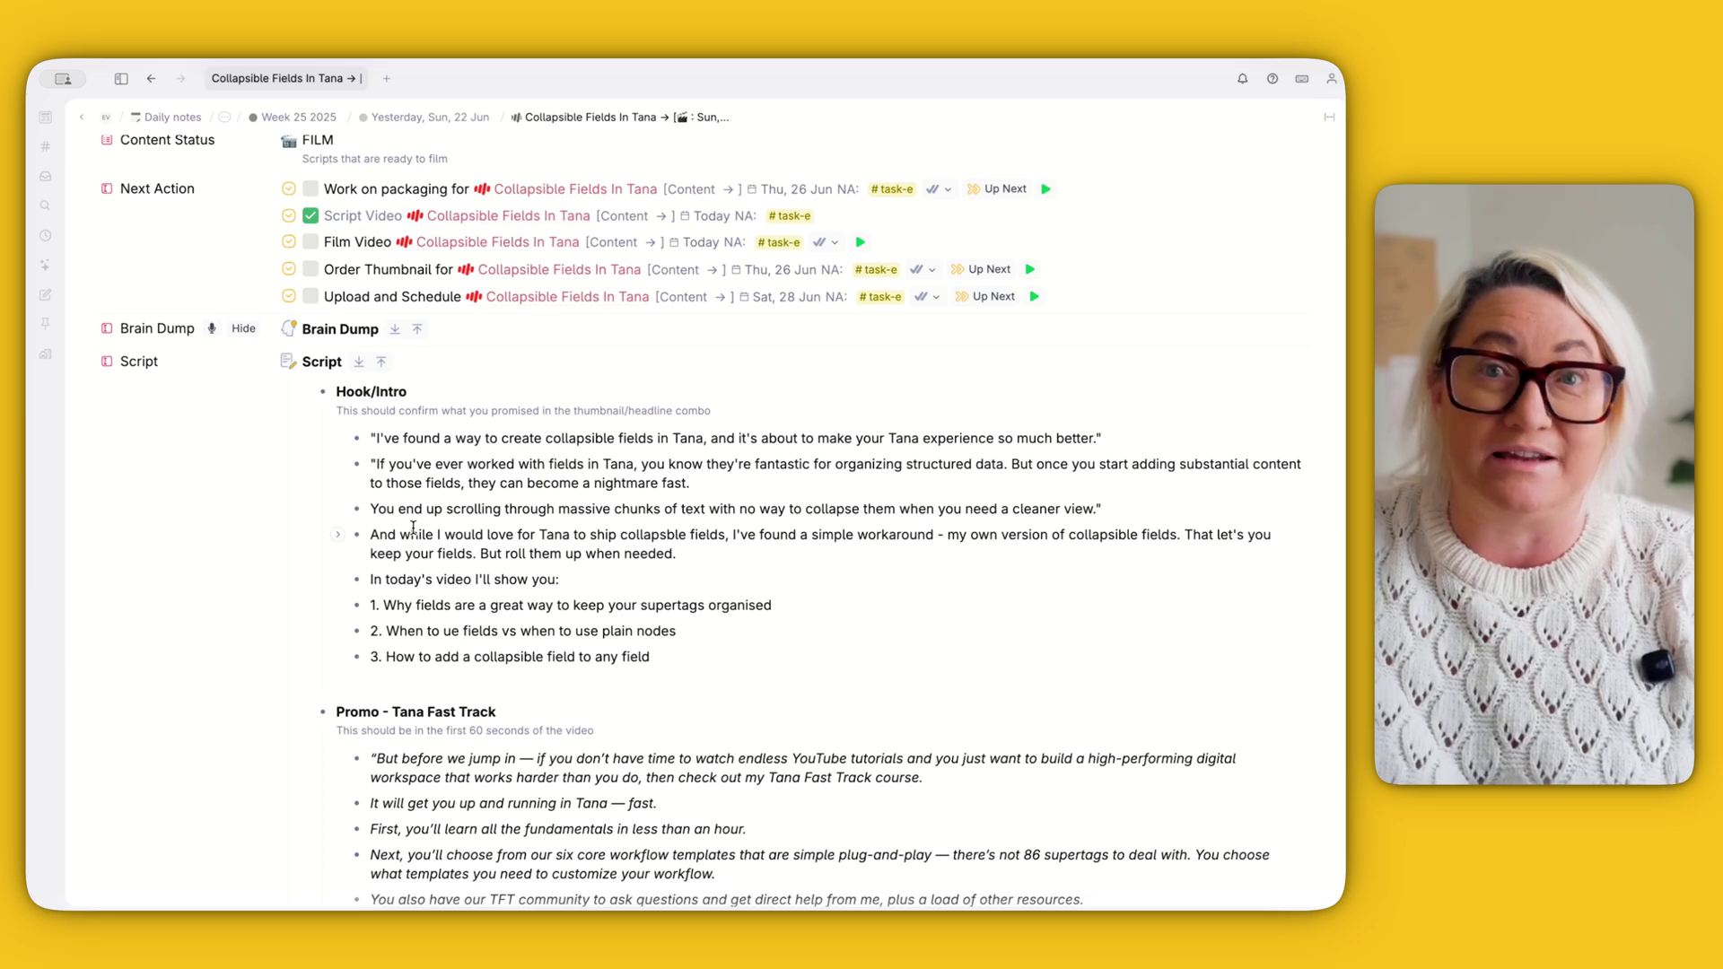
pyautogui.scroll(-12, 412, 543)
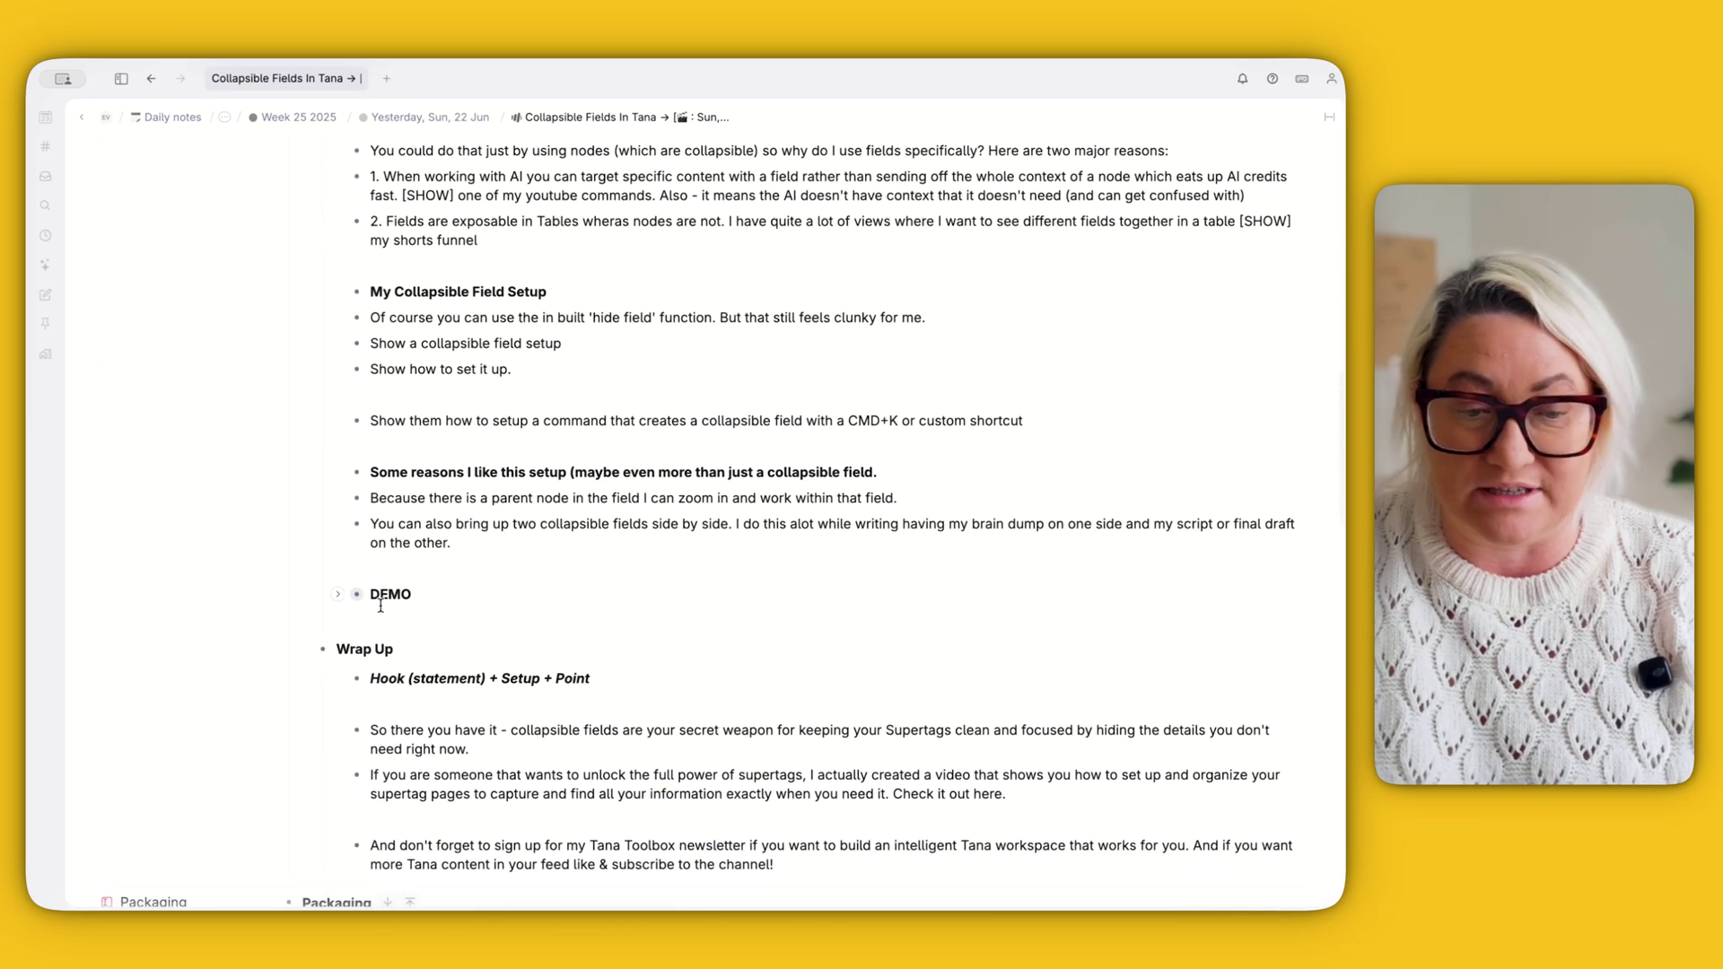
pyautogui.scroll(15, 423, 579)
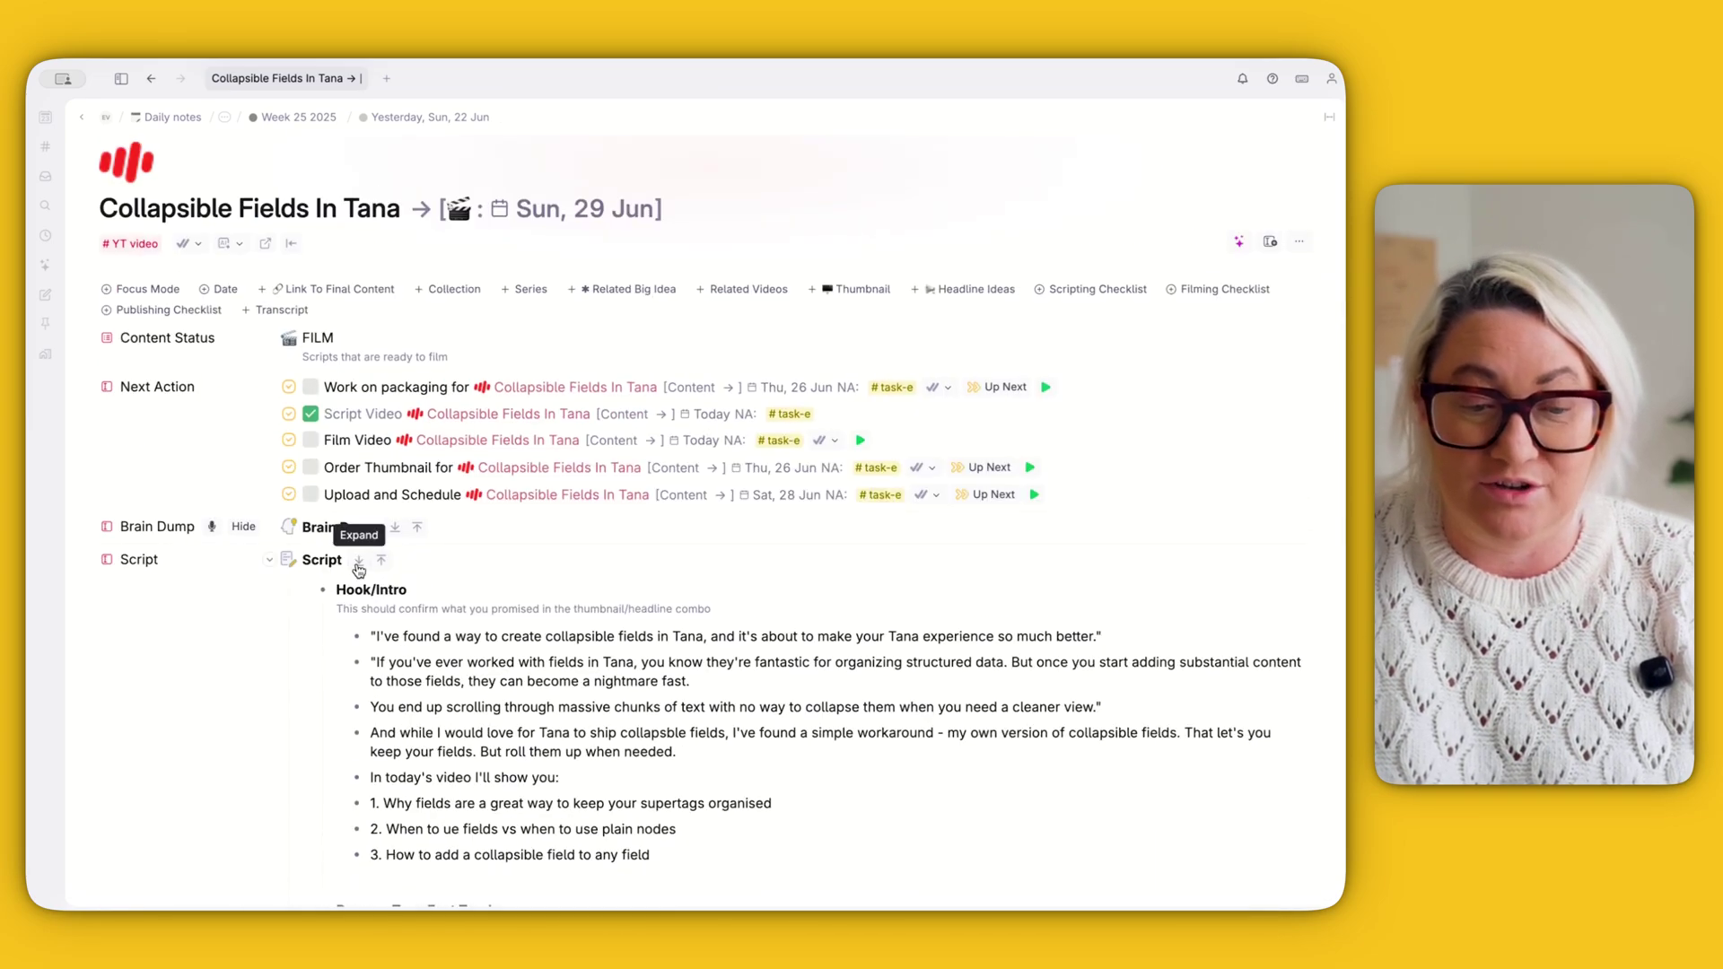
pyautogui.scroll(-12, 398, 667)
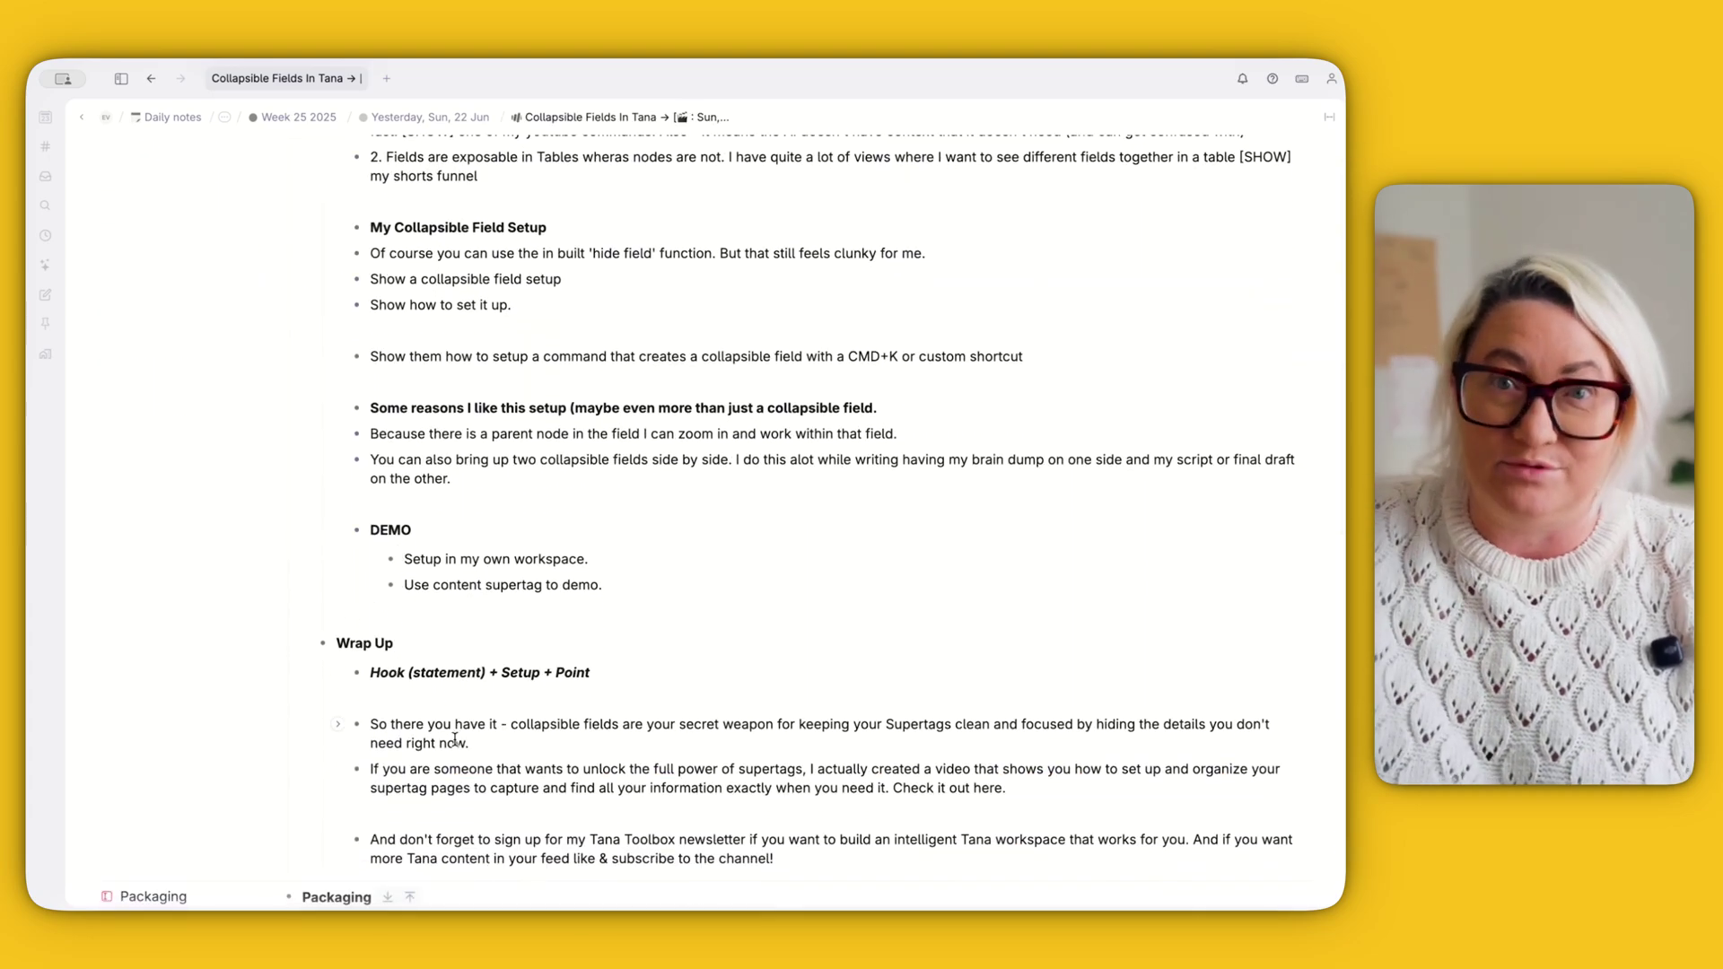
pyautogui.scroll(15, 457, 739)
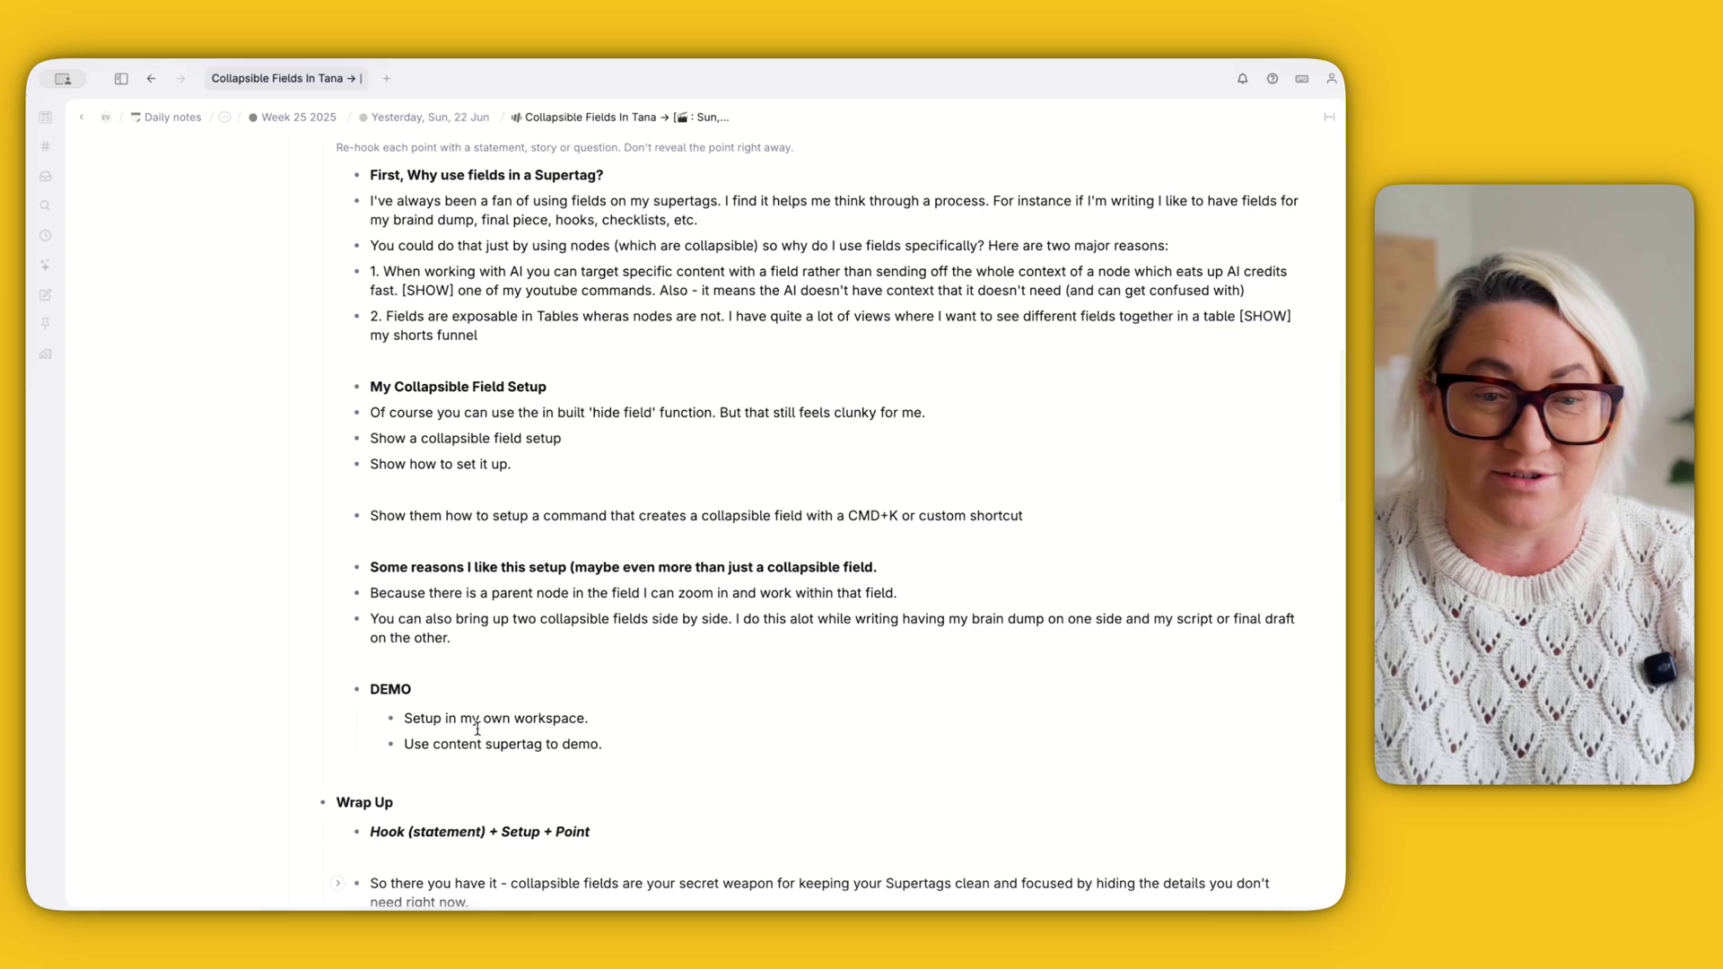
pyautogui.click(380, 443)
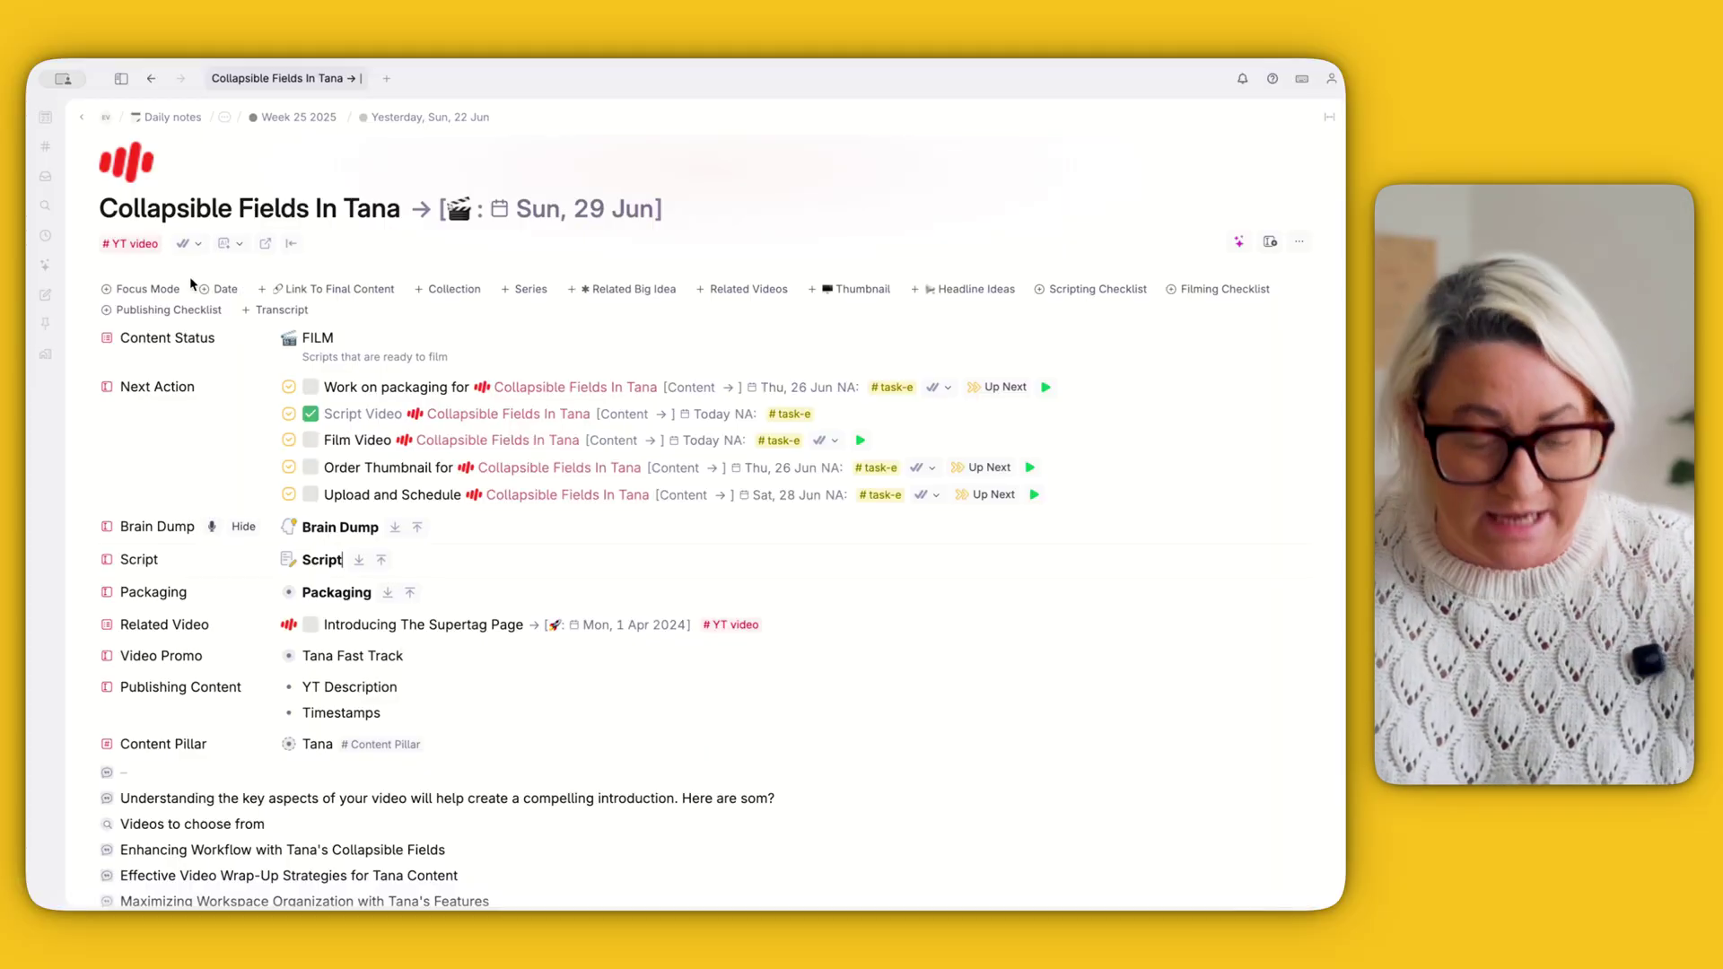
# Step: Open the YT video supertag's schema in a panel beside the page
pyautogui.click(130, 244)
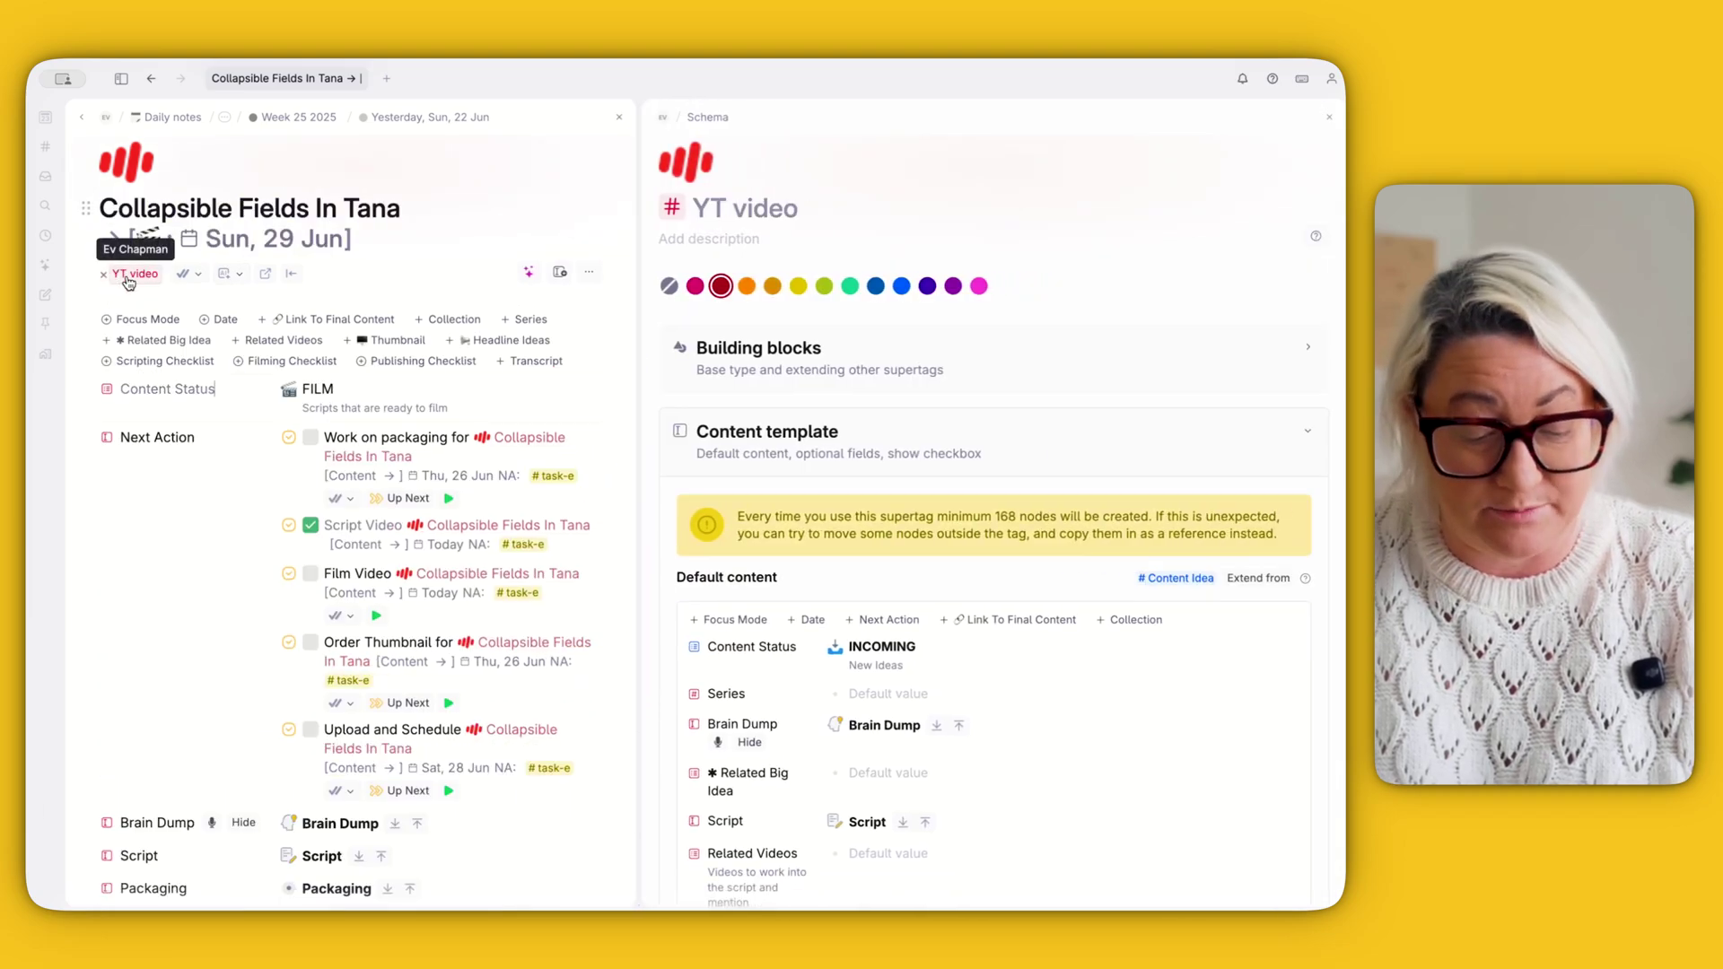
pyautogui.keyDown('alt'); pyautogui.keyDown('shift'); pyautogui.click(129, 284); pyautogui.keyUp('shift'); pyautogui.keyUp('alt')
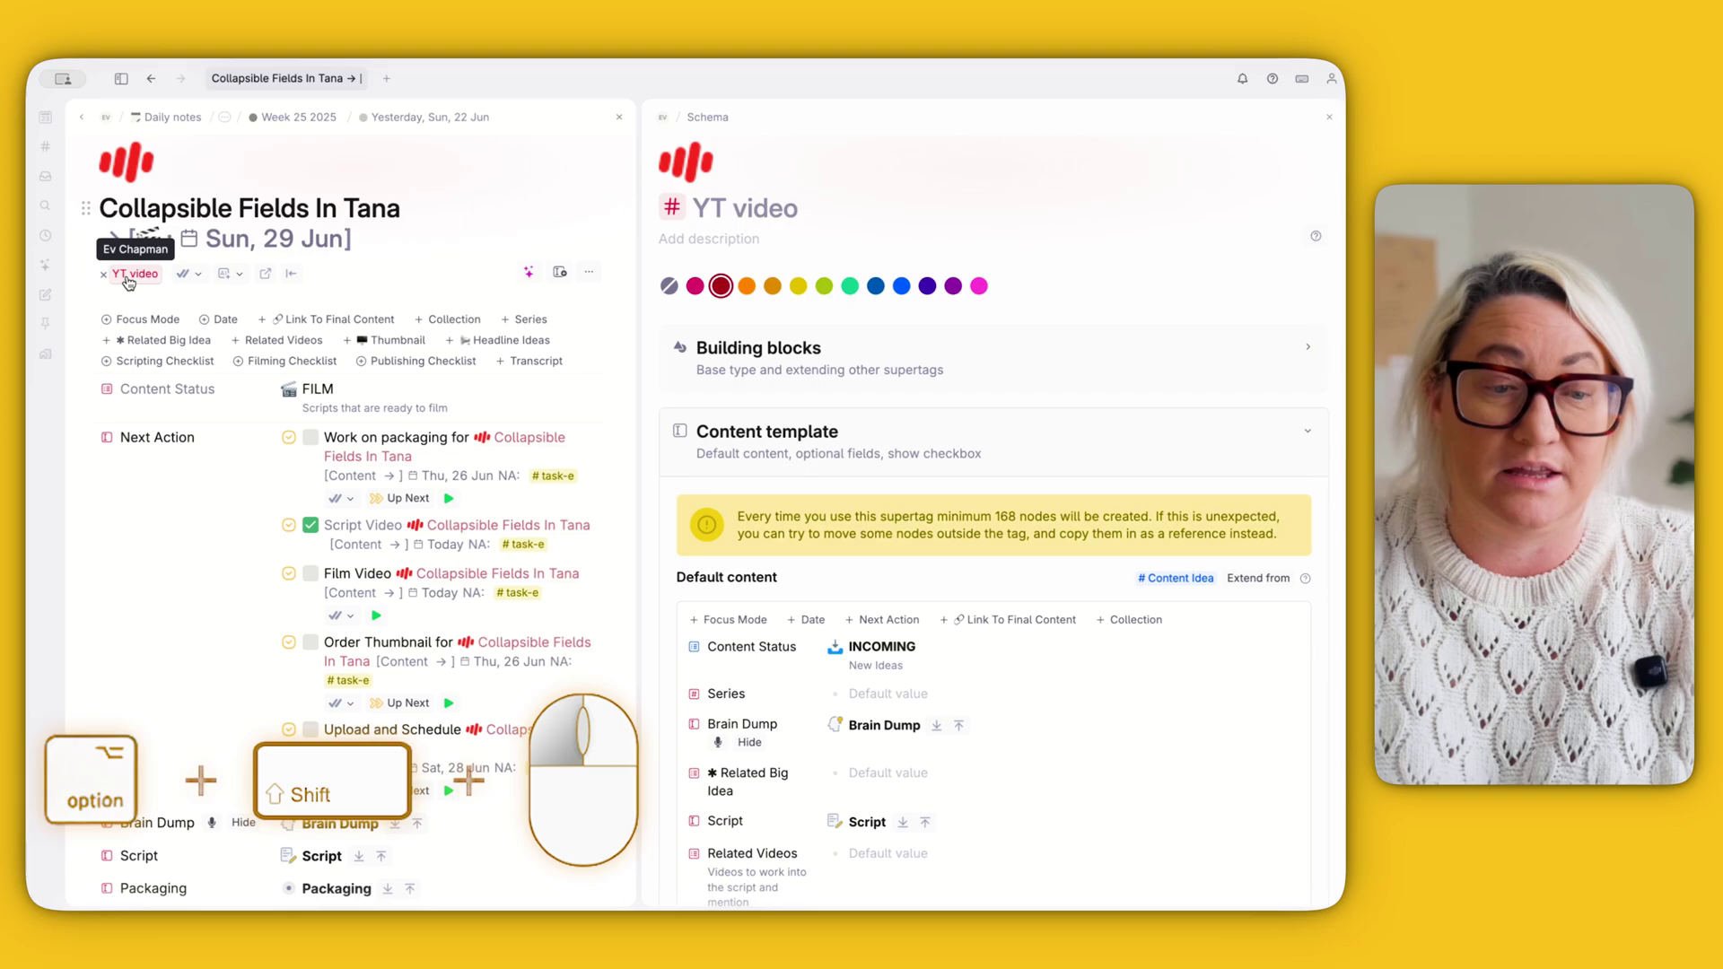
pyautogui.click(129, 280)
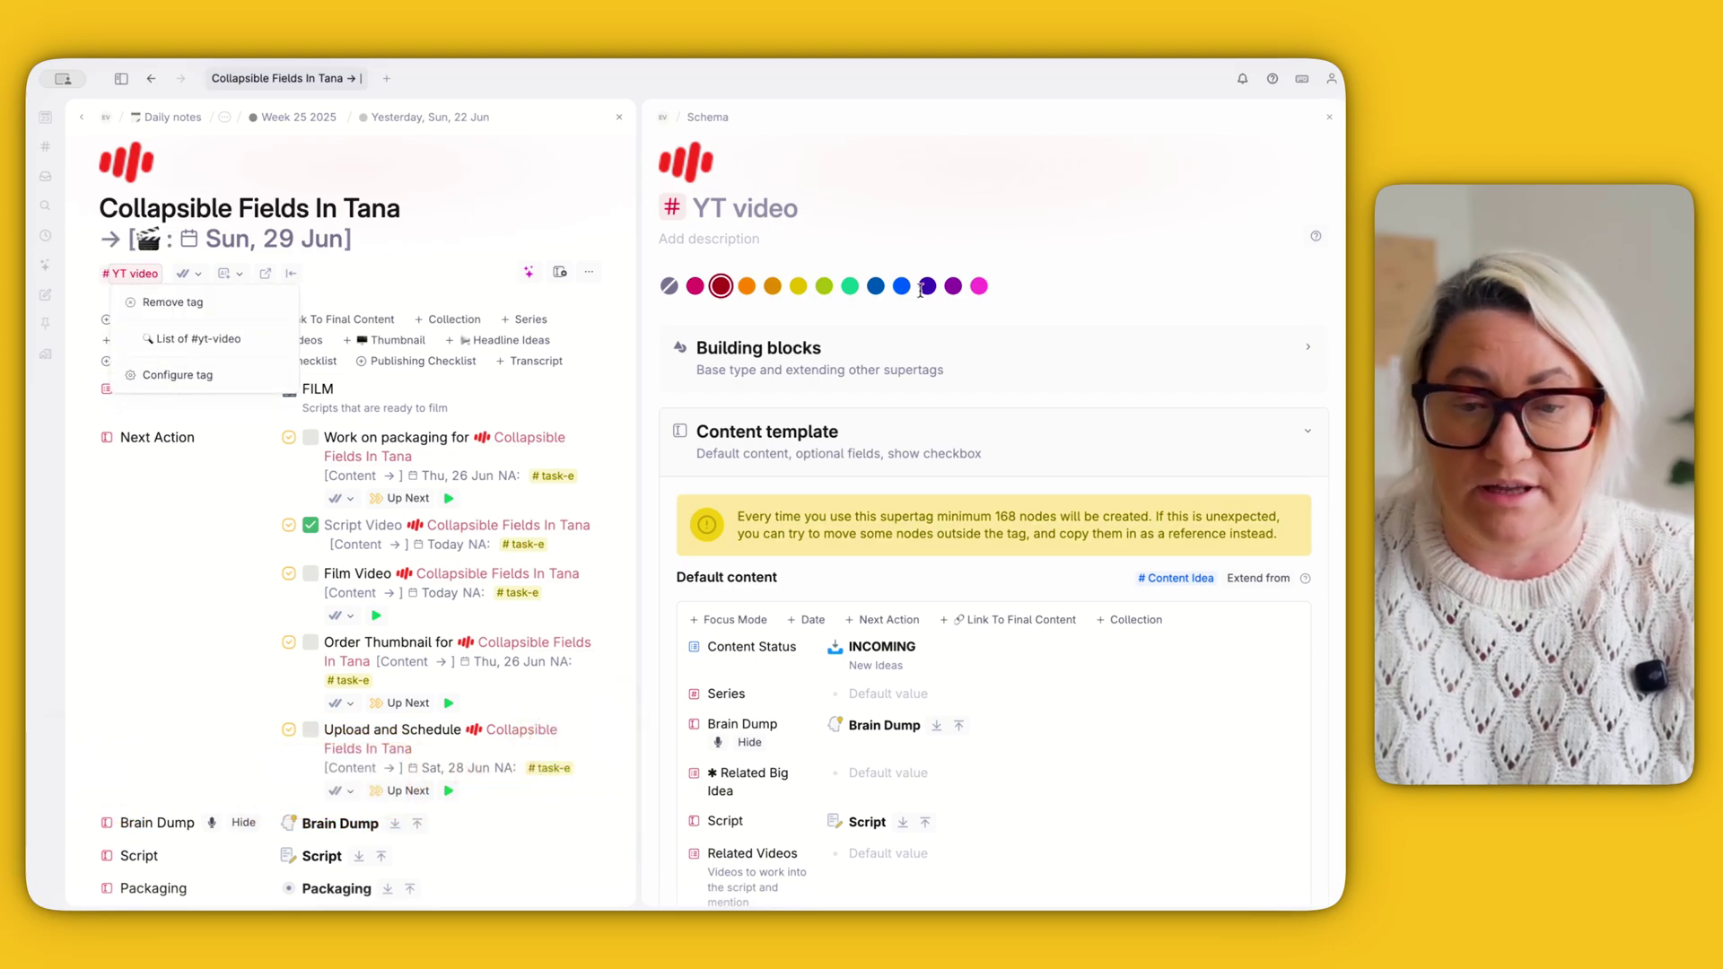
pyautogui.scroll(-5, 957, 535)
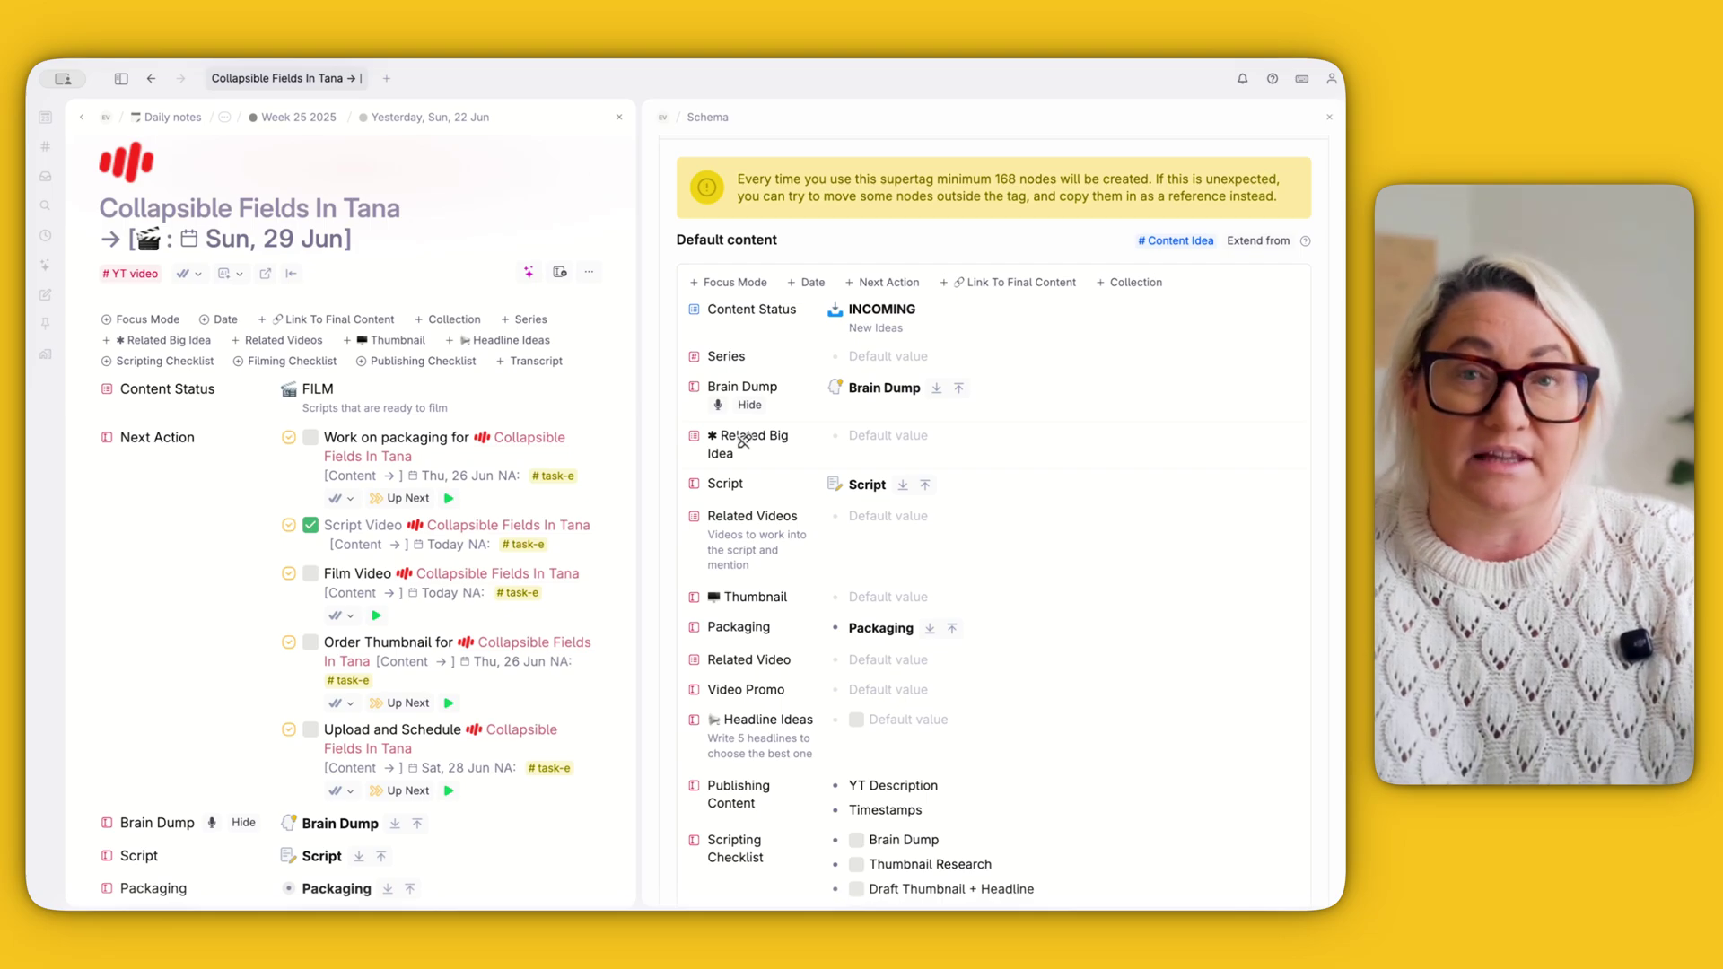
pyautogui.scroll(-2, 898, 538)
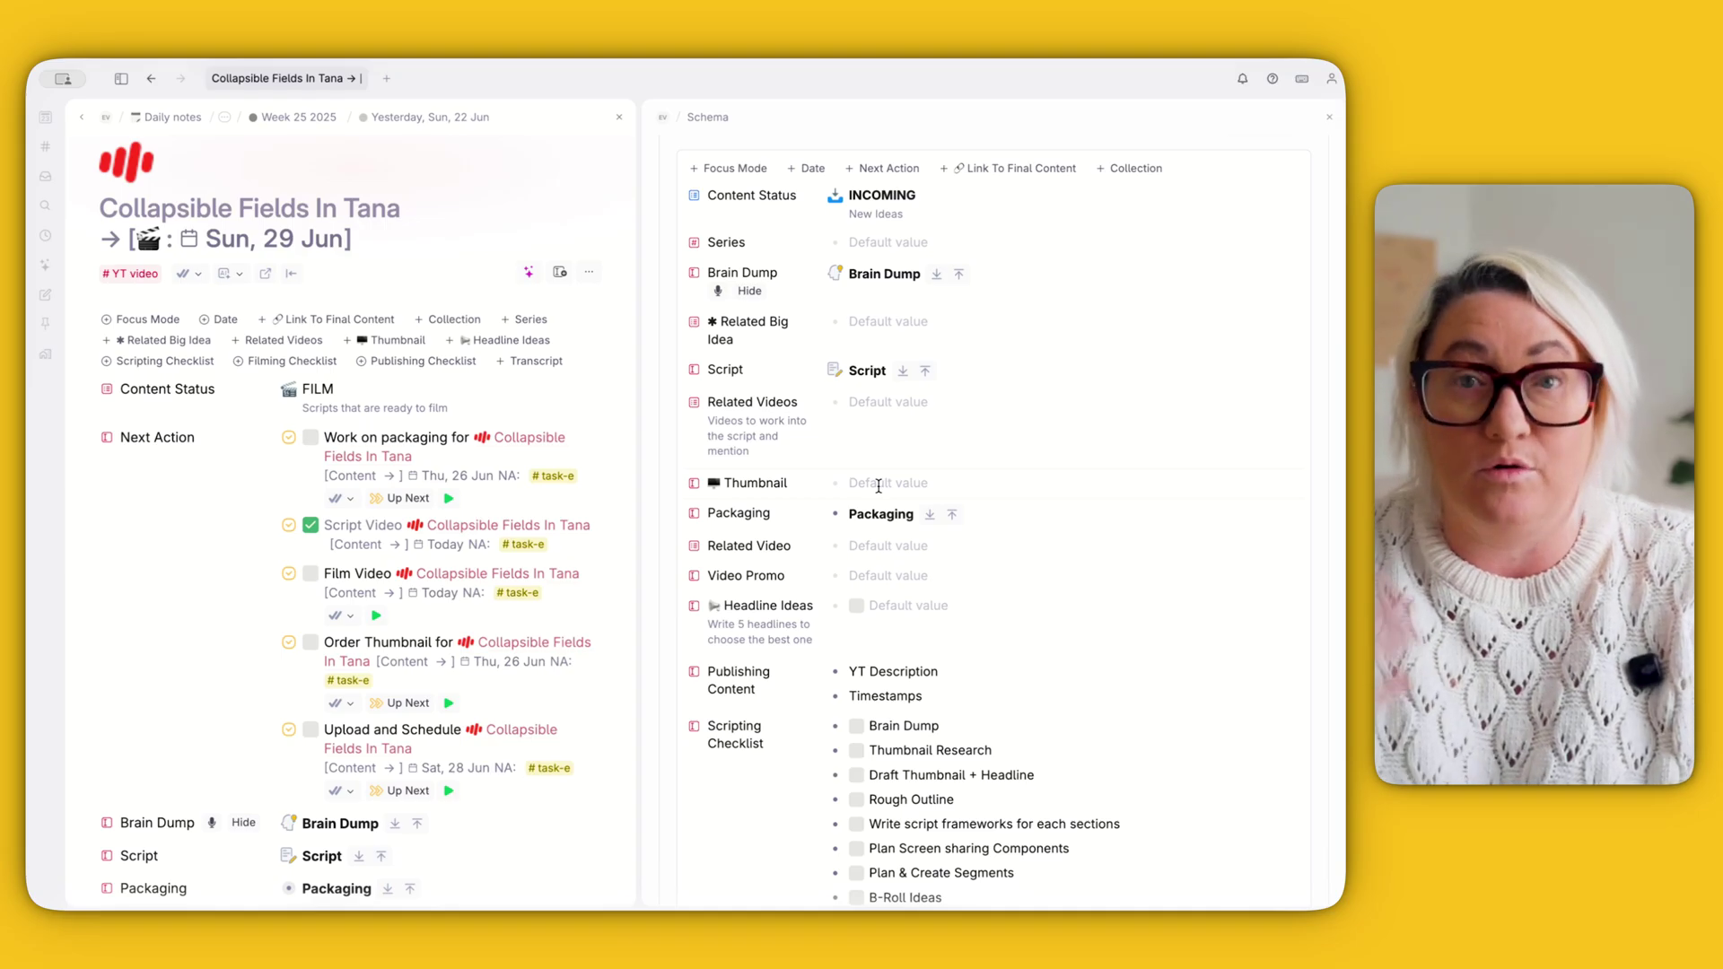
# Step: Give the Thumbnail field a default value node named 'Thumbnail'
pyautogui.click(879, 484)
pyautogui.write('Thu')
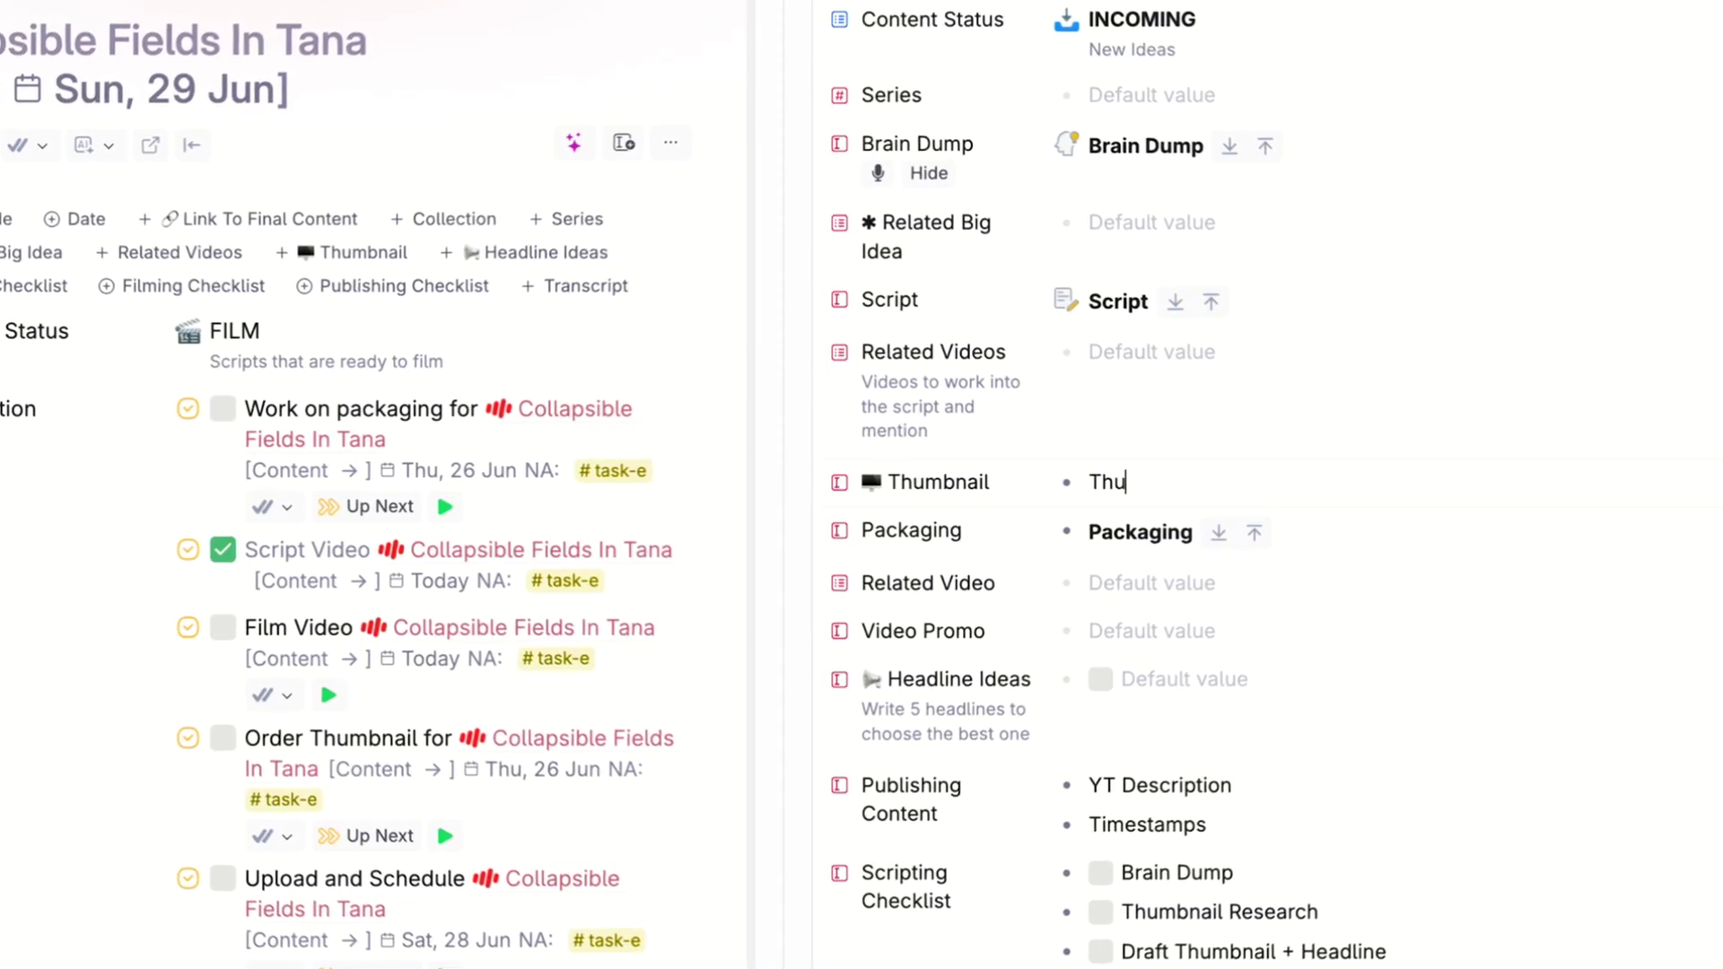
pyautogui.write('mbnail')
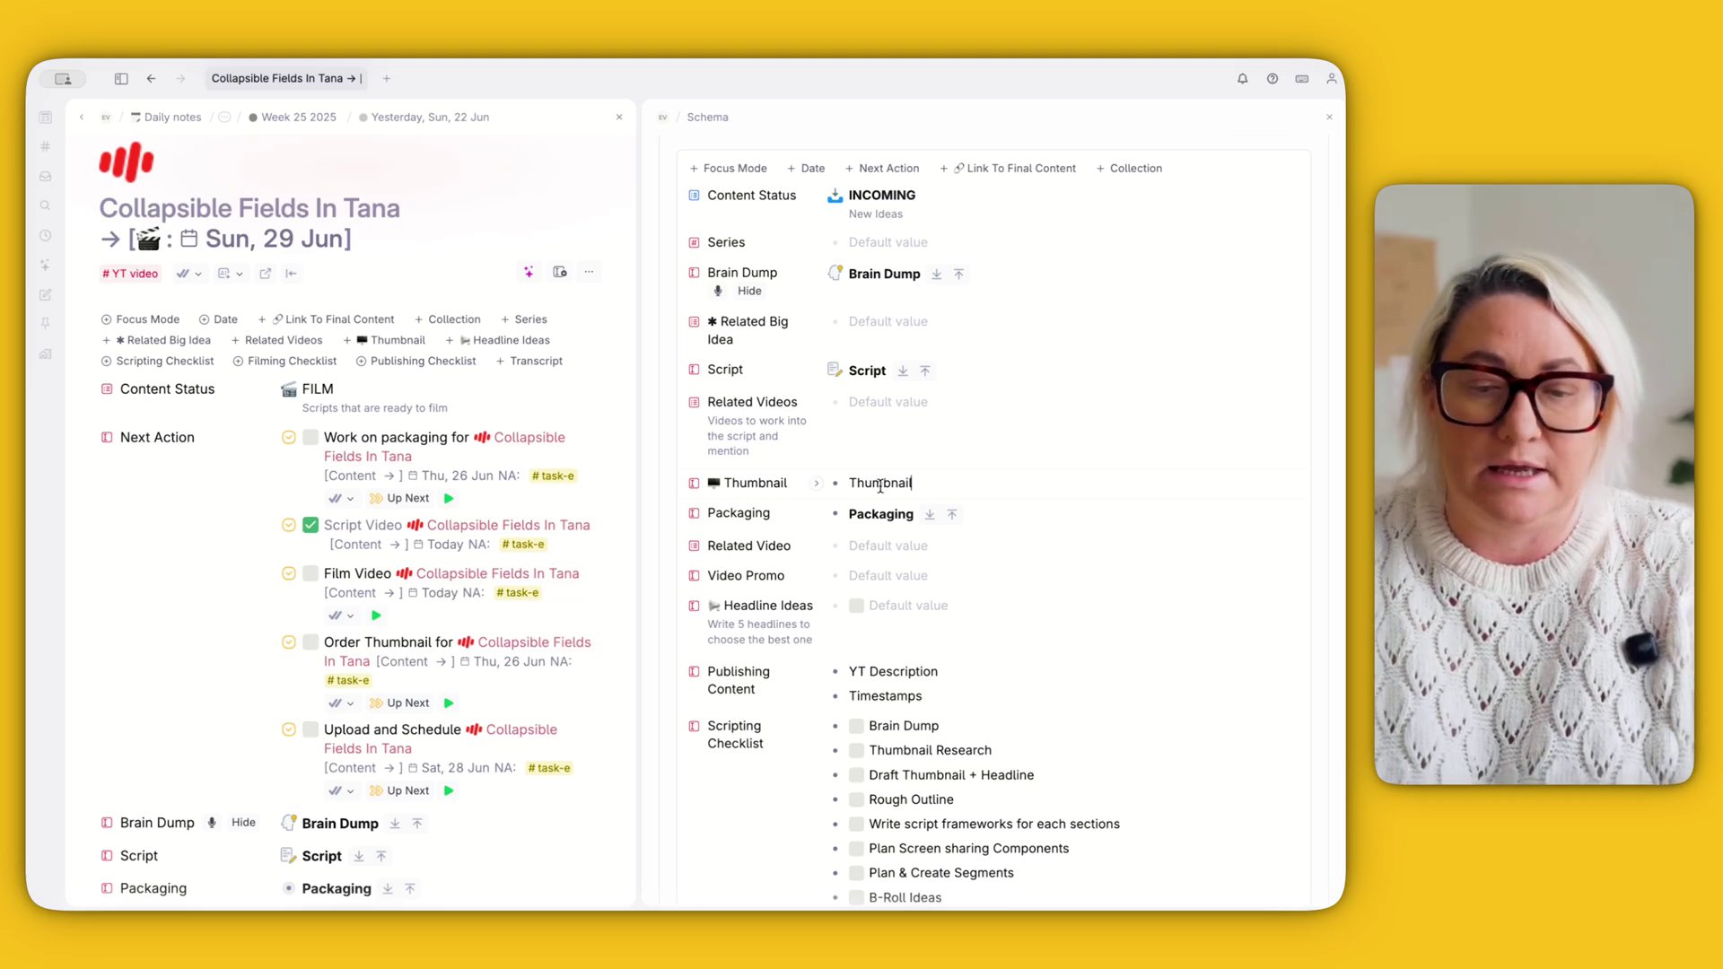
pyautogui.scroll(-2, 881, 486)
pyautogui.scroll(-3, 318, 582)
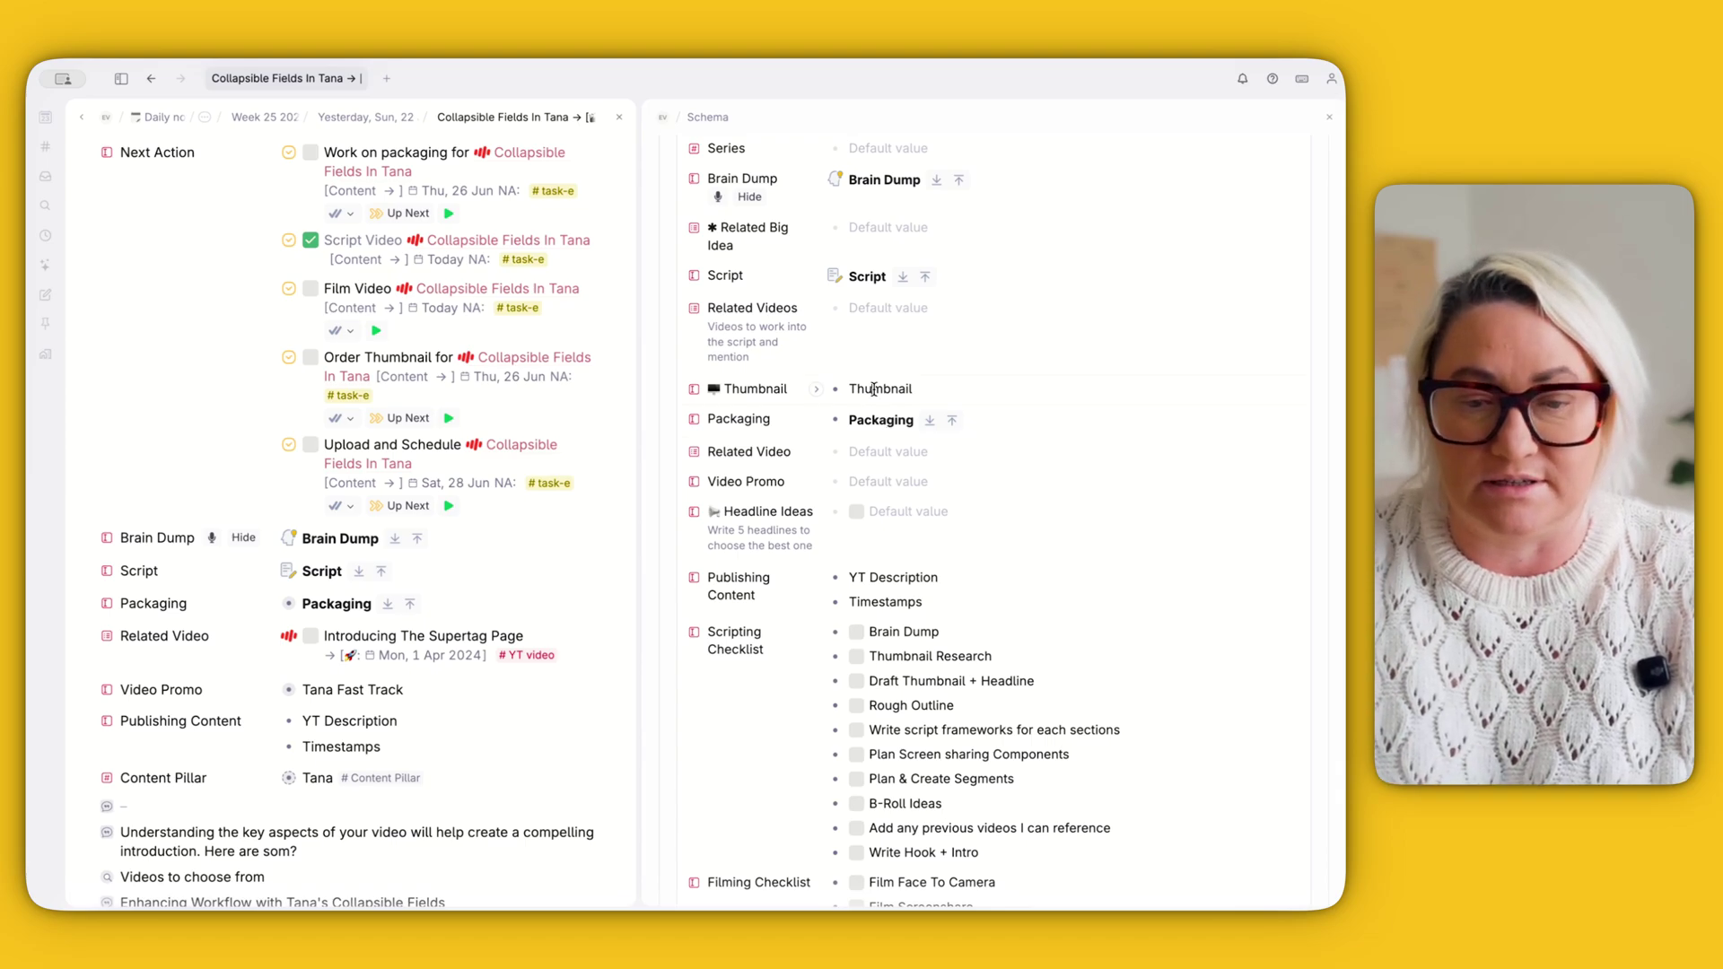
# Step: Open the Configure node settings for the Packaging default node
pyautogui.rightClick(874, 389)
pyautogui.write('con')
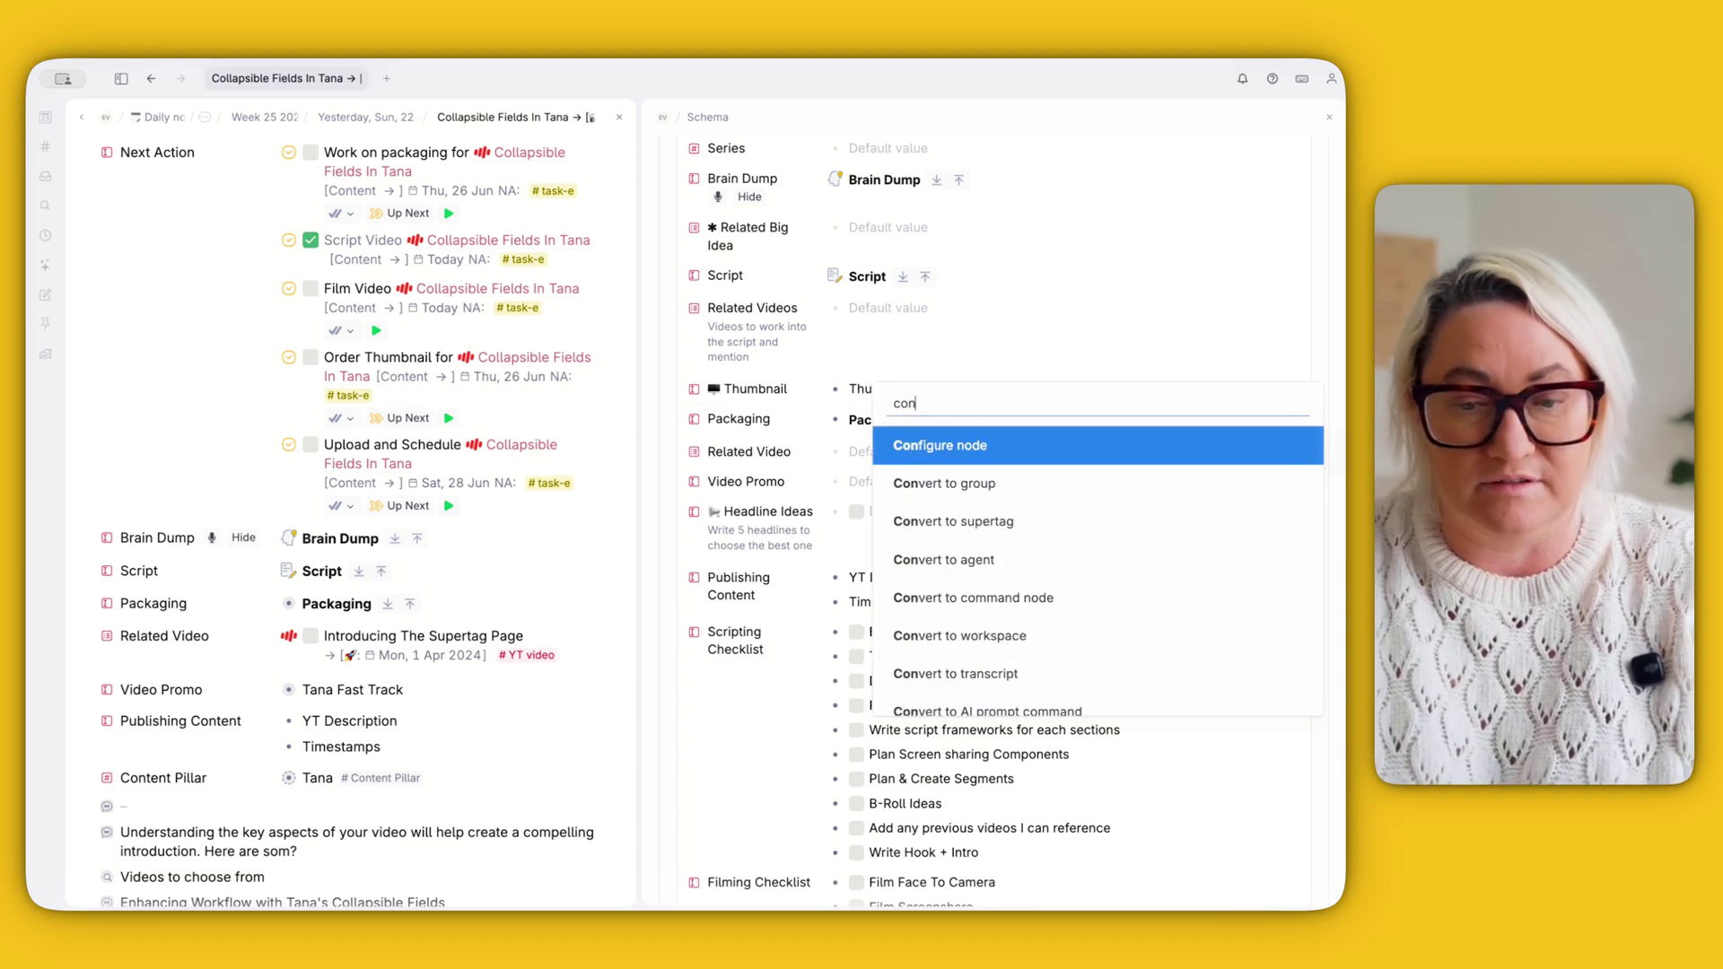
pyautogui.press('Escape')
pyautogui.press('Down')
pyautogui.press('super+k')
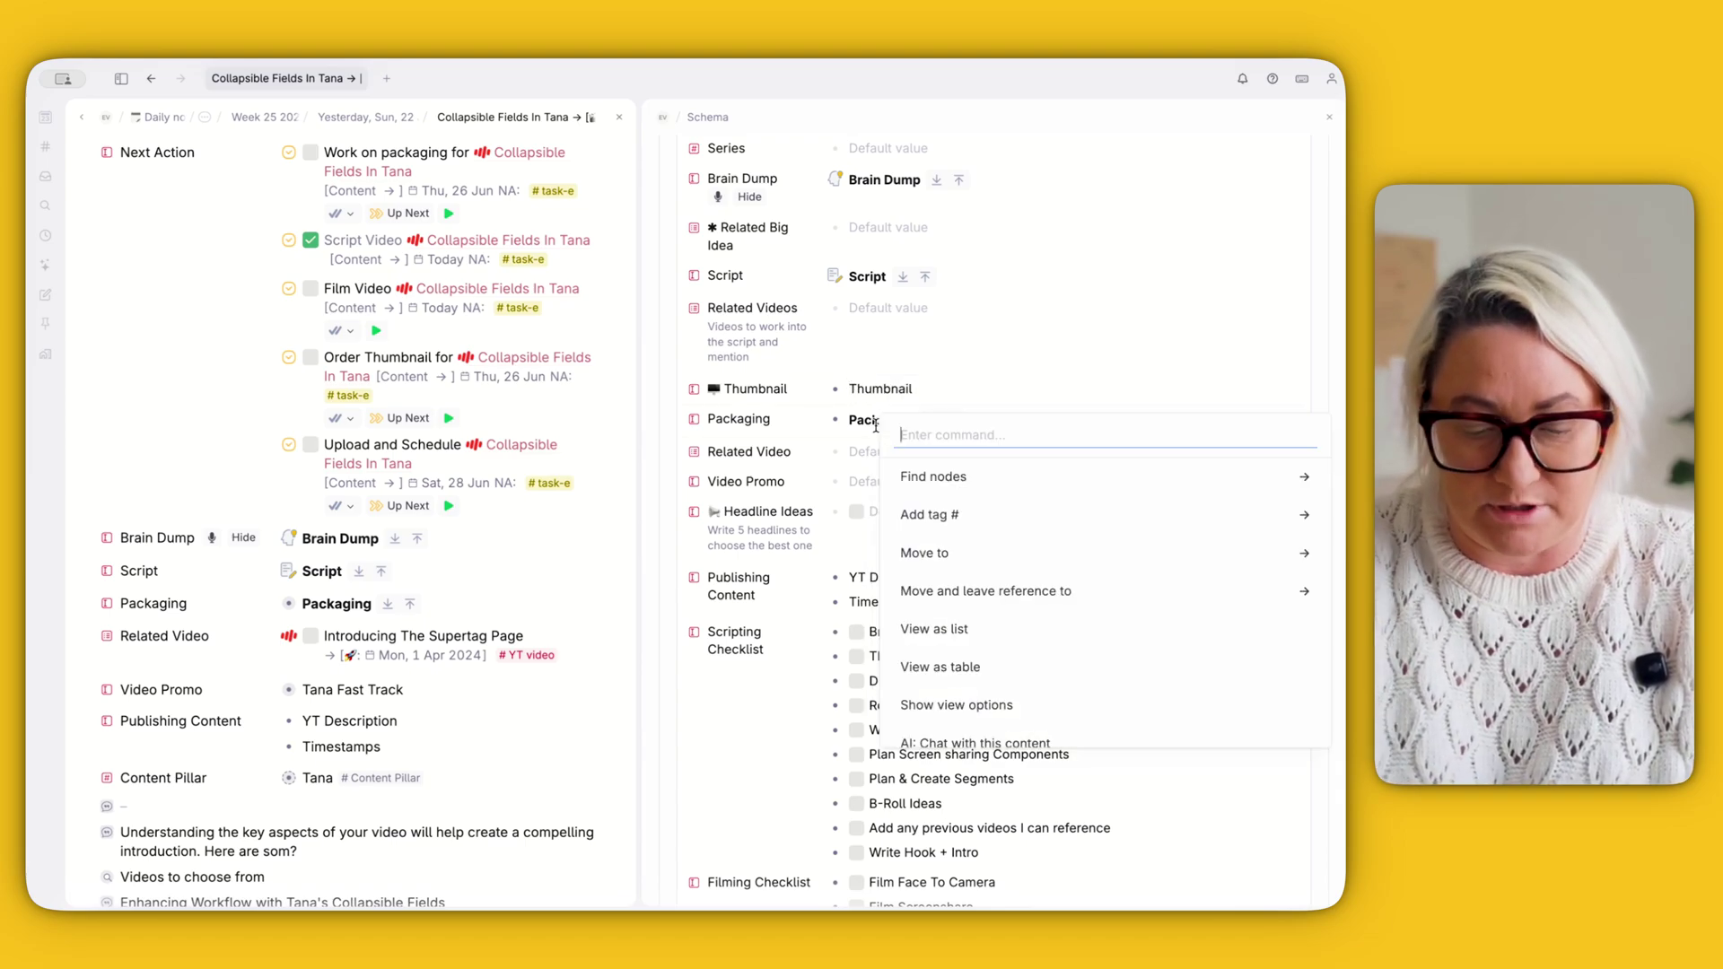
pyautogui.write('conf')
pyautogui.press('Return')
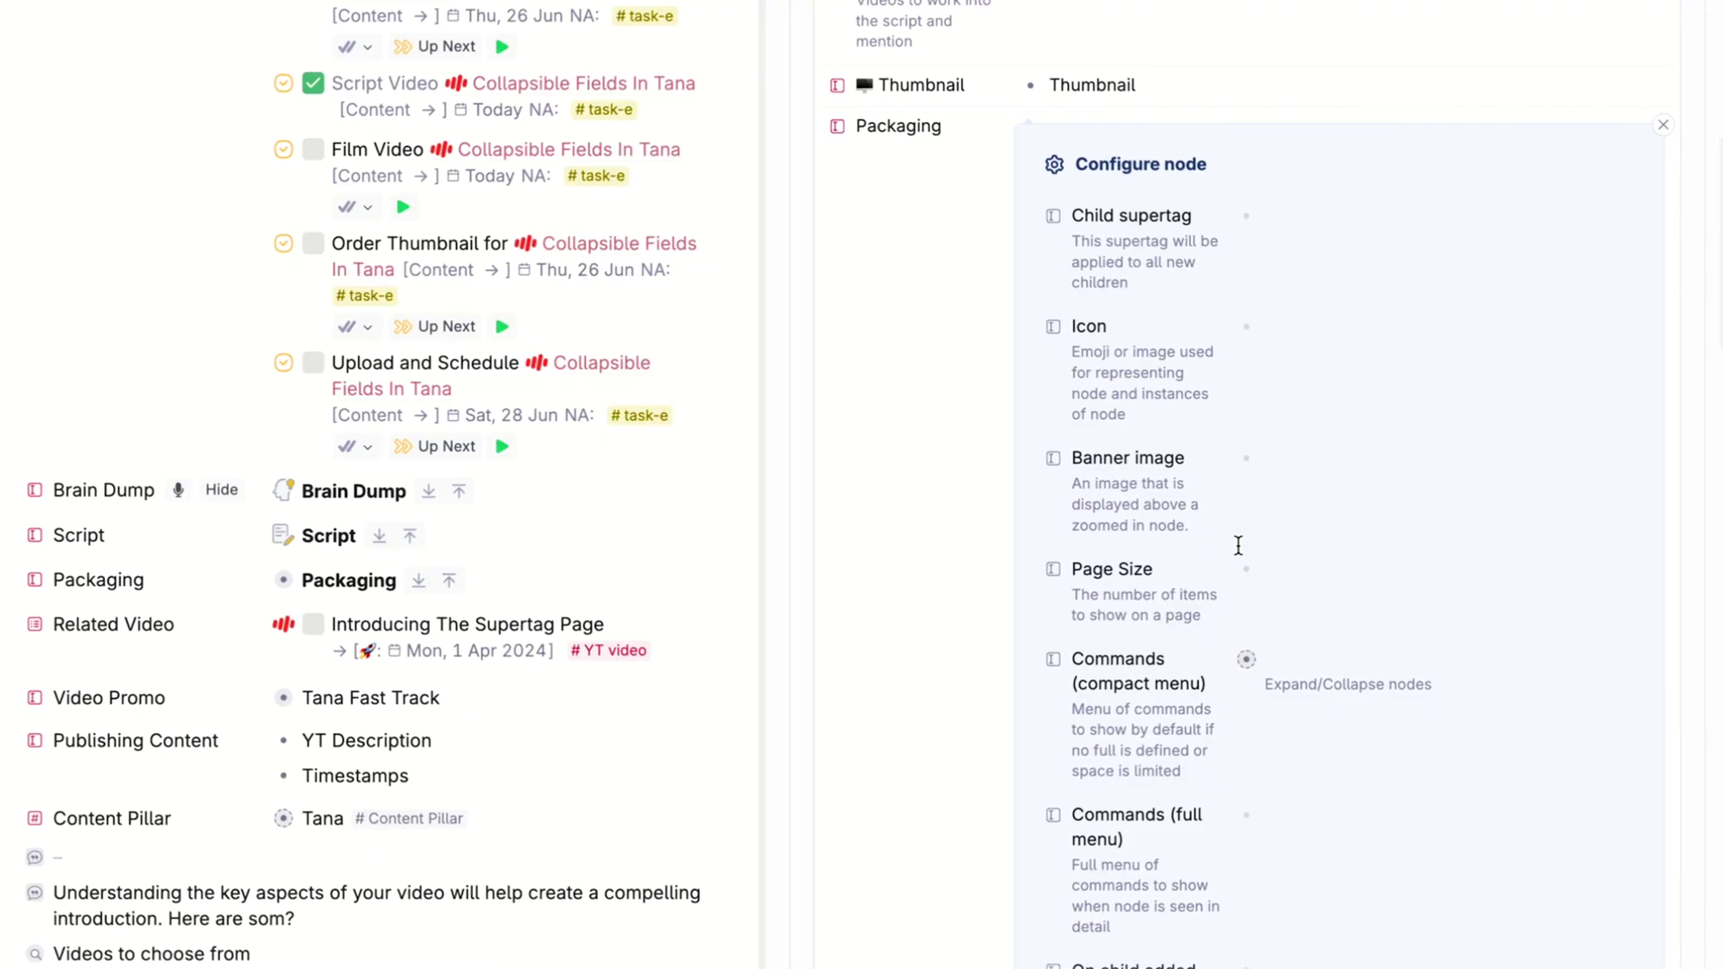
# Step: Inspect the Expand/Collapse compact-menu commands, confirming Expand runs the 'Expand' command
pyautogui.click(1233, 661)
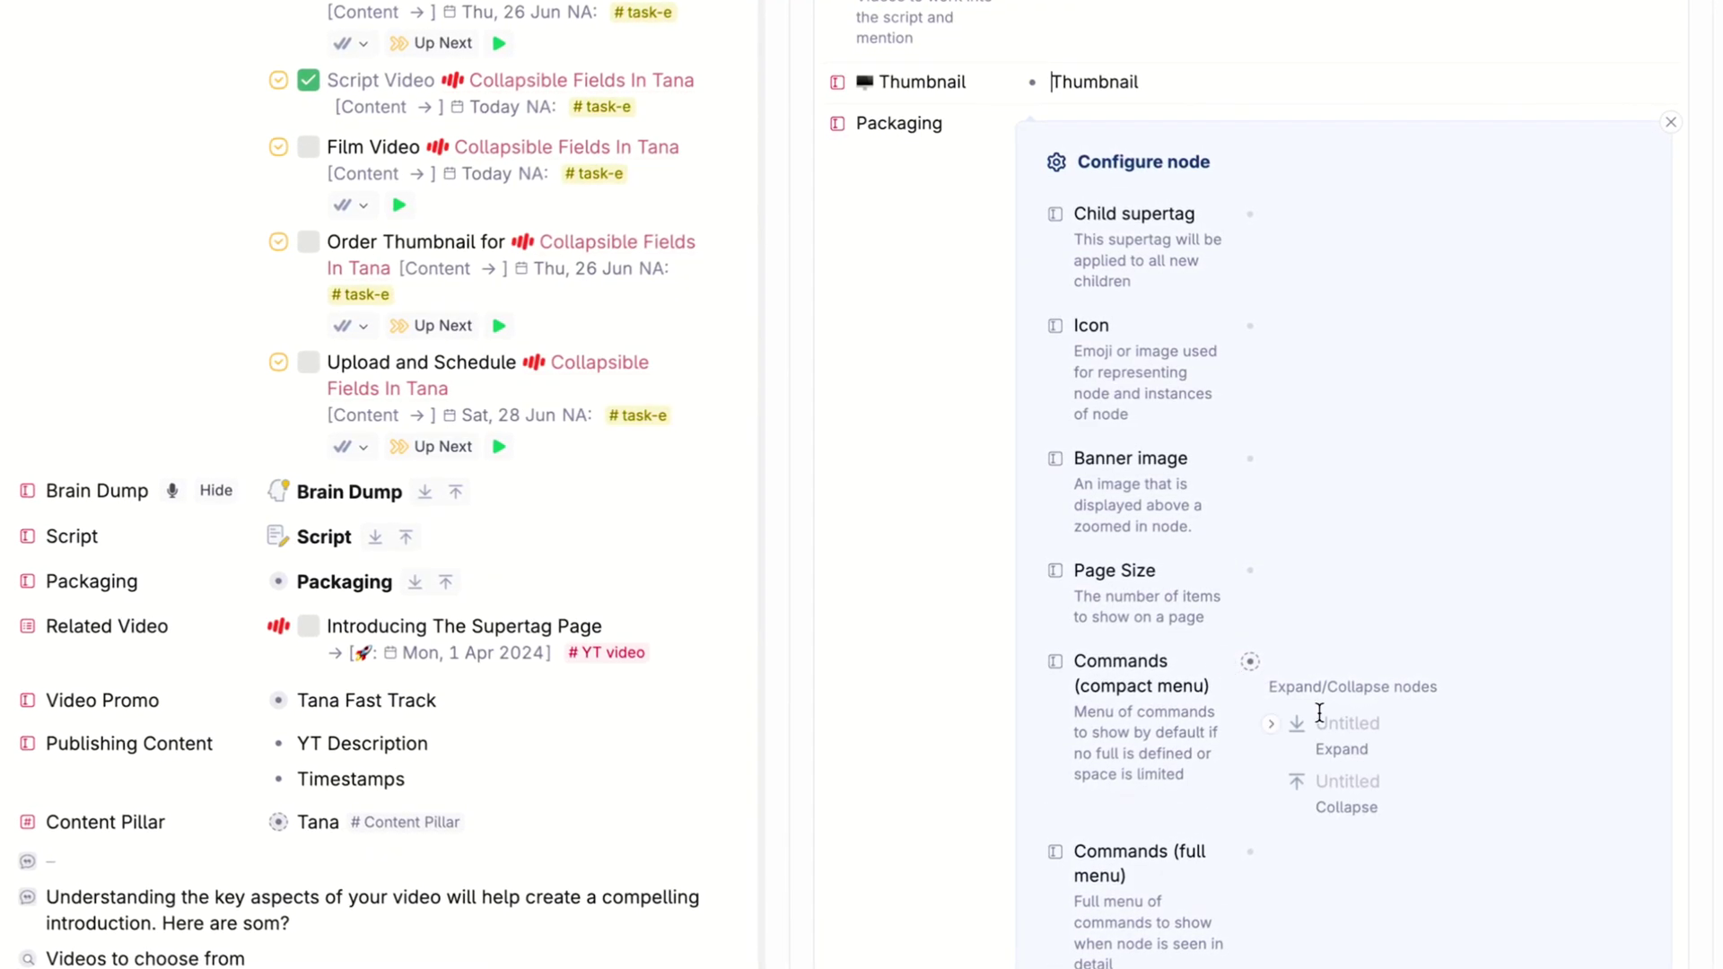
pyautogui.scroll(-2, 1351, 798)
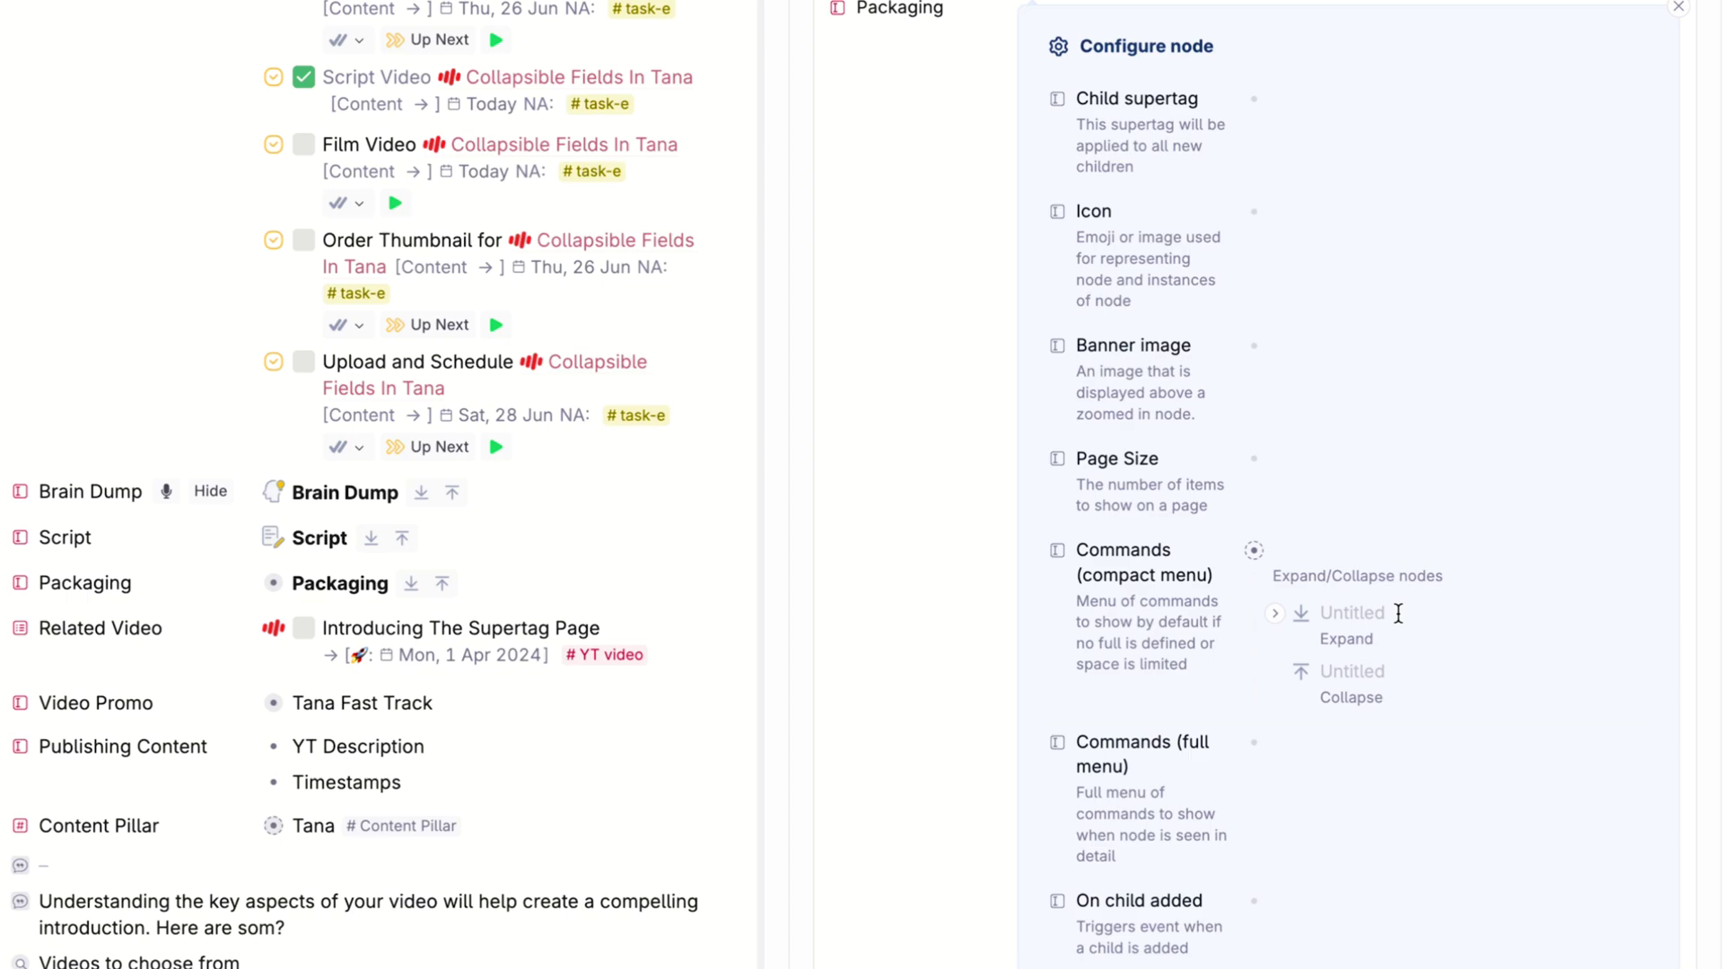
pyautogui.click(1275, 613)
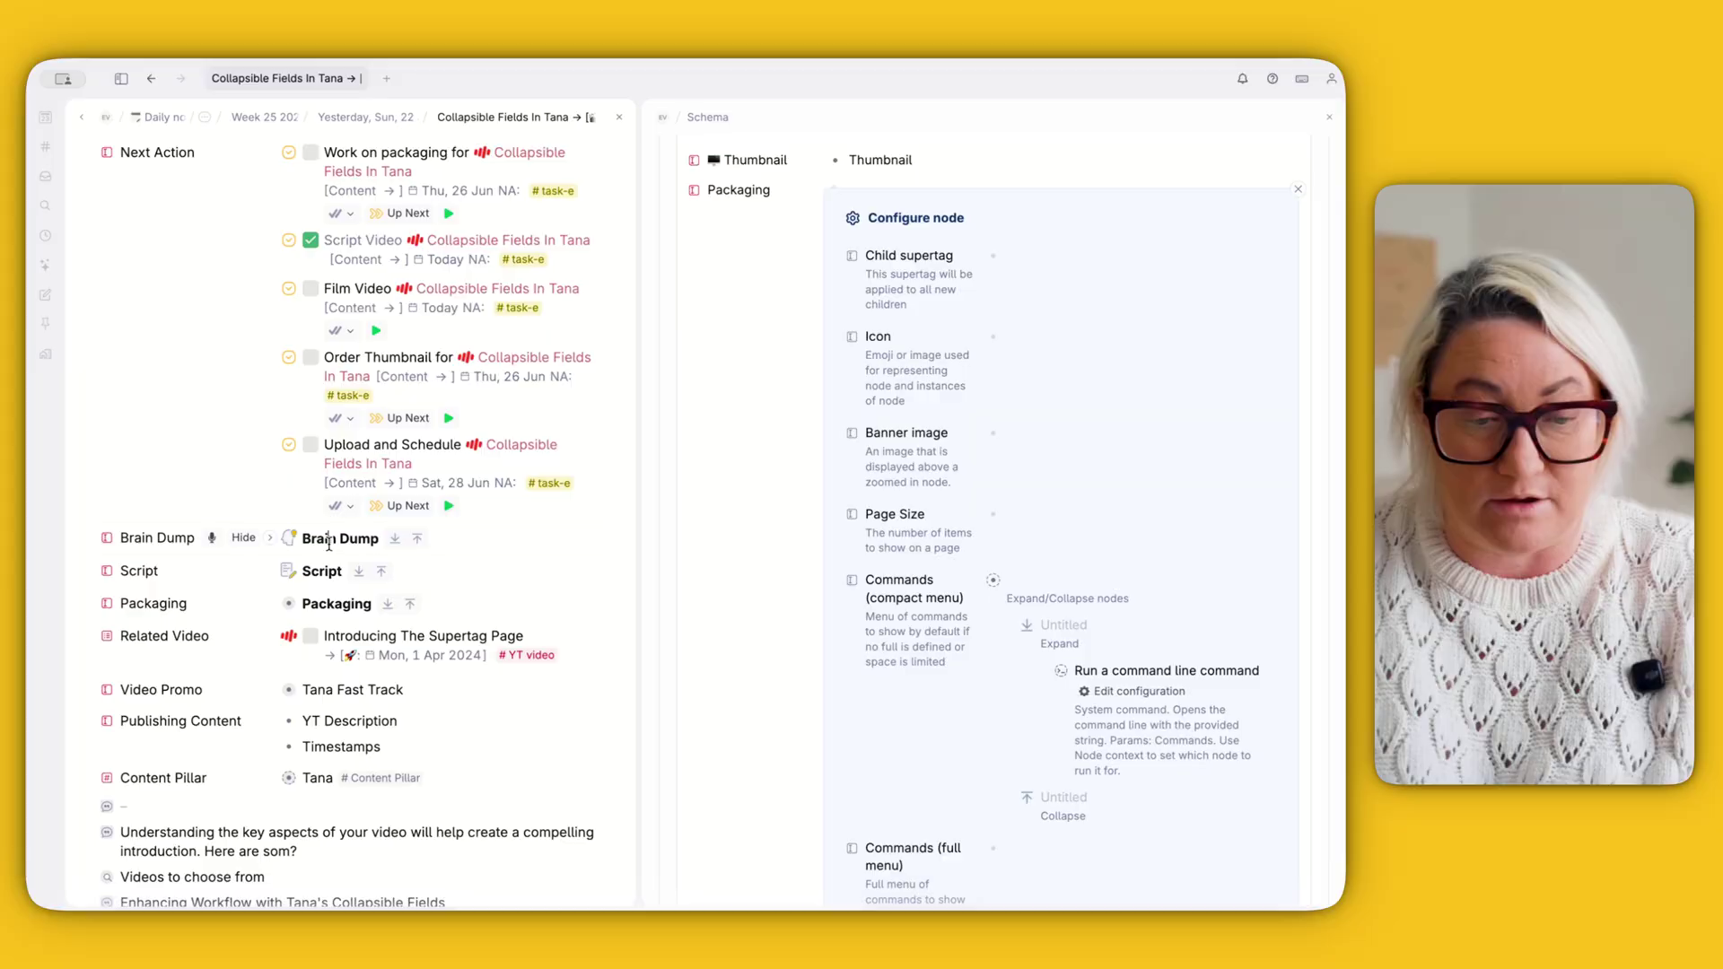
pyautogui.press('super+k')
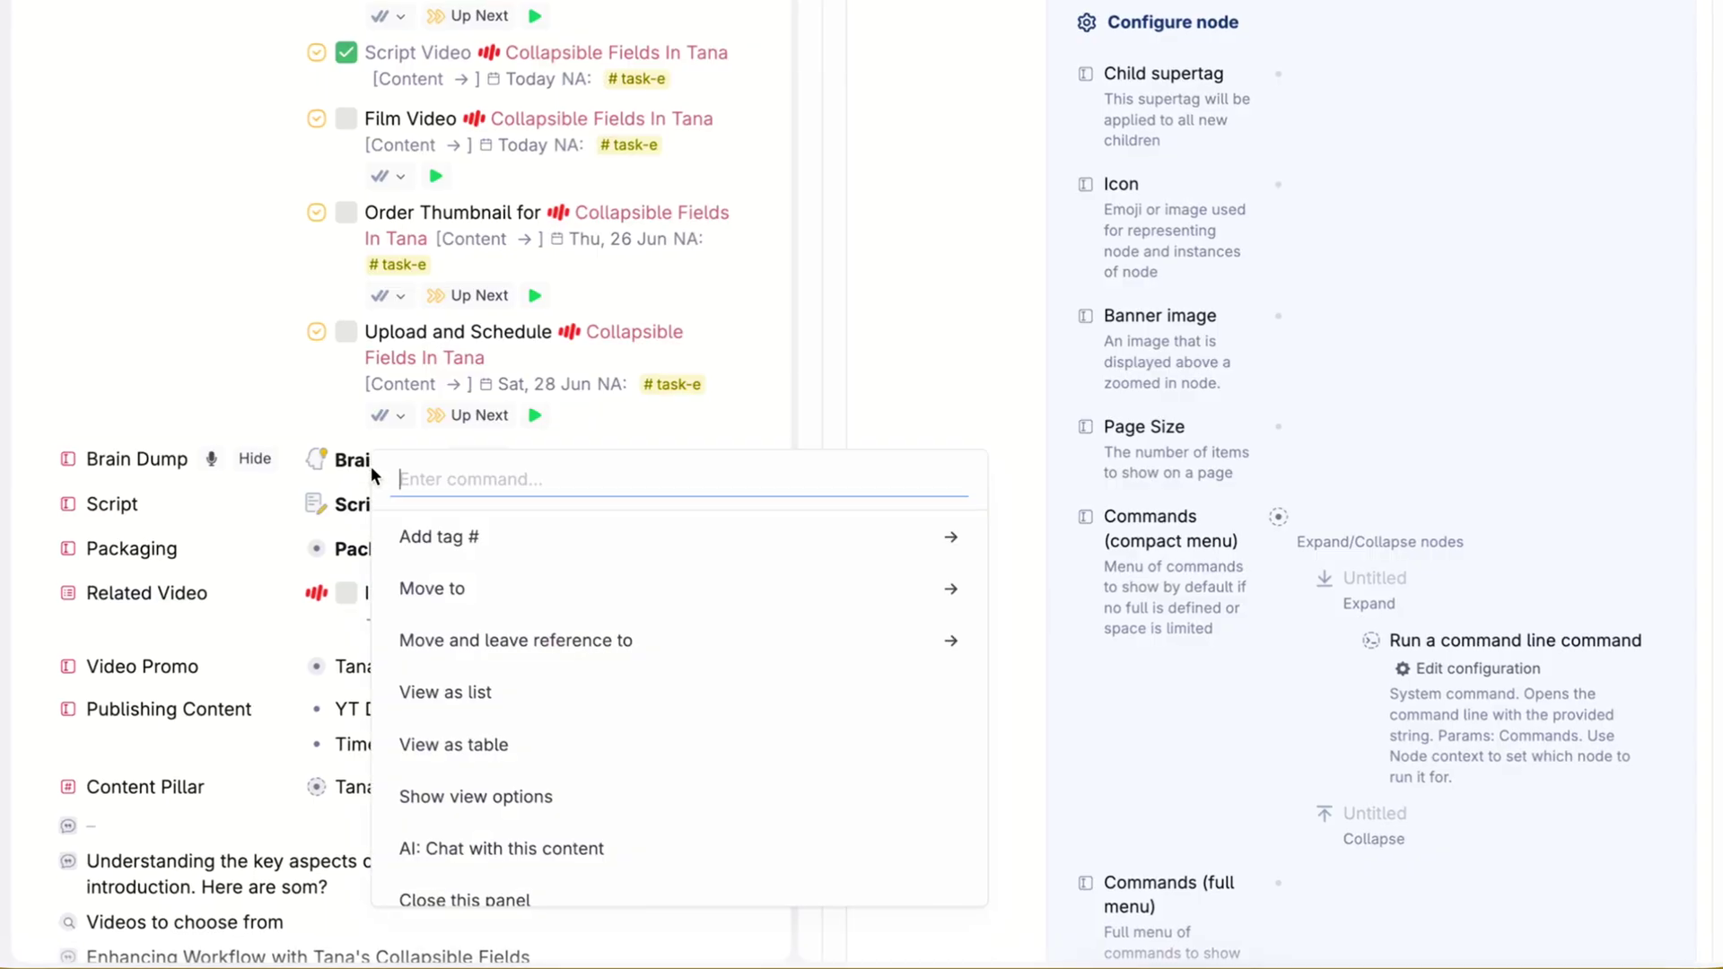
pyautogui.write('expand')
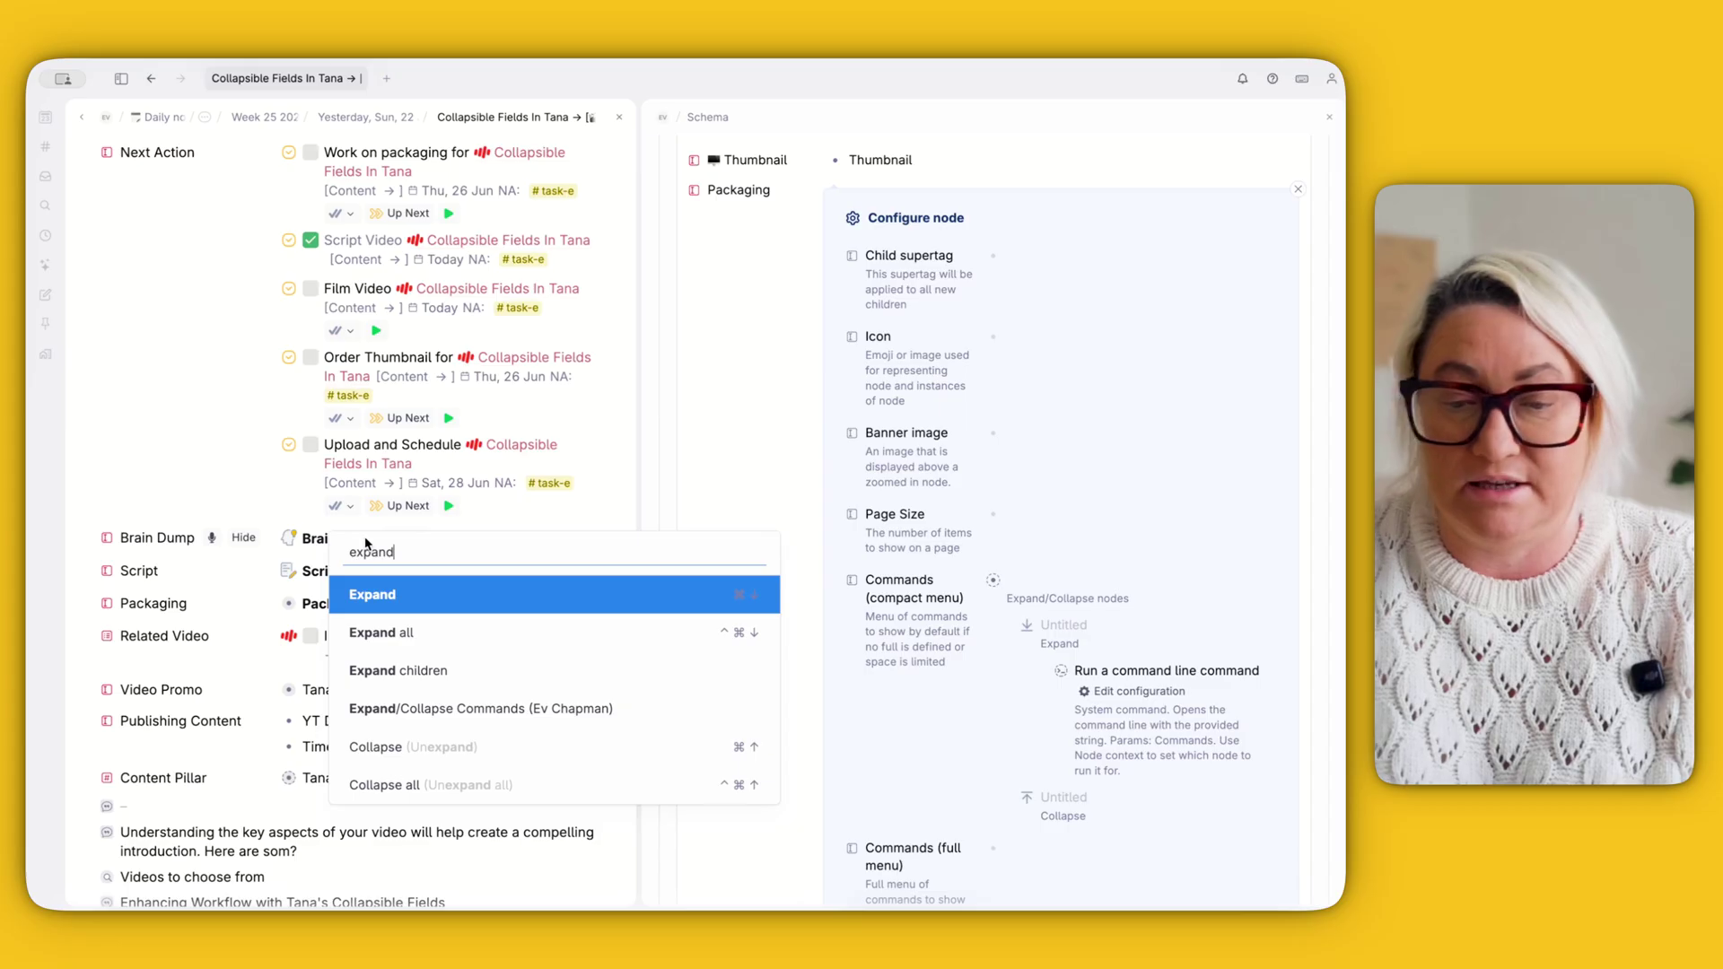
pyautogui.press('Return')
pyautogui.scroll(-3, 1128, 698)
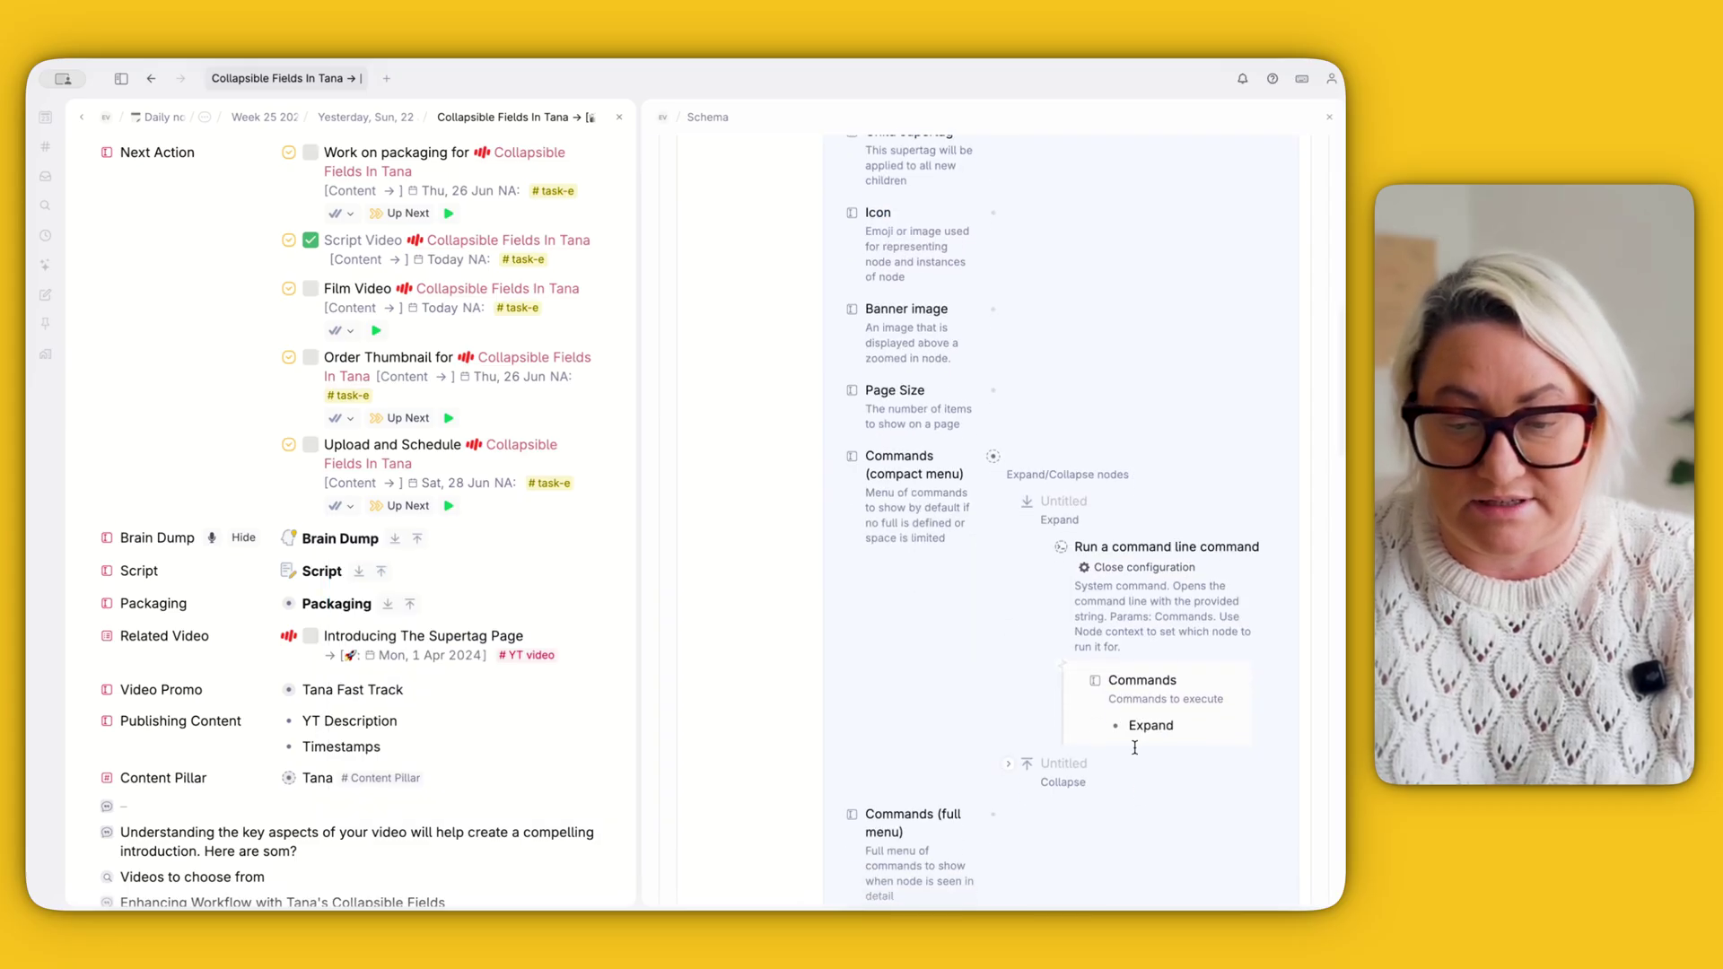
pyautogui.scroll(-4, 1117, 575)
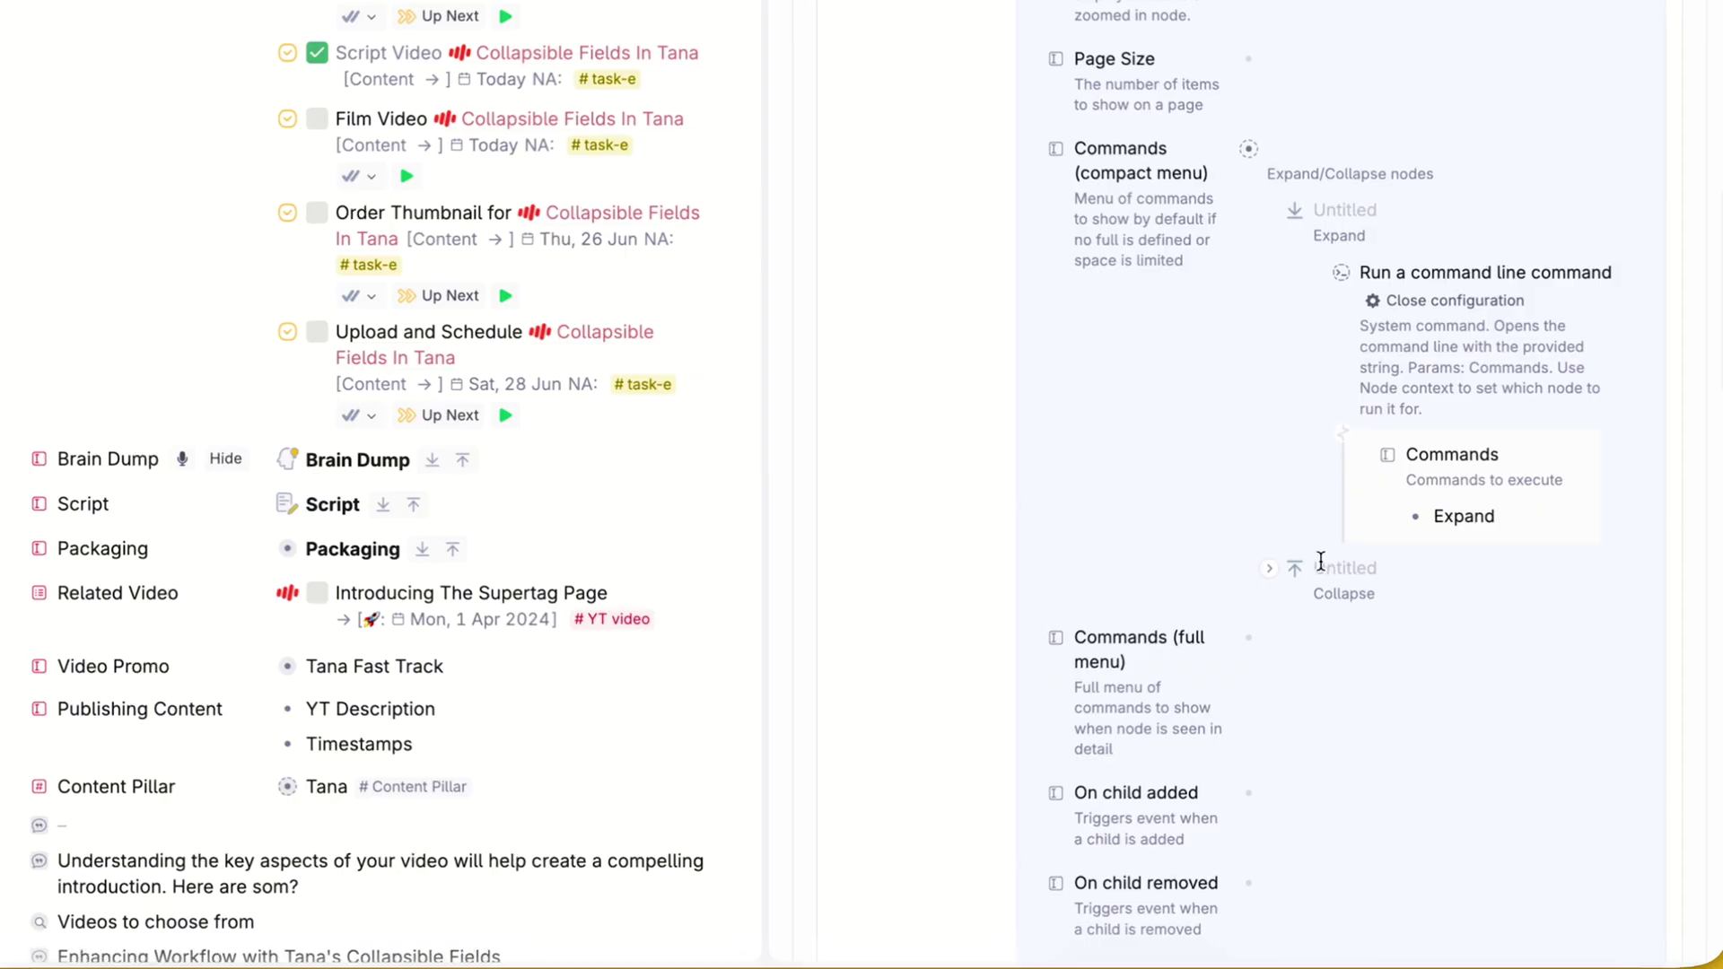
# Step: Set the Collapse command to run the command-line command 'Collapse all'
pyautogui.click(1028, 617)
pyautogui.scroll(-2, 1389, 619)
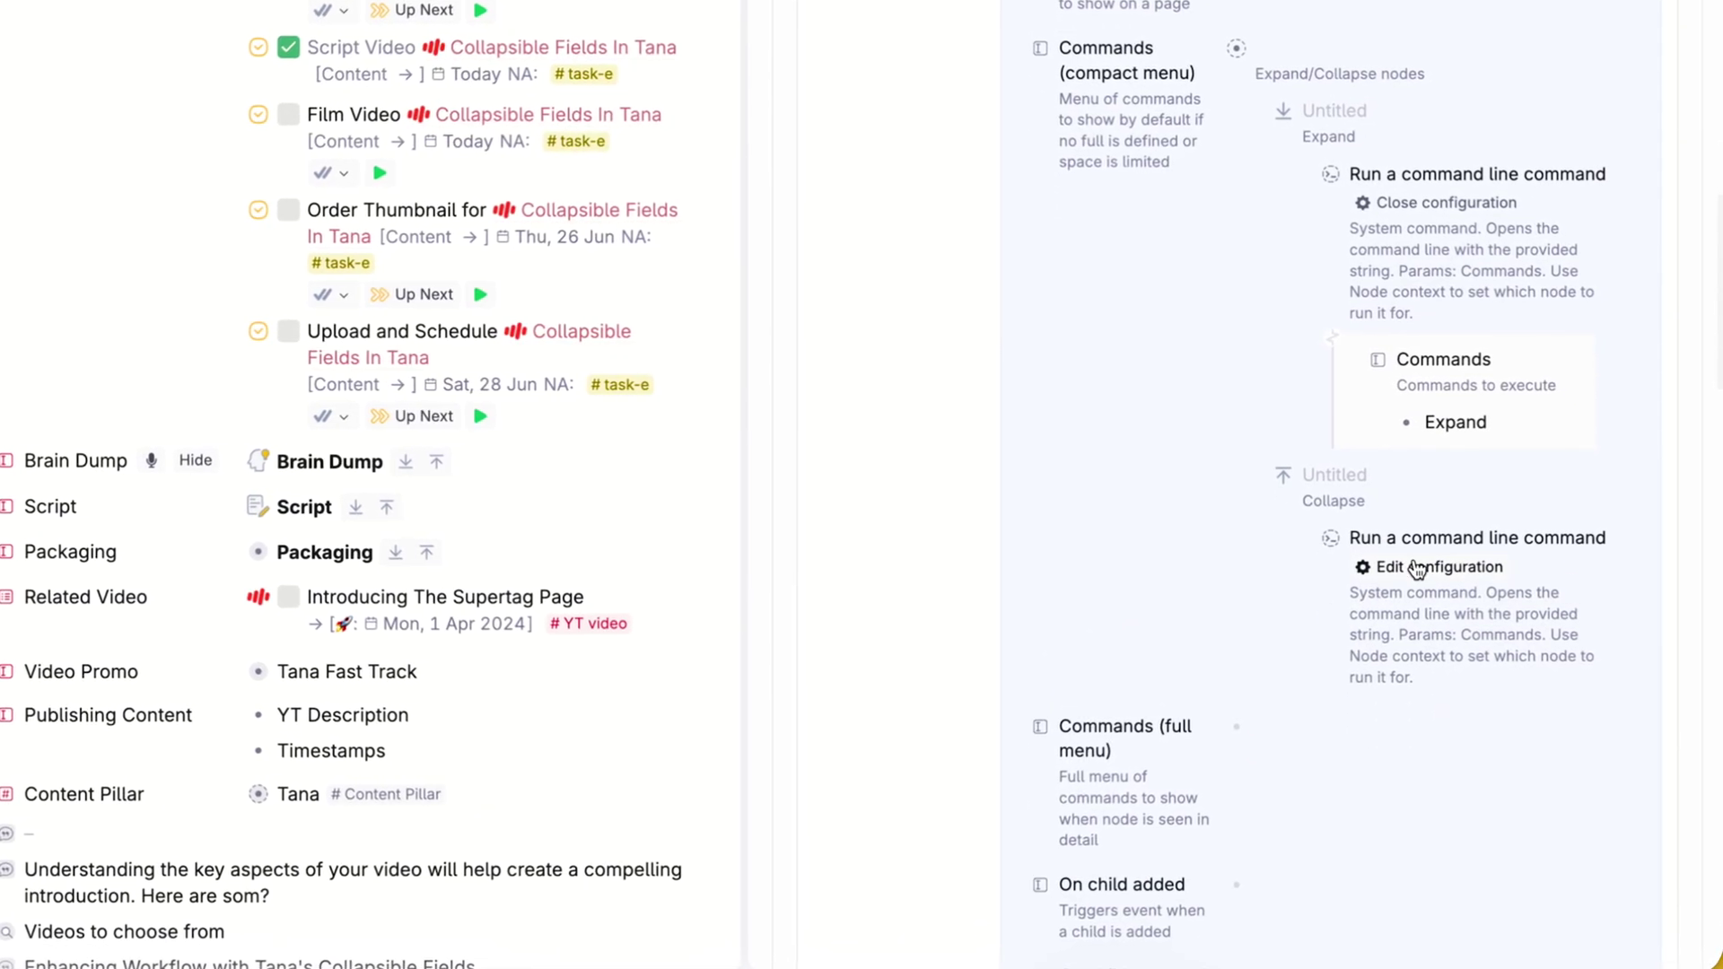
pyautogui.click(1422, 661)
pyautogui.write('Collapse all')
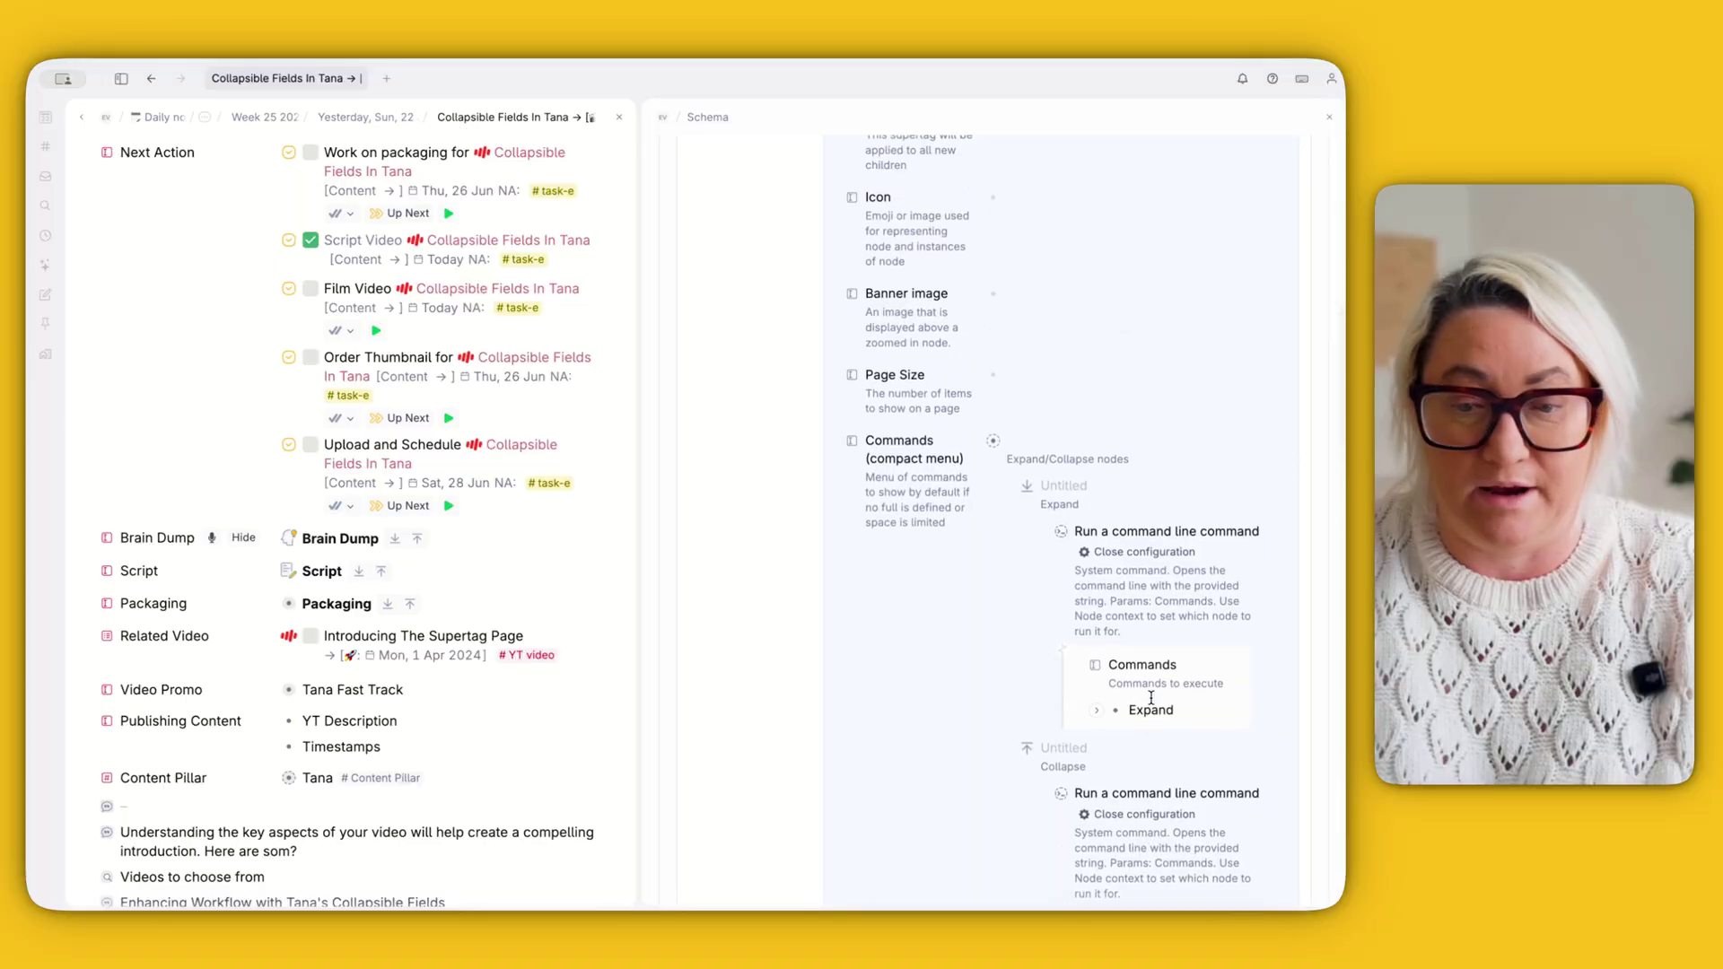
pyautogui.scroll(3, 1150, 697)
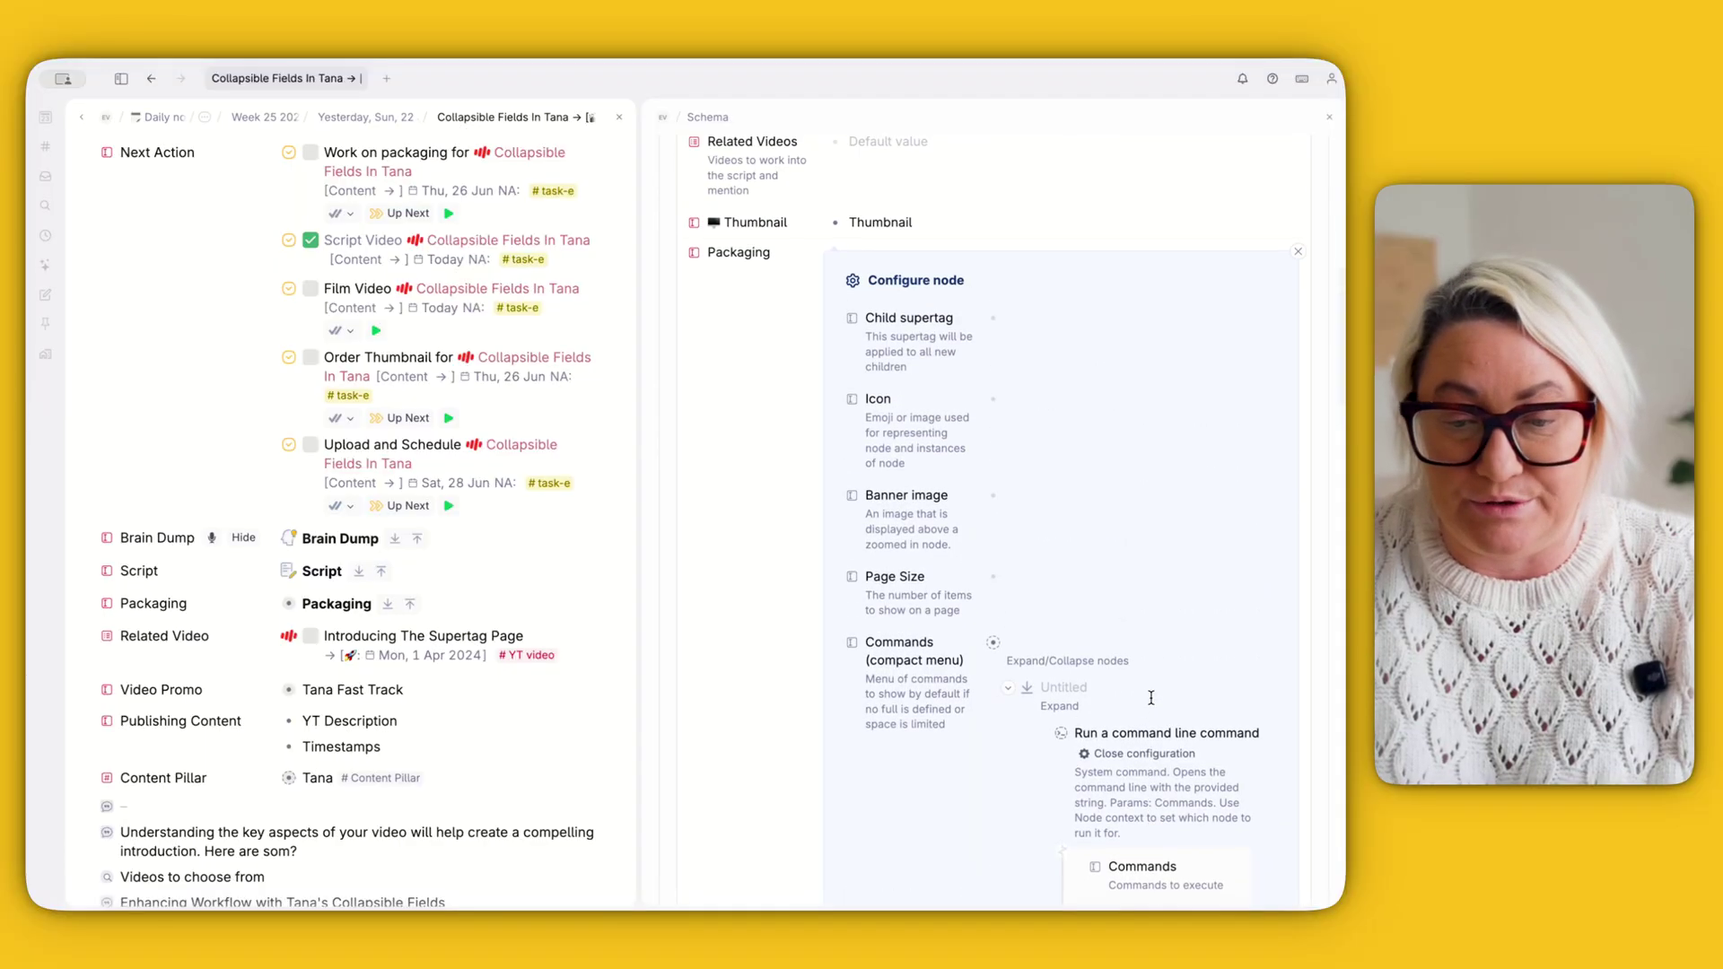
# Step: Fold away the command details and close the Packaging node's configuration
pyautogui.click(975, 644)
pyautogui.click(1298, 251)
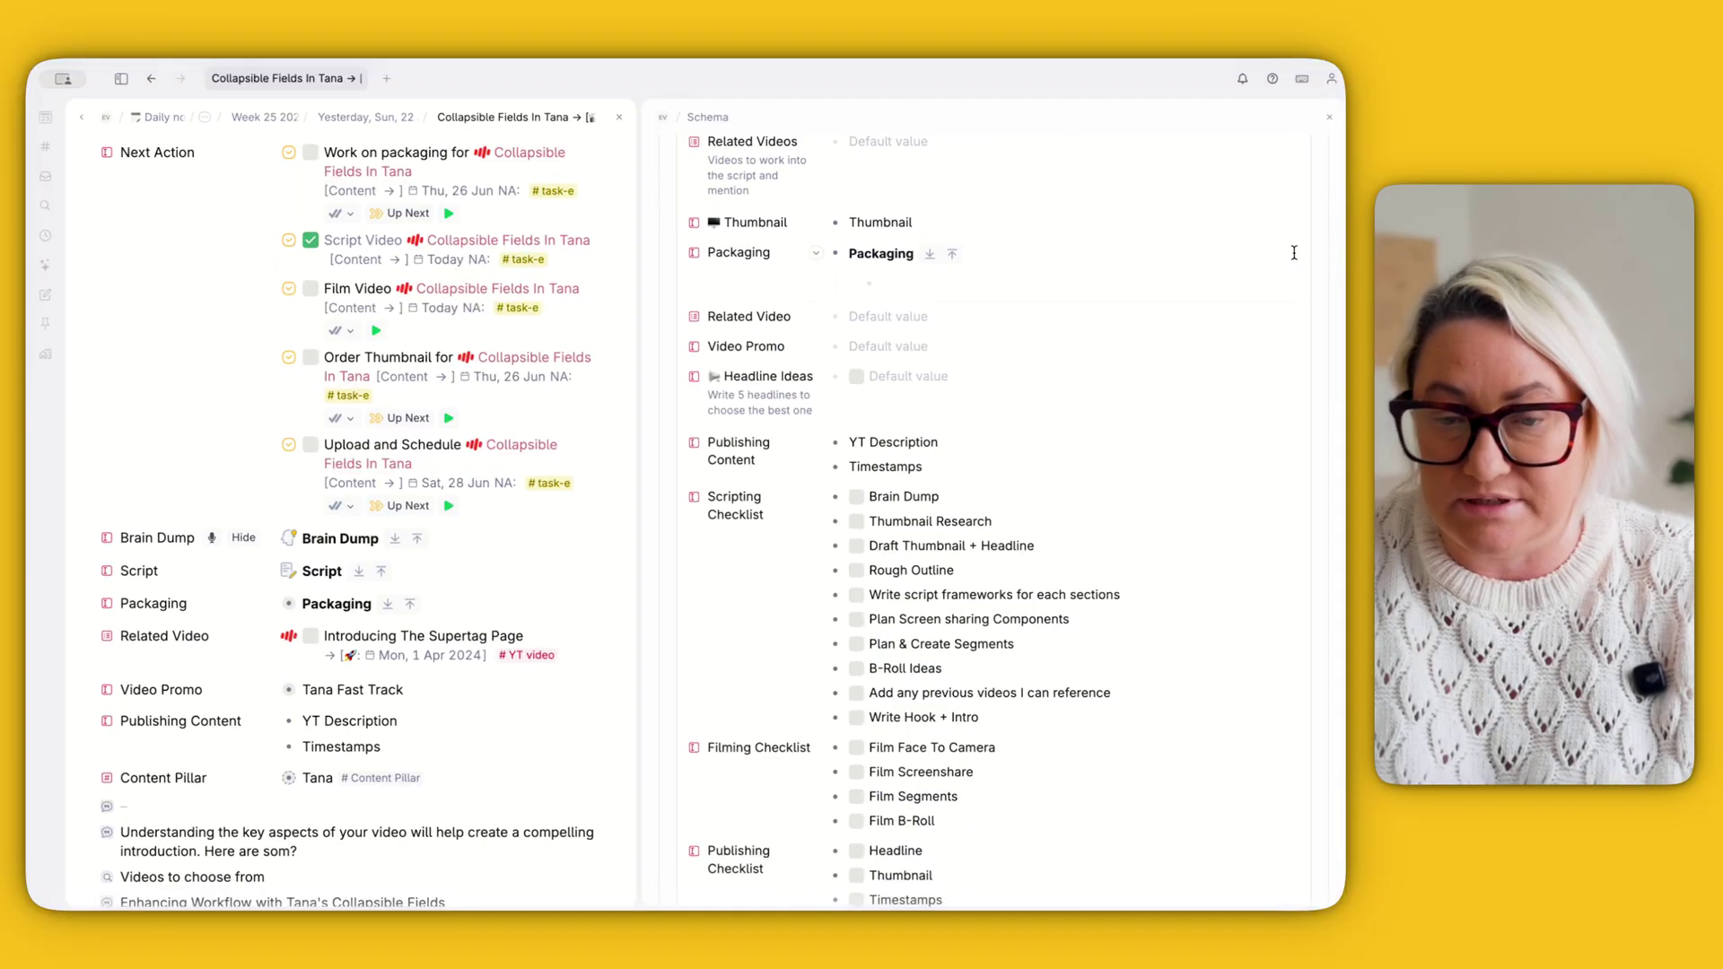
pyautogui.scroll(2, 1037, 355)
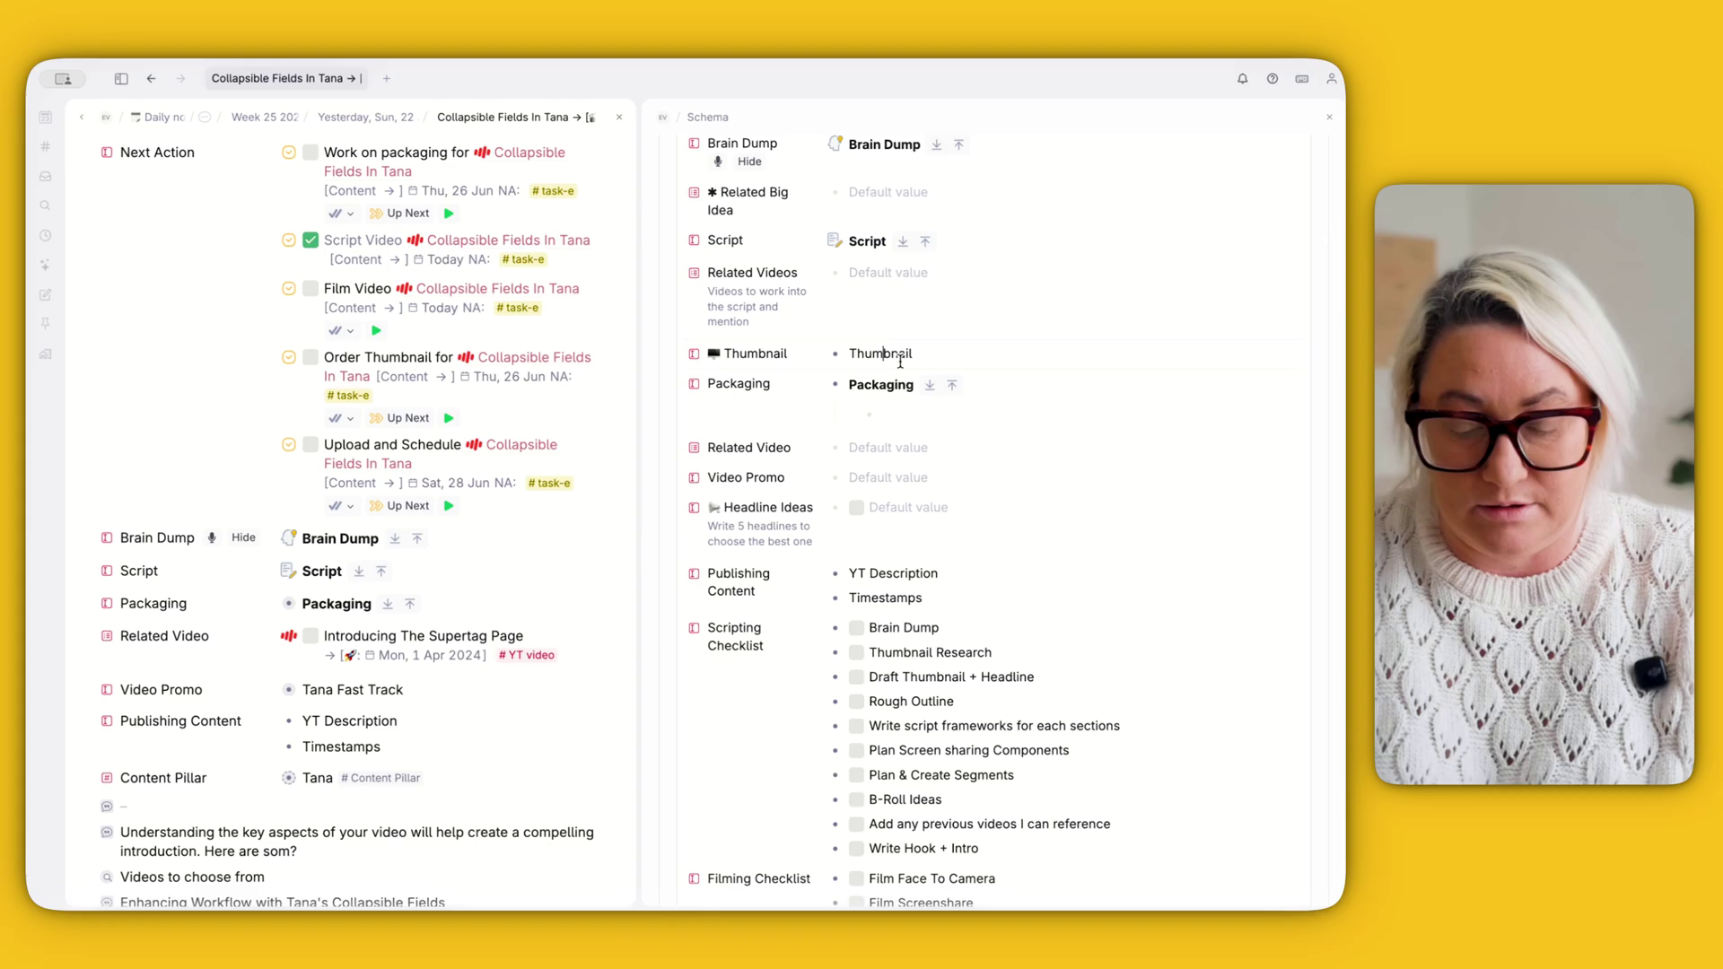
# Step: Configure the Thumbnail node and enter 'Expand/Collapse' in its Commands (compact menu) field
pyautogui.rightClick(901, 350)
pyautogui.click(938, 419)
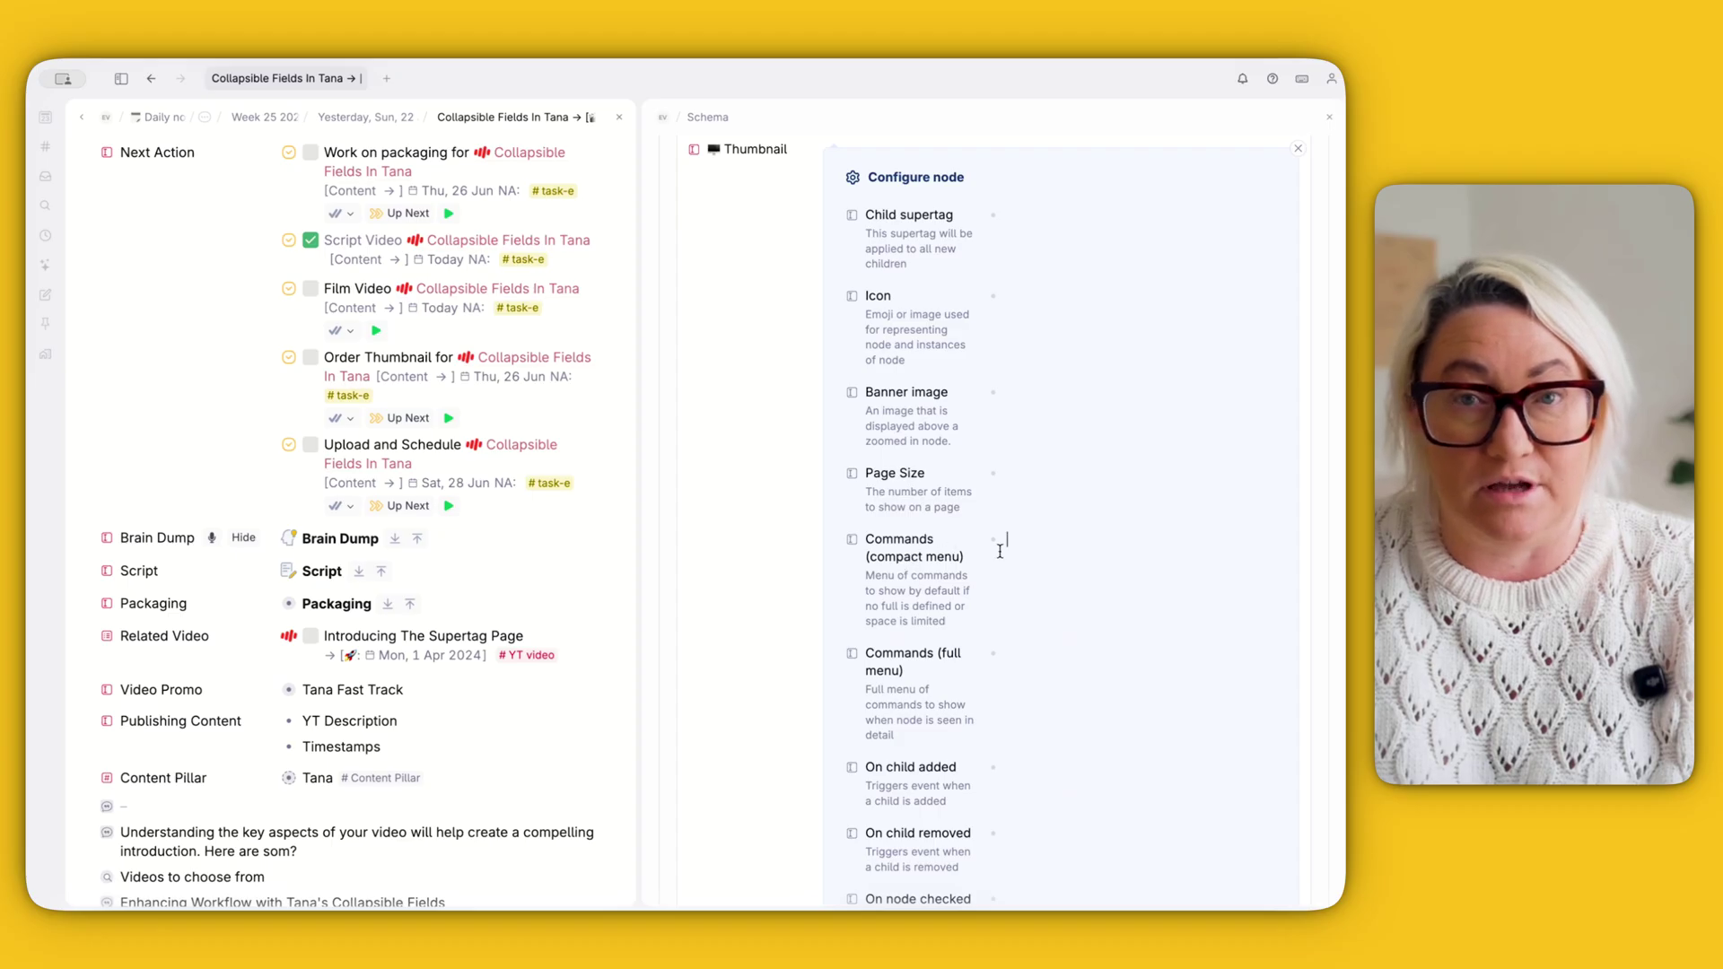
pyautogui.scroll(-1, 921, 599)
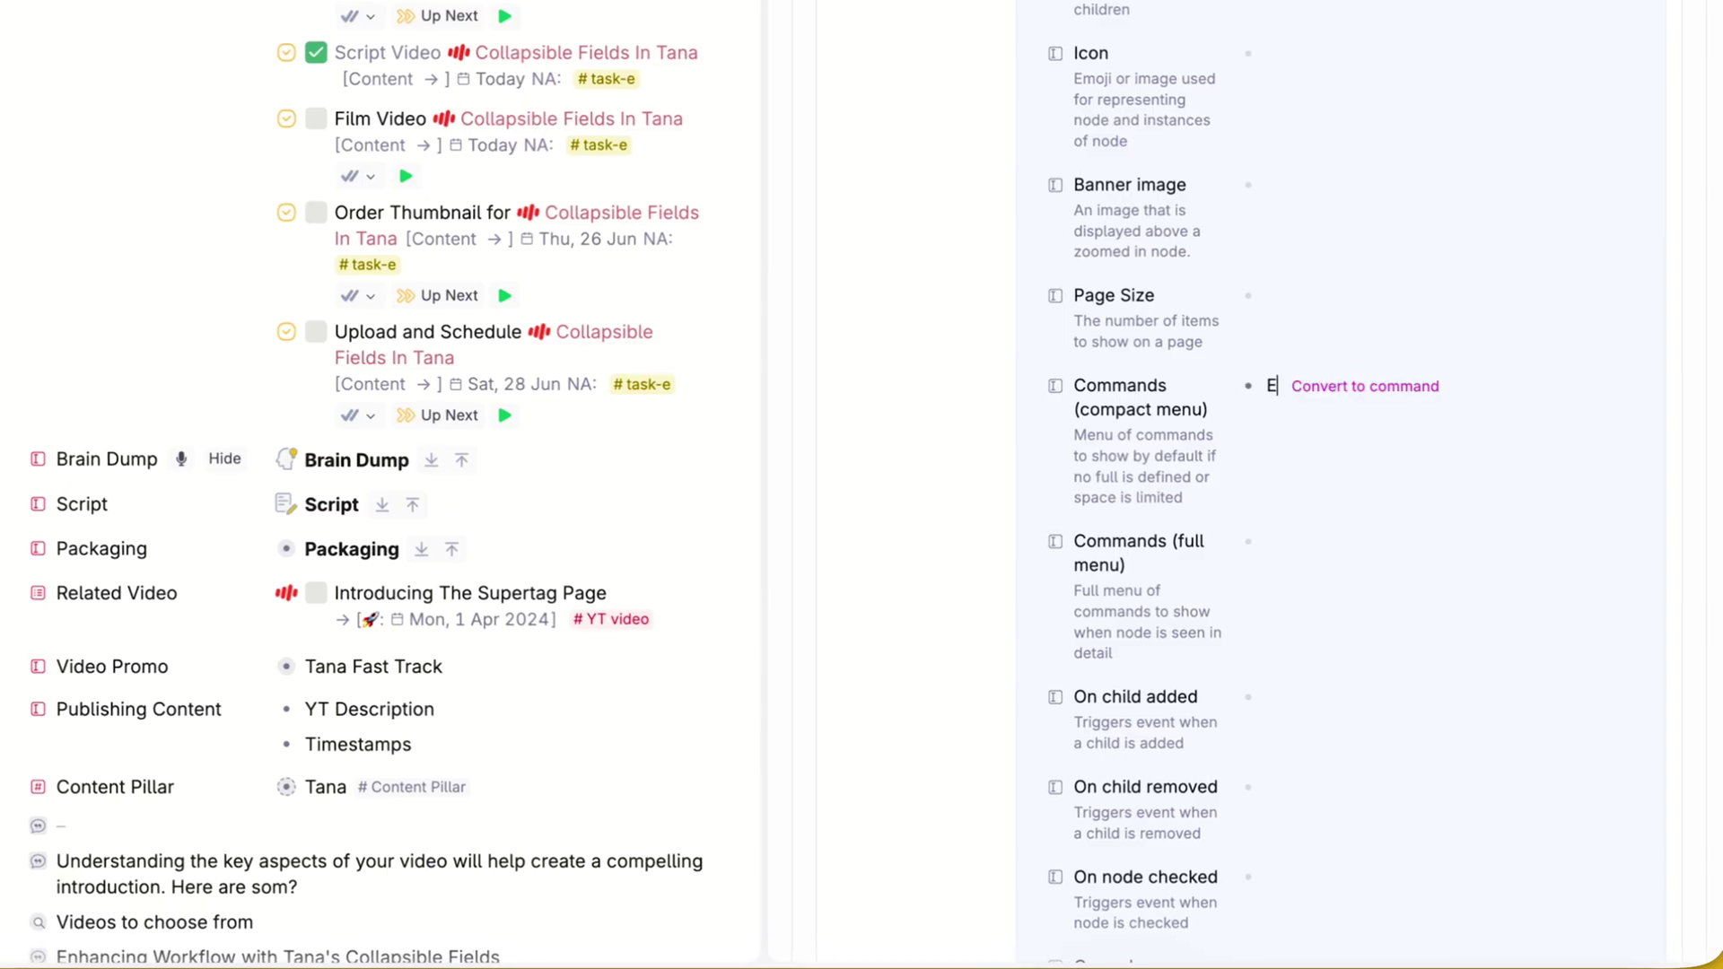
pyautogui.write('Expand/Collape')
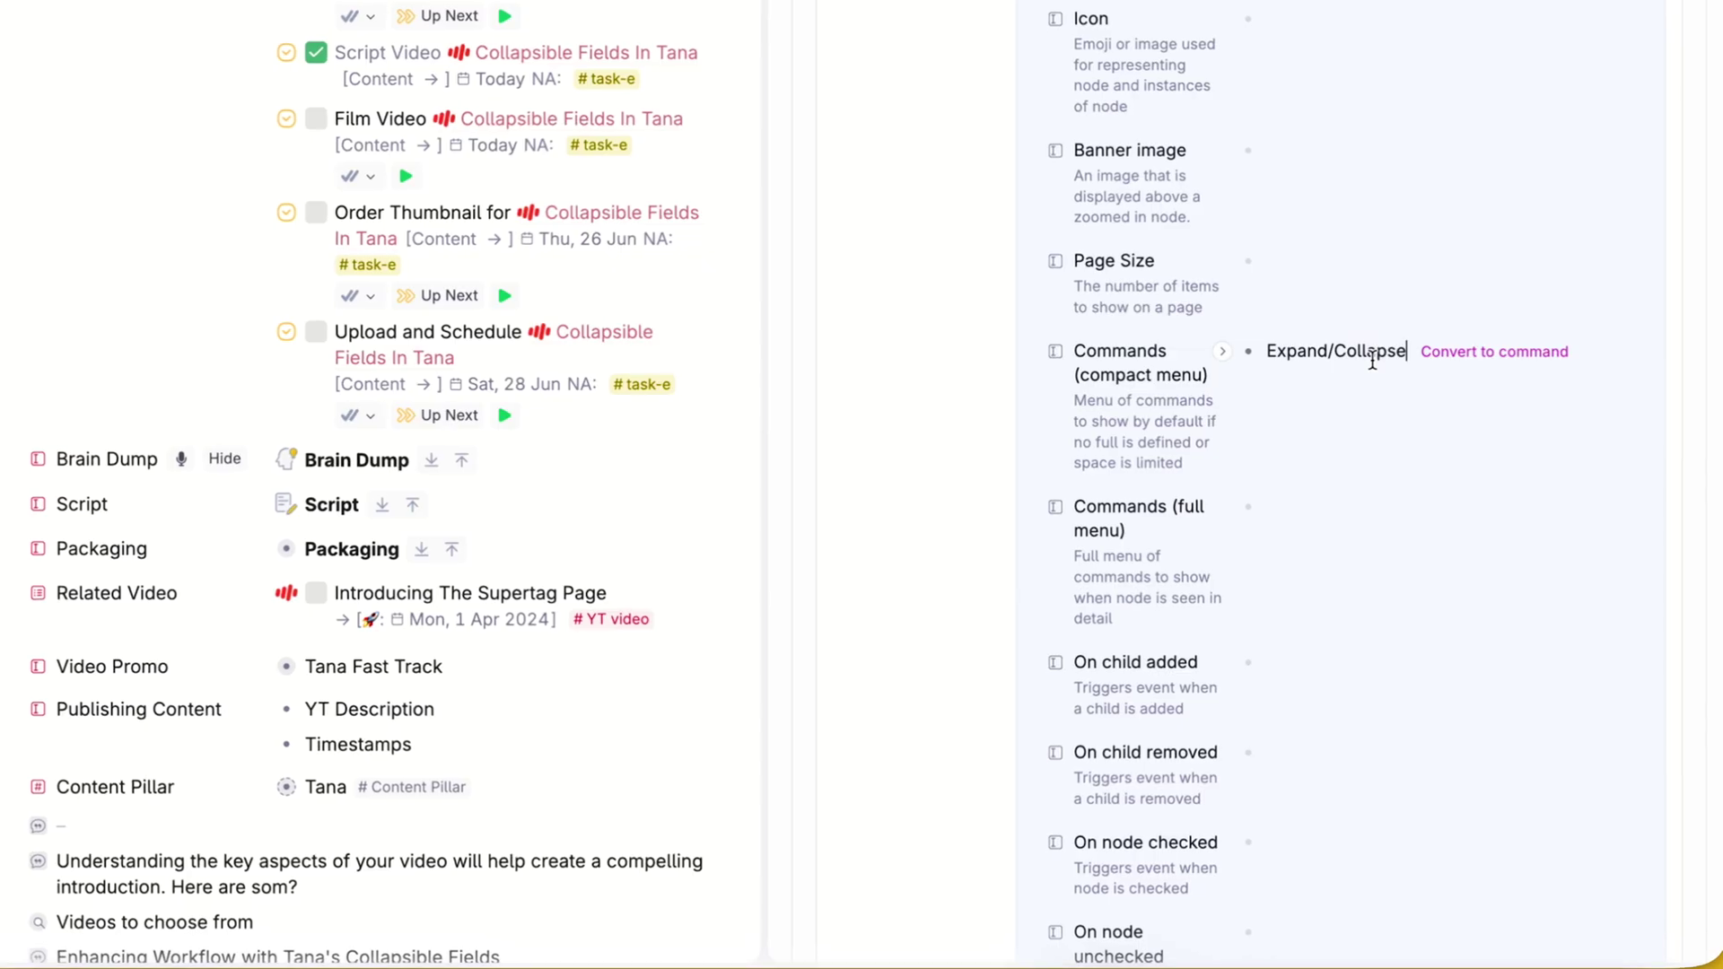
# Step: Convert Expand/Collapse into a group and add a child entry named 'Expand'
pyautogui.press('super+k')
pyautogui.write('group')
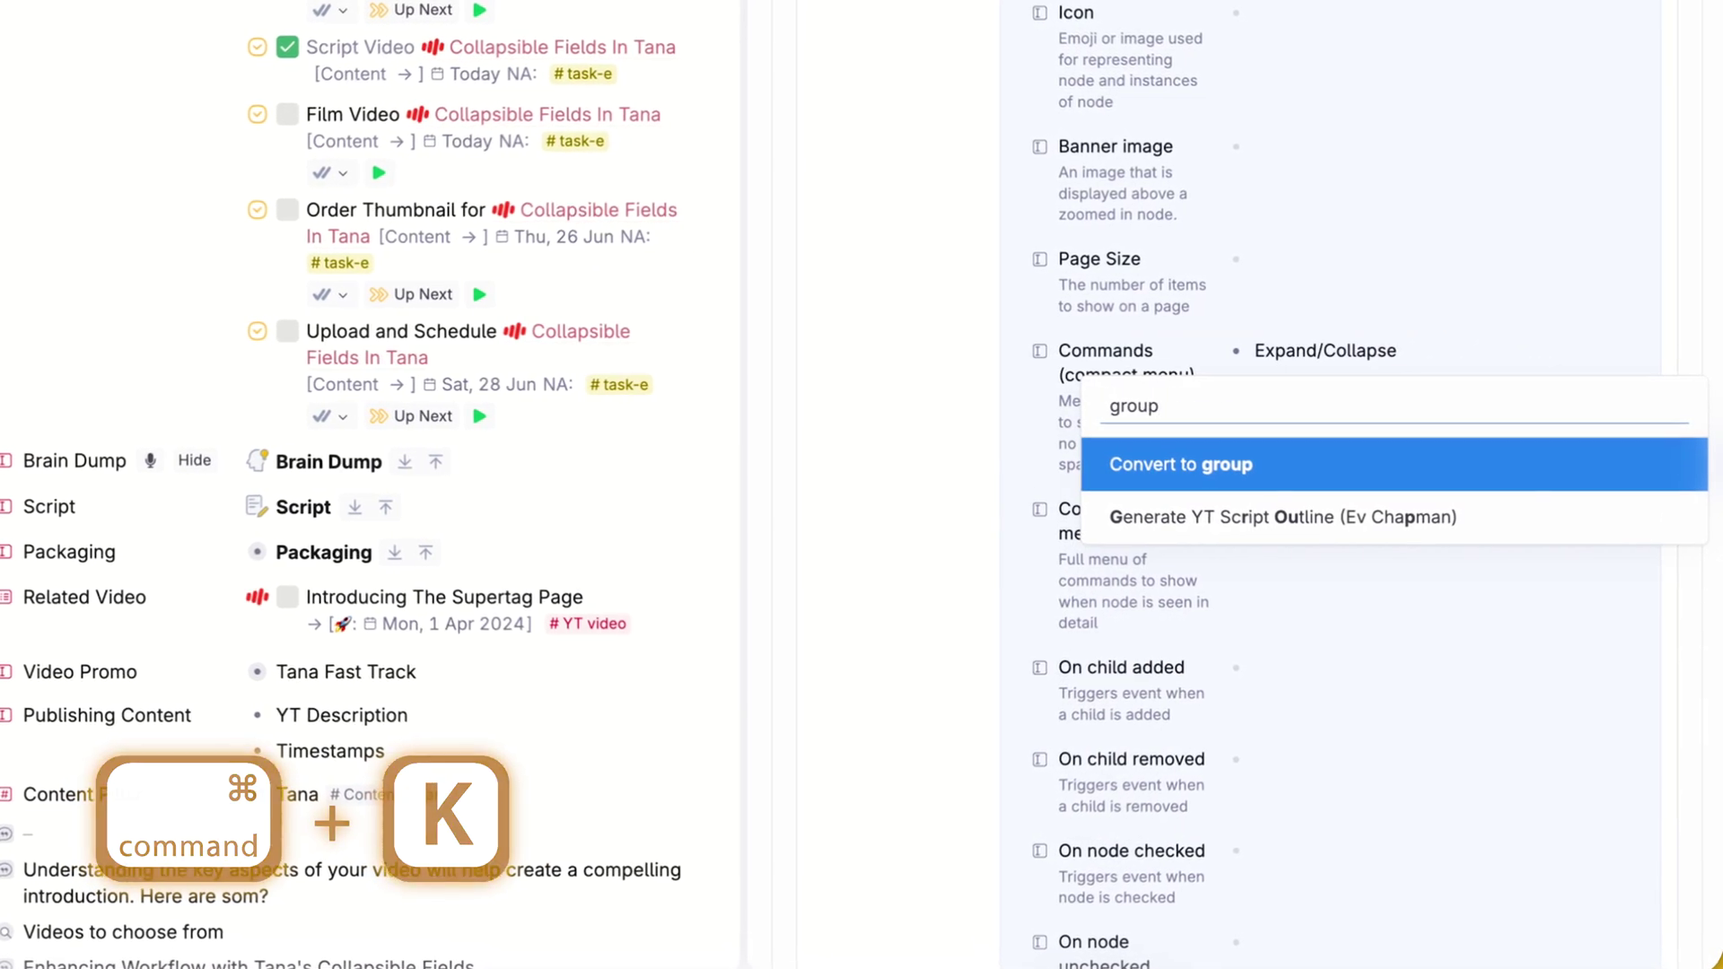
pyautogui.press('Return')
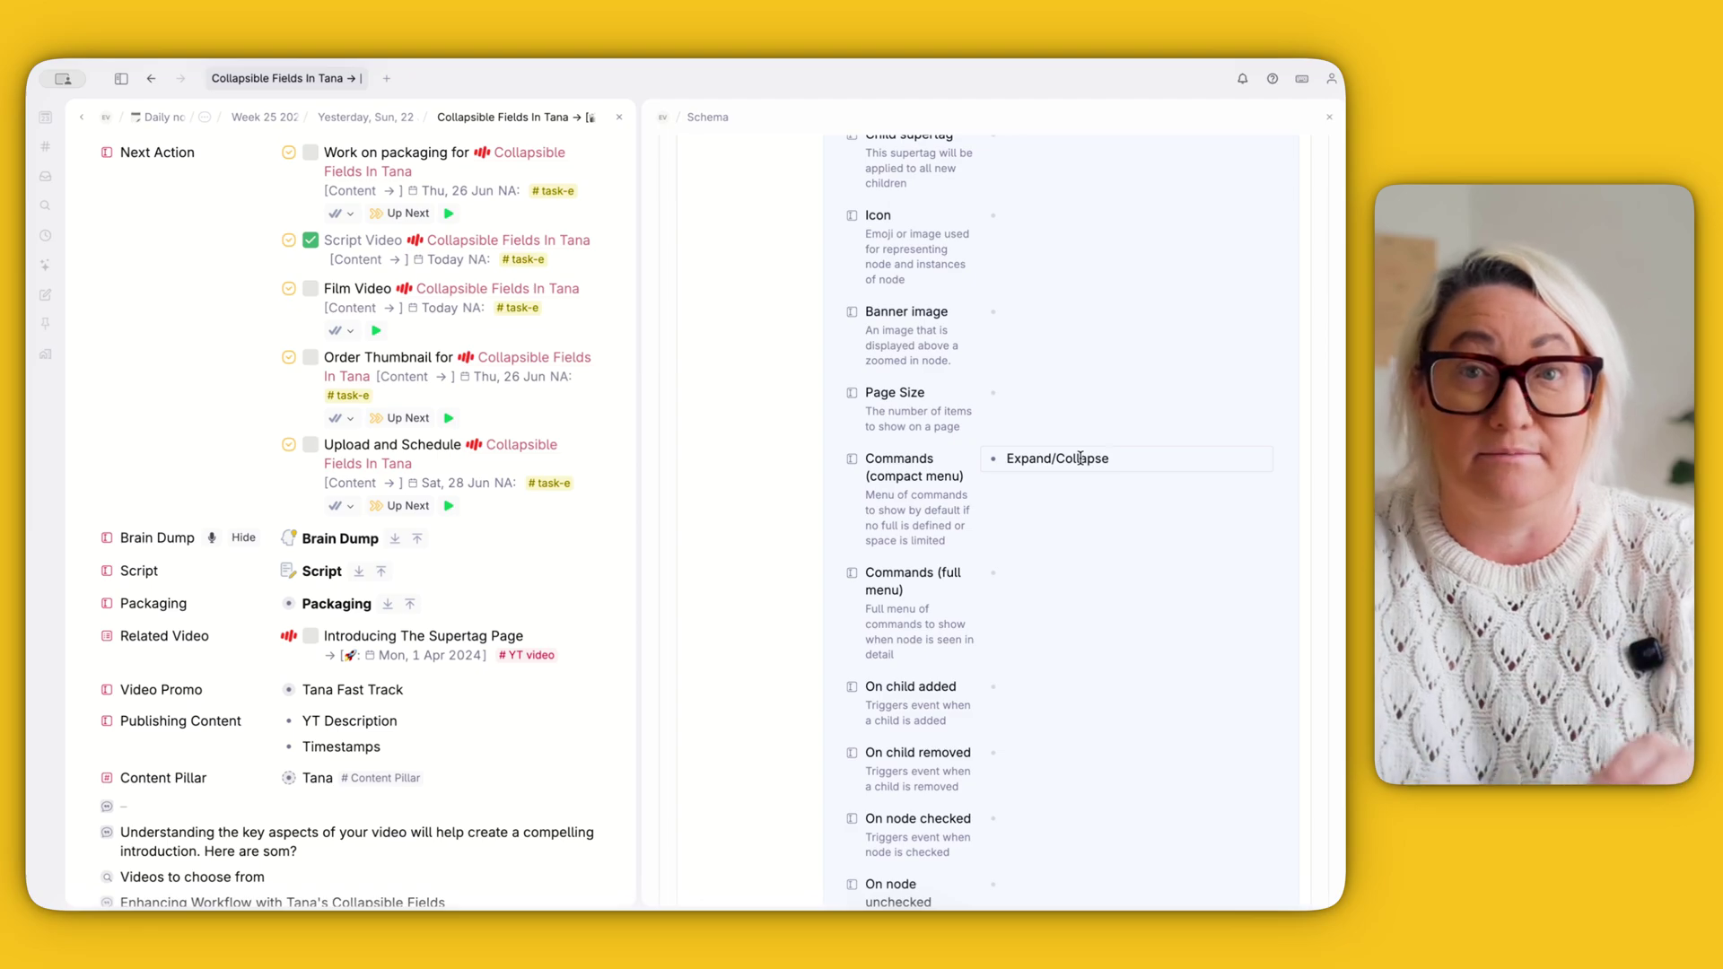
pyautogui.press('Return')
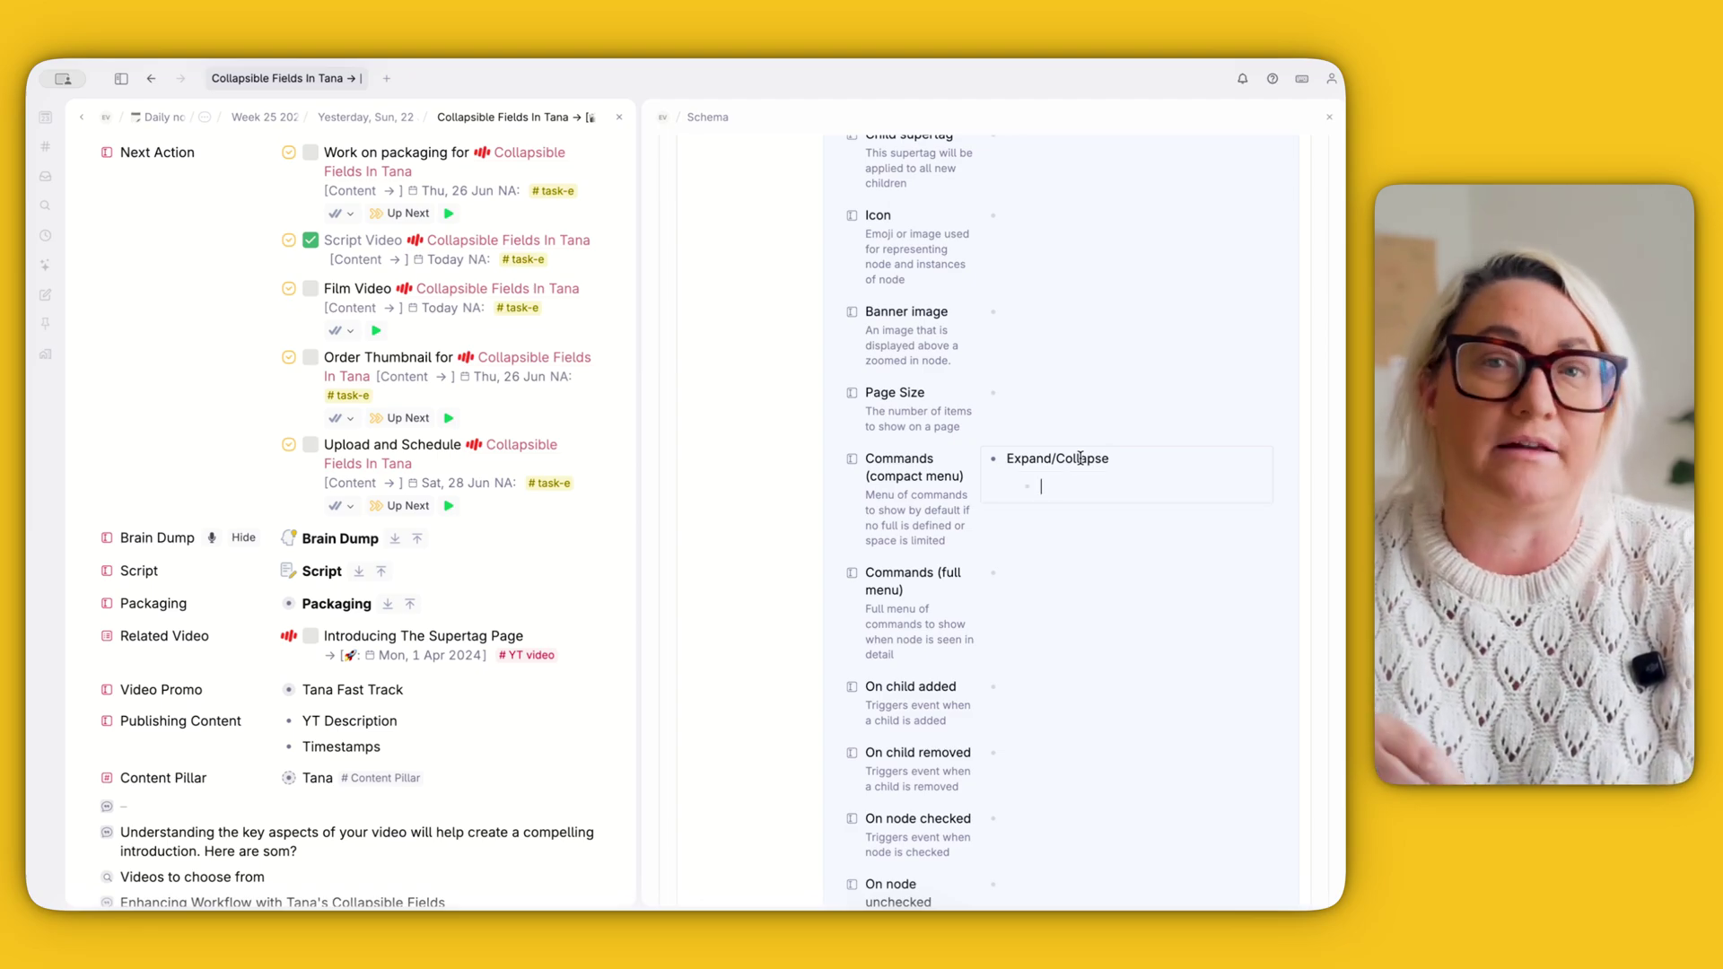
pyautogui.write('Expand')
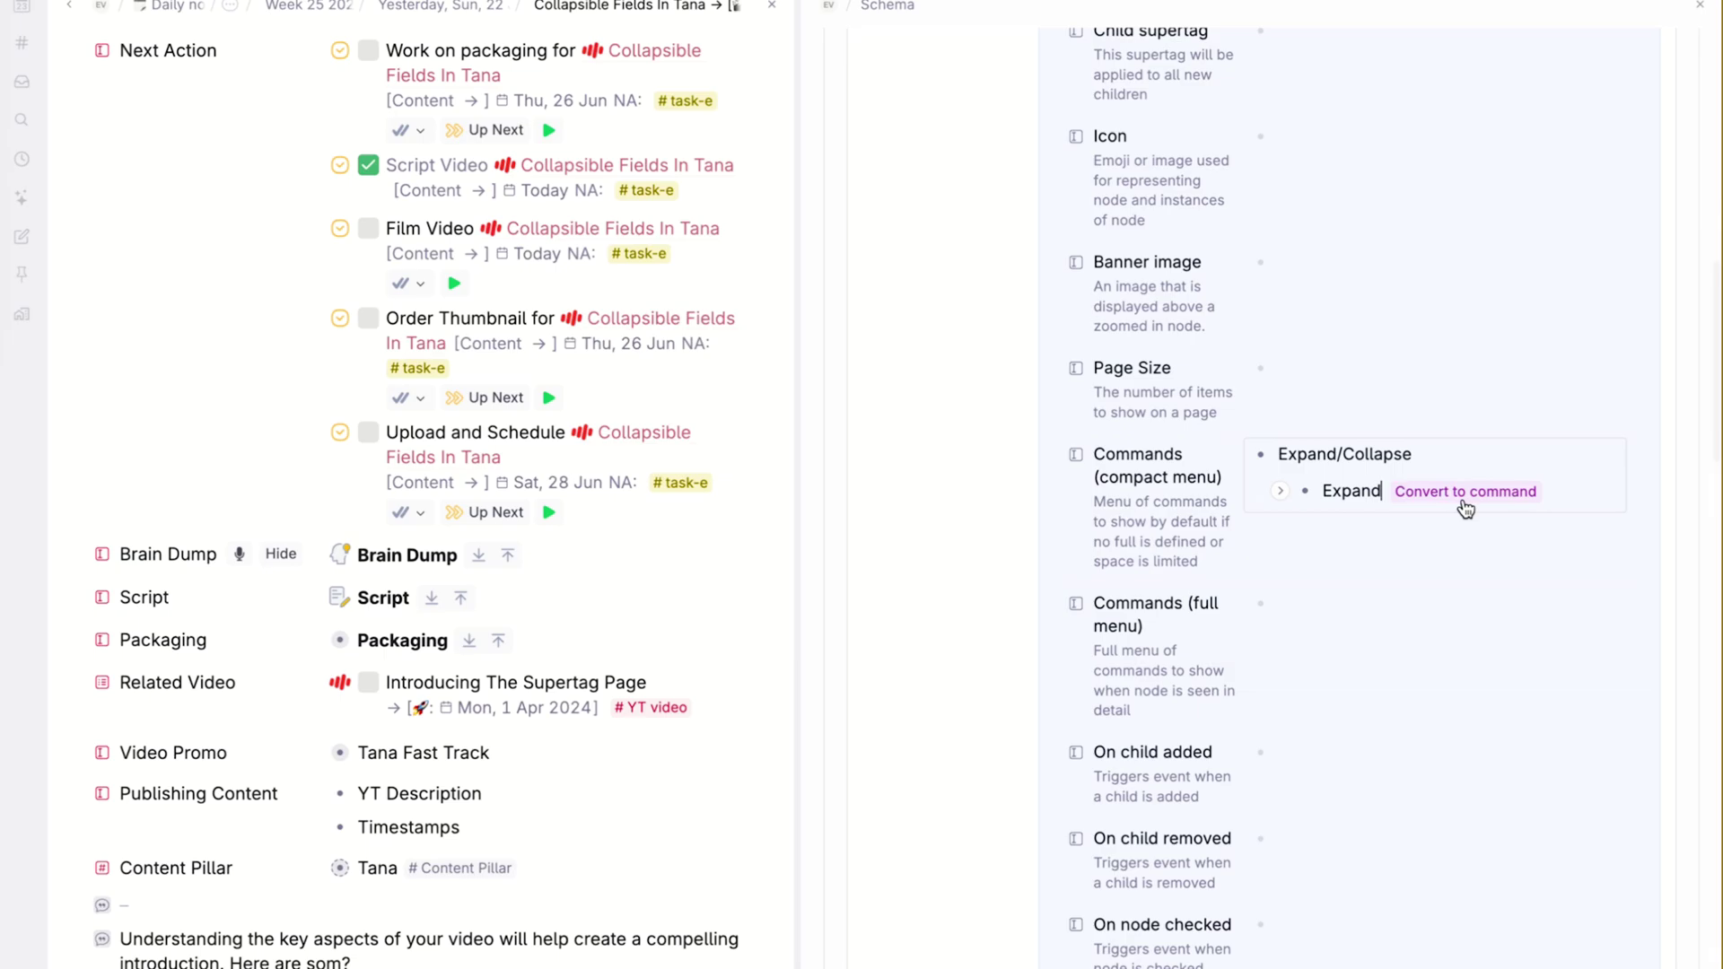
# Step: Make Expand a command that runs a command line command with 'Expand' as its value
pyautogui.click(1466, 508)
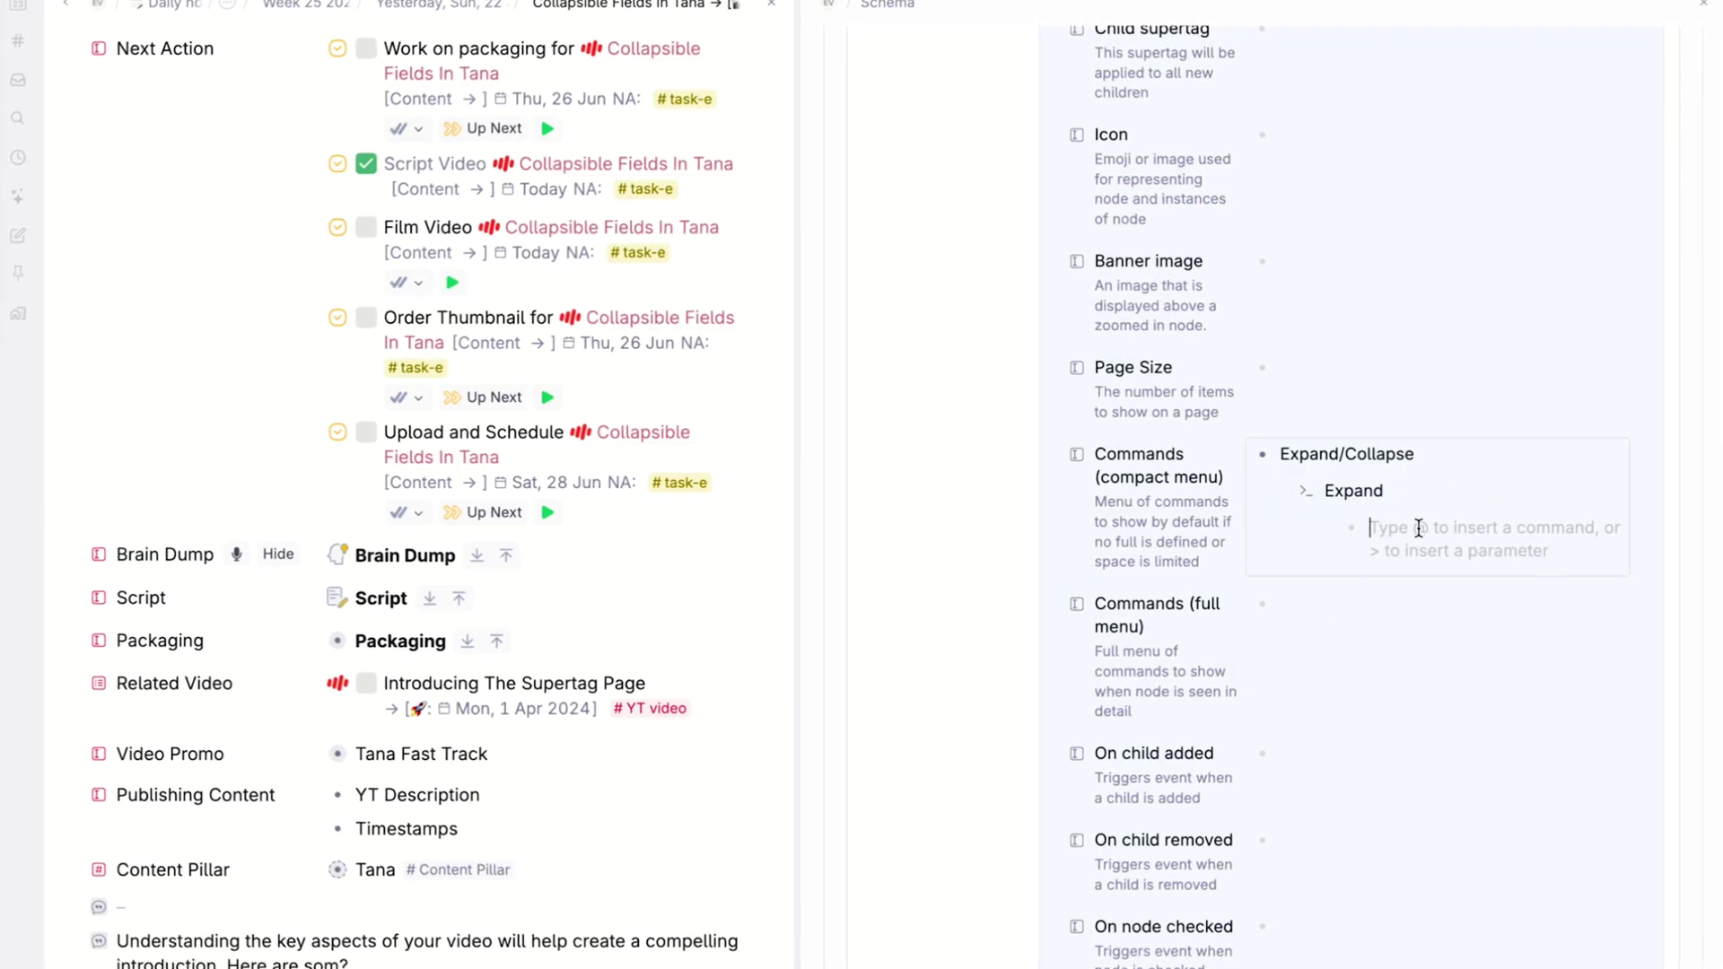
pyautogui.write('@line')
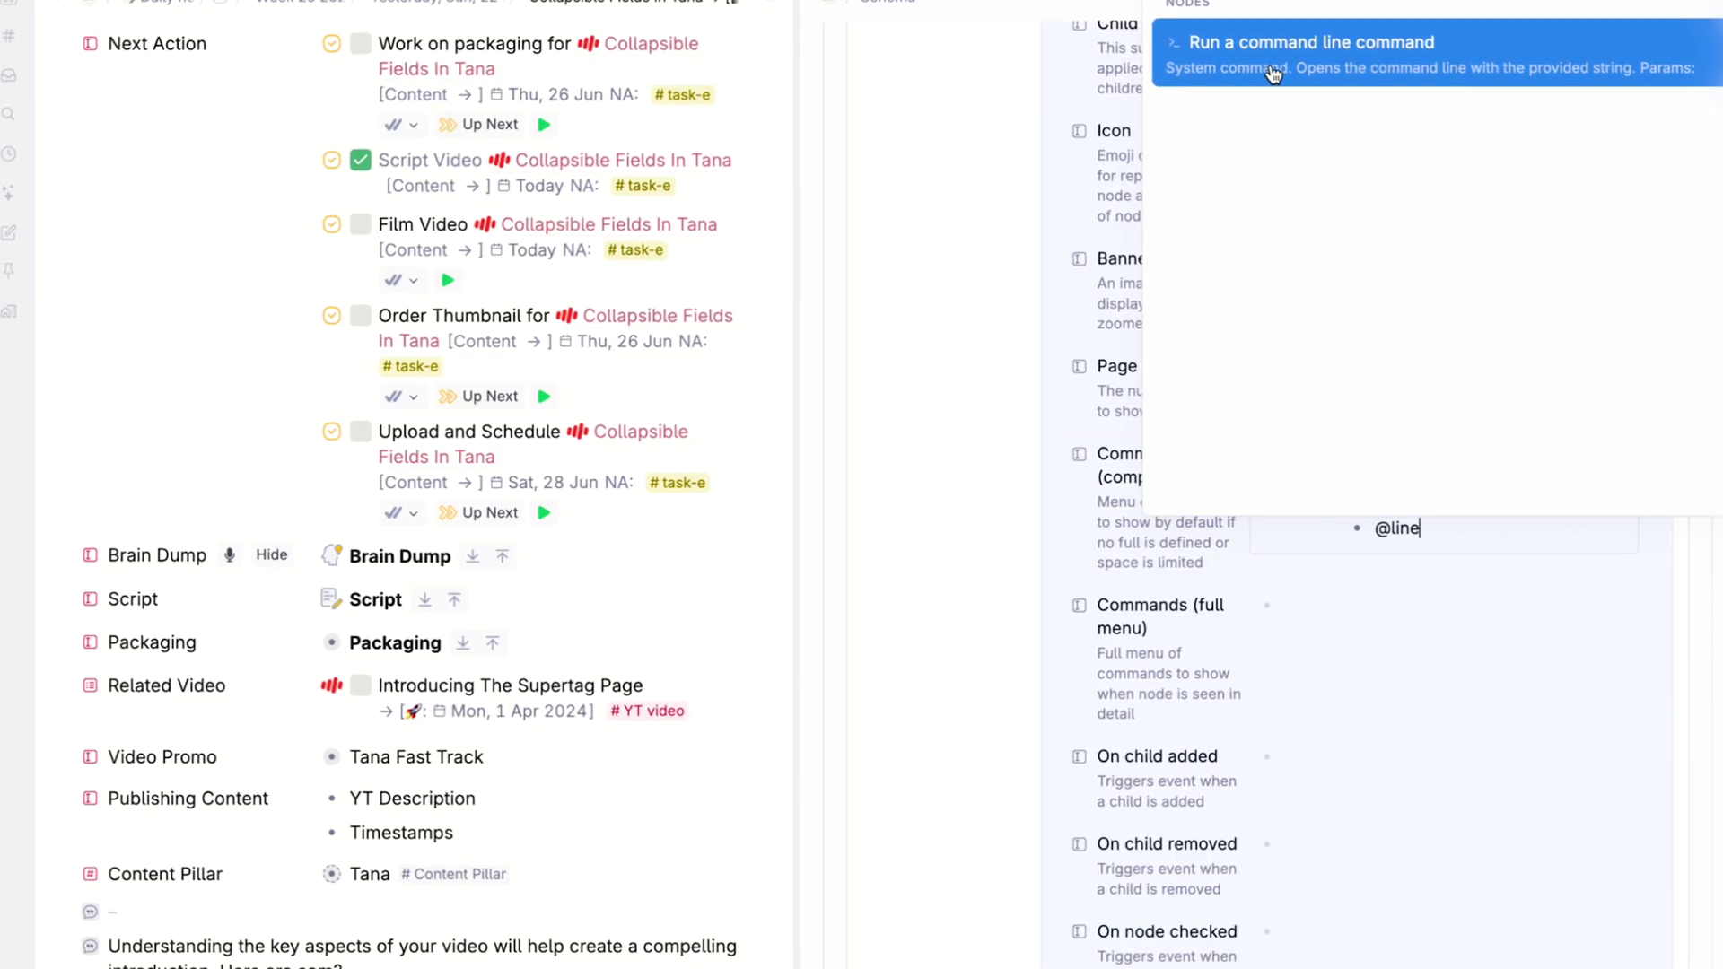
pyautogui.click(1269, 61)
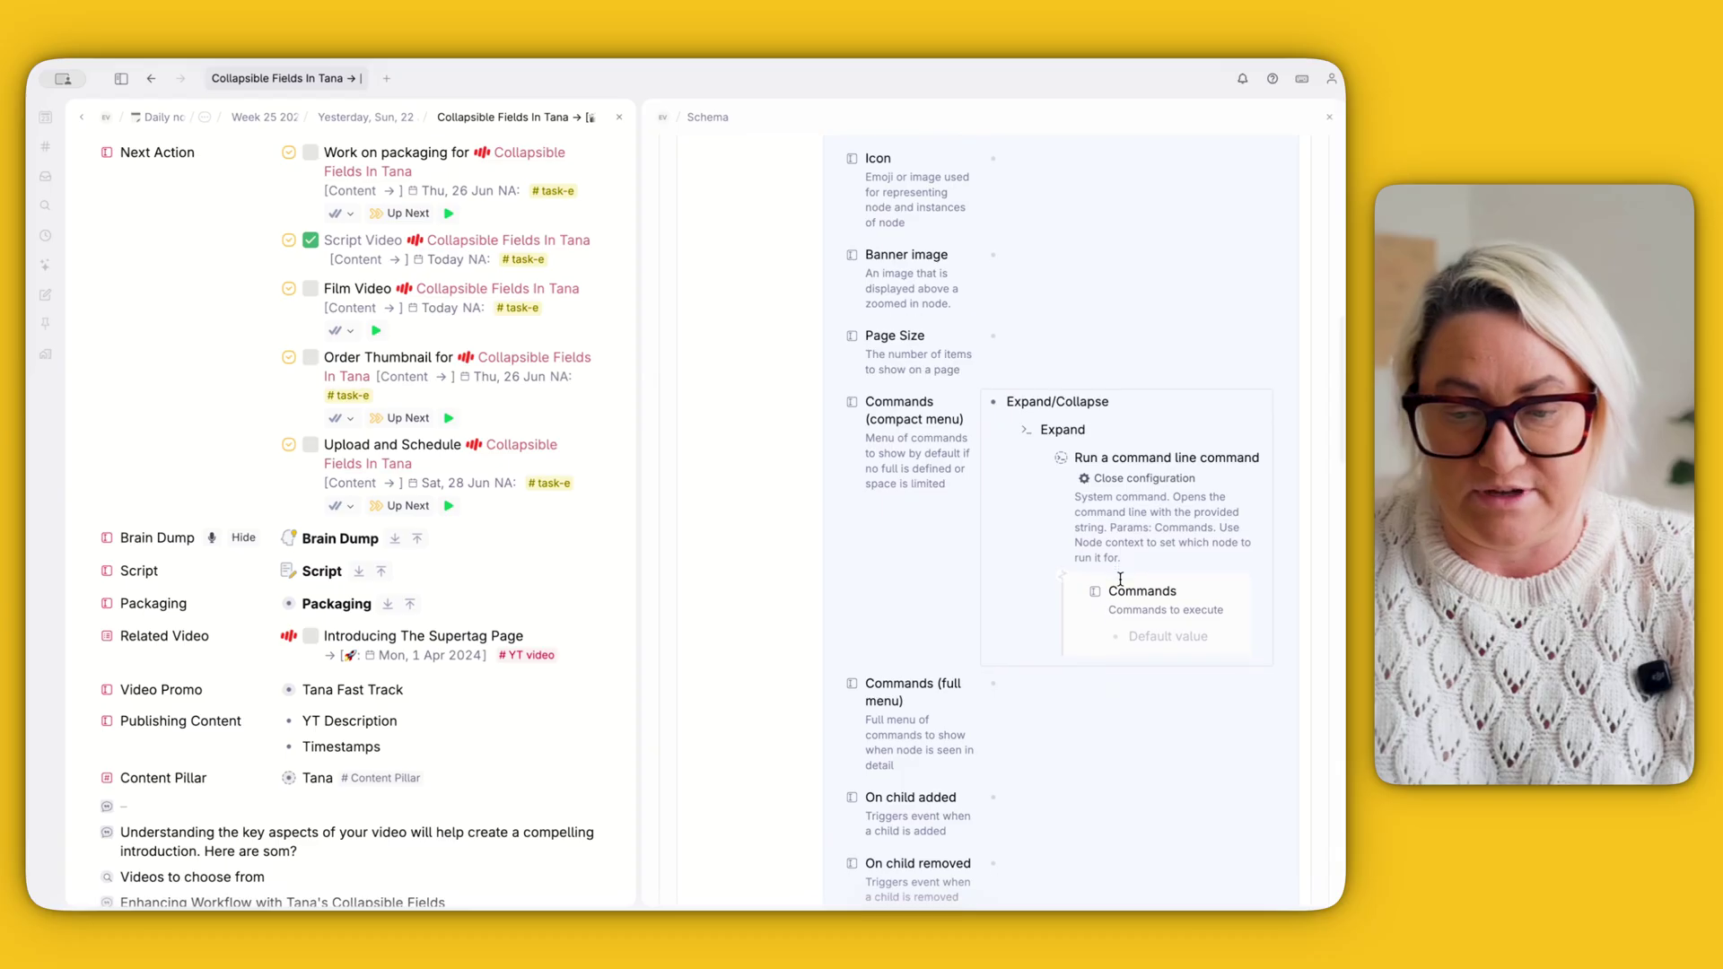
pyautogui.click(1146, 641)
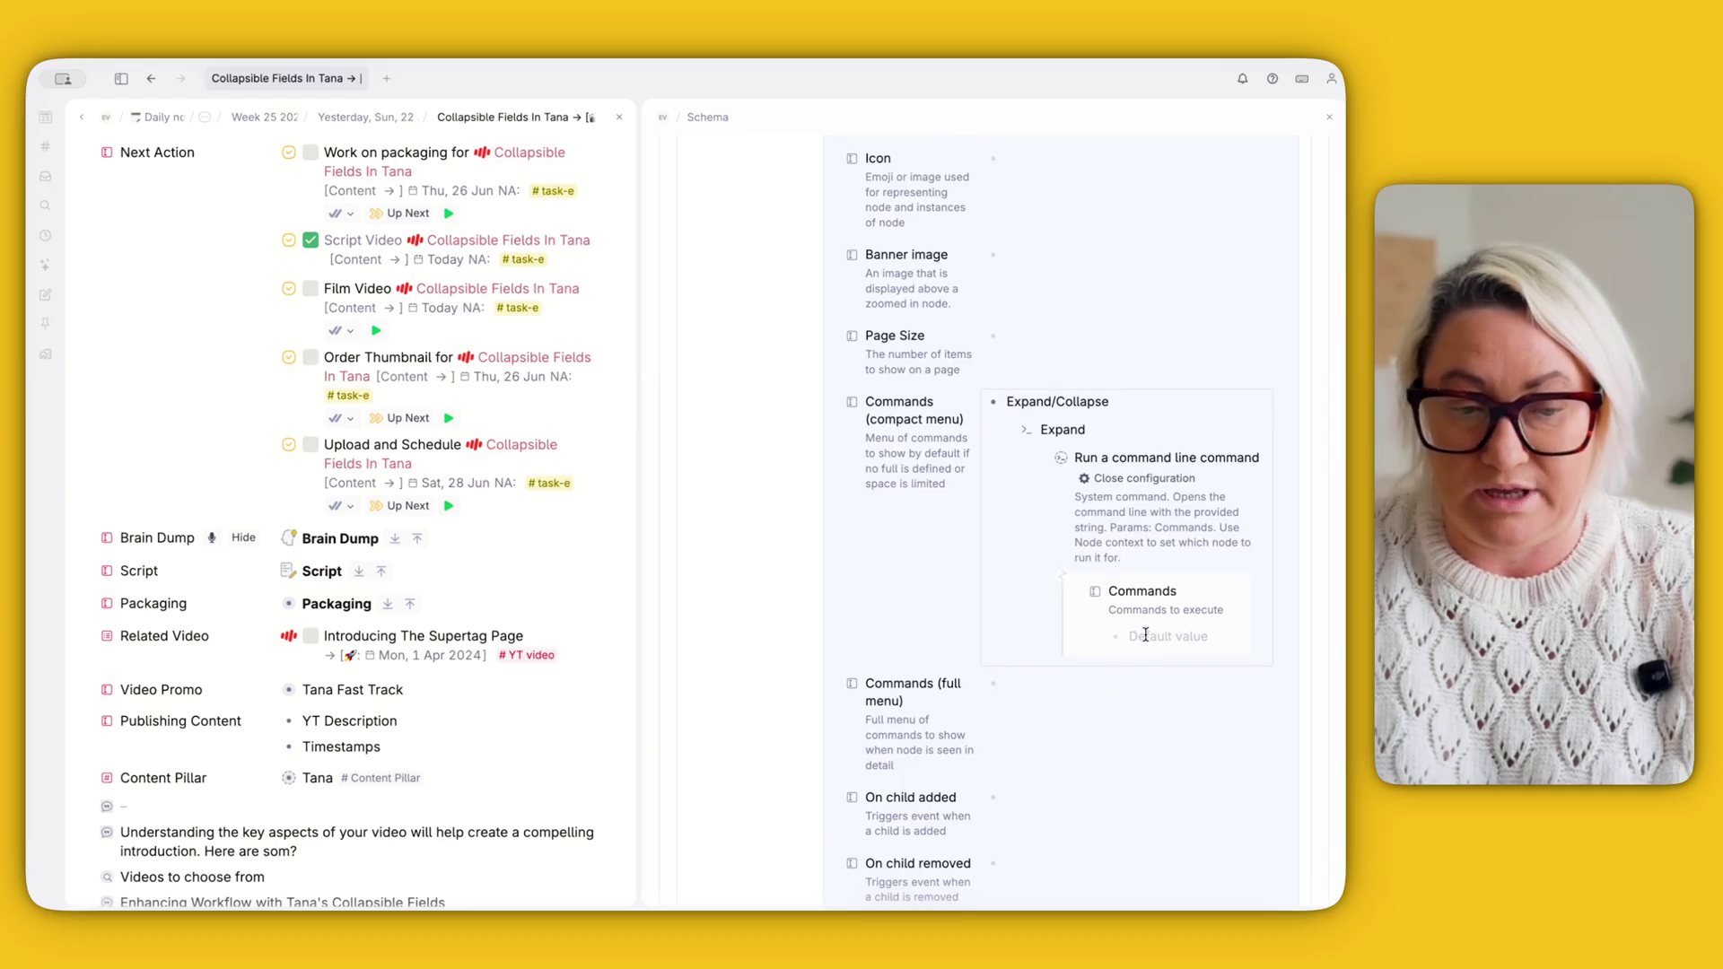
pyautogui.rightClick(340, 541)
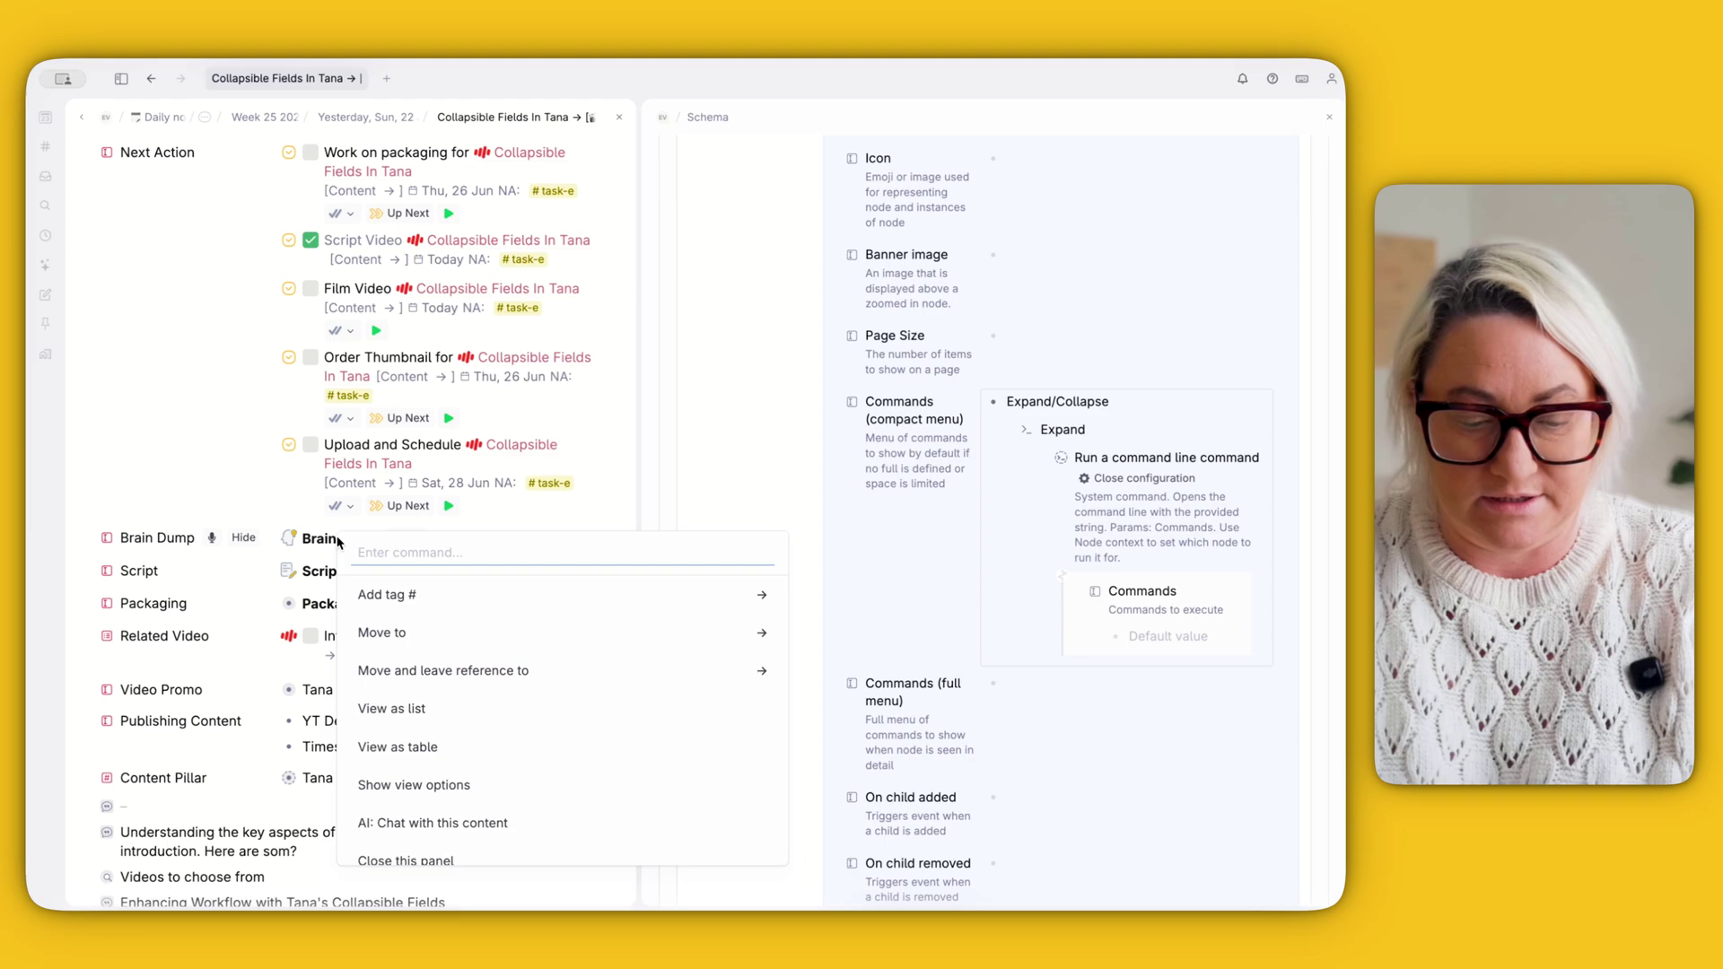
pyautogui.write('expa')
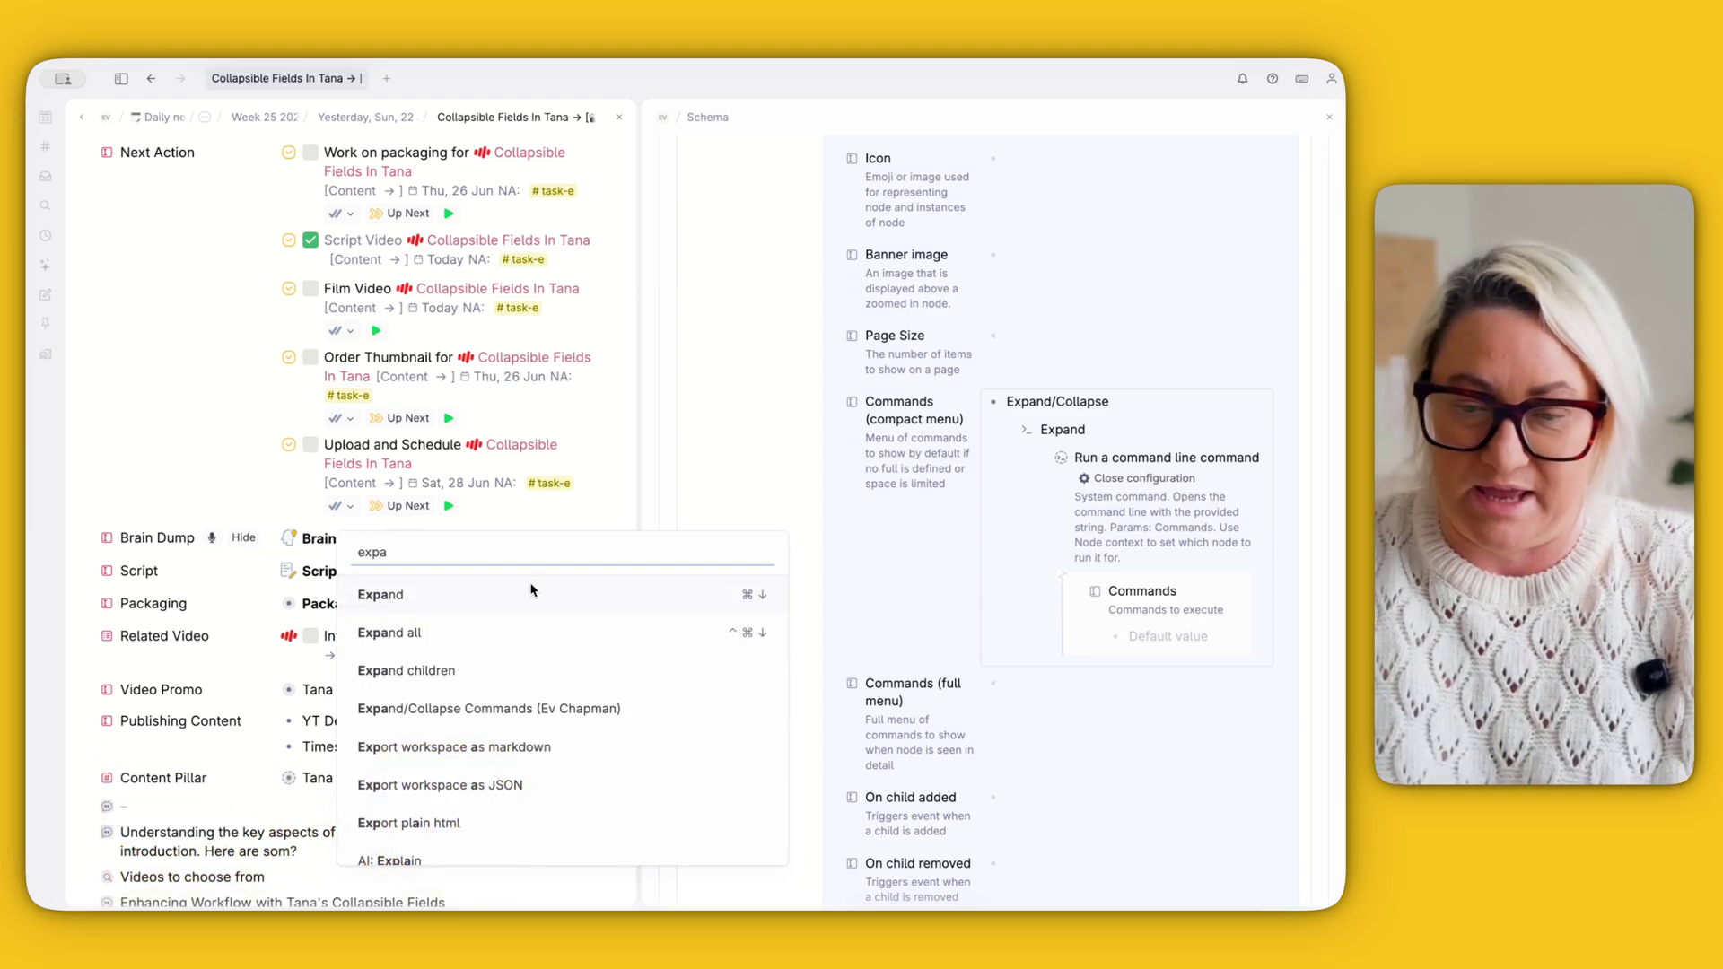
pyautogui.press('Escape')
pyautogui.write('Expan')
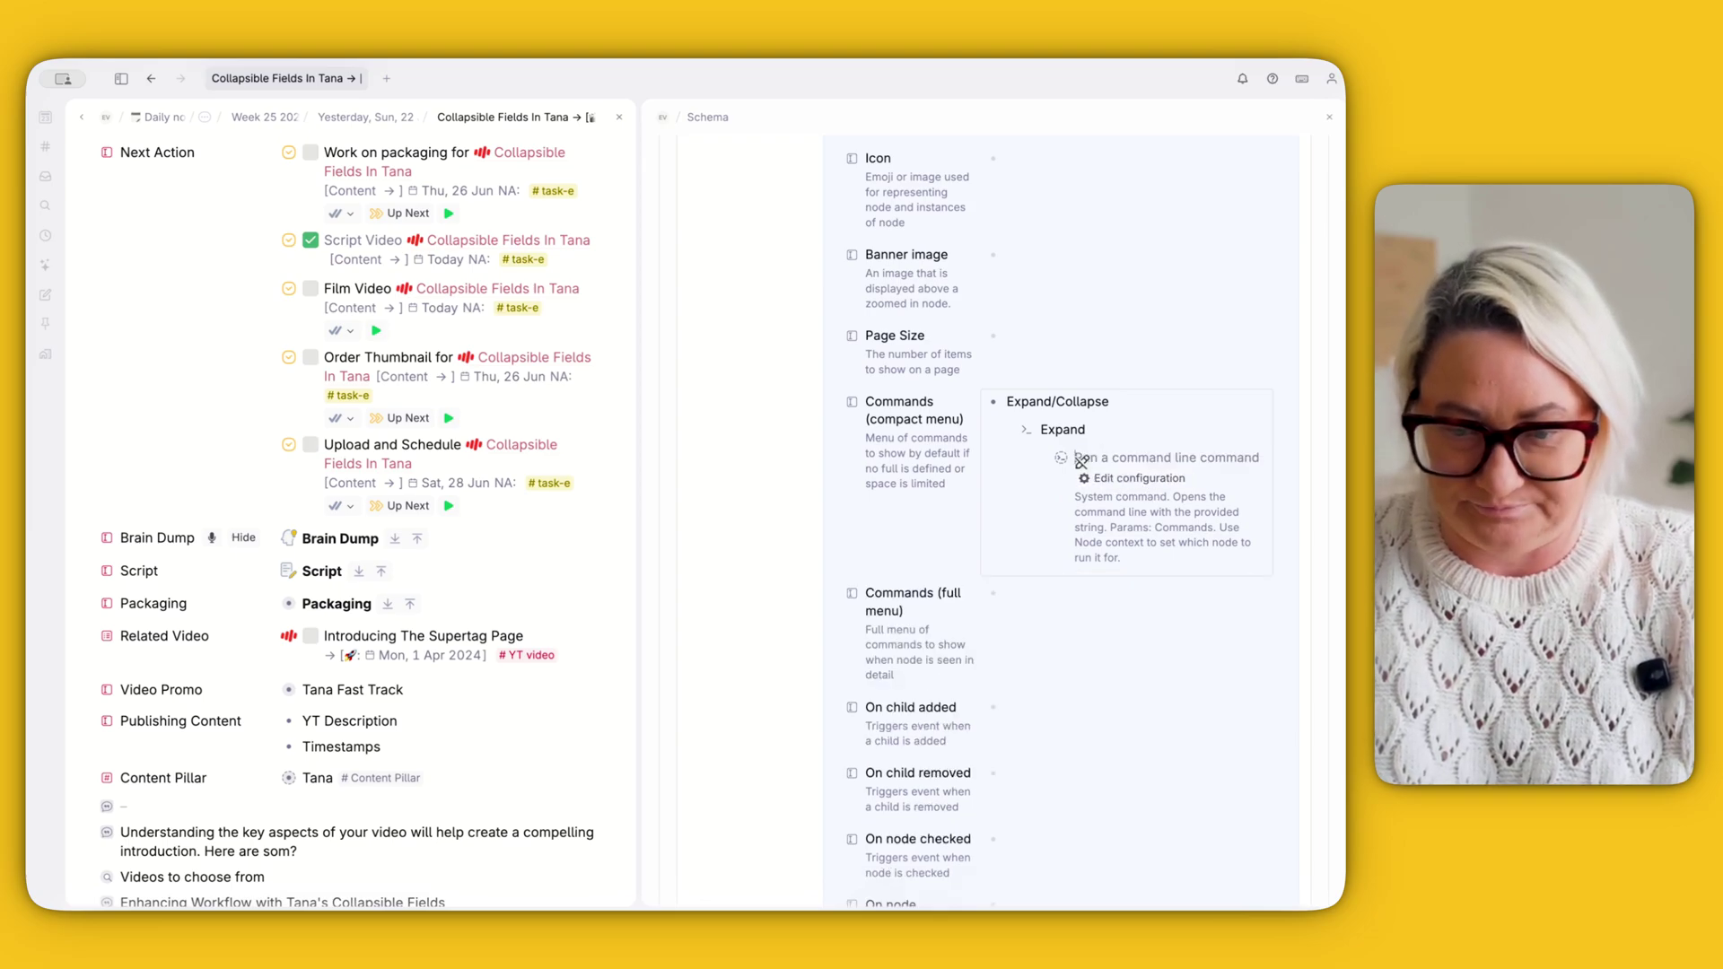
pyautogui.click(1138, 479)
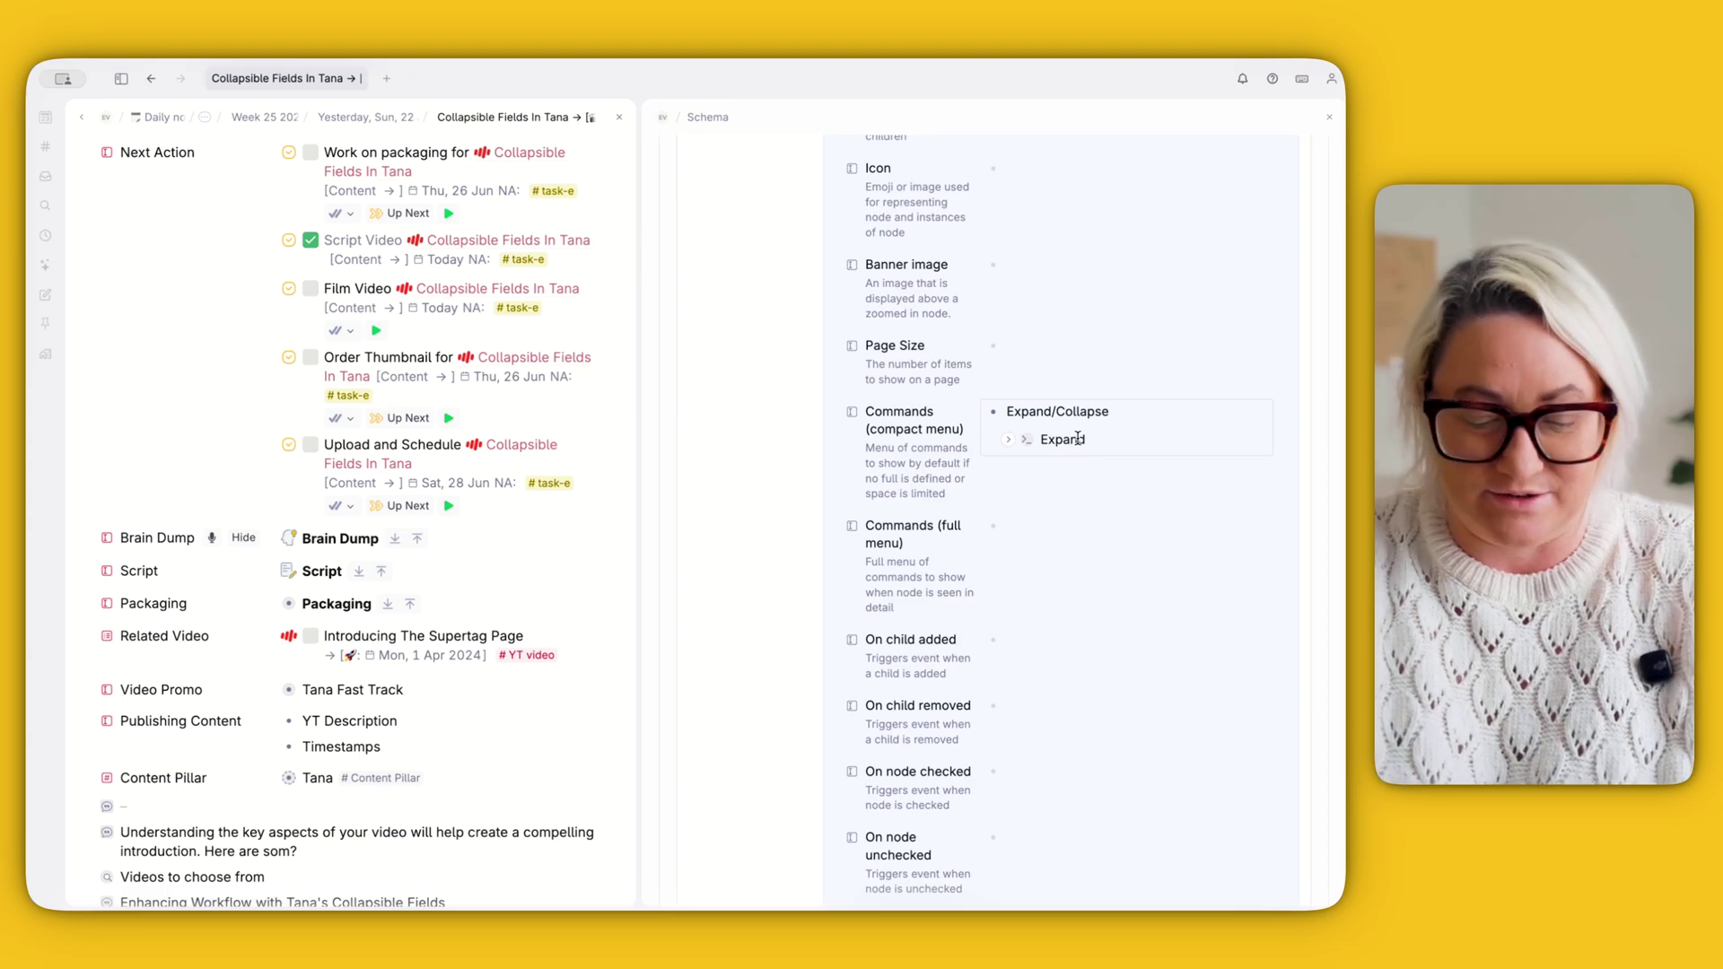
# Step: Duplicate the Expand command and rename the copy to 'Collapse'
pyautogui.press('super+k')
pyautogui.press('Return')
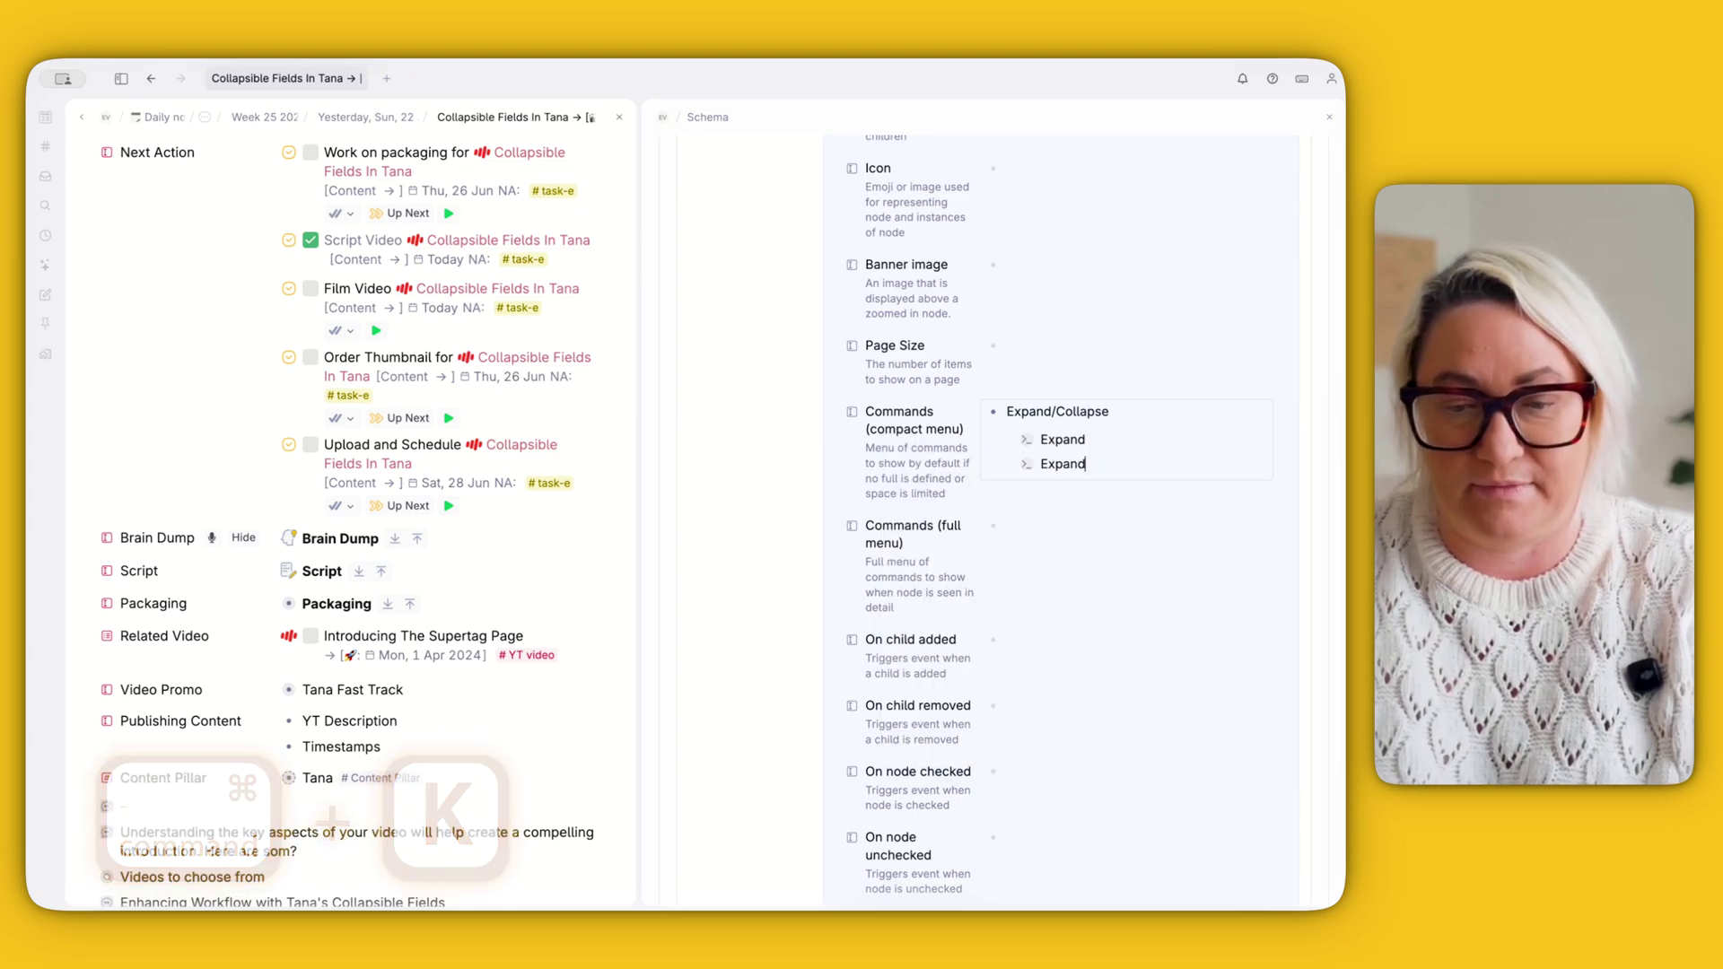
pyautogui.press('super+shift+Left')
pyautogui.write('Collapse')
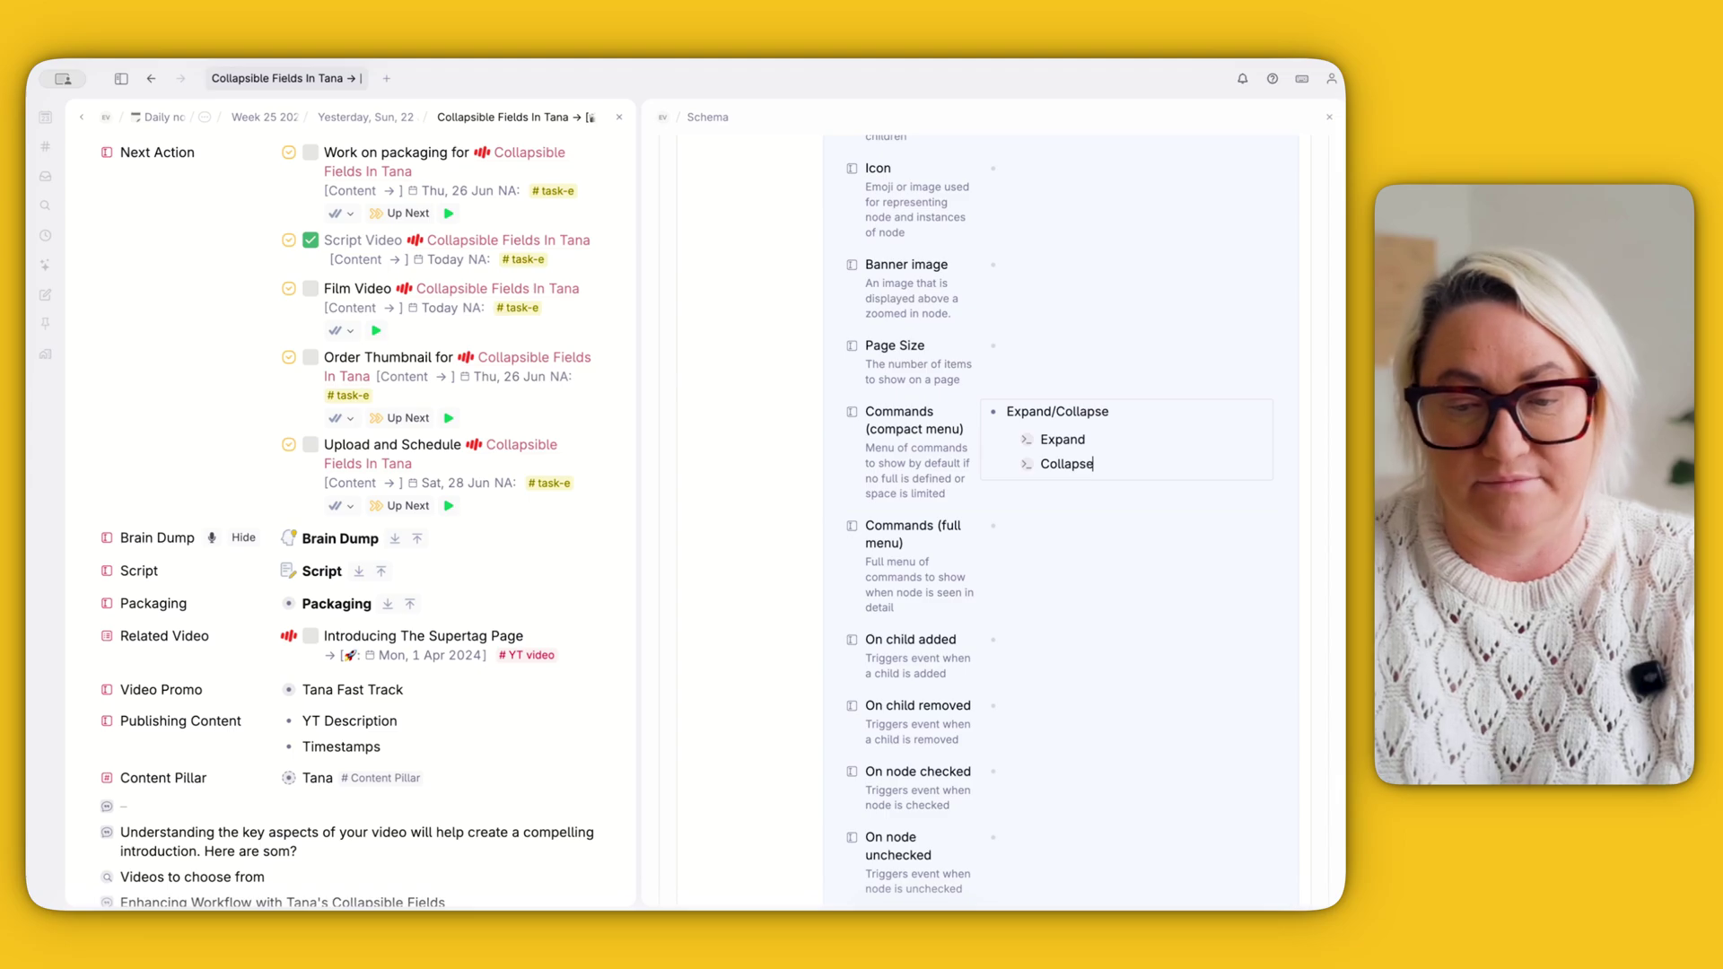
pyautogui.press('super+Down')
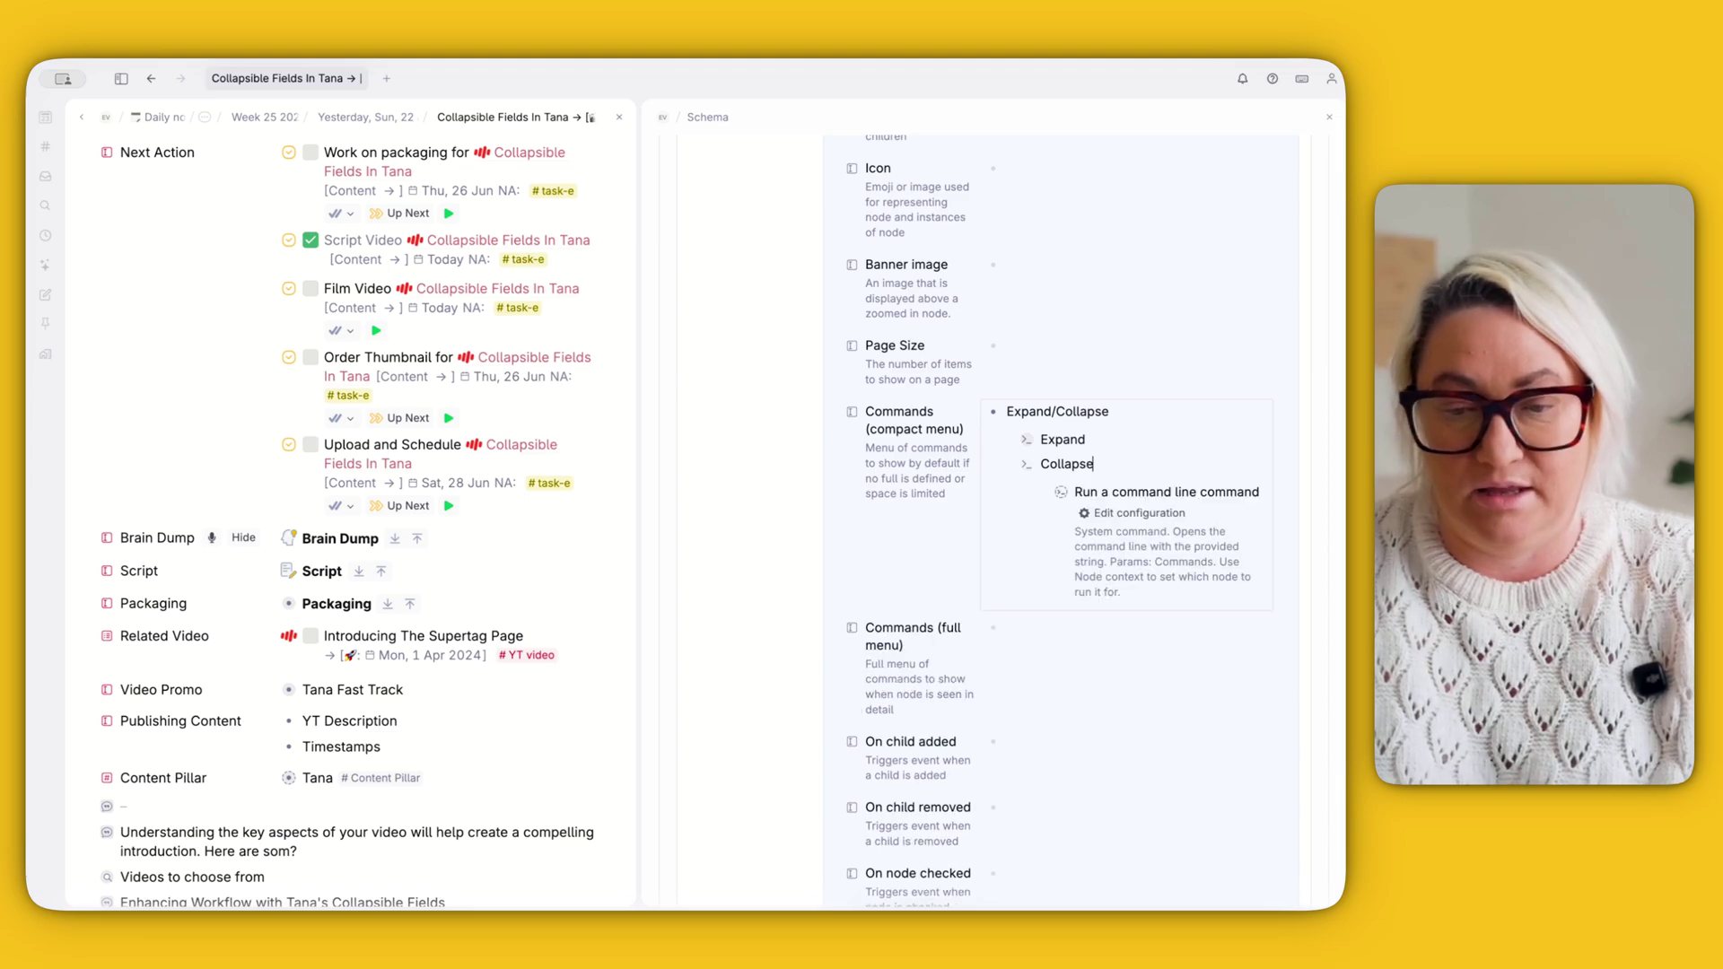
# Step: Change the Collapse command's command-line value to 'Collapse all'
pyautogui.click(1091, 508)
pyautogui.doubleClick(1144, 673)
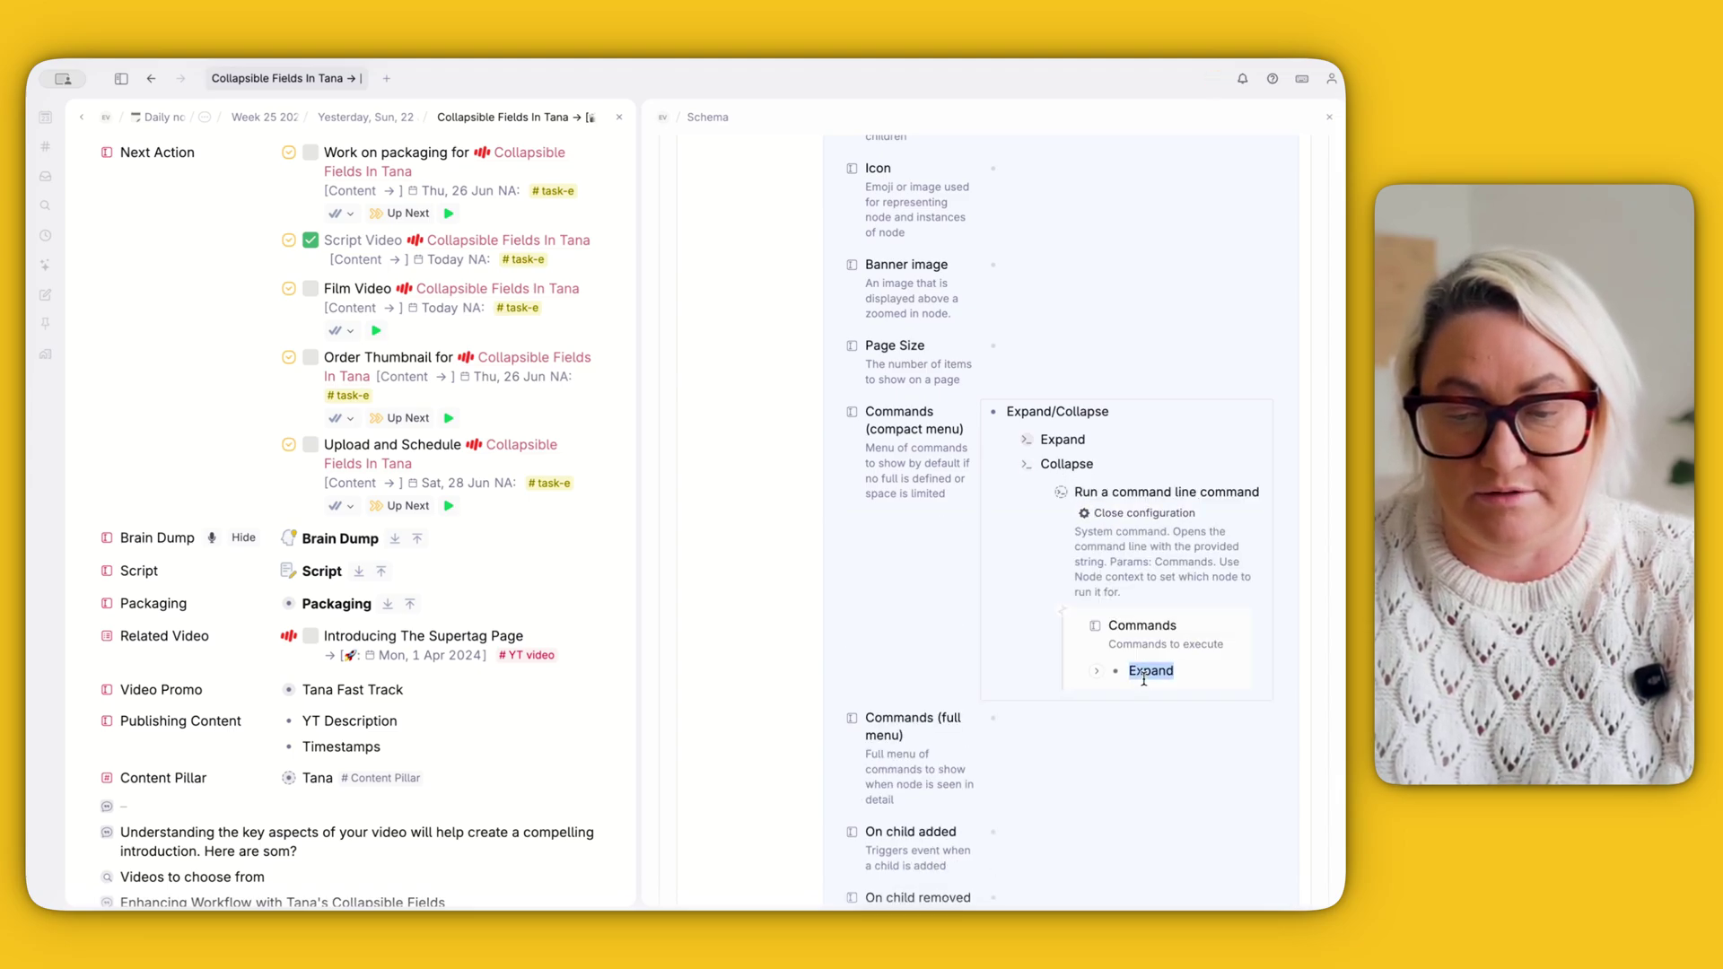
pyautogui.write('Collapse all')
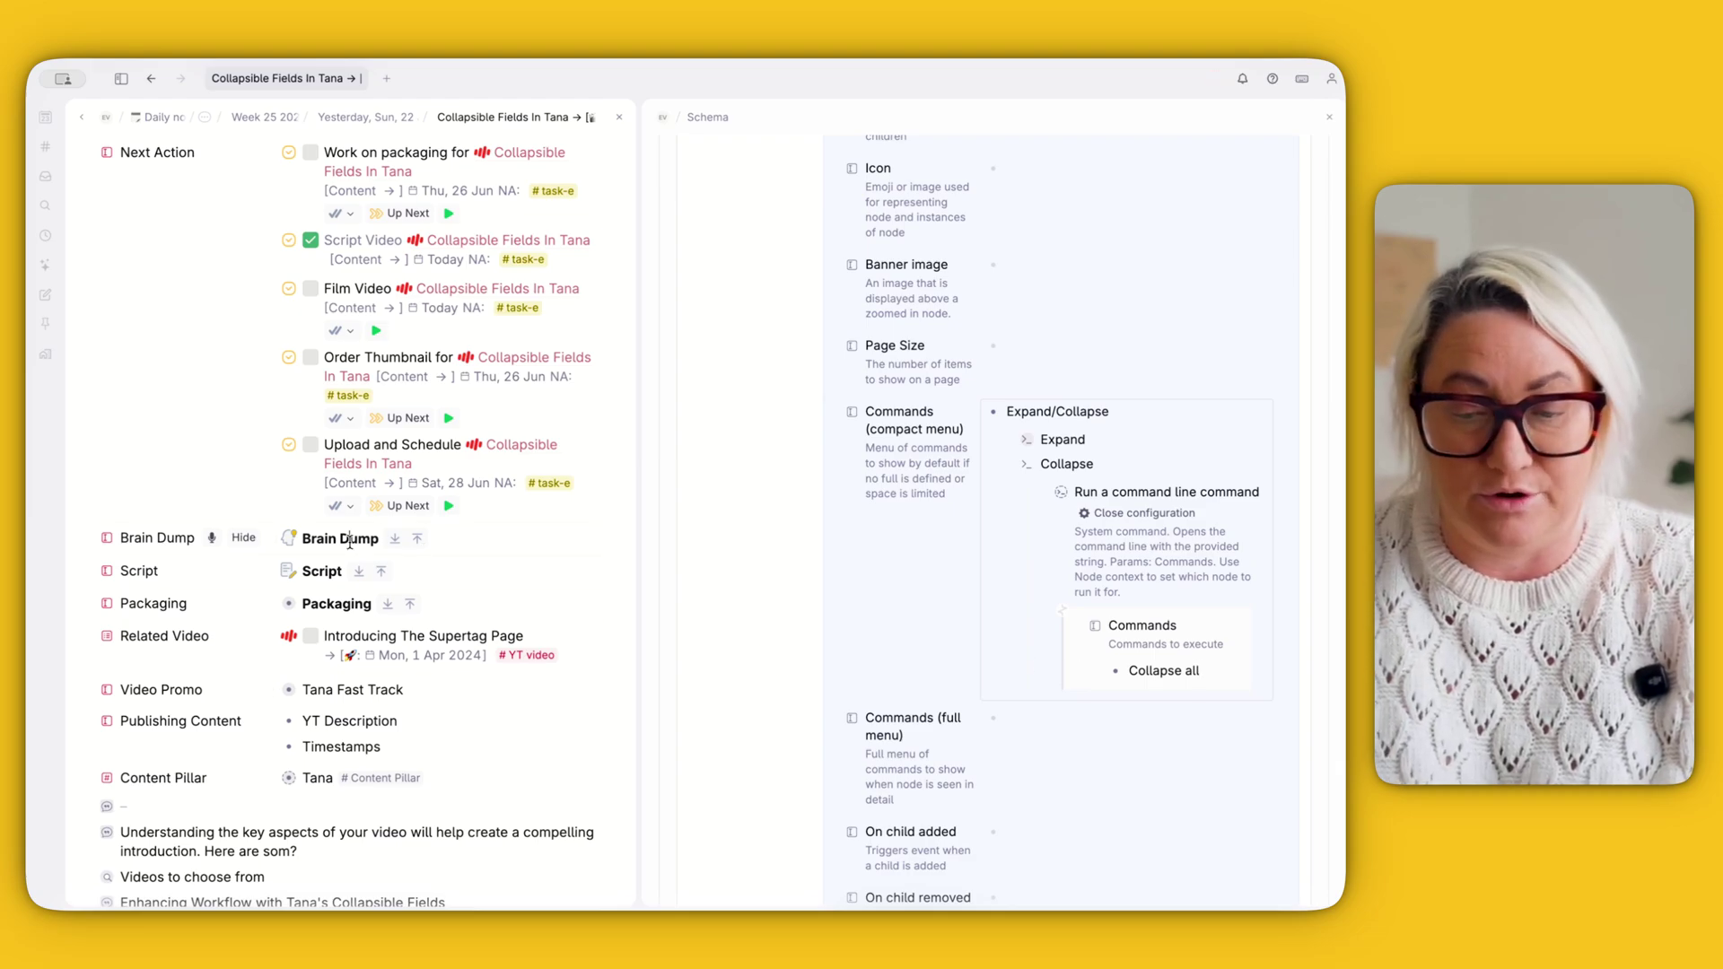
pyautogui.press('super+k')
pyautogui.write('coll')
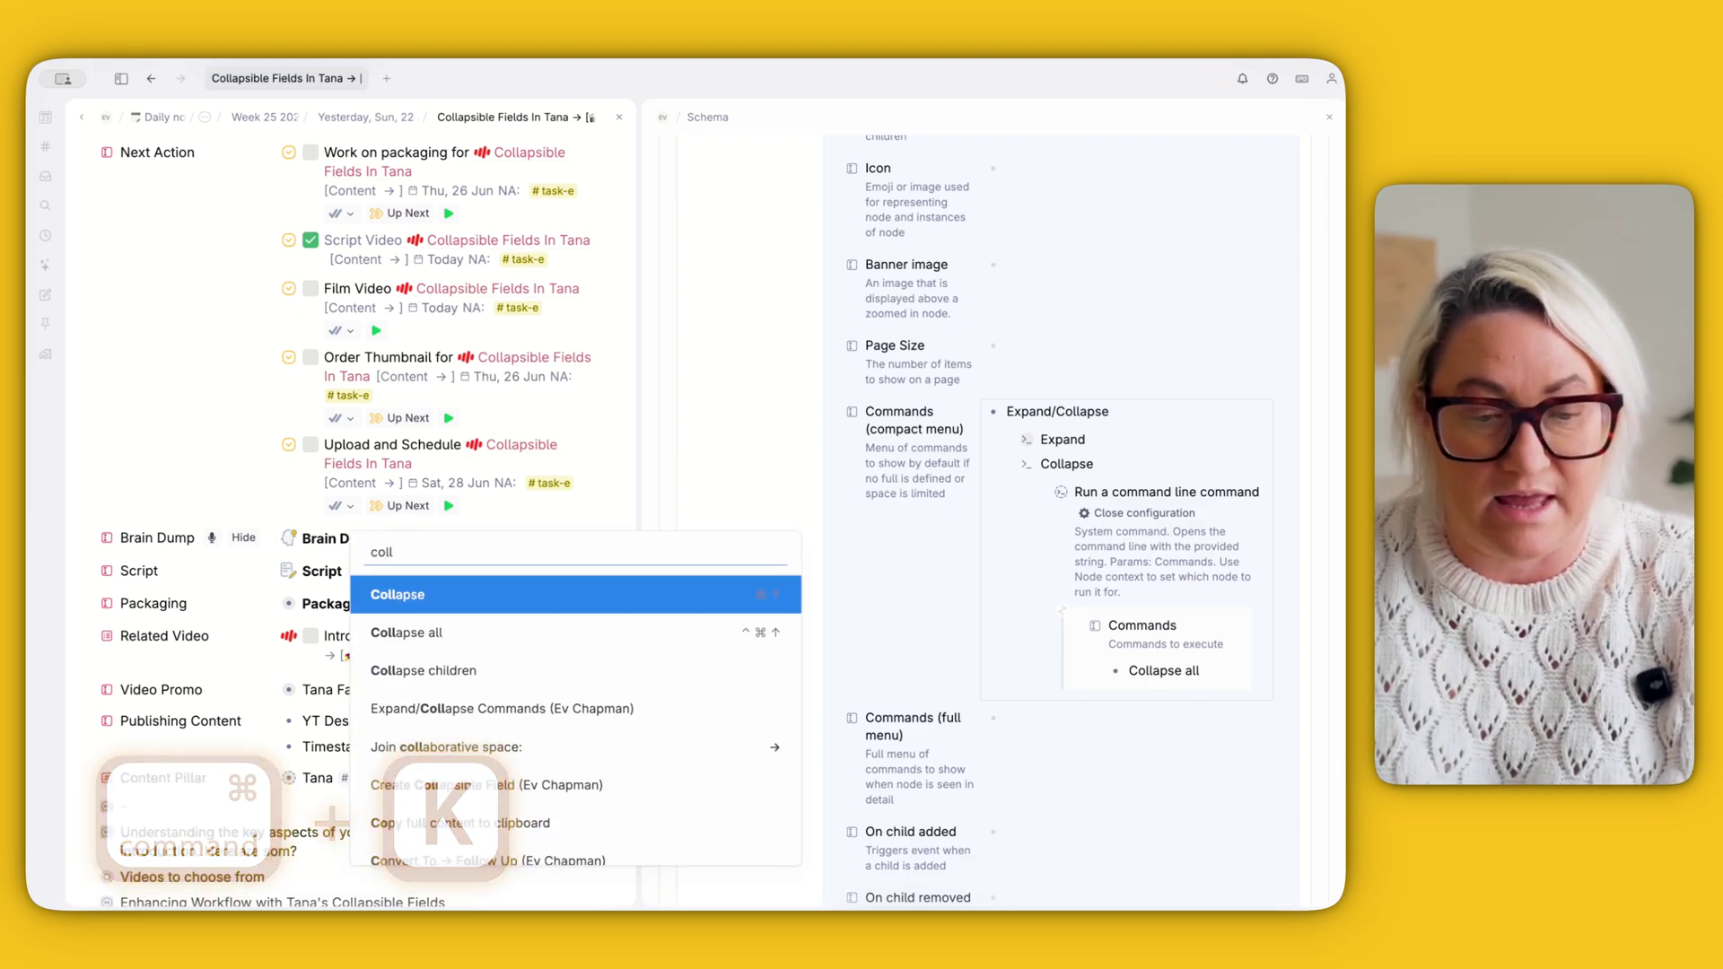
pyautogui.press('Down')
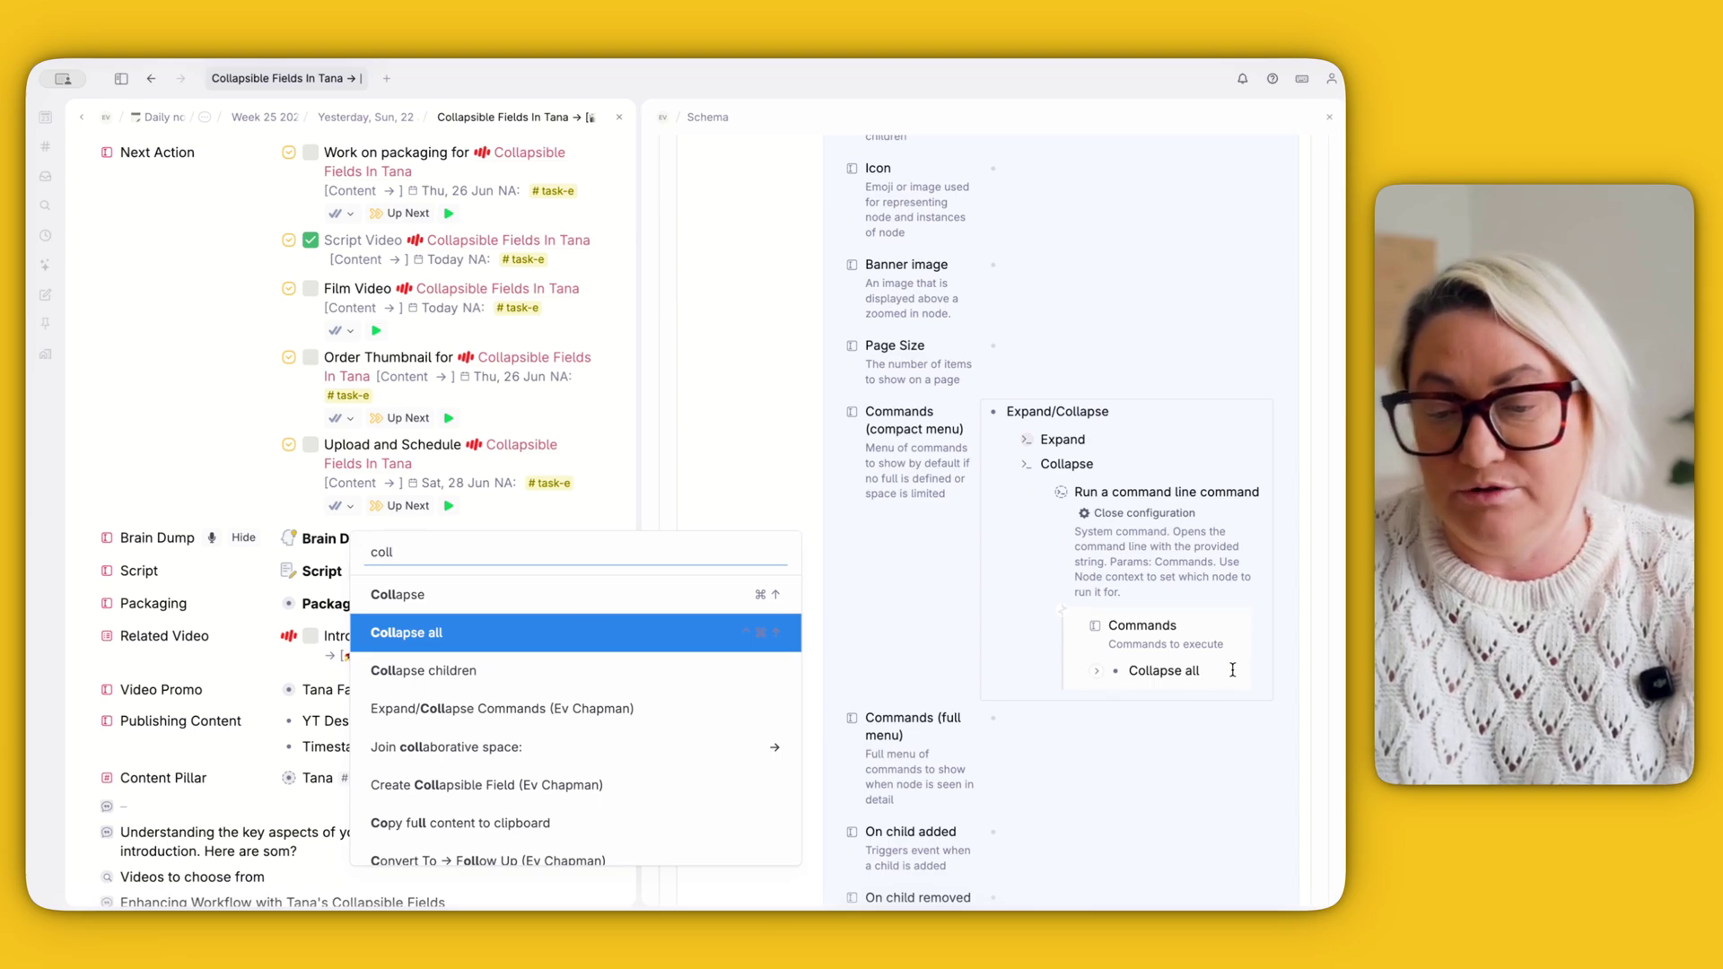
pyautogui.press('Return')
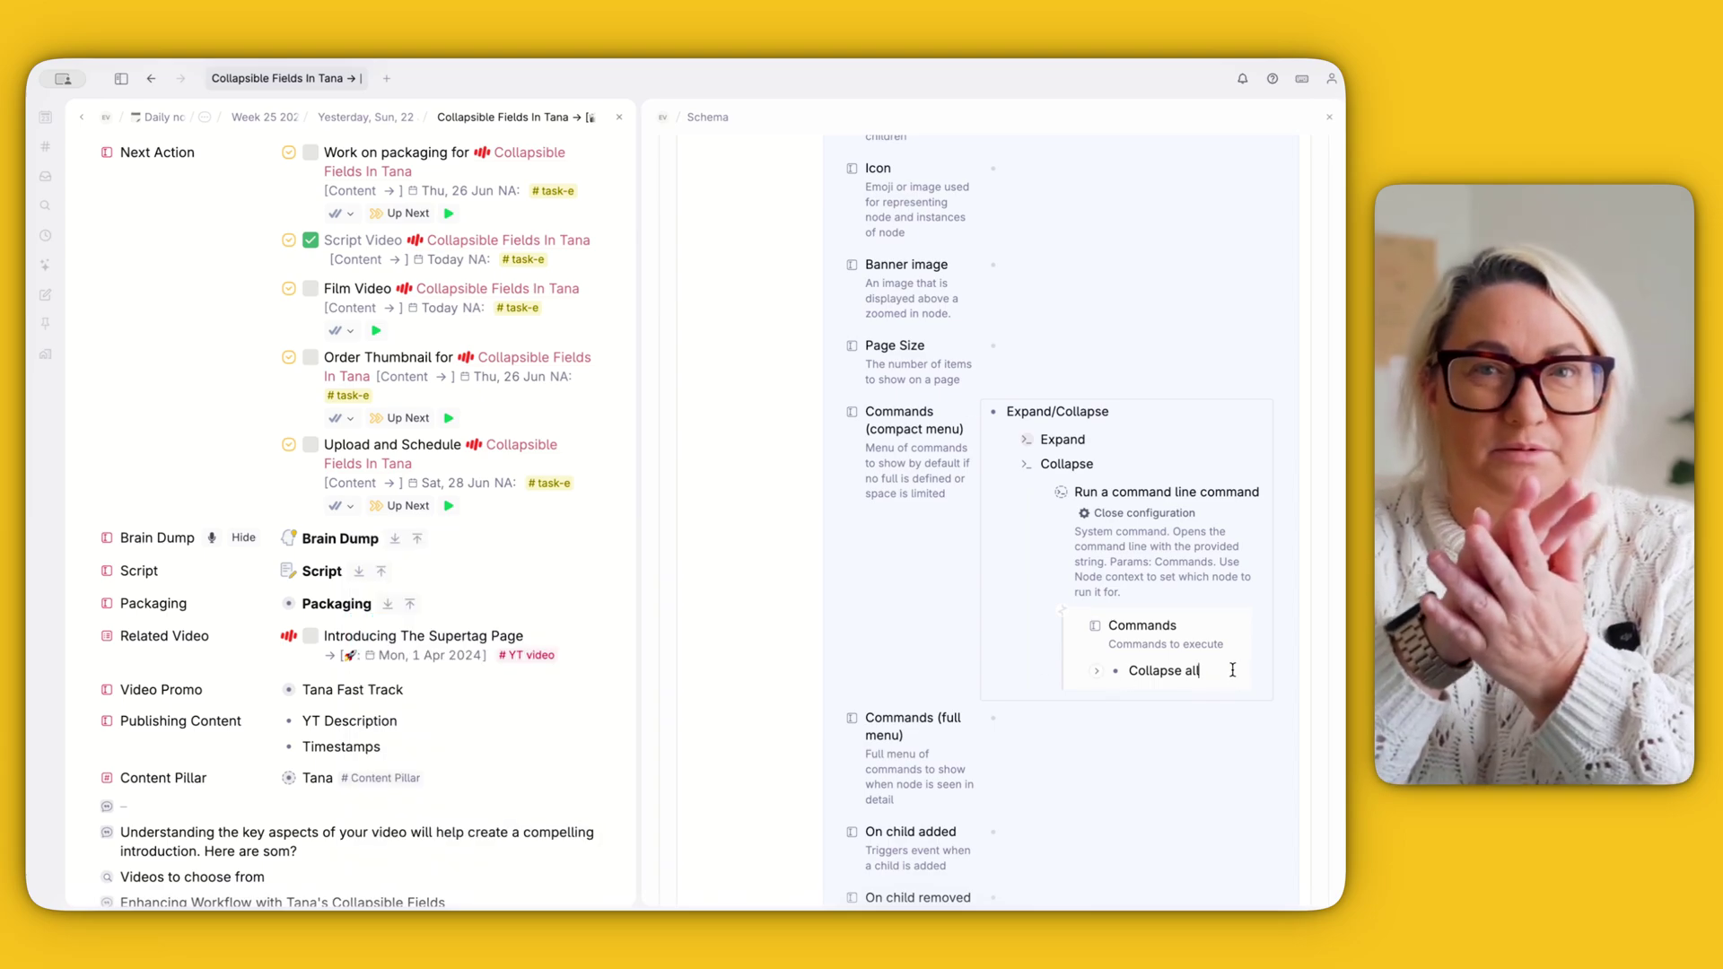
pyautogui.click(1138, 526)
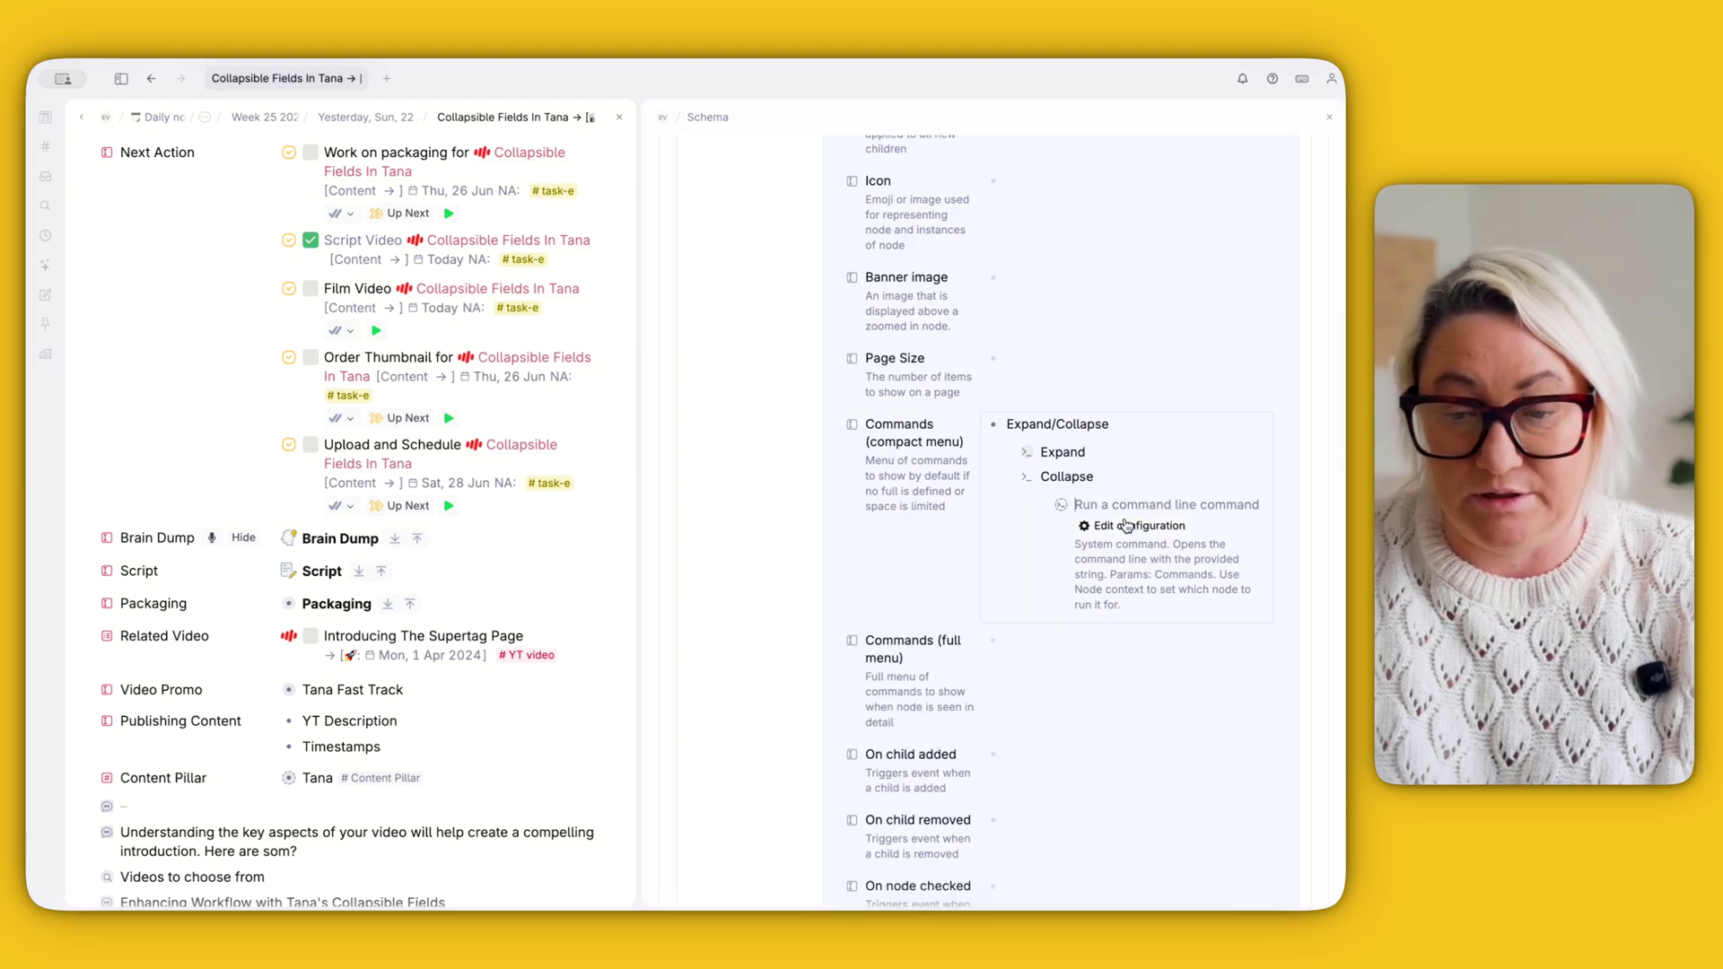
# Step: Back in the schema, confirm Thumbnail's Expand/Collapse menu lists Expand and Collapse
pyautogui.click(1009, 482)
pyautogui.scroll(15, 1008, 482)
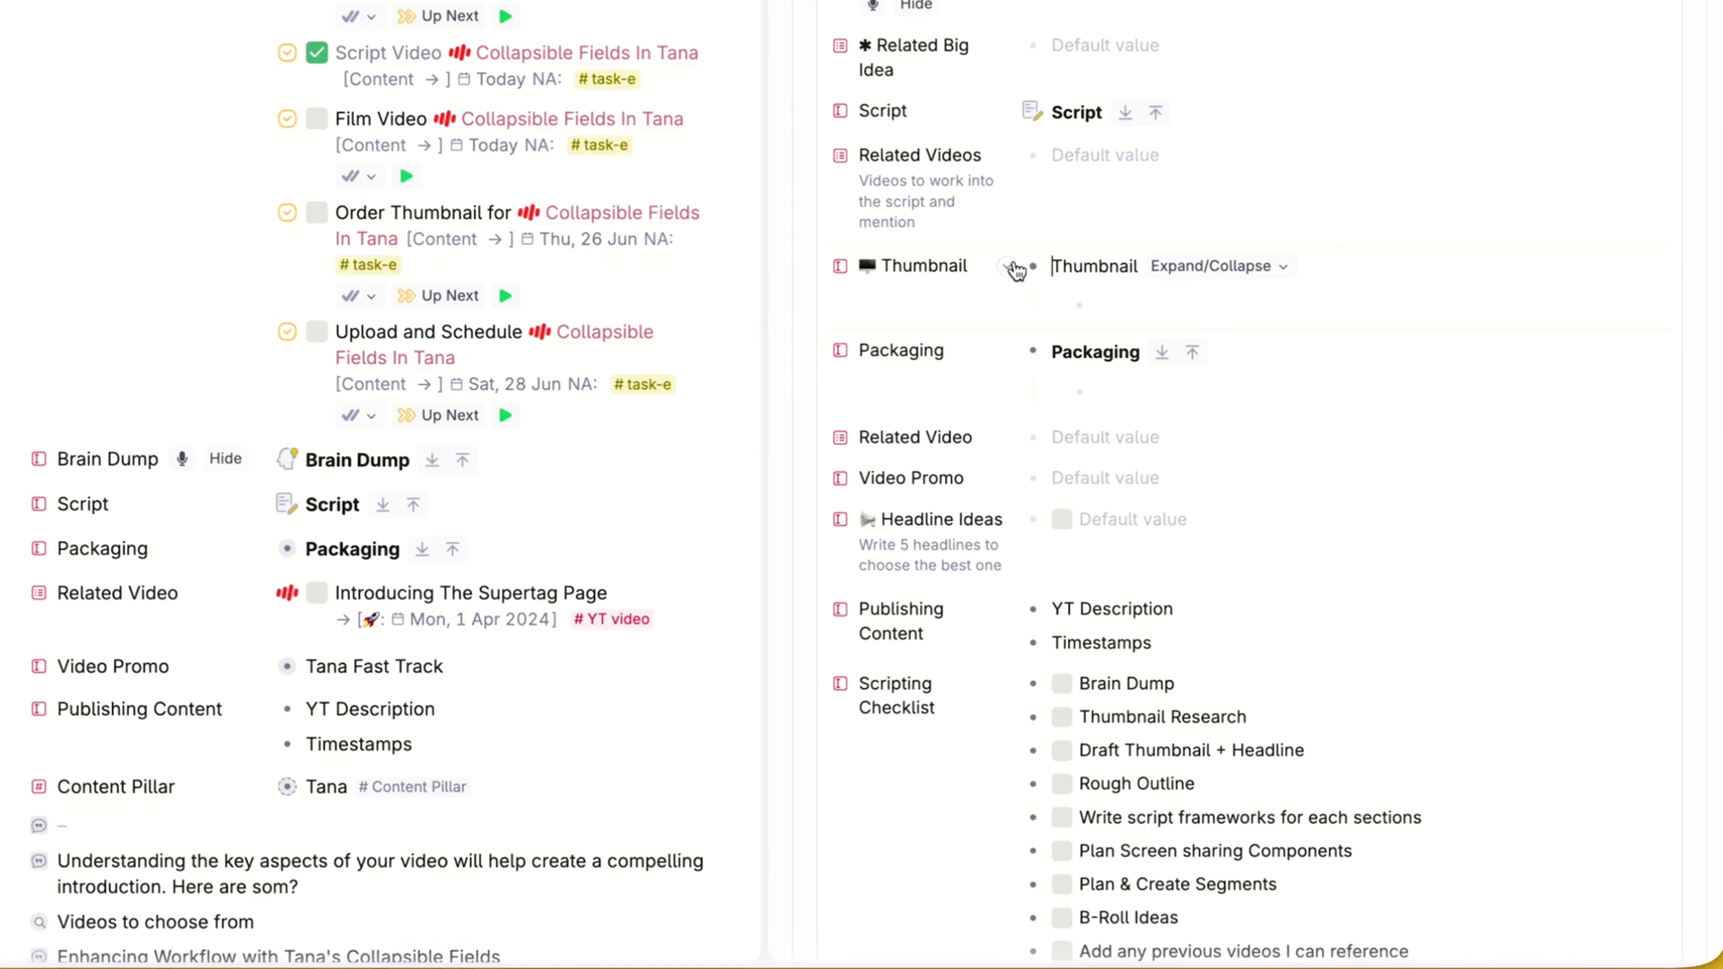
pyautogui.click(1015, 267)
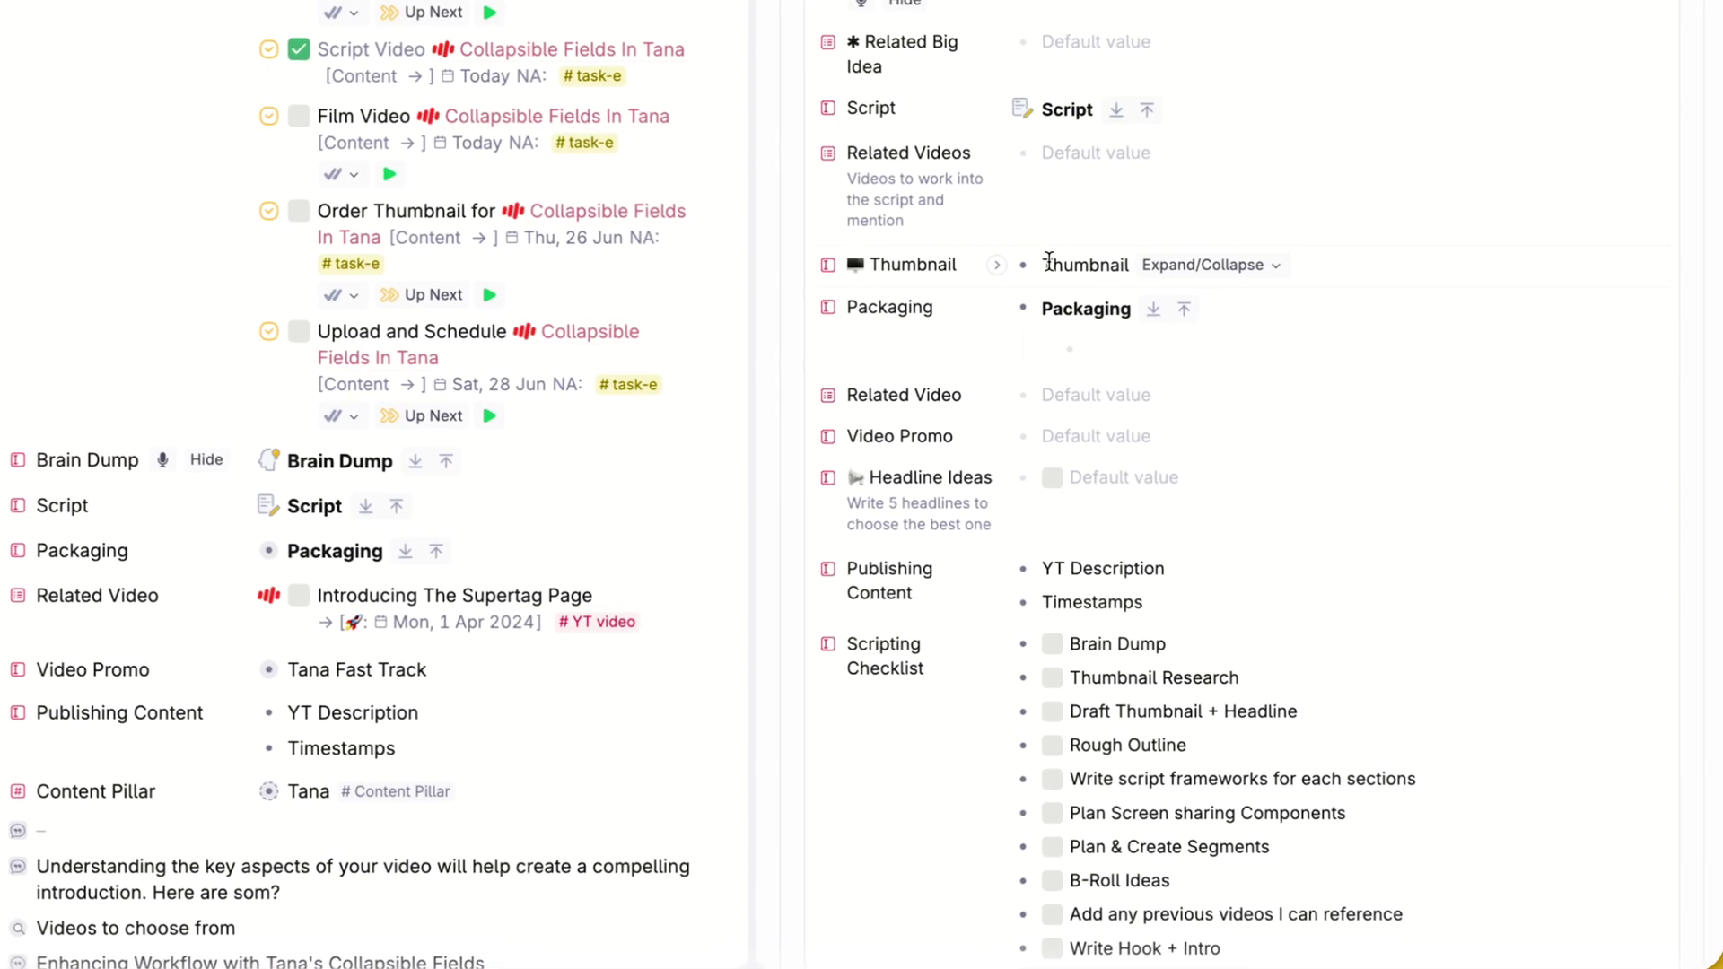
pyautogui.click(1203, 265)
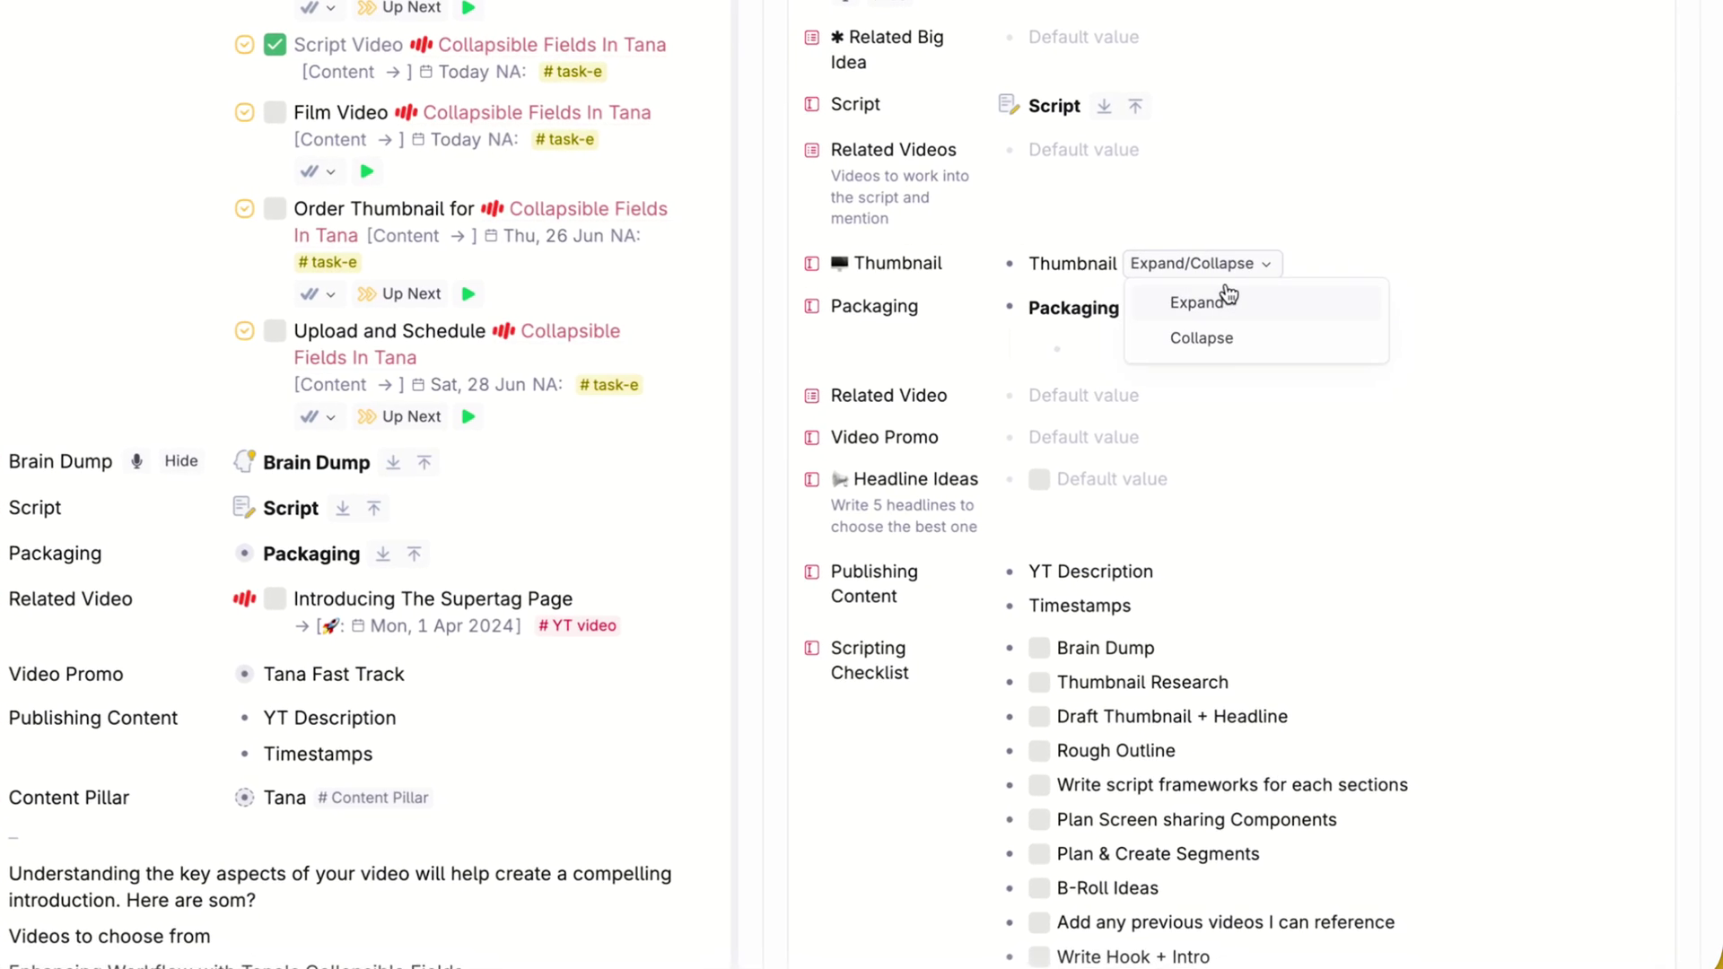
pyautogui.click(1046, 263)
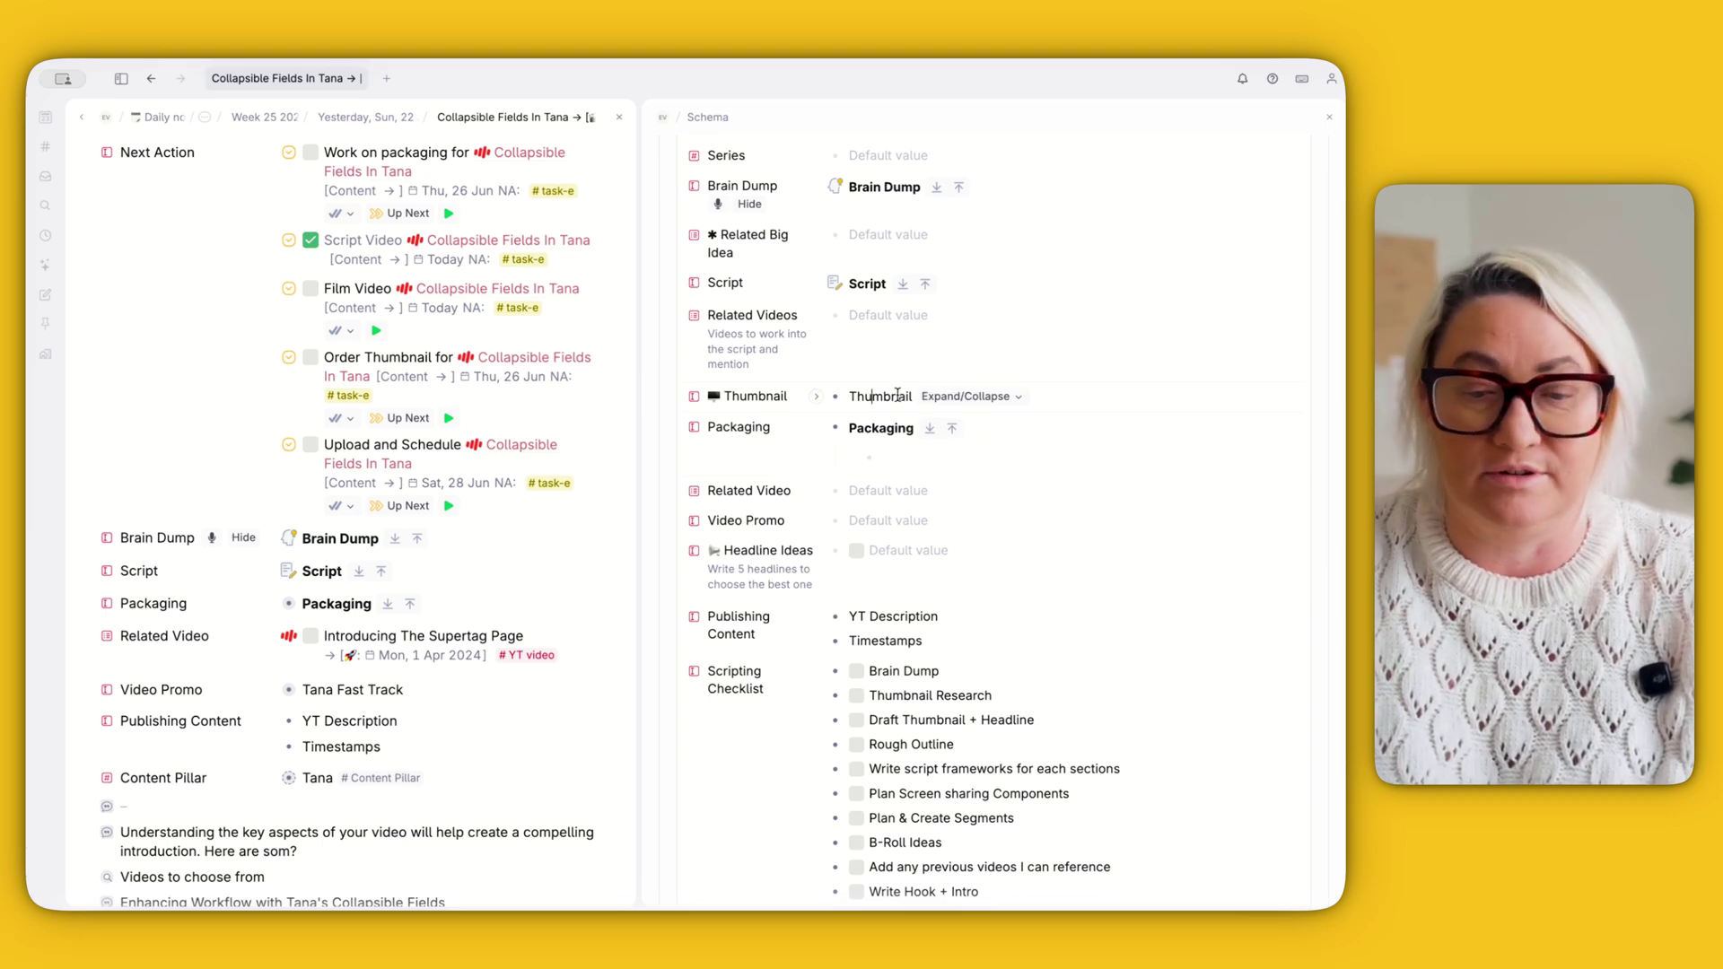
# Step: In the Thumbnail node's configuration, delete the Expand/Collapse grouping label so both commands stand alone
pyautogui.press('super+k')
pyautogui.write('conf')
pyautogui.press('Return')
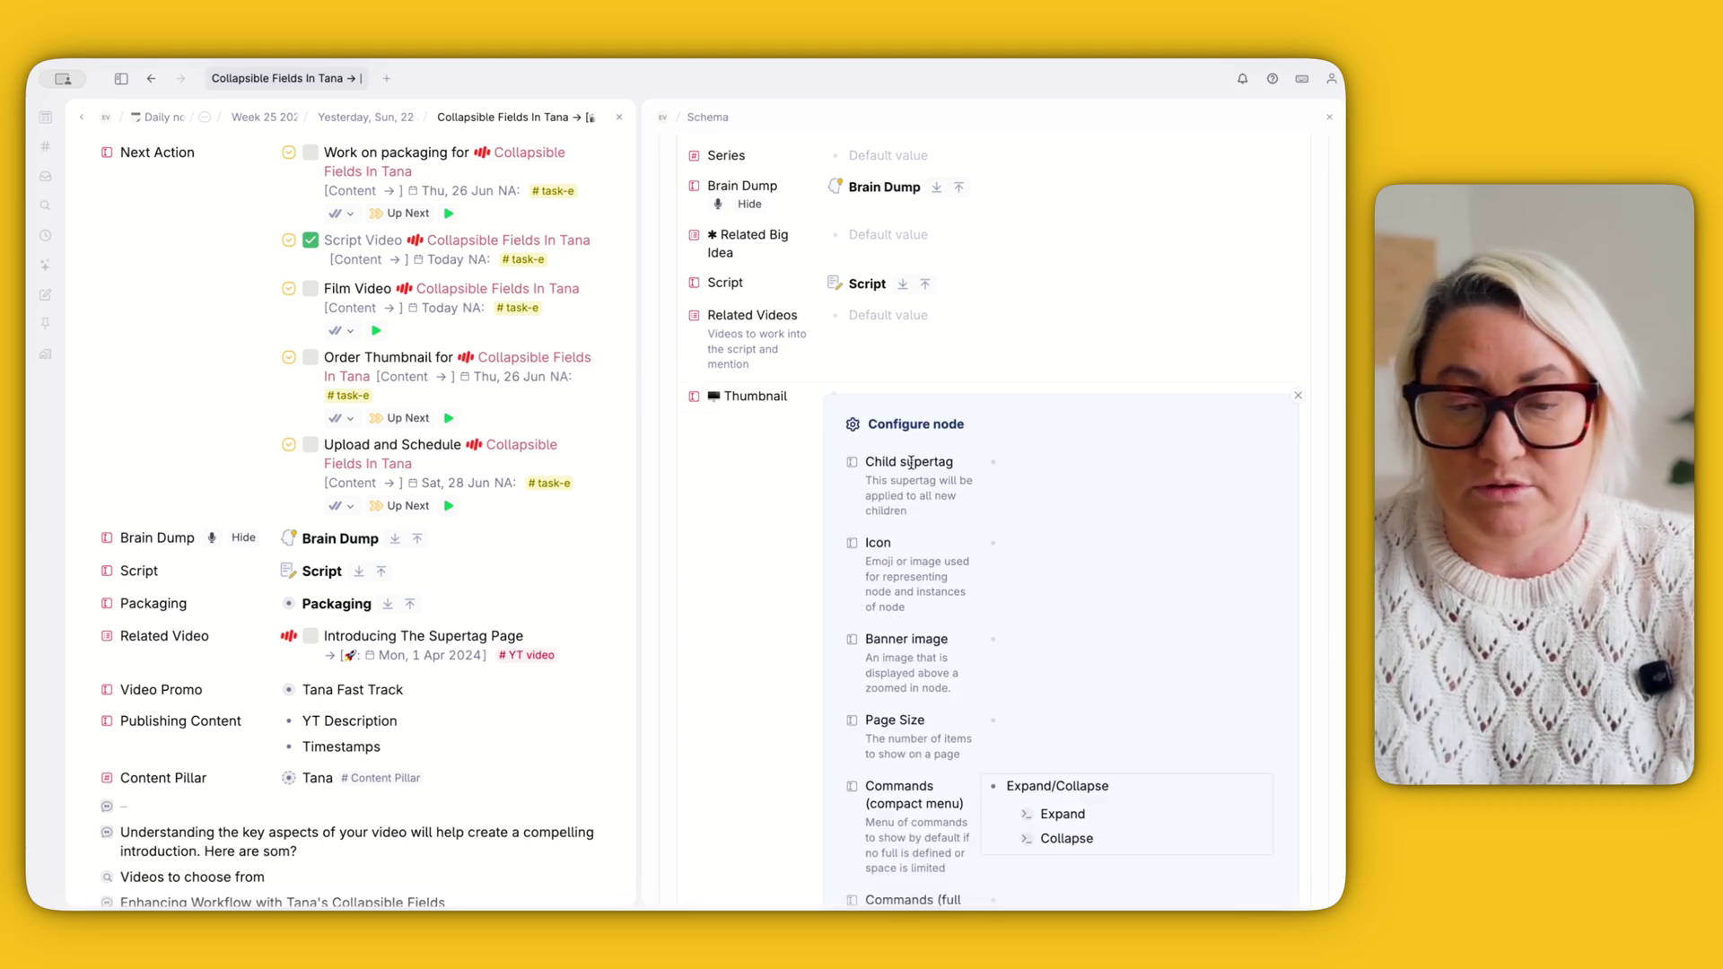
pyautogui.scroll(-5, 911, 463)
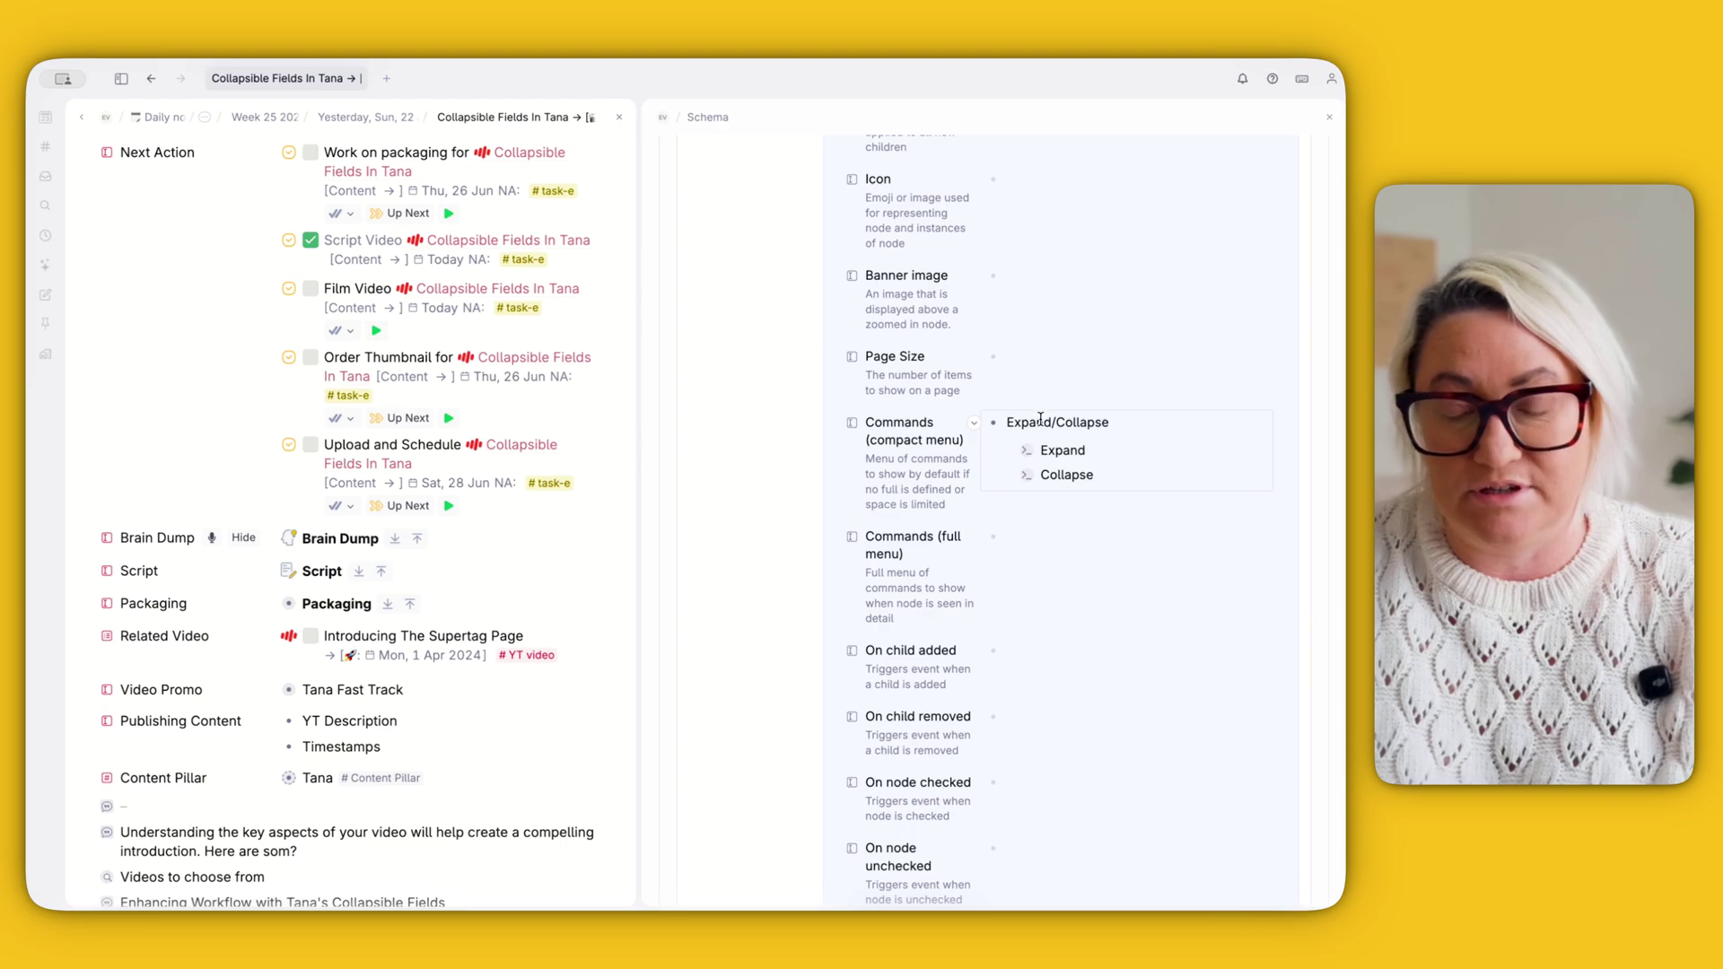
pyautogui.tripleClick(1041, 420)
pyautogui.press('BackSpace')
pyautogui.scroll(3, 1054, 444)
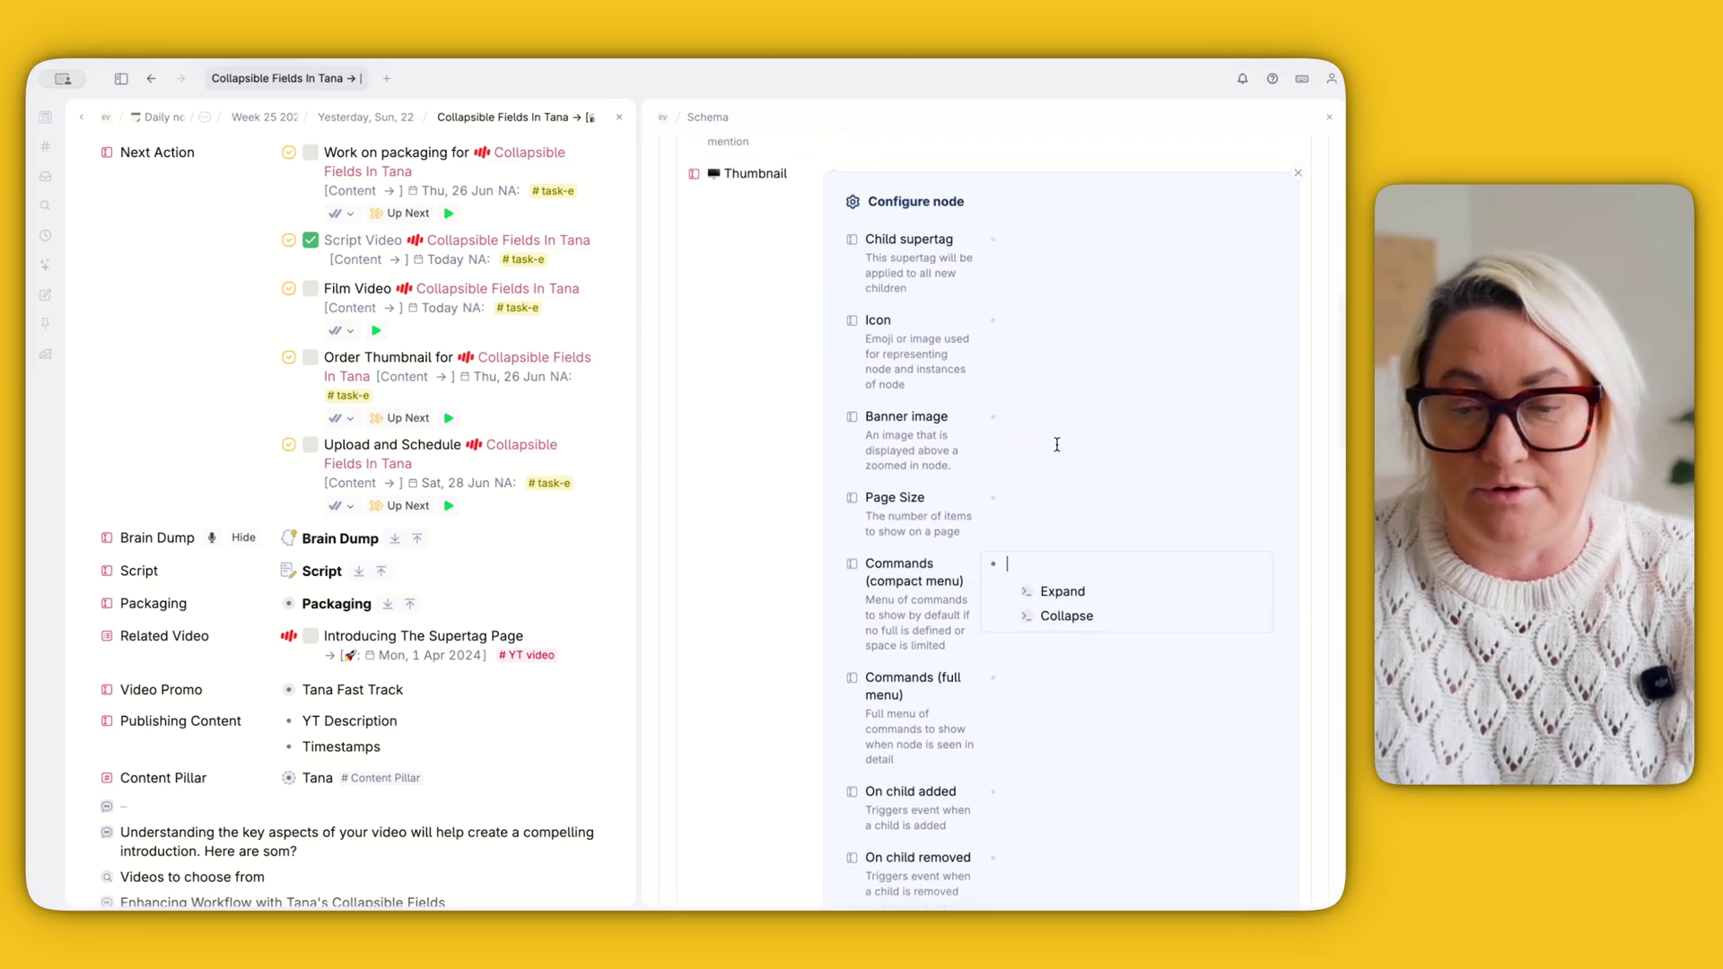
pyautogui.scroll(2, 1057, 445)
pyautogui.press('Escape')
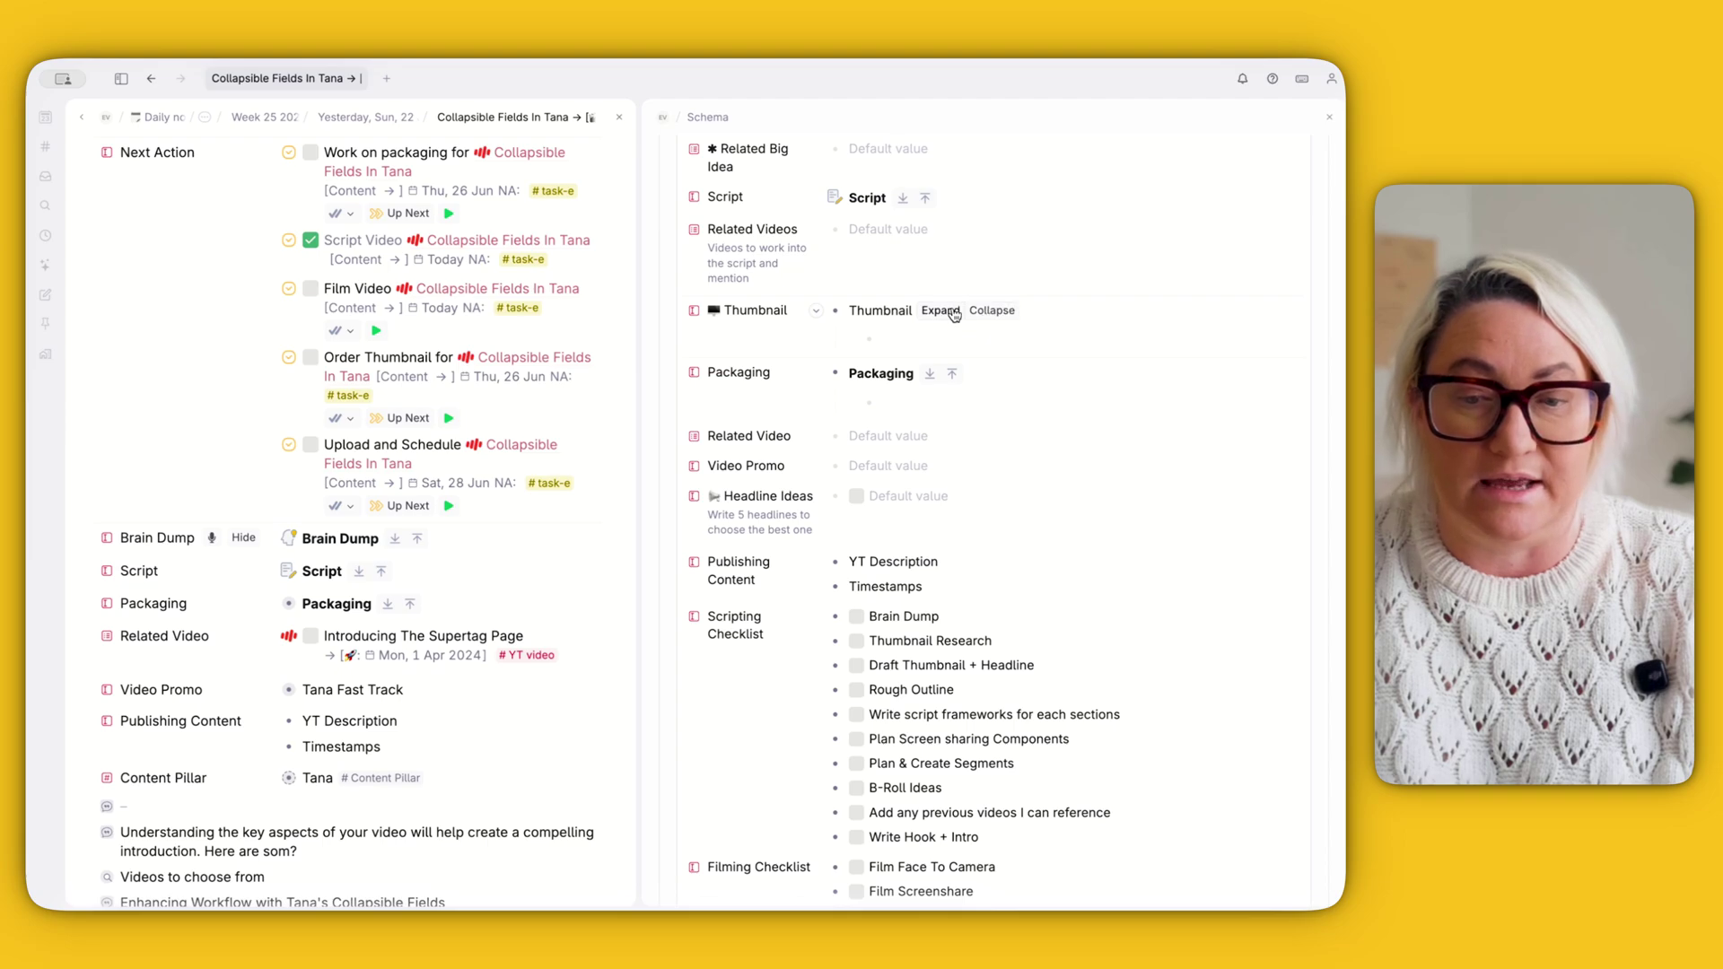
# Step: Open the Thumbnail node's configuration and put the caret in the Expand command
pyautogui.rightClick(881, 317)
pyautogui.write('con')
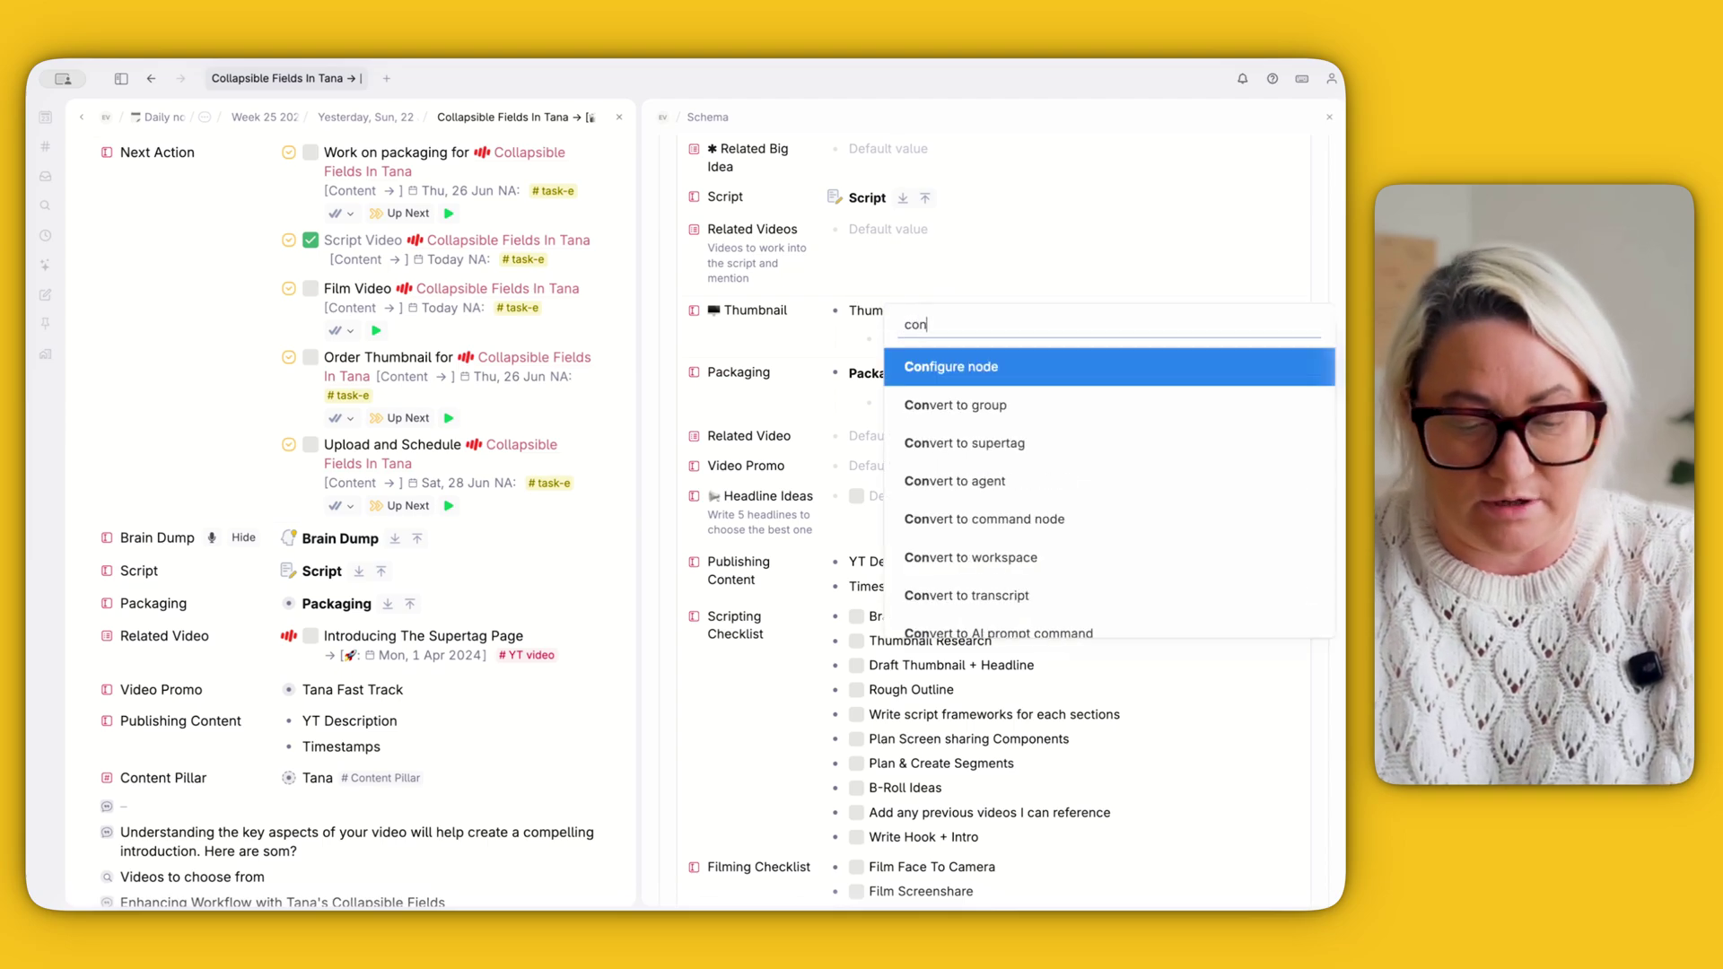
pyautogui.press('Return')
pyautogui.scroll(-3, 978, 553)
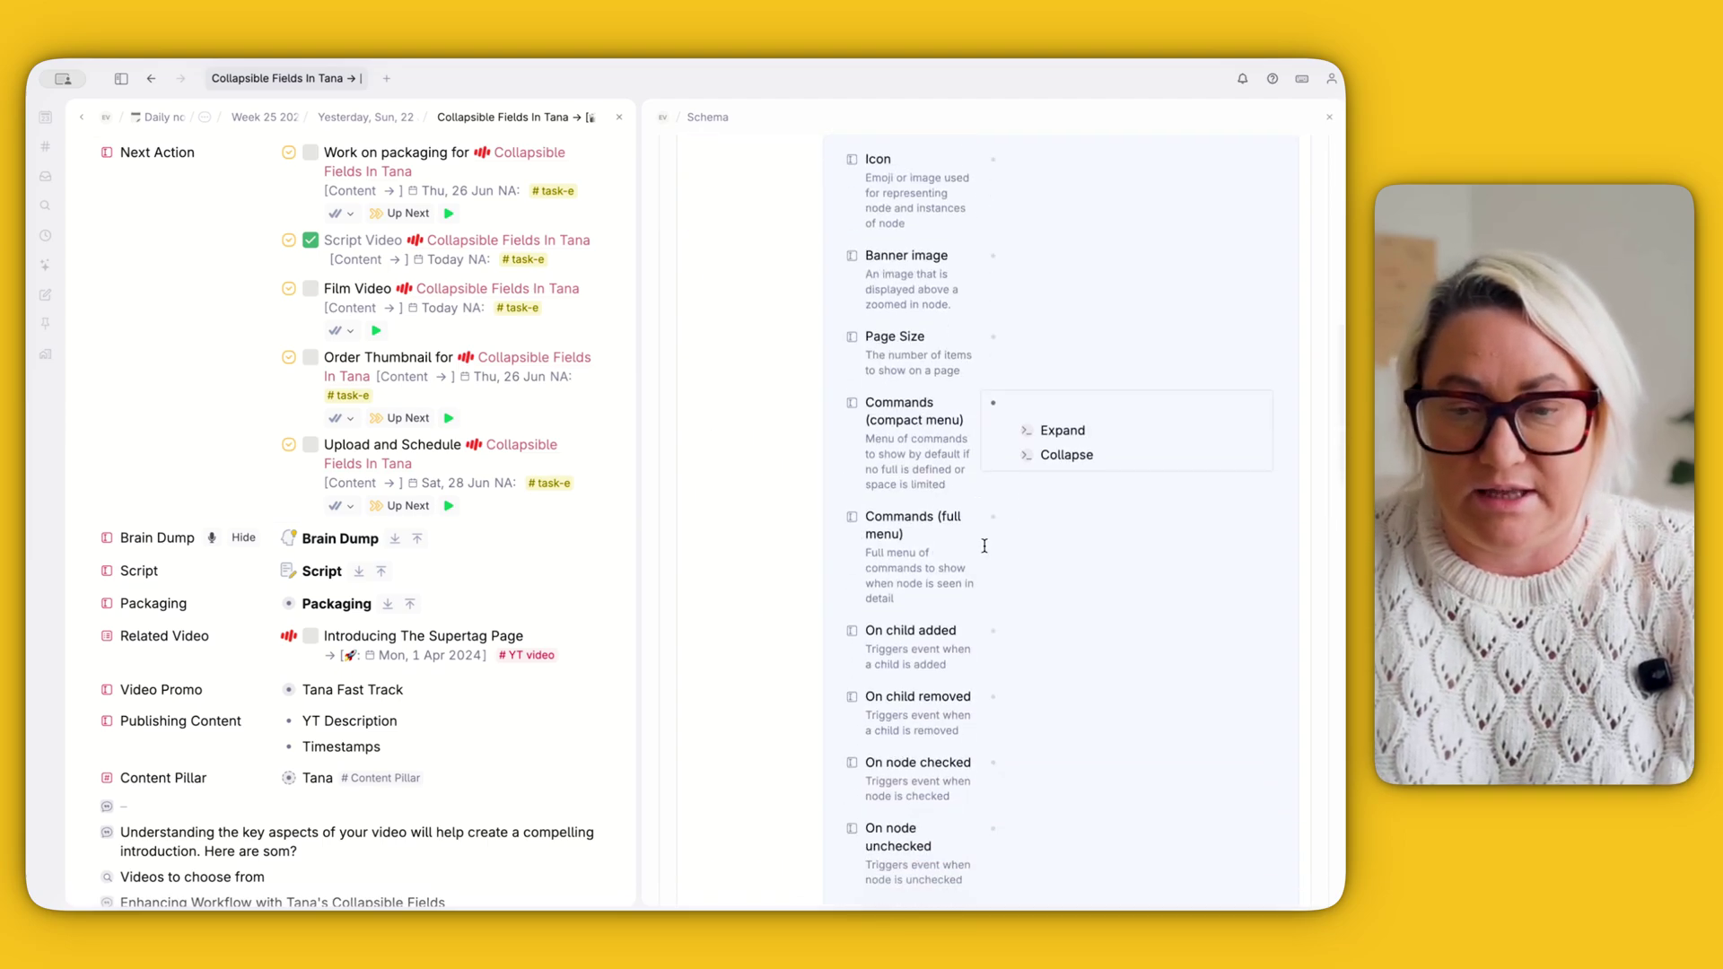
pyautogui.doubleClick(1068, 430)
pyautogui.click(1063, 431)
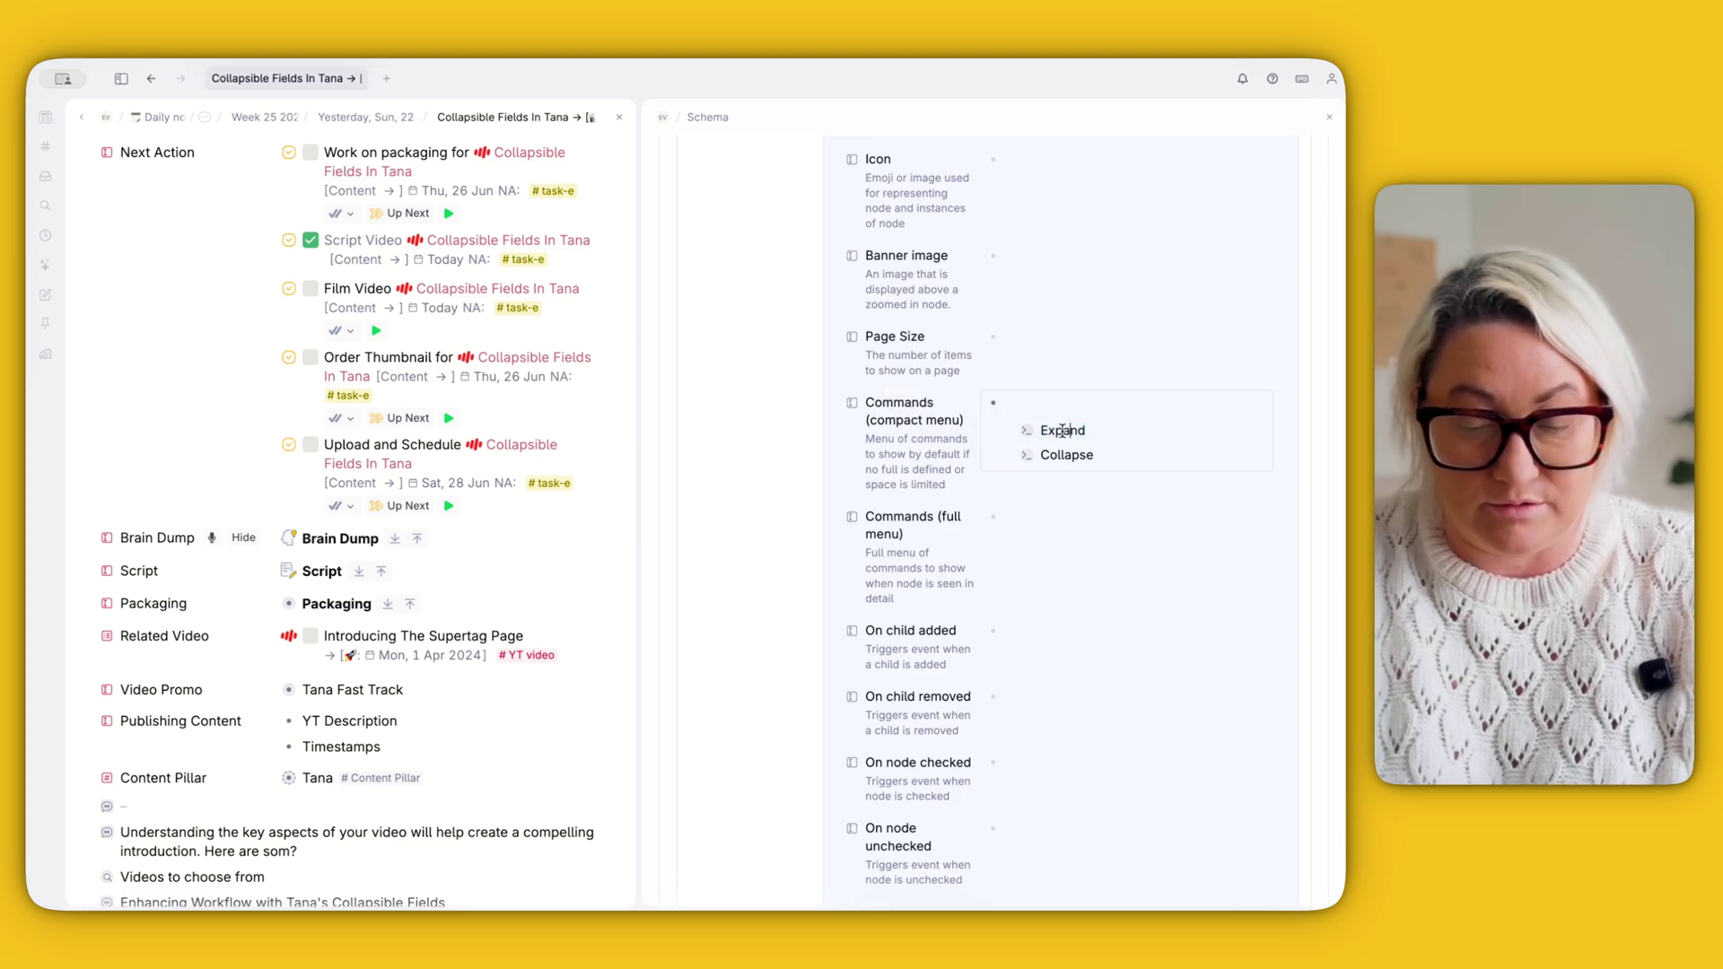
# Step: Configure the Expand command with an ↑ arrow as its icon
pyautogui.press('super+k')
pyautogui.press('Return')
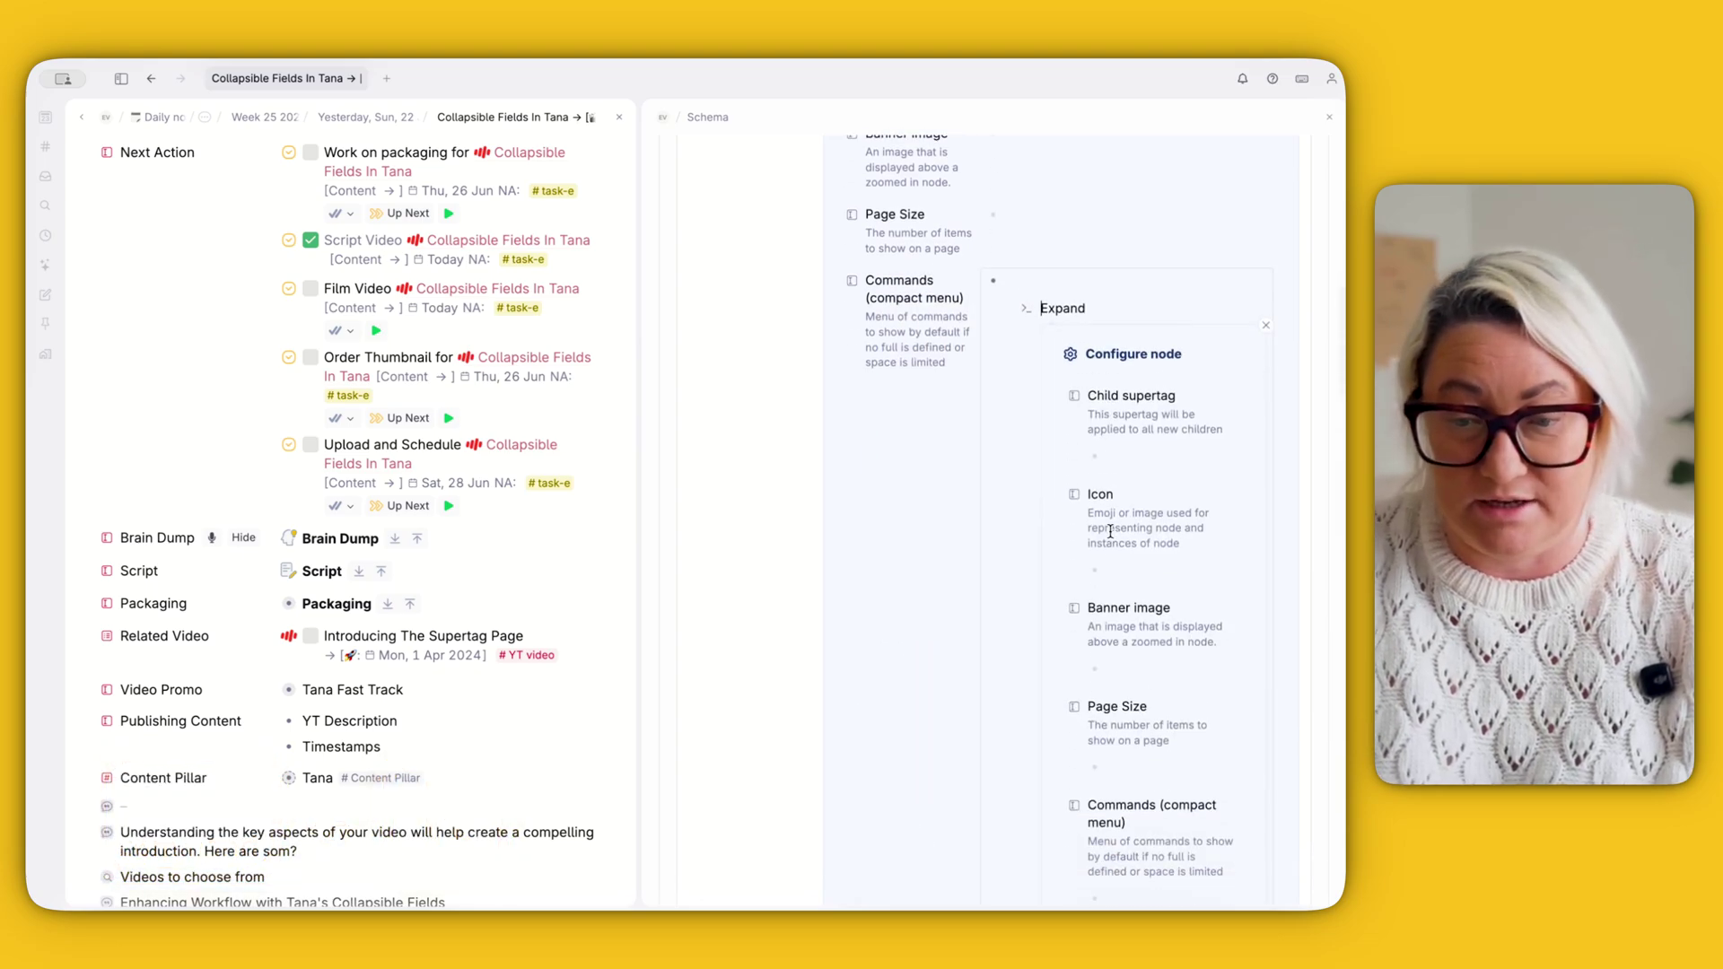
pyautogui.scroll(-3, 1110, 532)
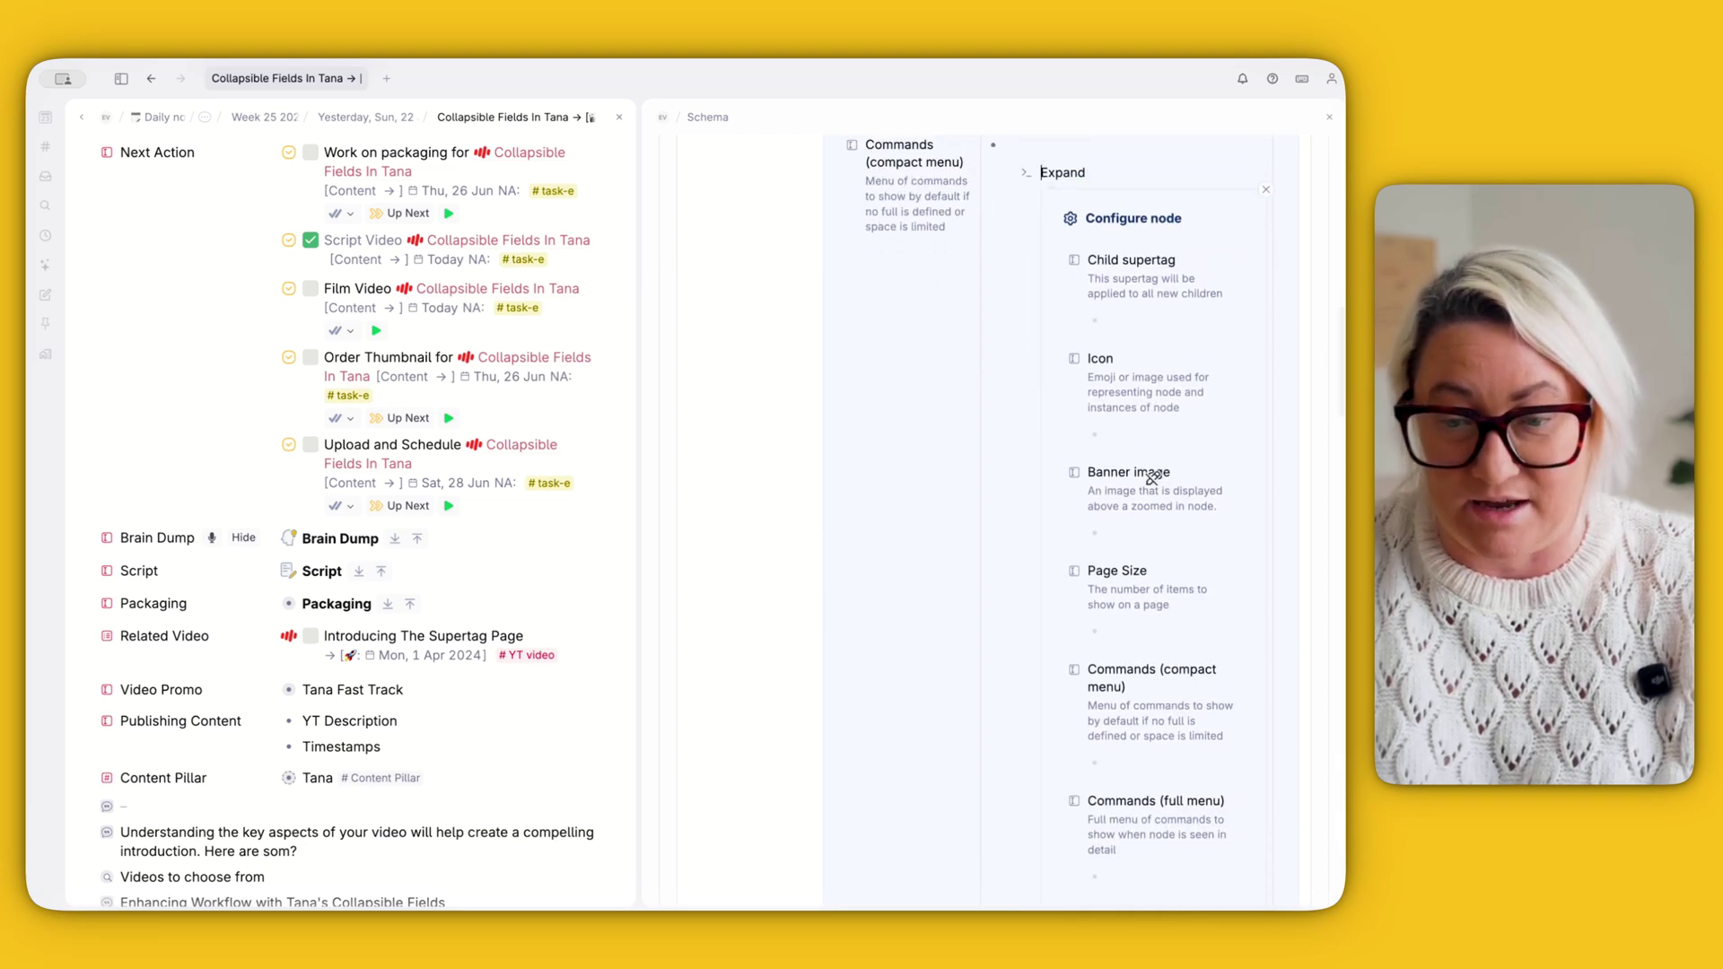
pyautogui.click(1119, 432)
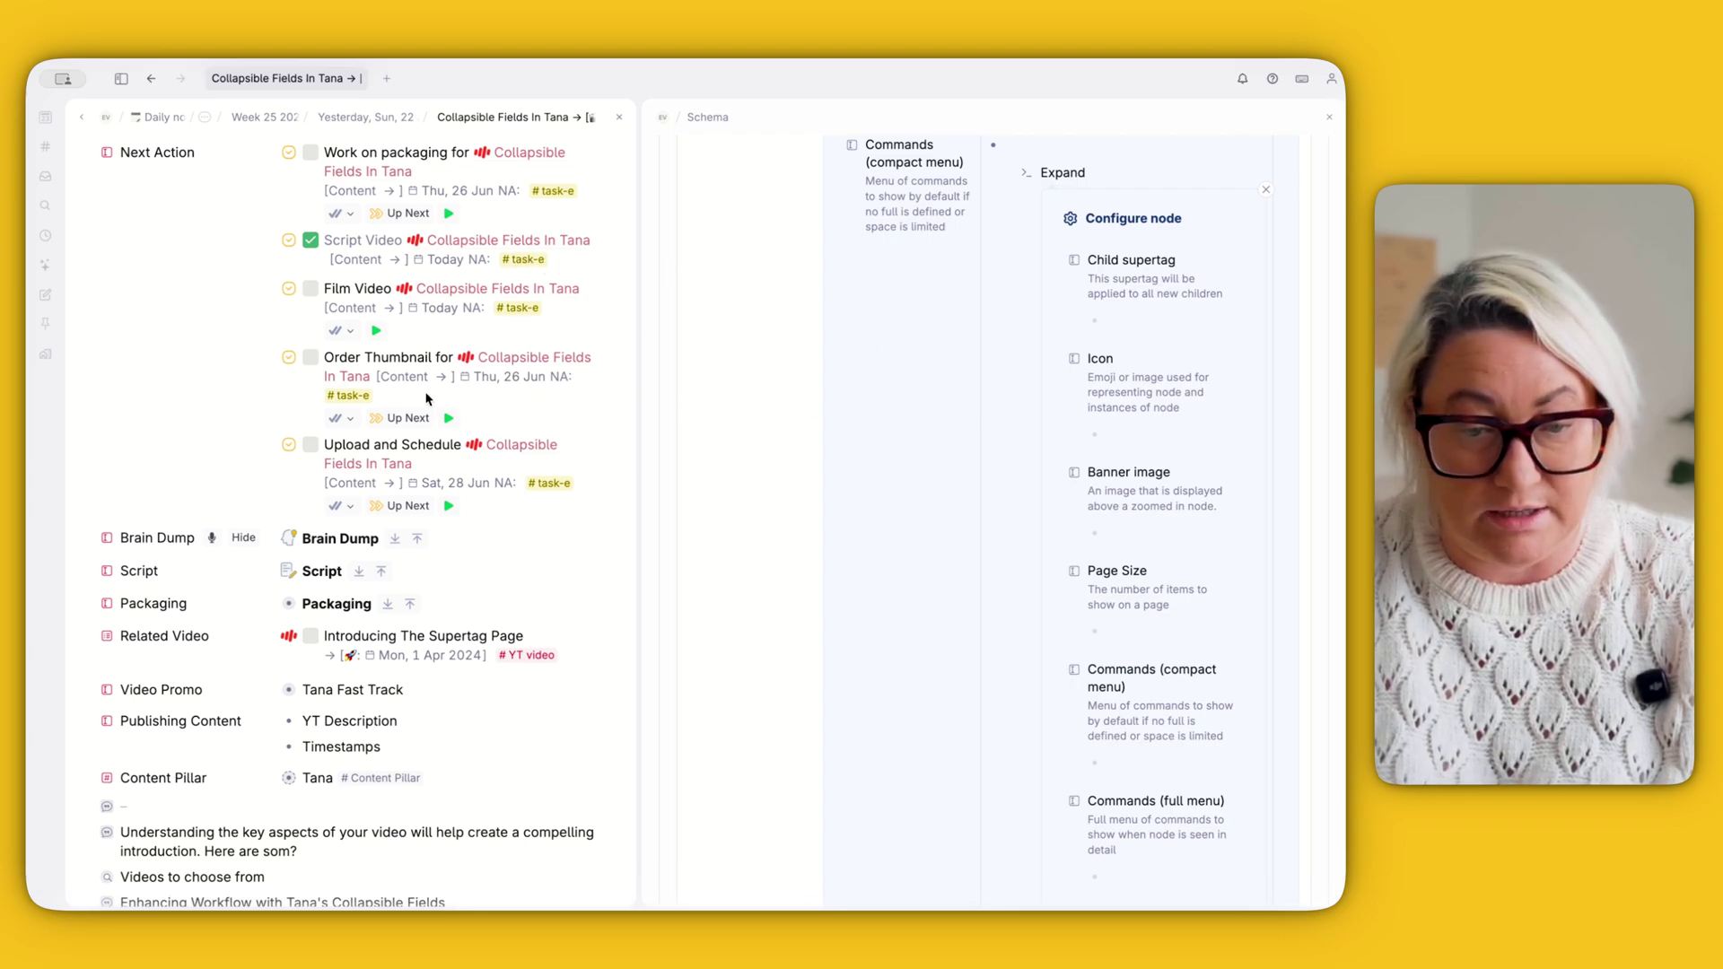
pyautogui.write('↑')
pyautogui.scroll(3, 1078, 332)
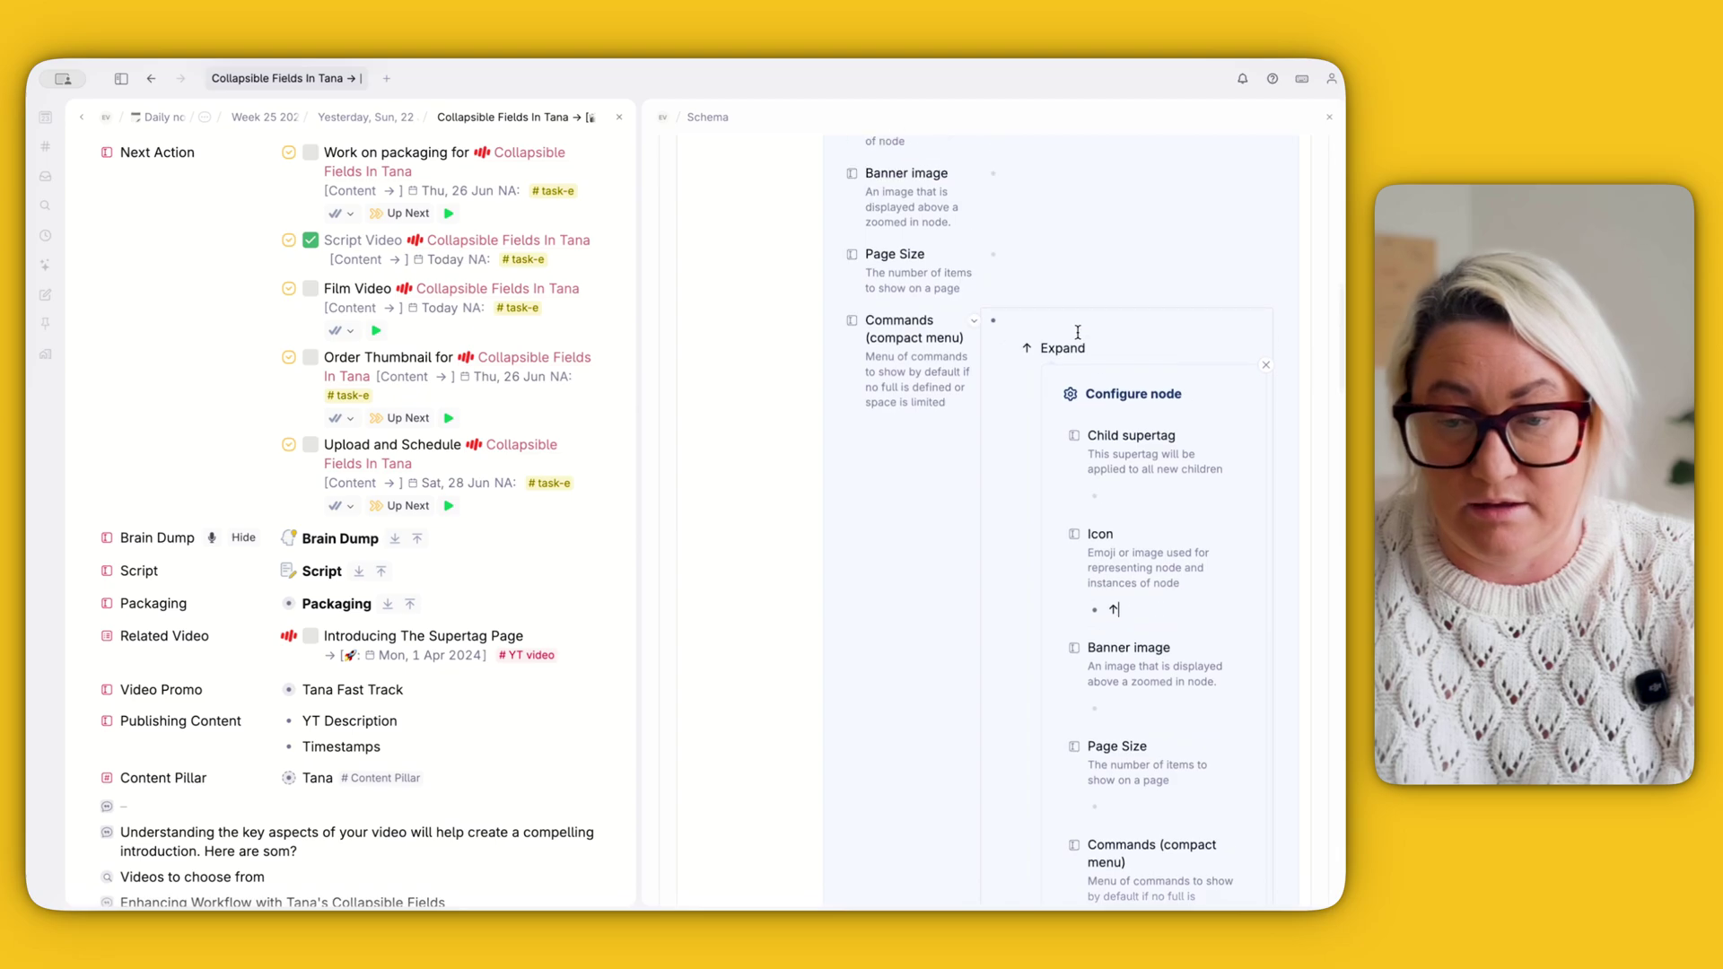
pyautogui.click(1265, 365)
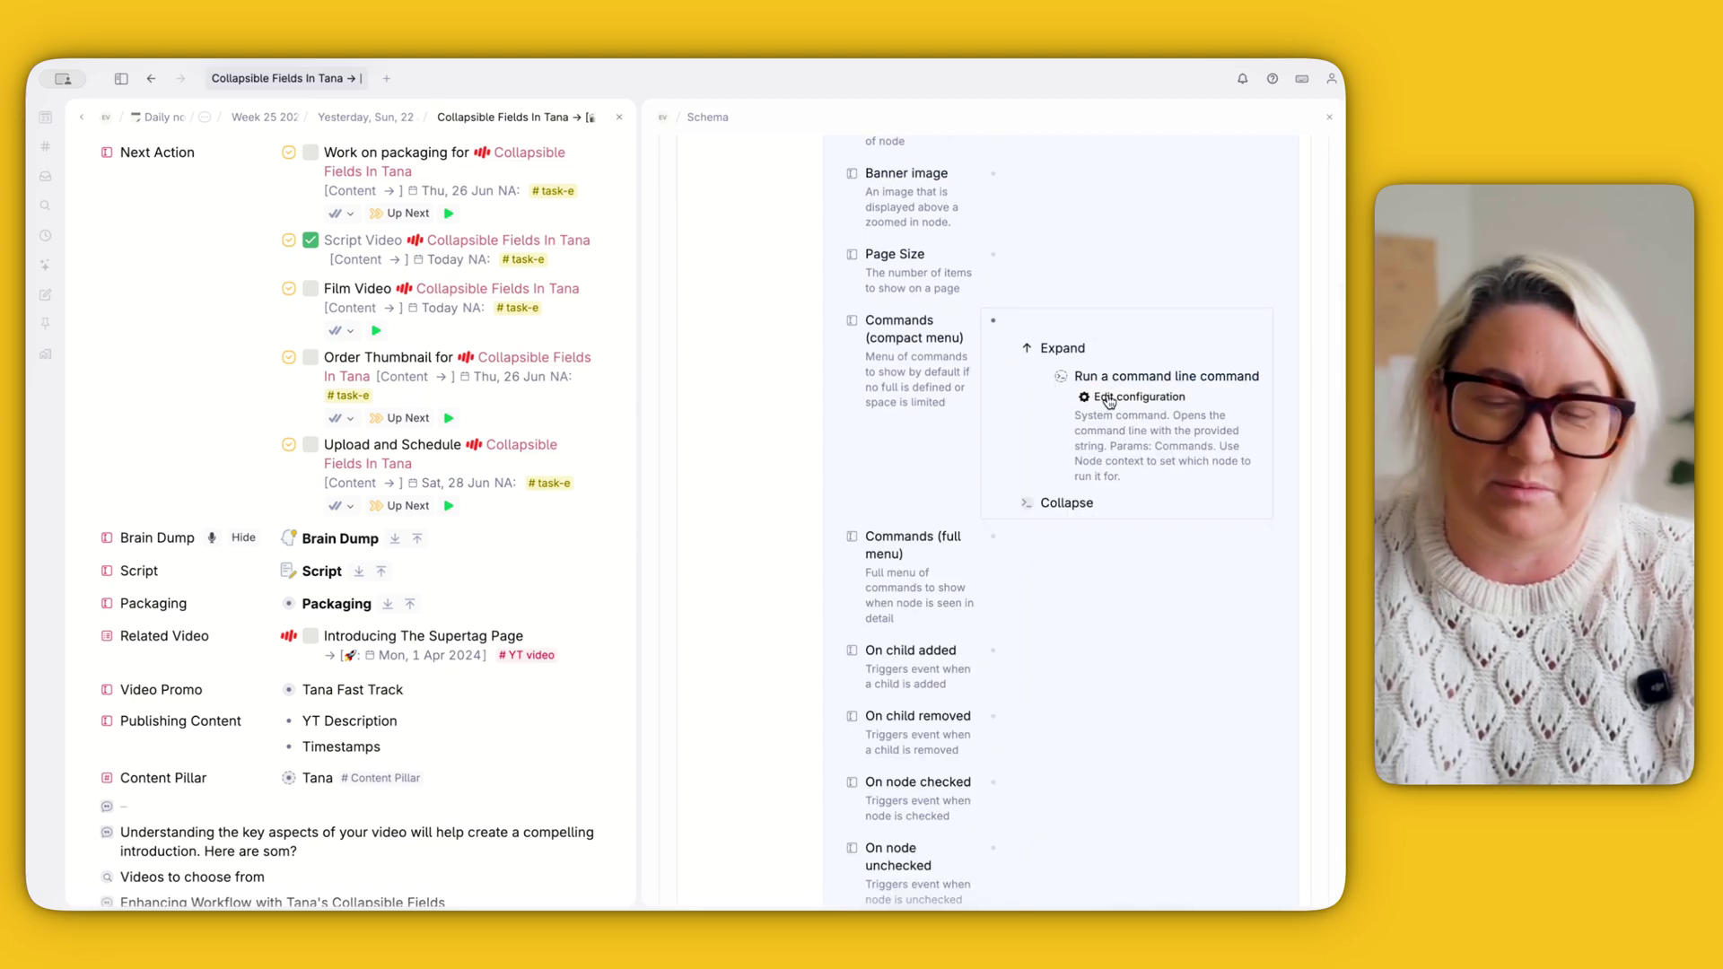
# Step: Change Expand's icon to a downward arrow ↓ and fold away its child command
pyautogui.press('super+k')
pyautogui.write('conf')
pyautogui.press('Return')
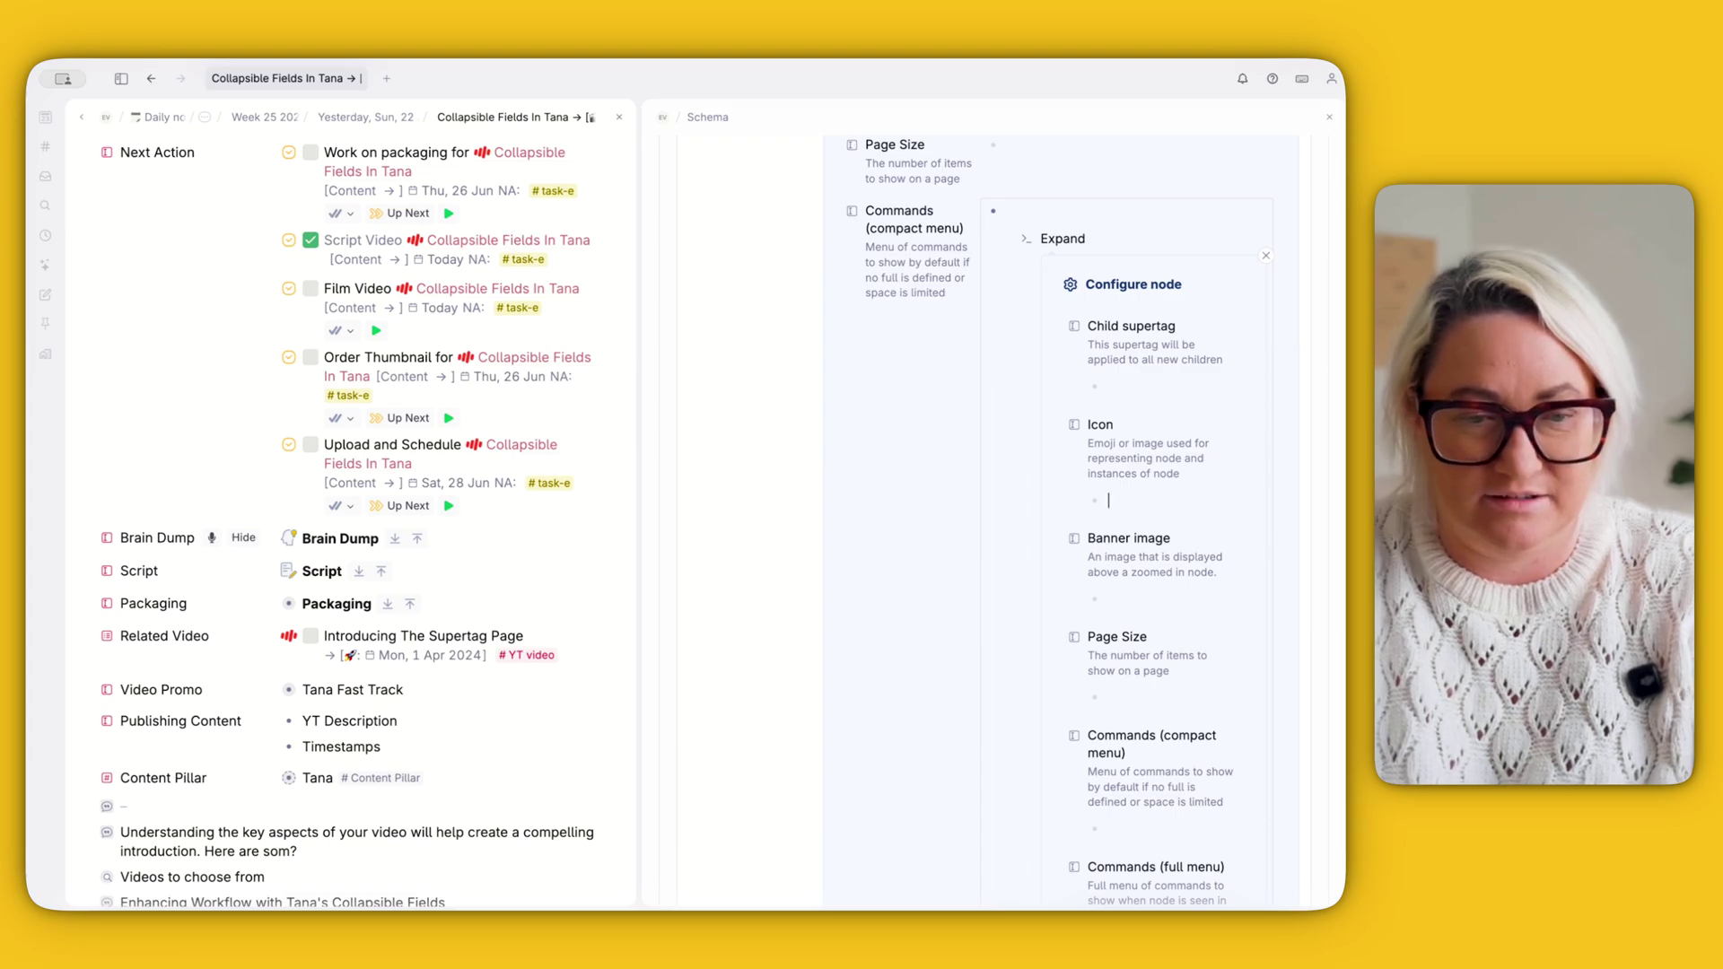
pyautogui.write('↓')
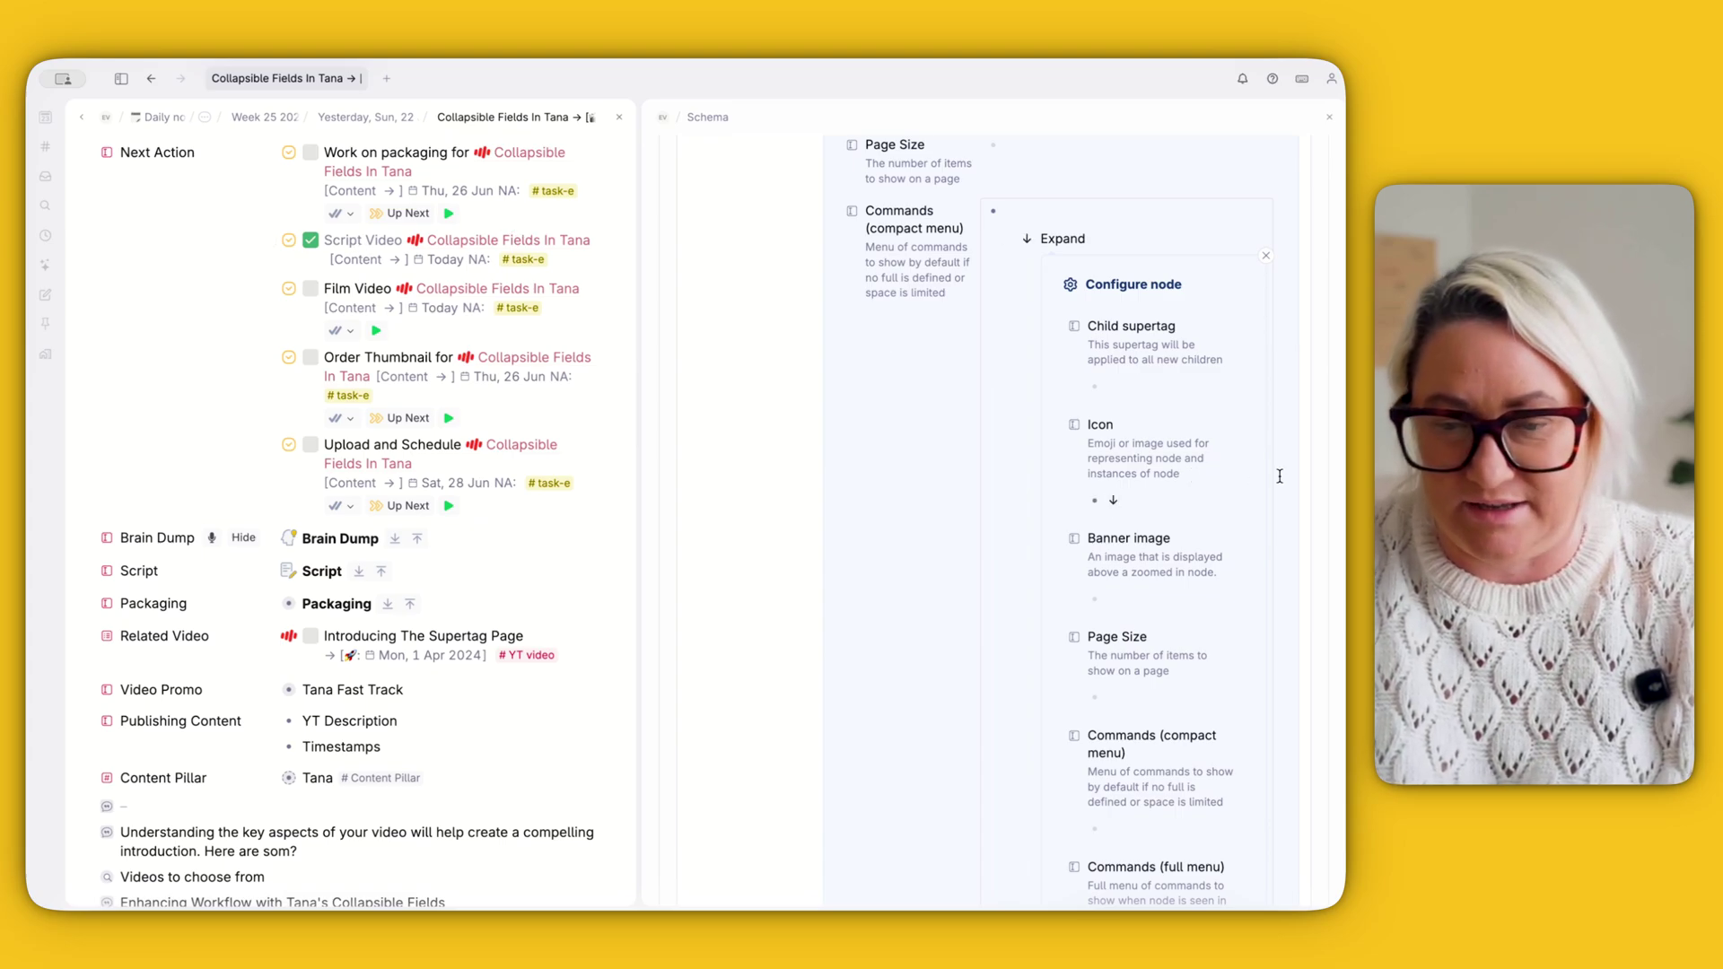
pyautogui.scroll(1, 1263, 344)
pyautogui.click(1265, 299)
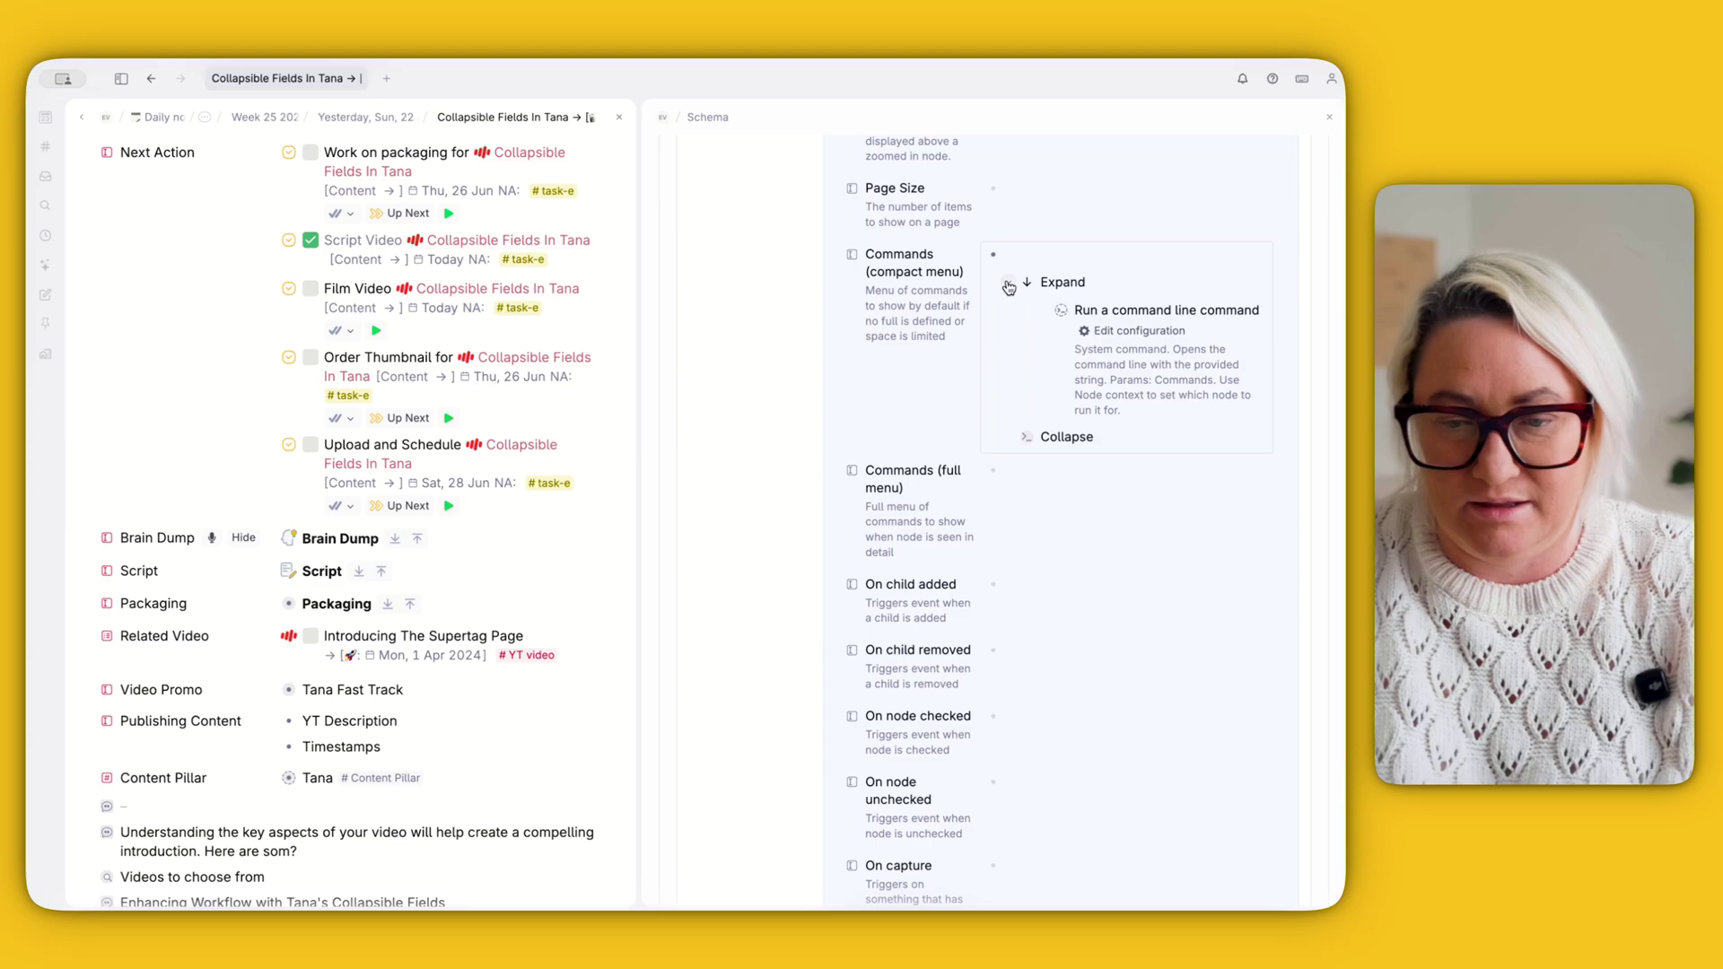
pyautogui.click(1008, 281)
pyautogui.click(1064, 410)
# Step: Set the Collapse command's icon to an upward arrow ↑
pyautogui.press('super+k')
pyautogui.write('conf')
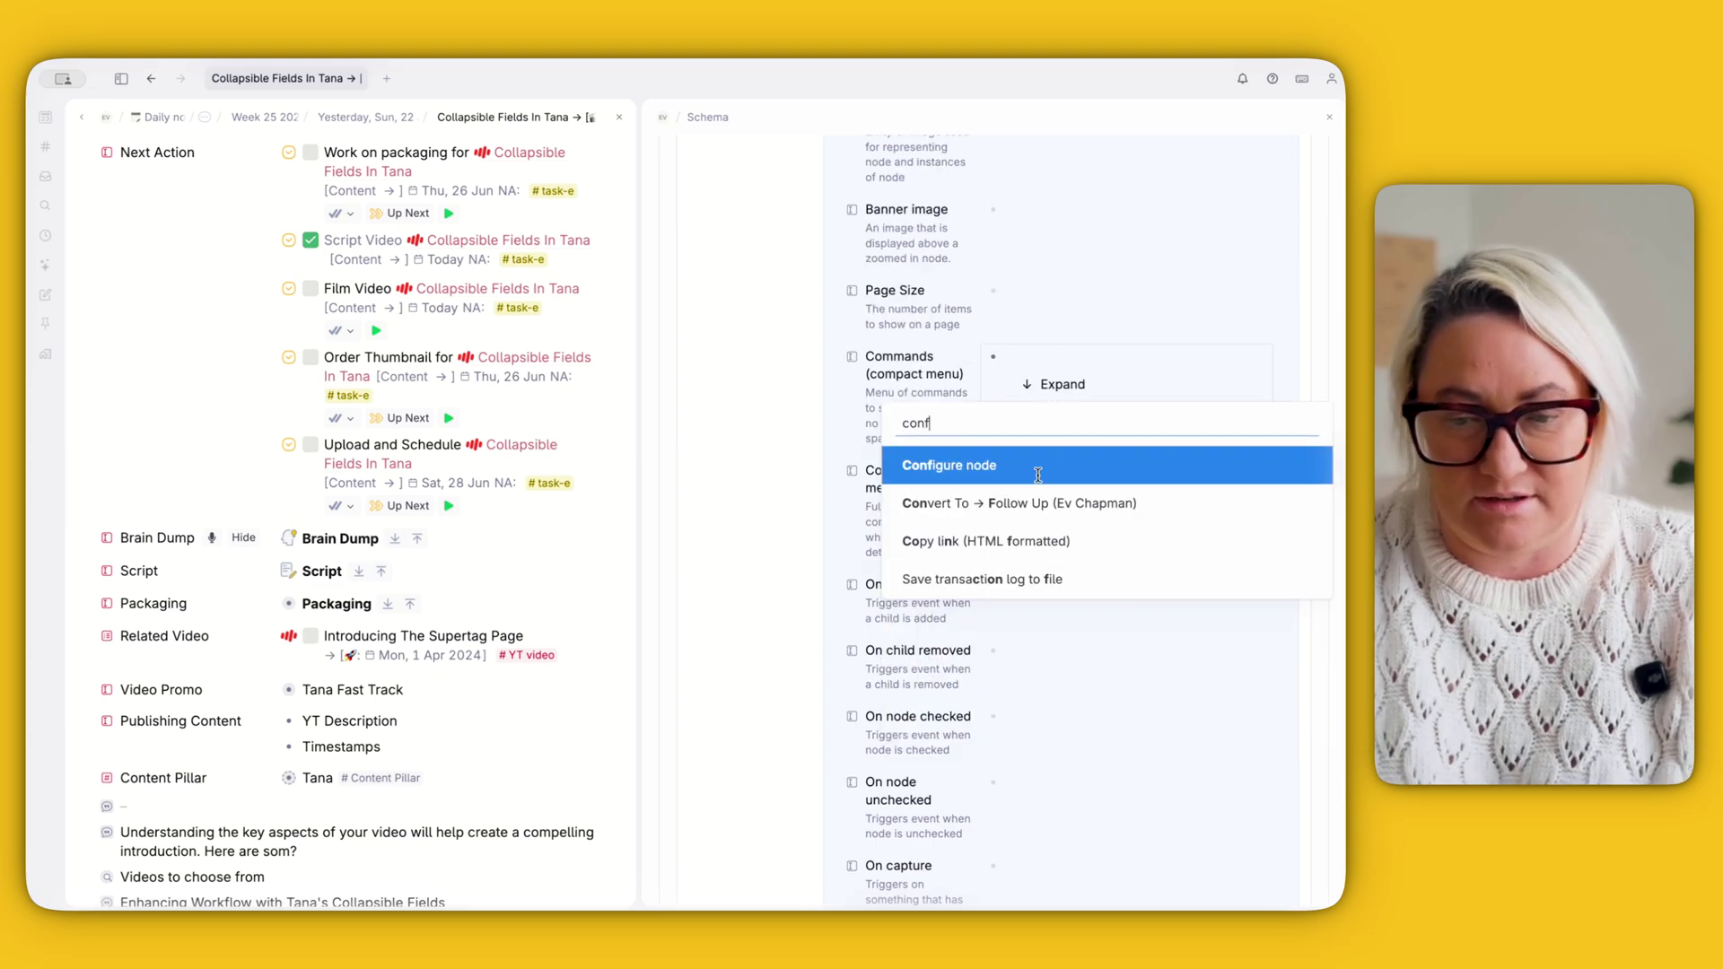
pyautogui.press('Return')
pyautogui.scroll(-1, 1036, 604)
pyautogui.click(1117, 535)
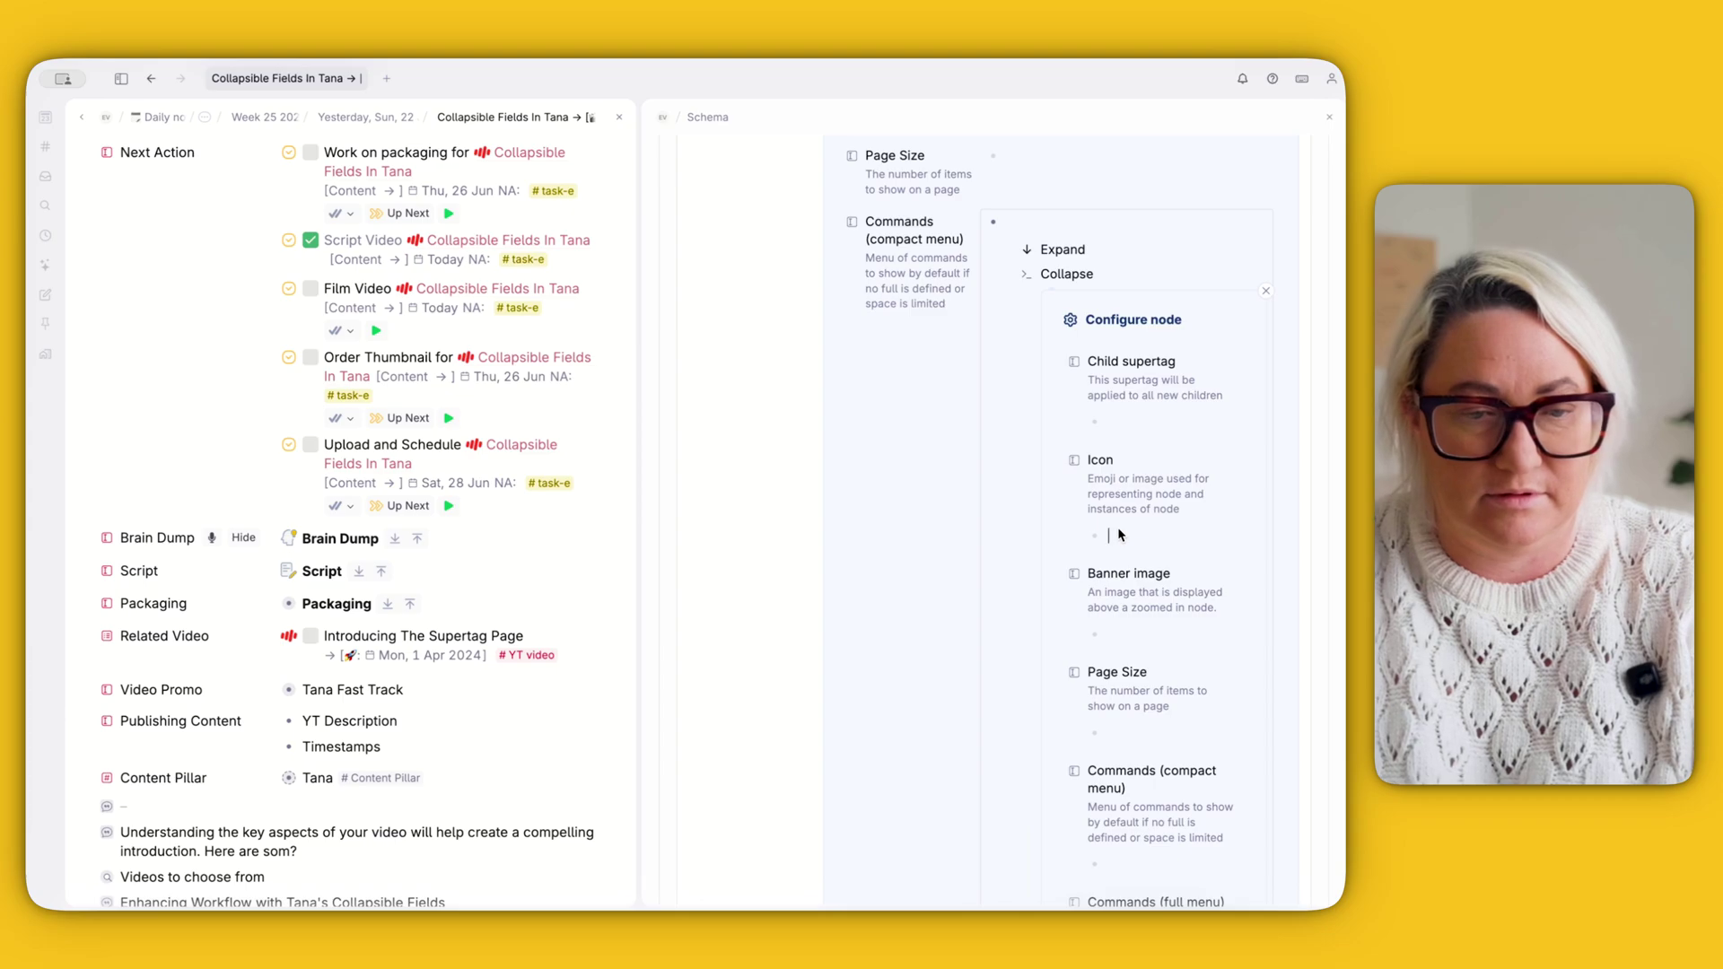
pyautogui.write('↑')
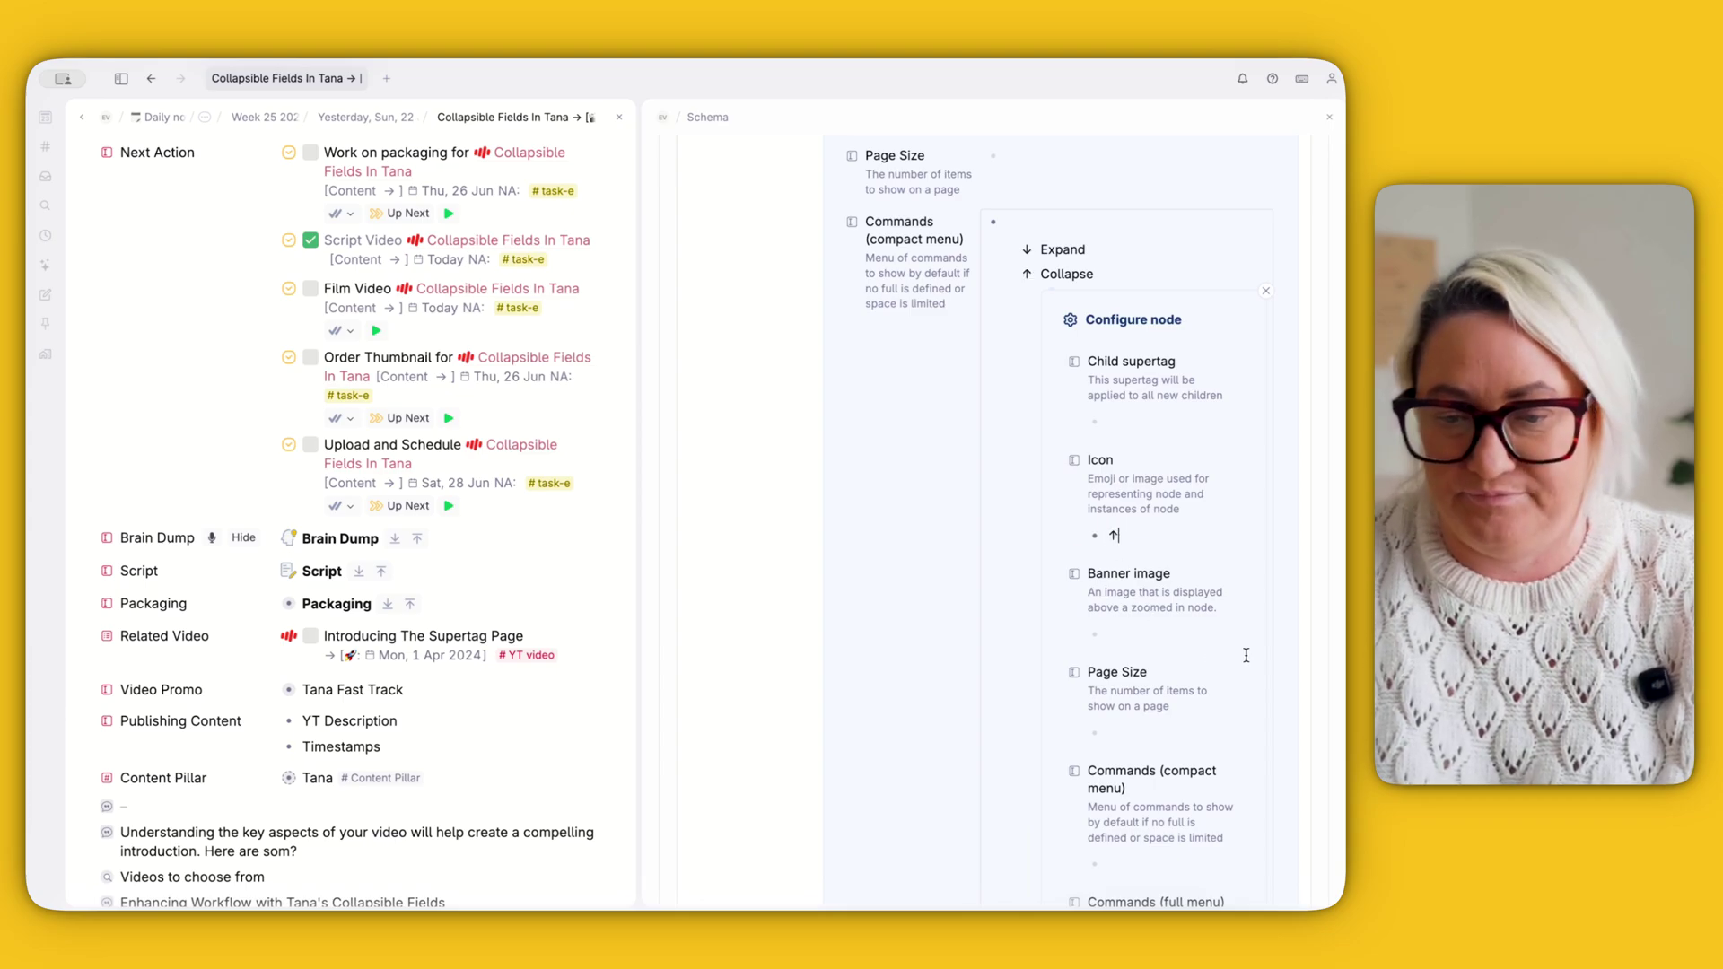
pyautogui.scroll(3, 1244, 539)
pyautogui.click(1254, 349)
# Step: Delete the Expand and Collapse label text, keeping only the arrows, and close the configuration
pyautogui.scroll(1, 1167, 404)
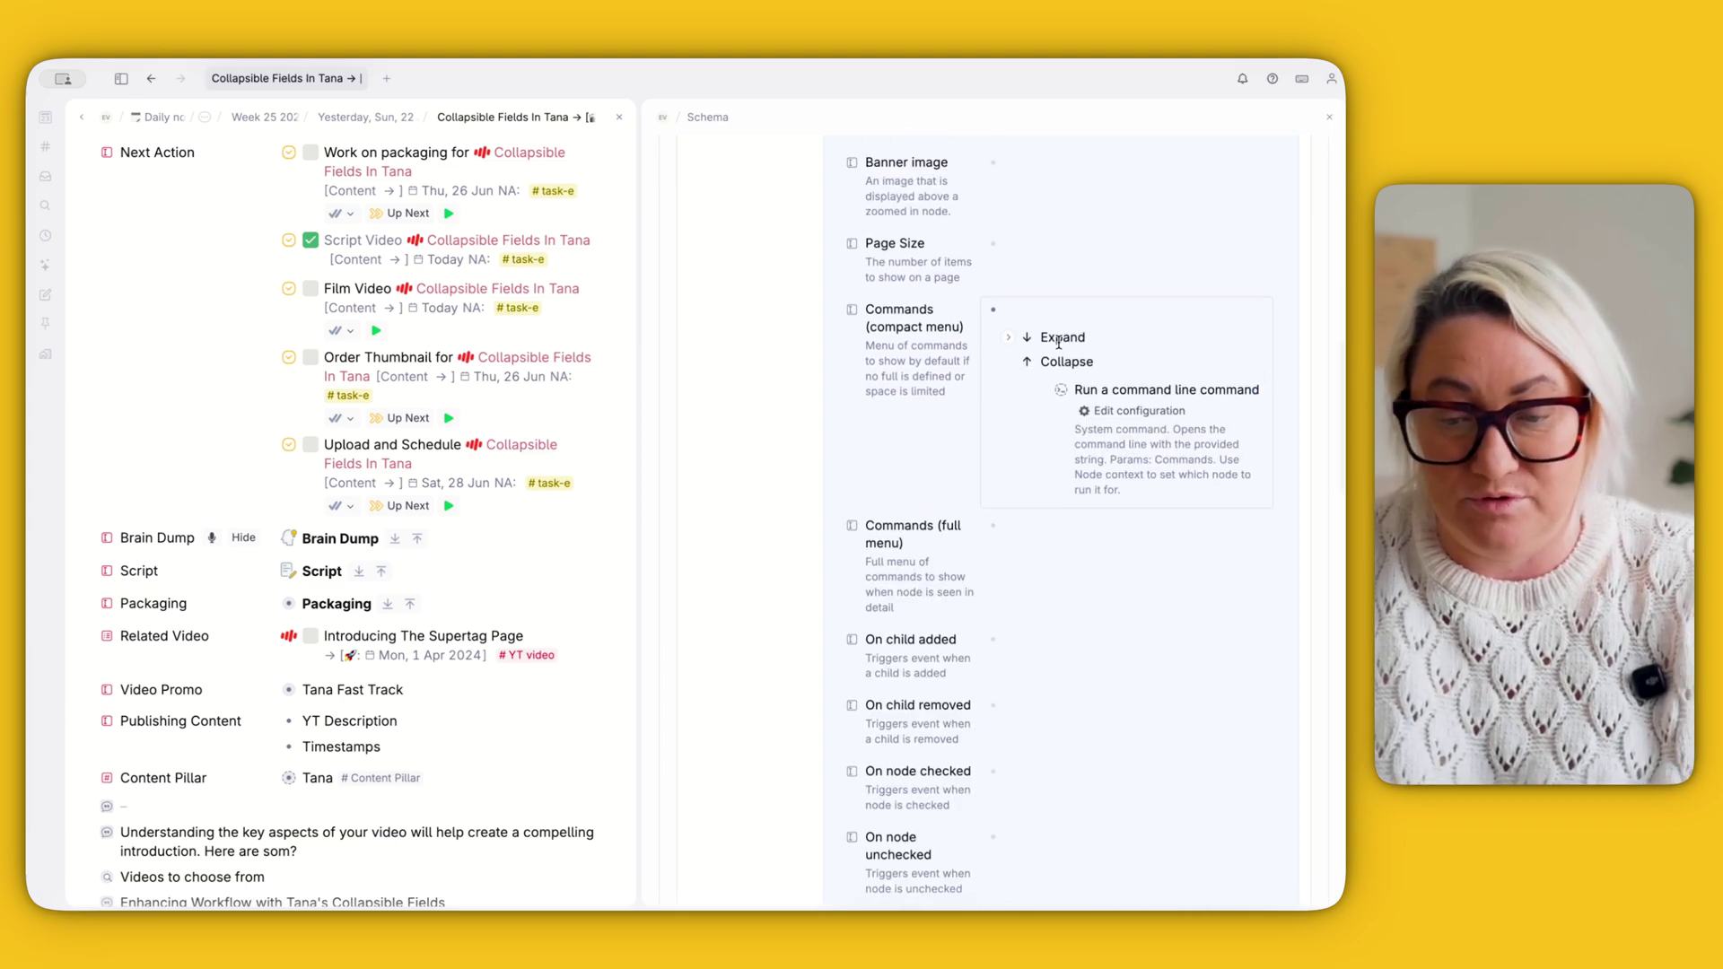
pyautogui.doubleClick(1061, 338)
pyautogui.press('BackSpace')
pyautogui.doubleClick(1060, 361)
pyautogui.press('BackSpace')
pyautogui.scroll(5, 1248, 359)
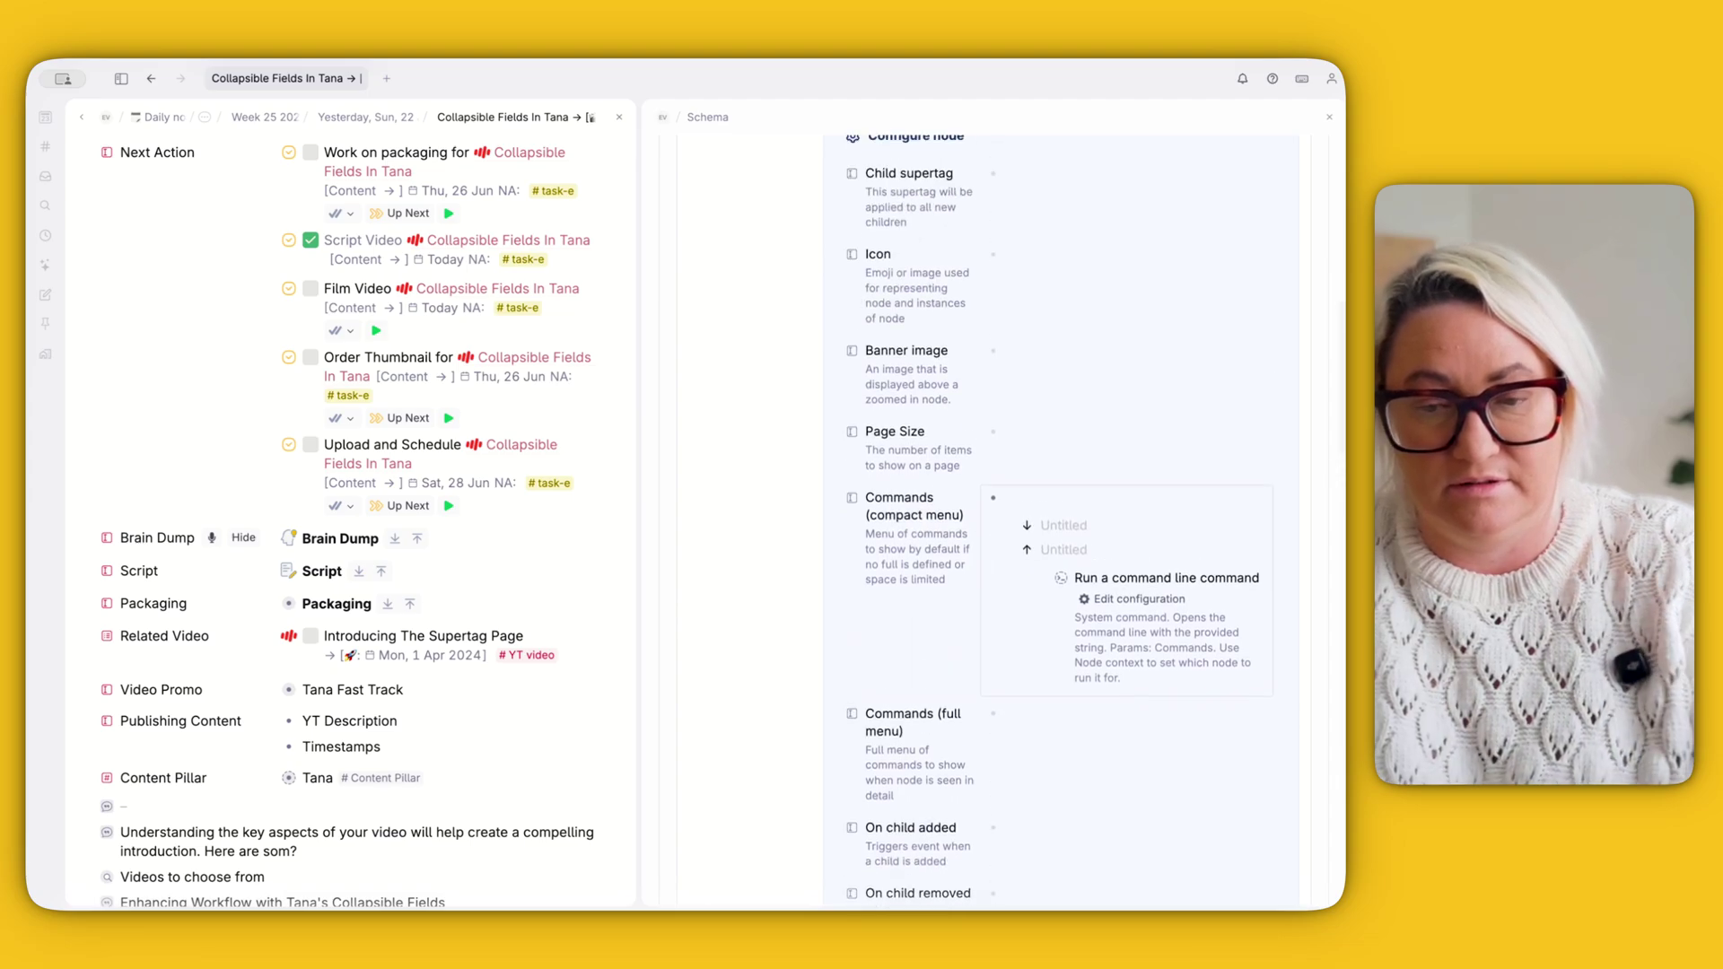
pyautogui.click(1298, 258)
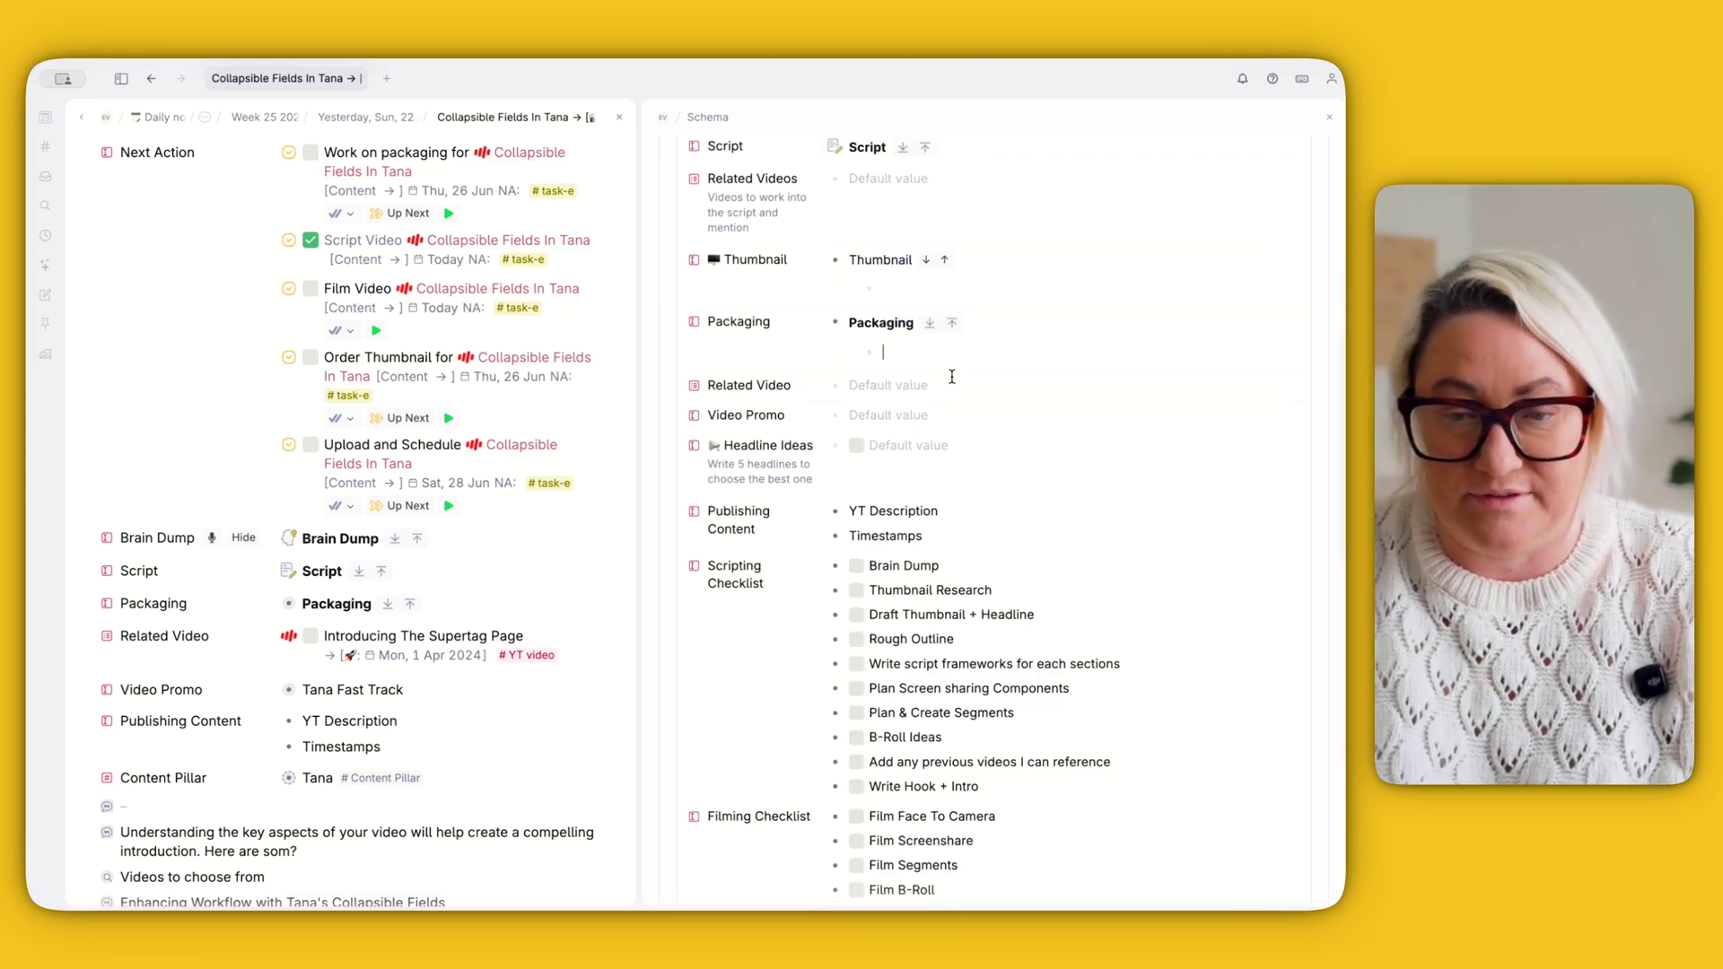
pyautogui.scroll(1, 933, 323)
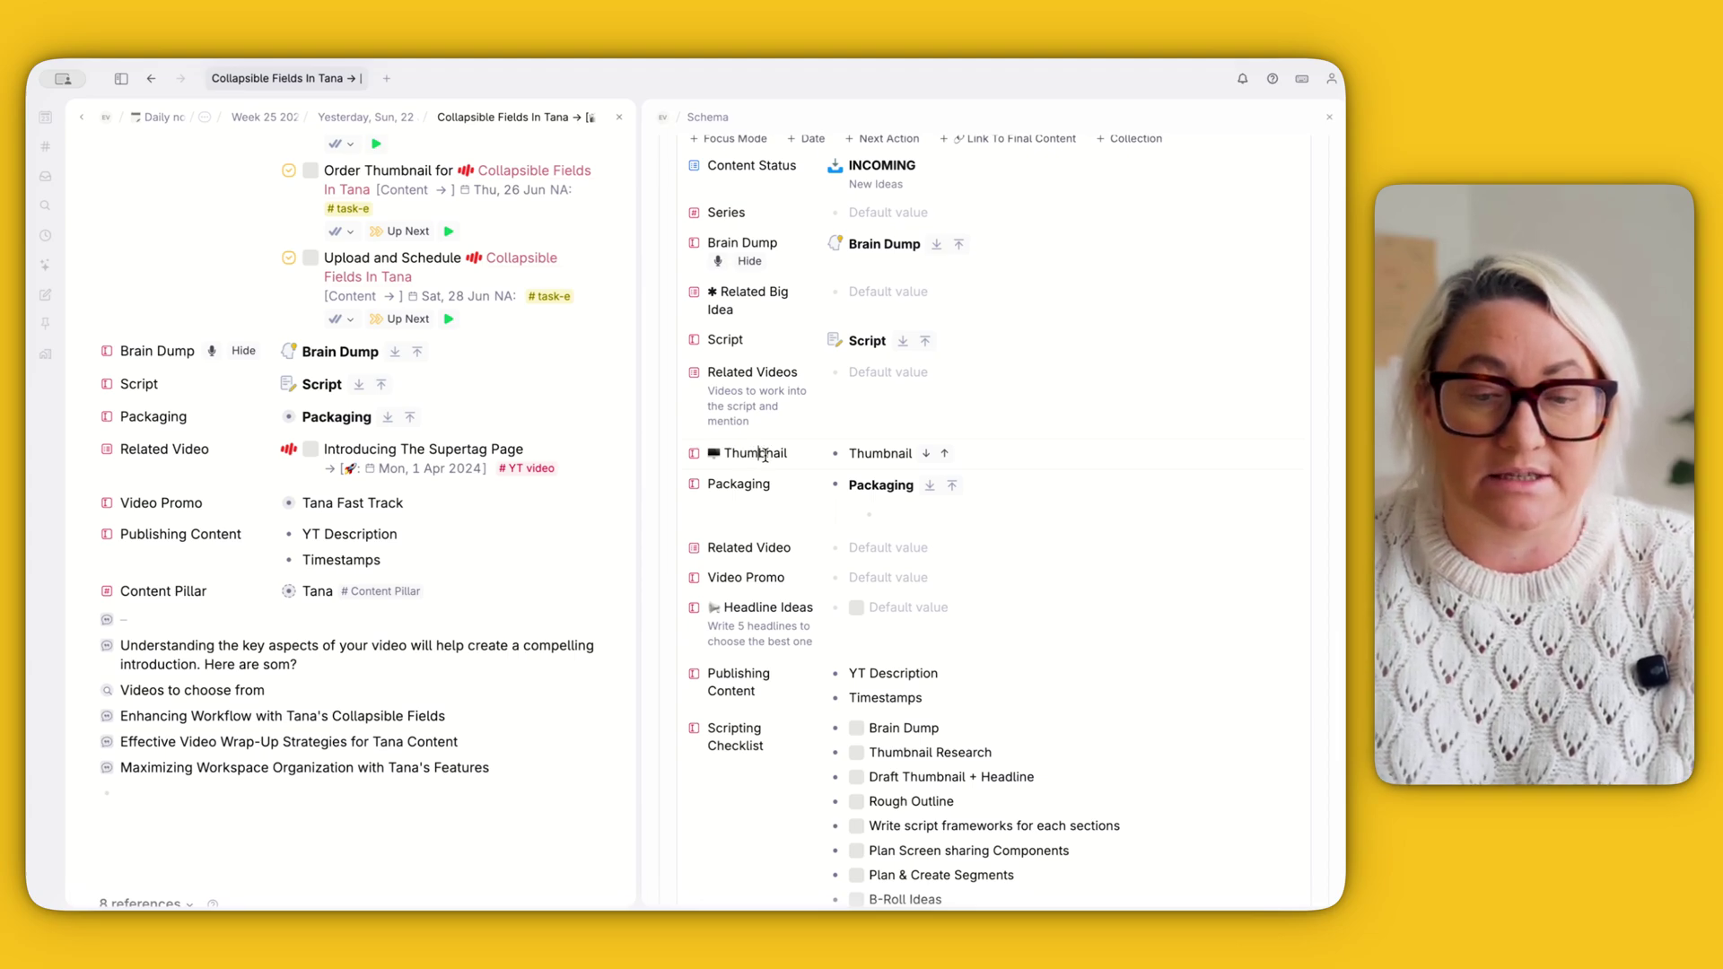
# Step: Run 'Update default values' so the schema's Thumbnail and Packaging defaults are applied
pyautogui.press('super+k')
pyautogui.write('update')
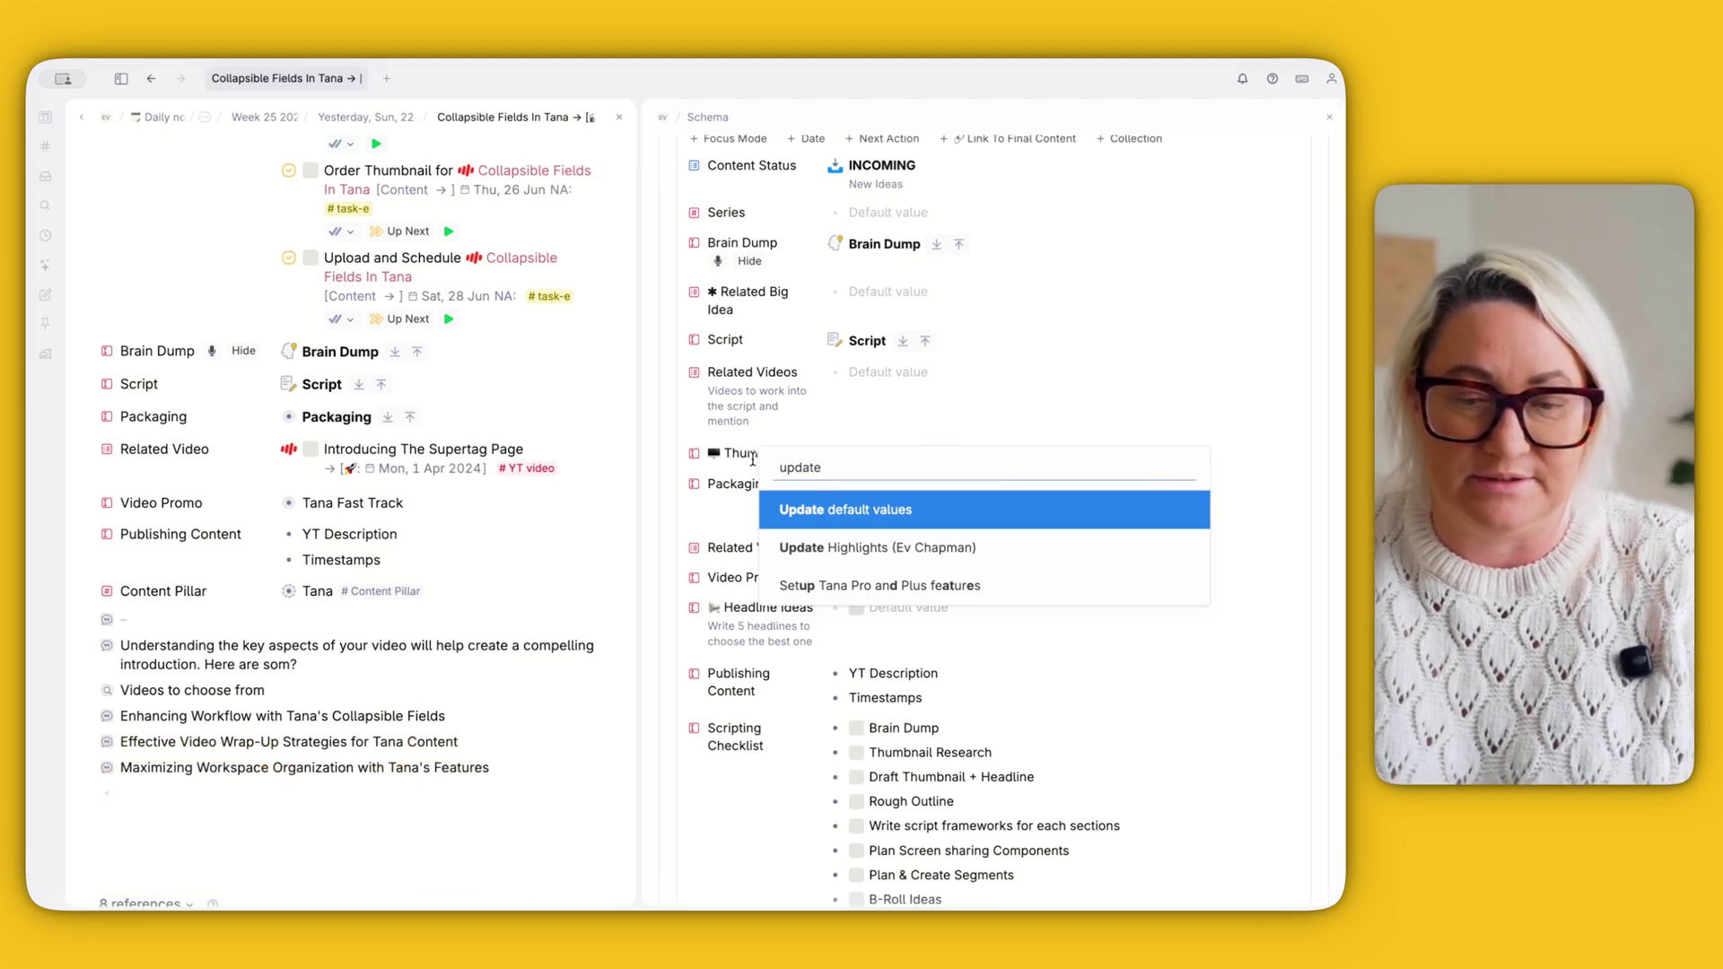
pyautogui.press('Return')
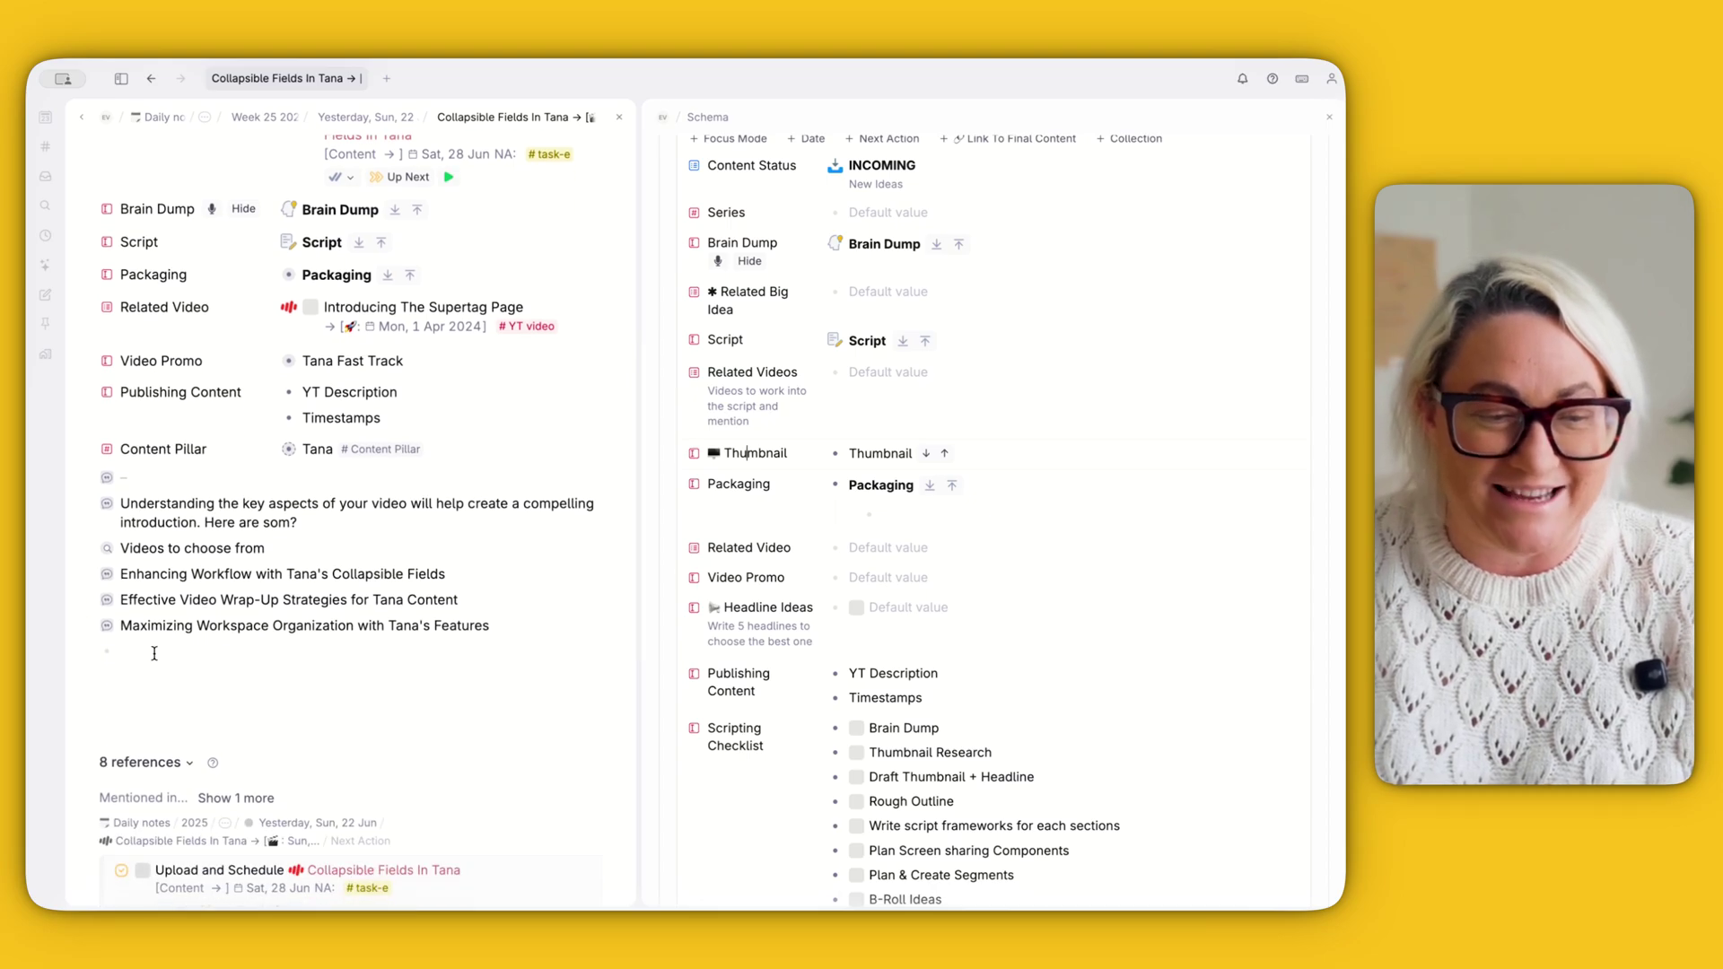
# Step: Add a 'Create Collapsible Field' bullet on the video page and convert it to a command node
pyautogui.click(154, 653)
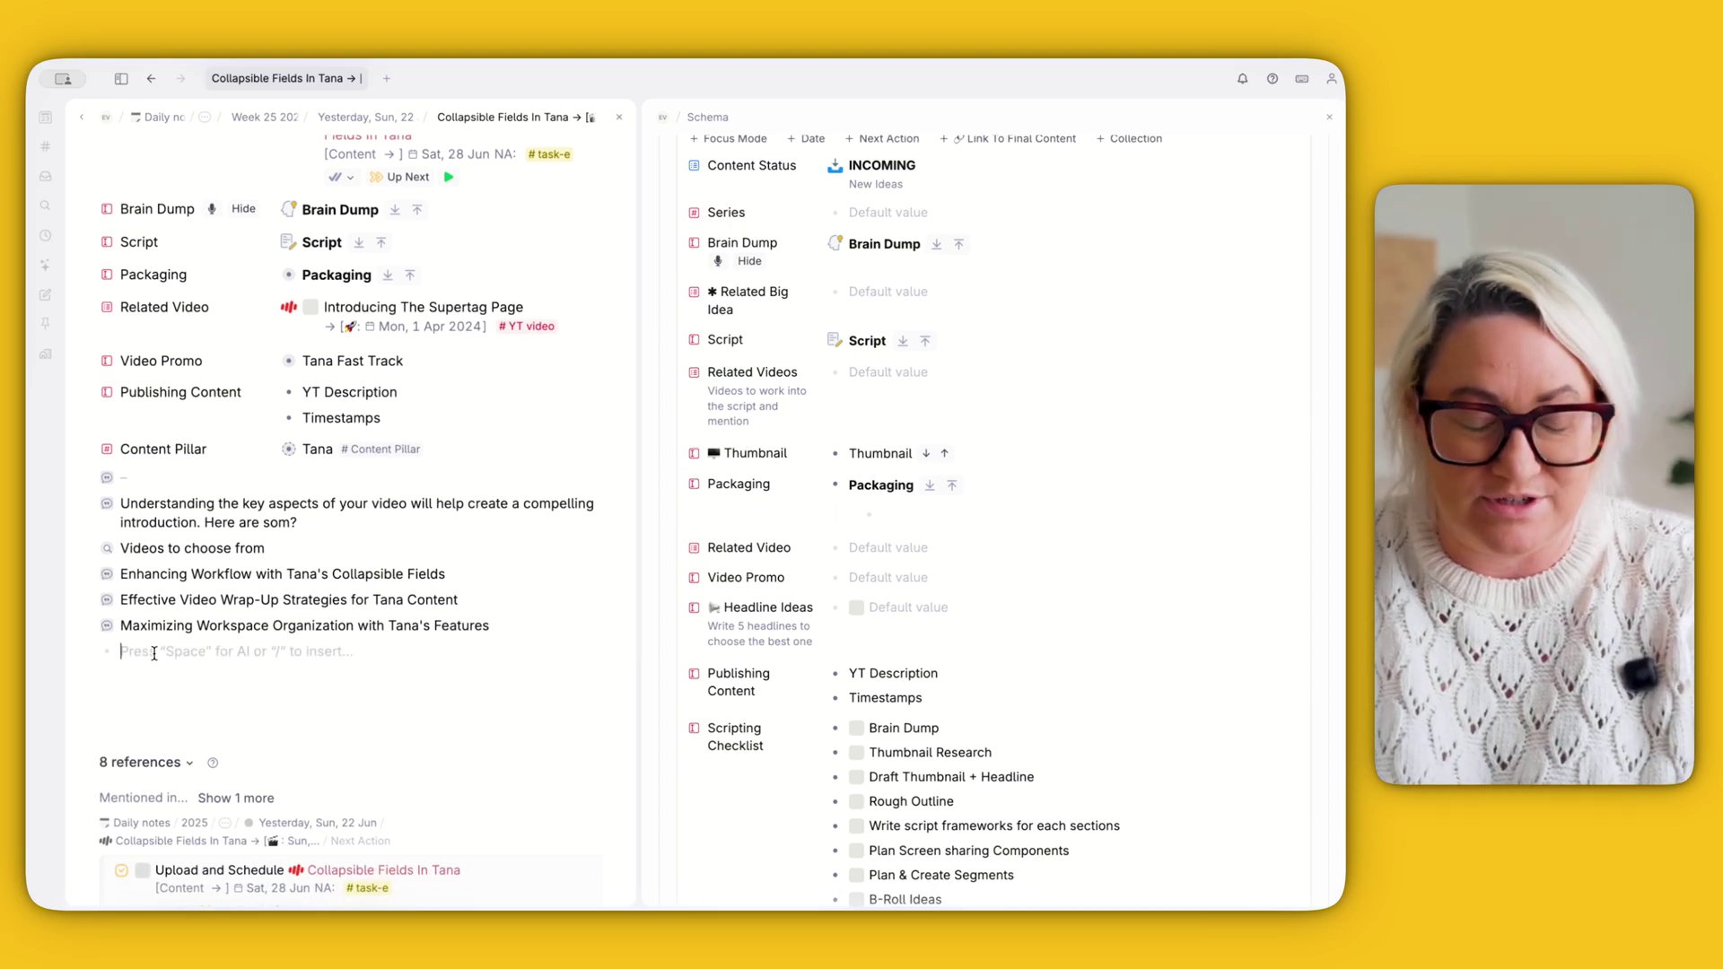
pyautogui.write('Create Colla')
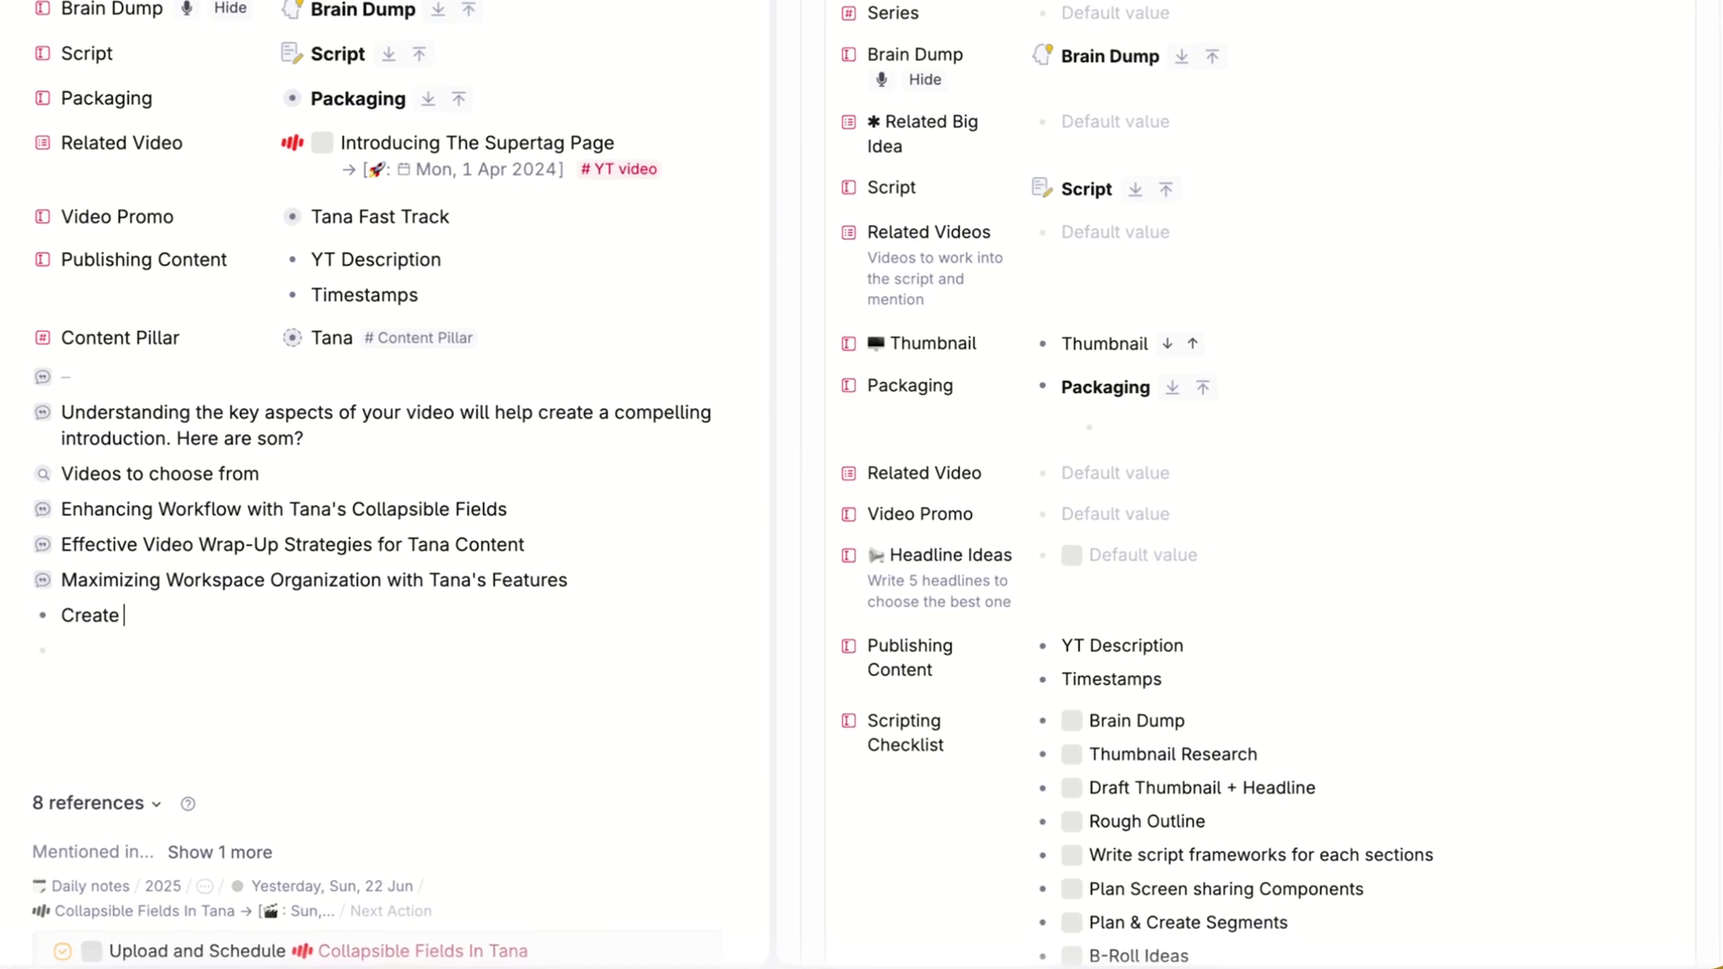
pyautogui.write('psible Fie')
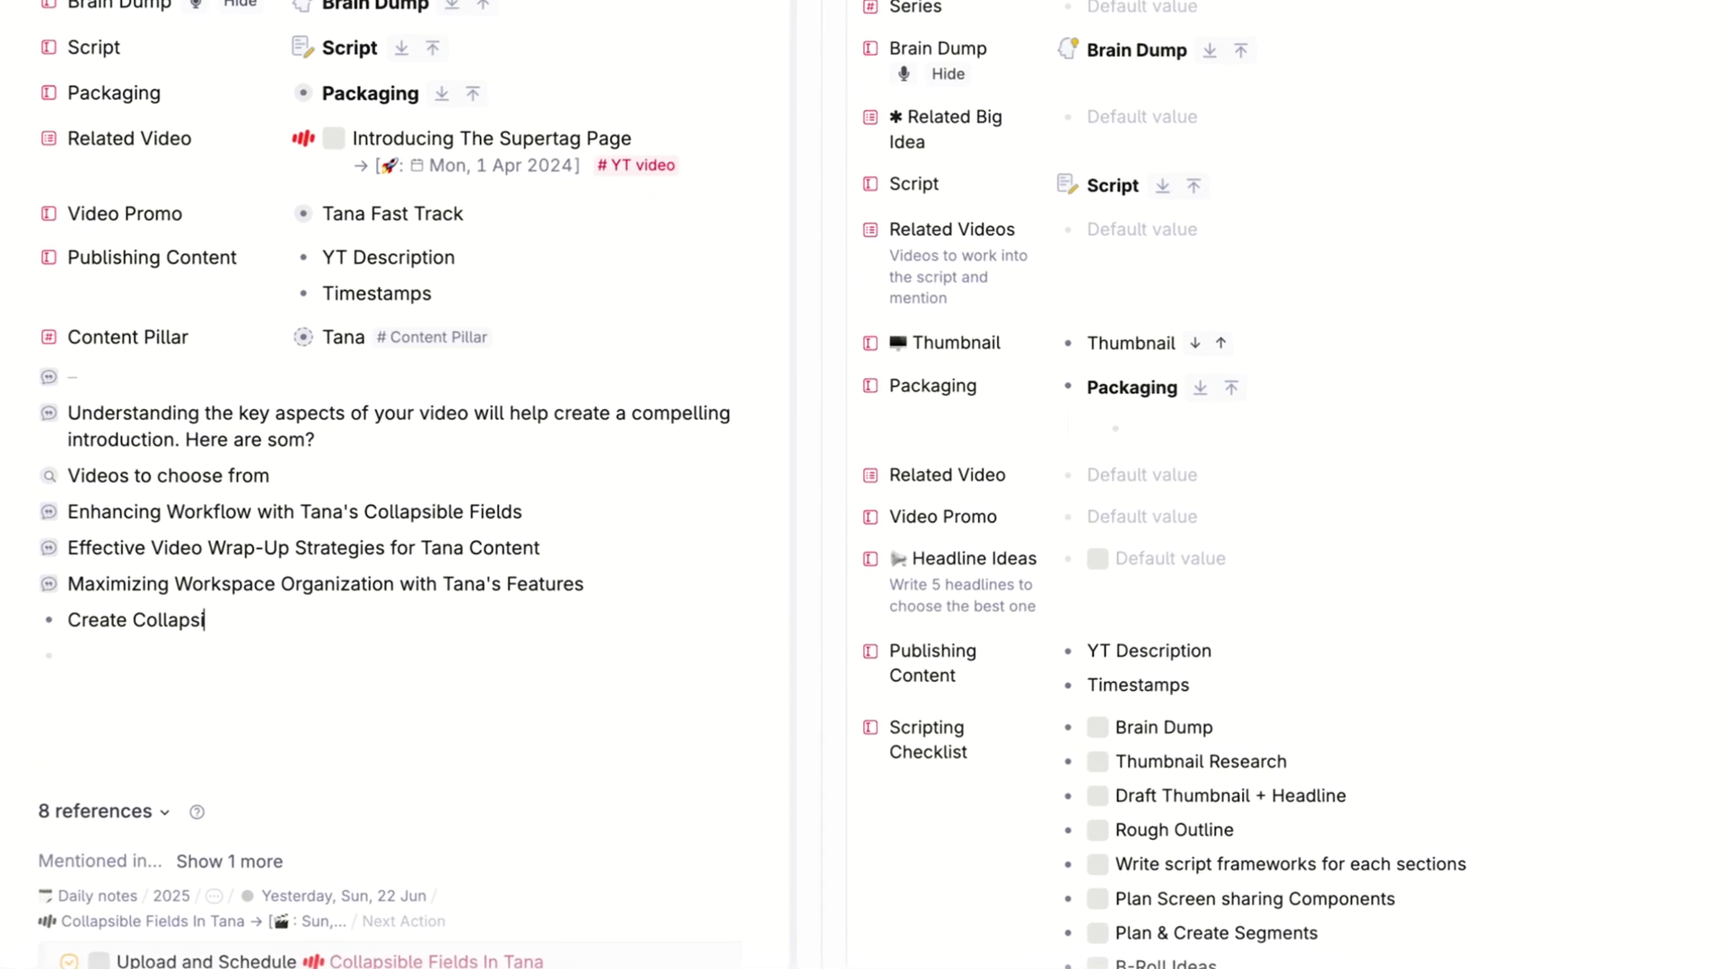
pyautogui.write('ld')
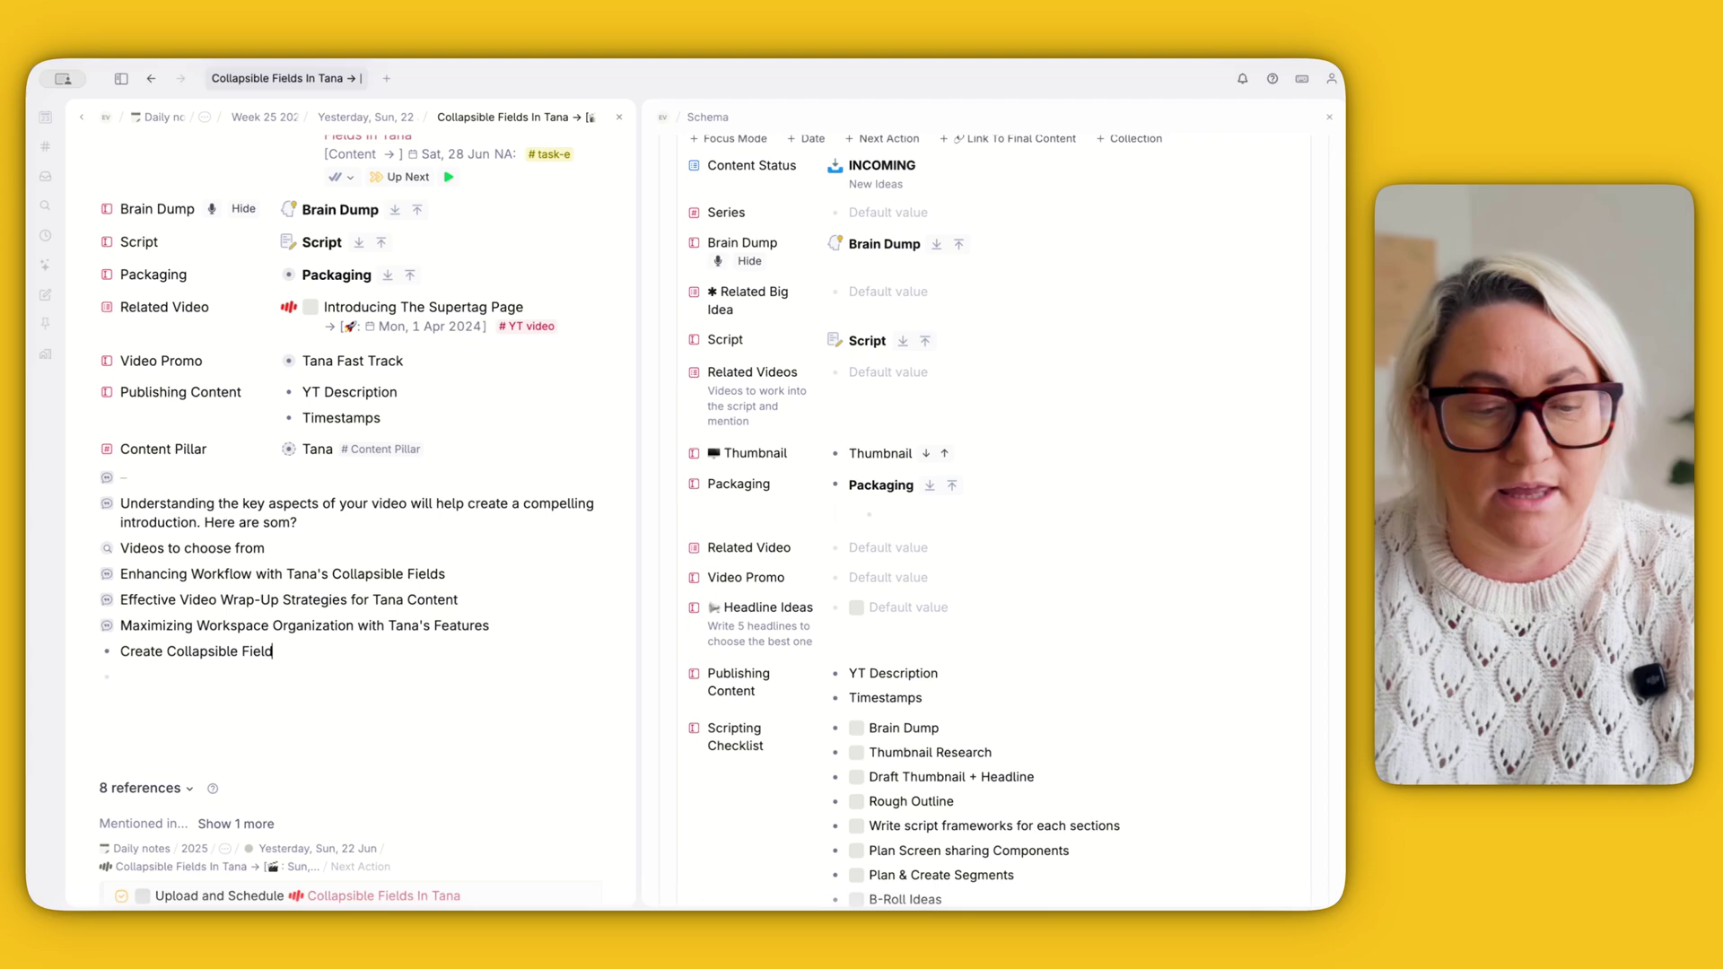
pyautogui.press('super+k')
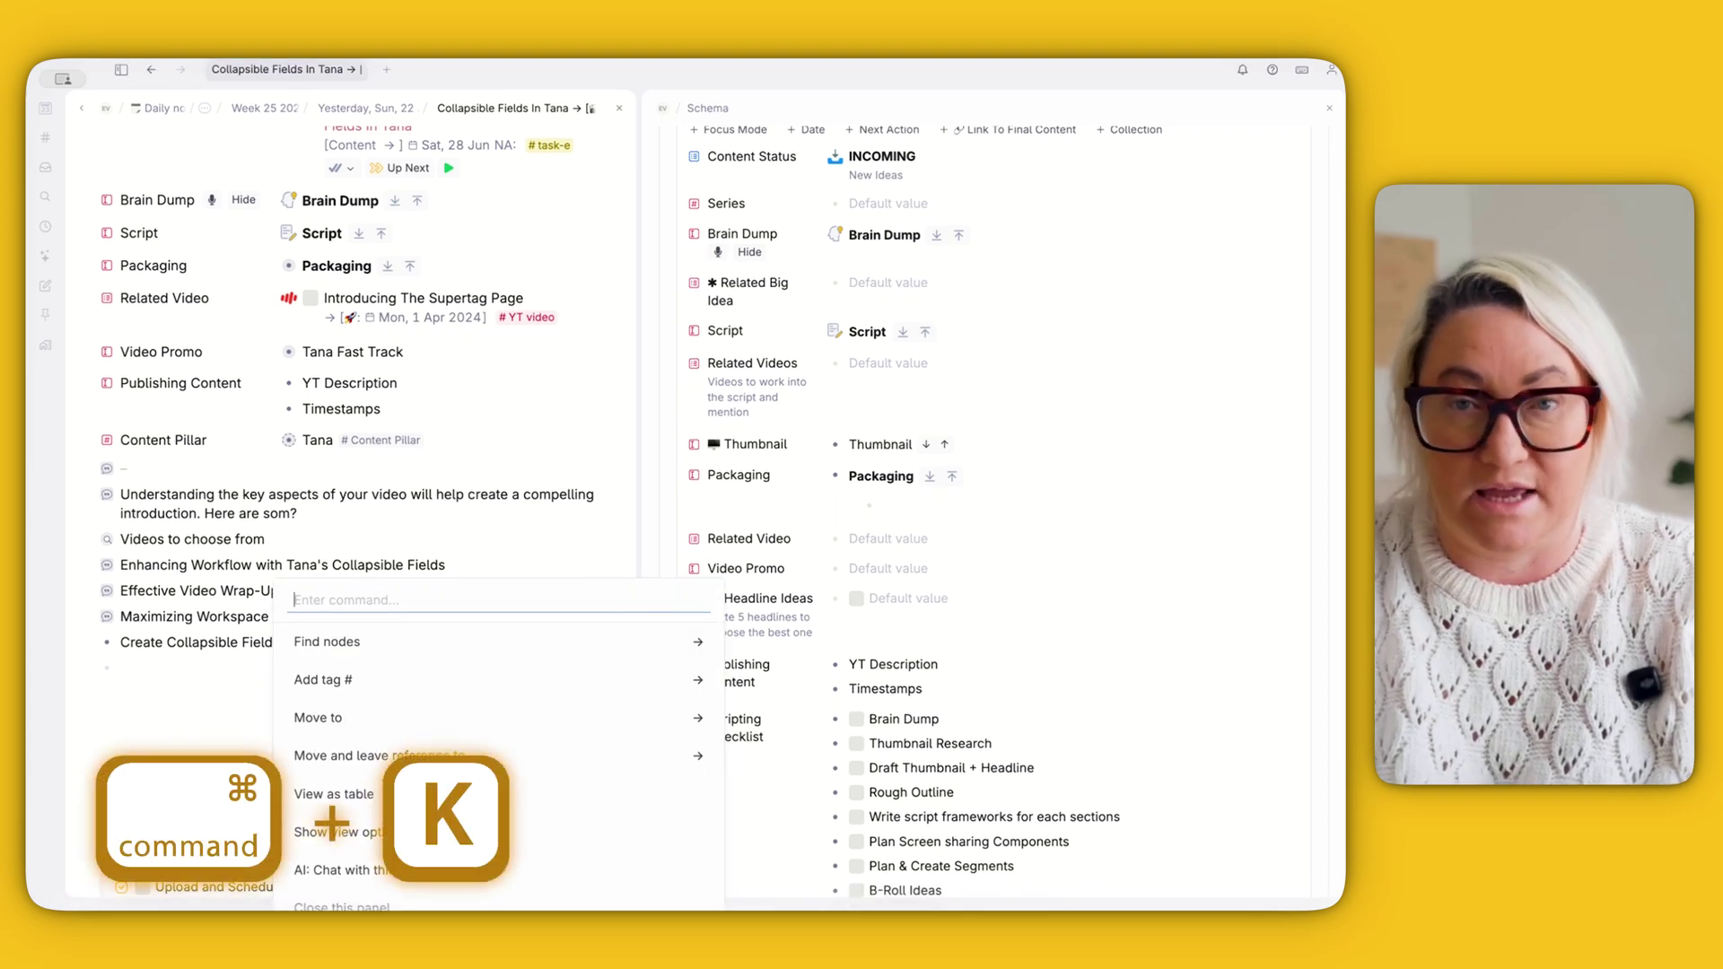
pyautogui.write('comm')
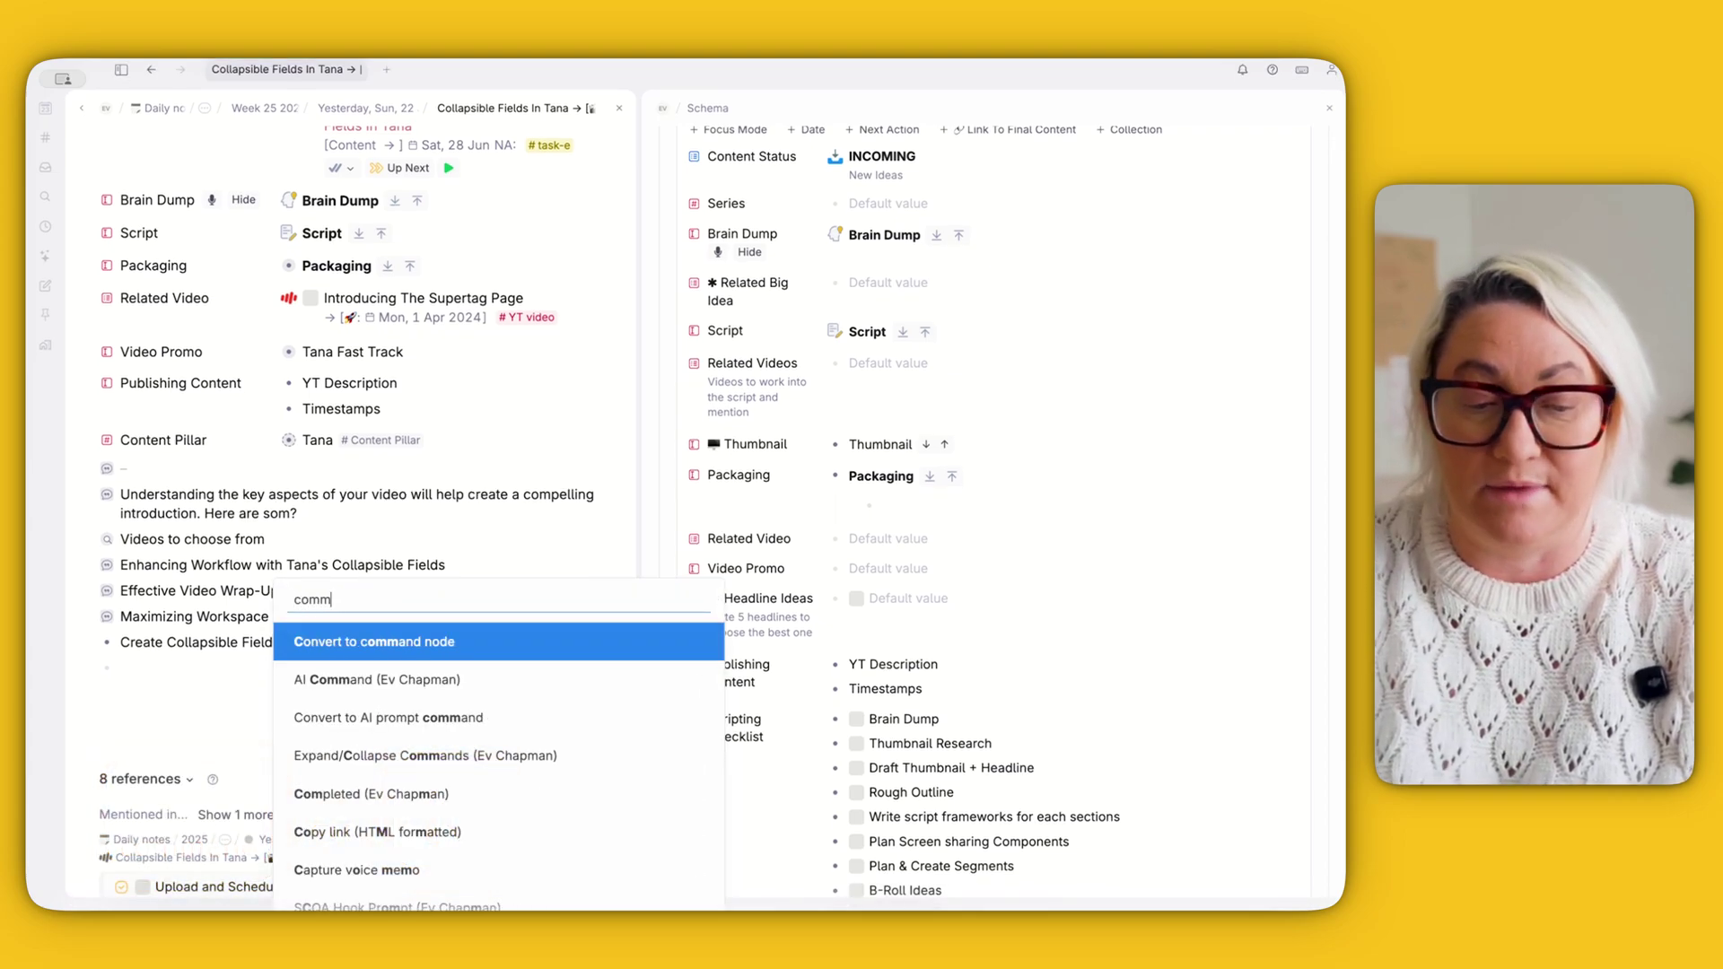
pyautogui.press('Return')
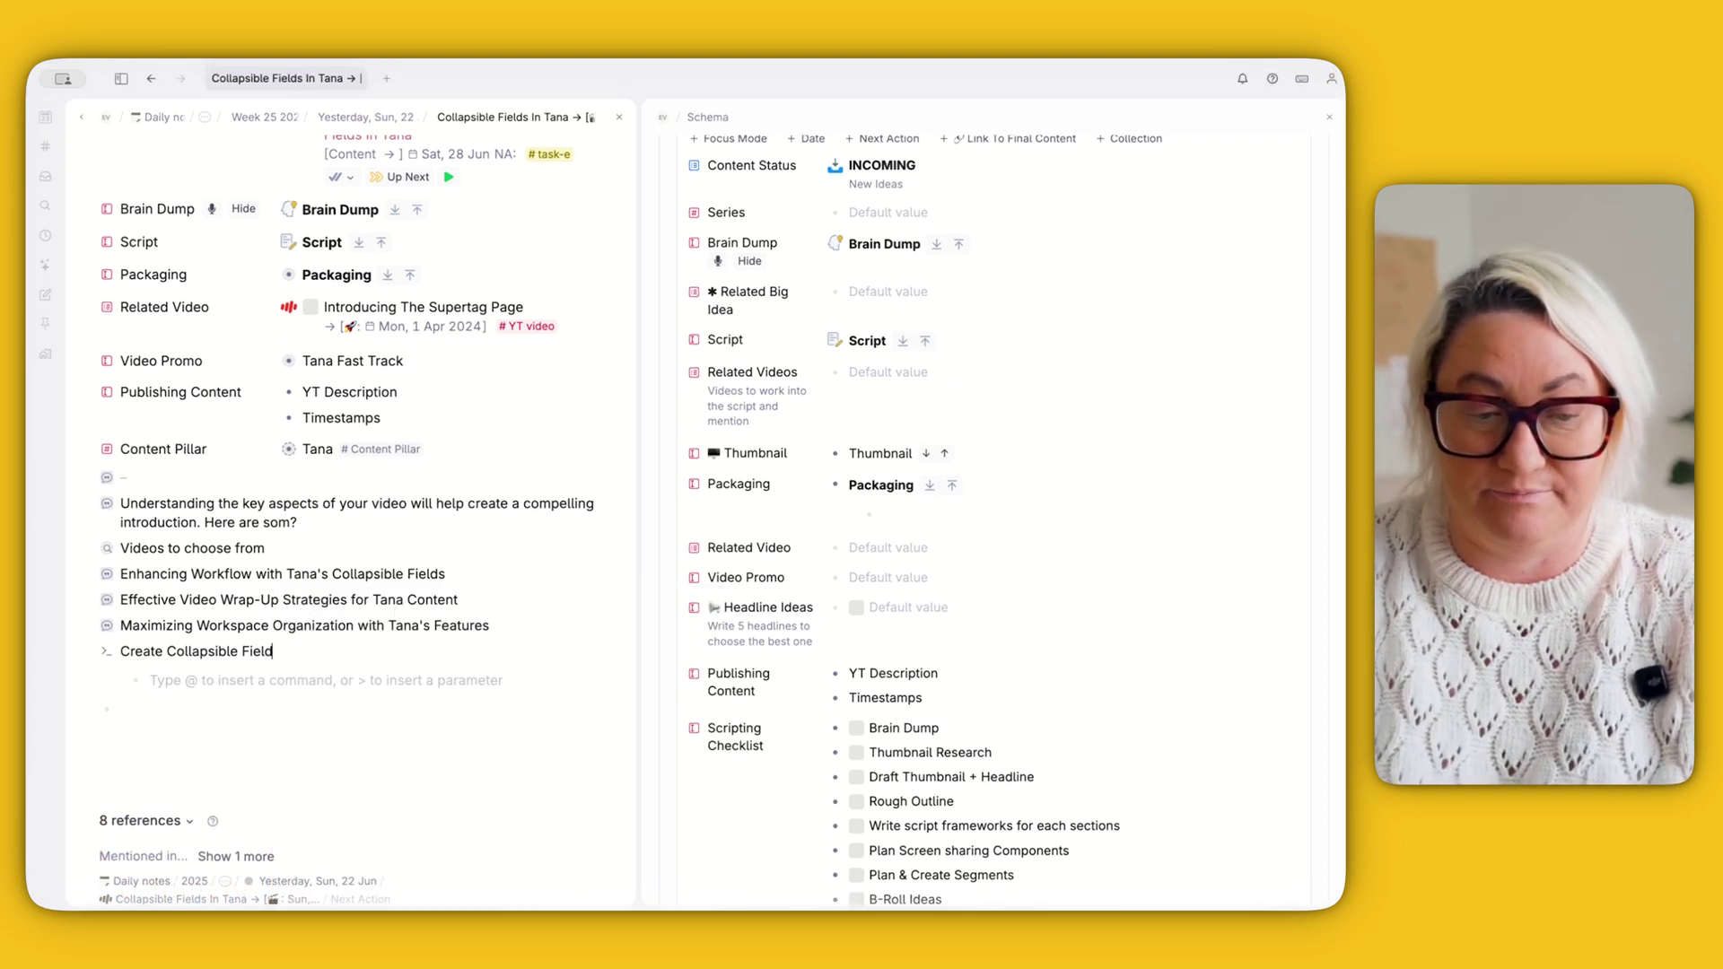
# Step: Add an 'insert cloned copies of nodes' command under Create Collapsible Field and open its configuration
pyautogui.click(194, 680)
pyautogui.write('@')
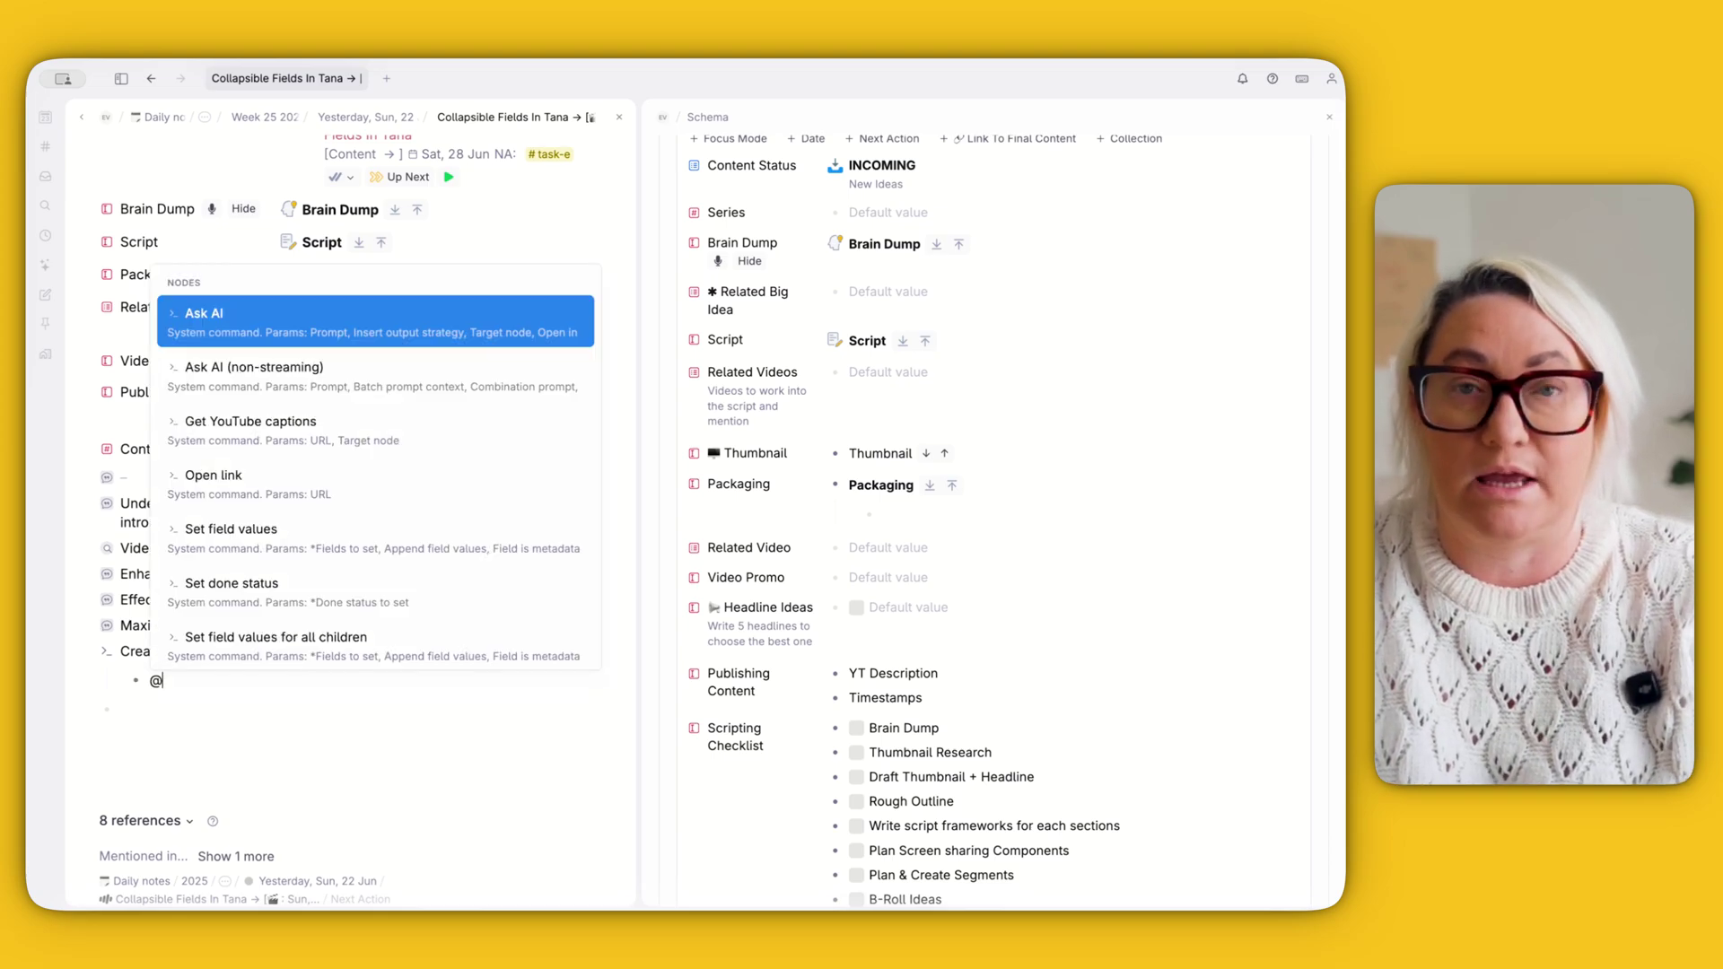
pyautogui.write('clone')
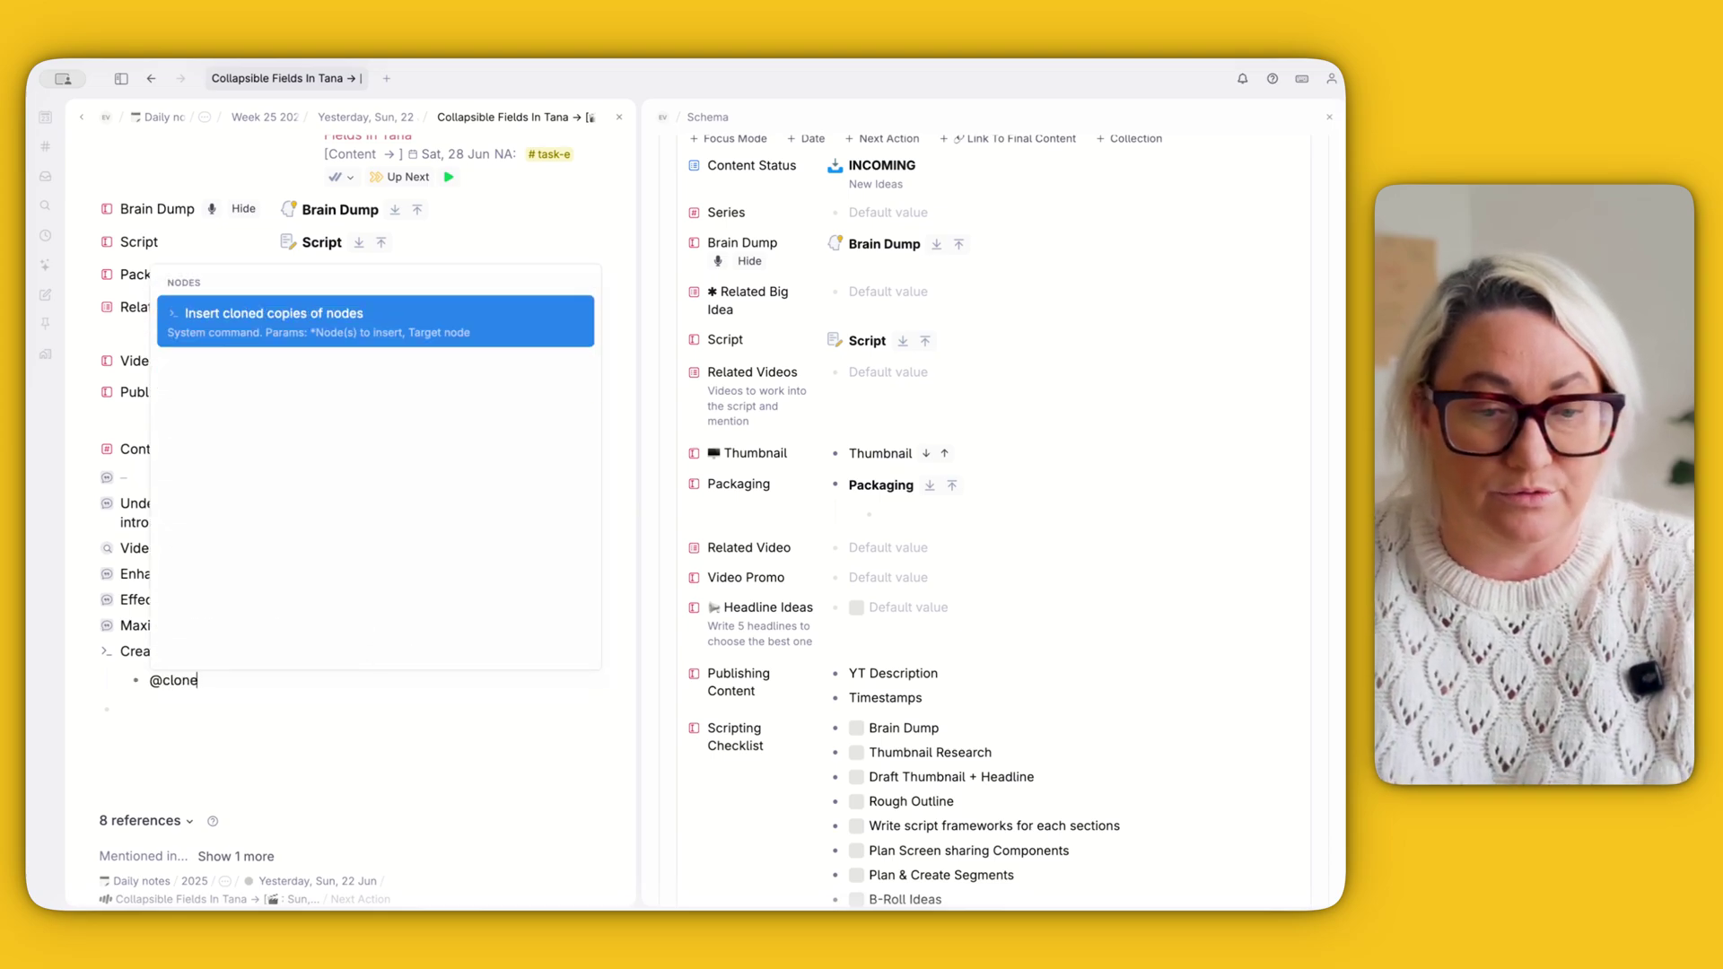
pyautogui.press('Return')
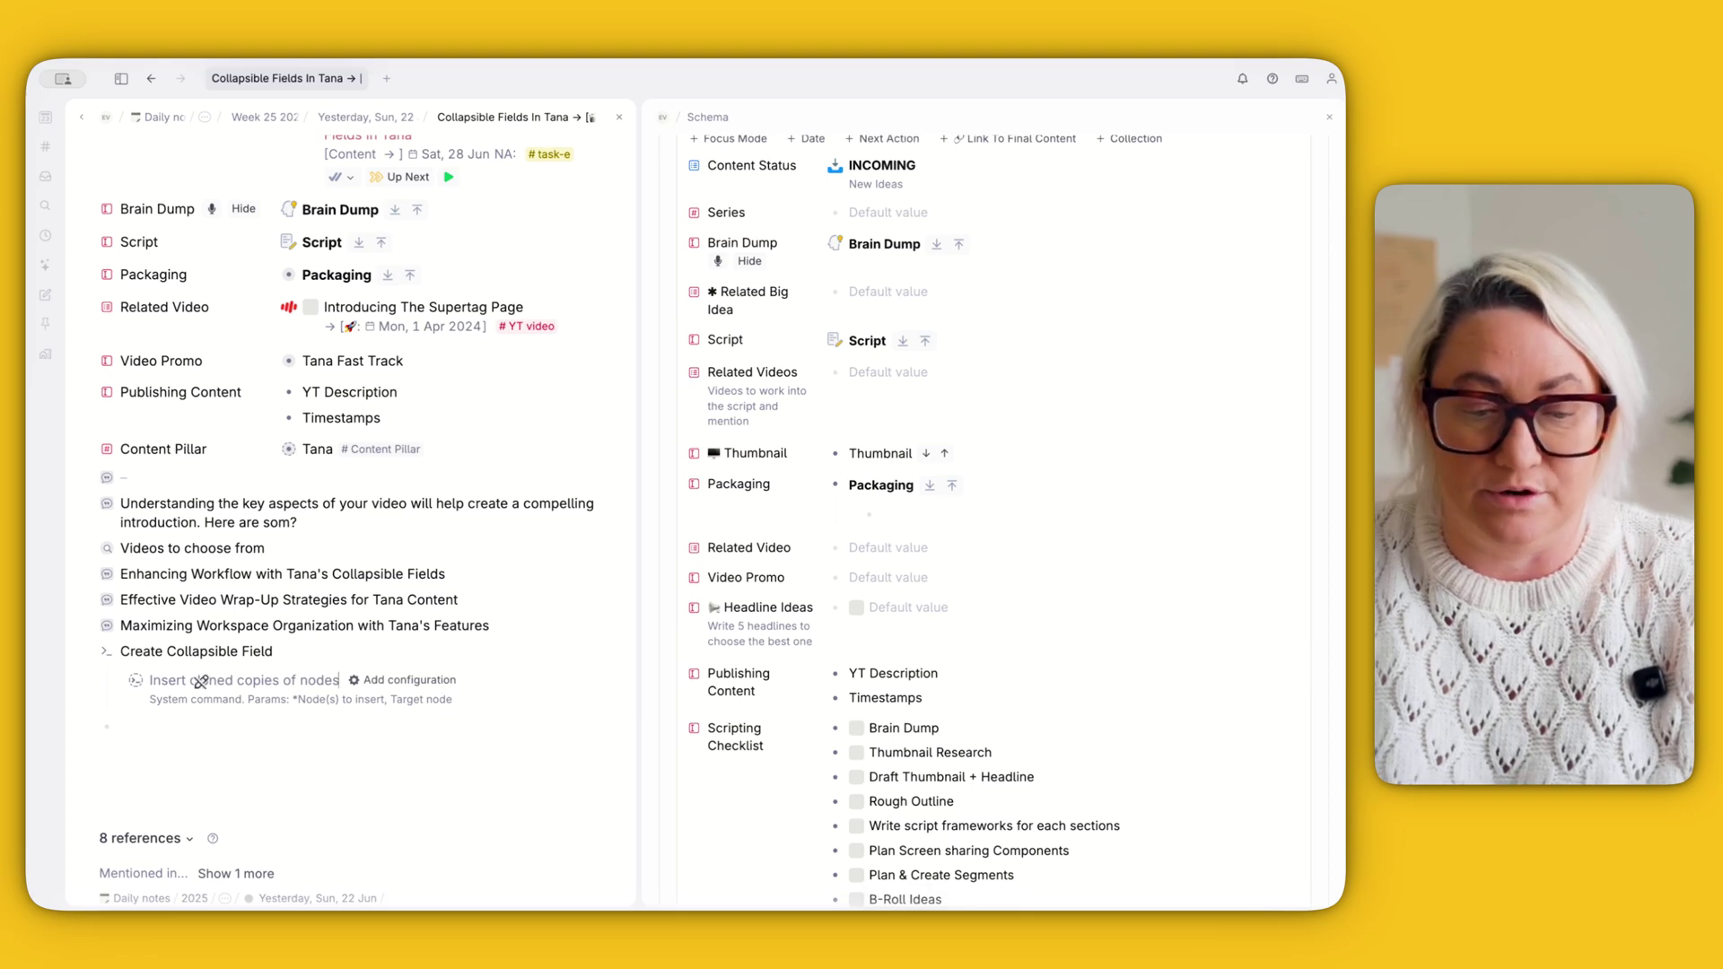
pyautogui.click(404, 680)
pyautogui.scroll(-2, 525, 615)
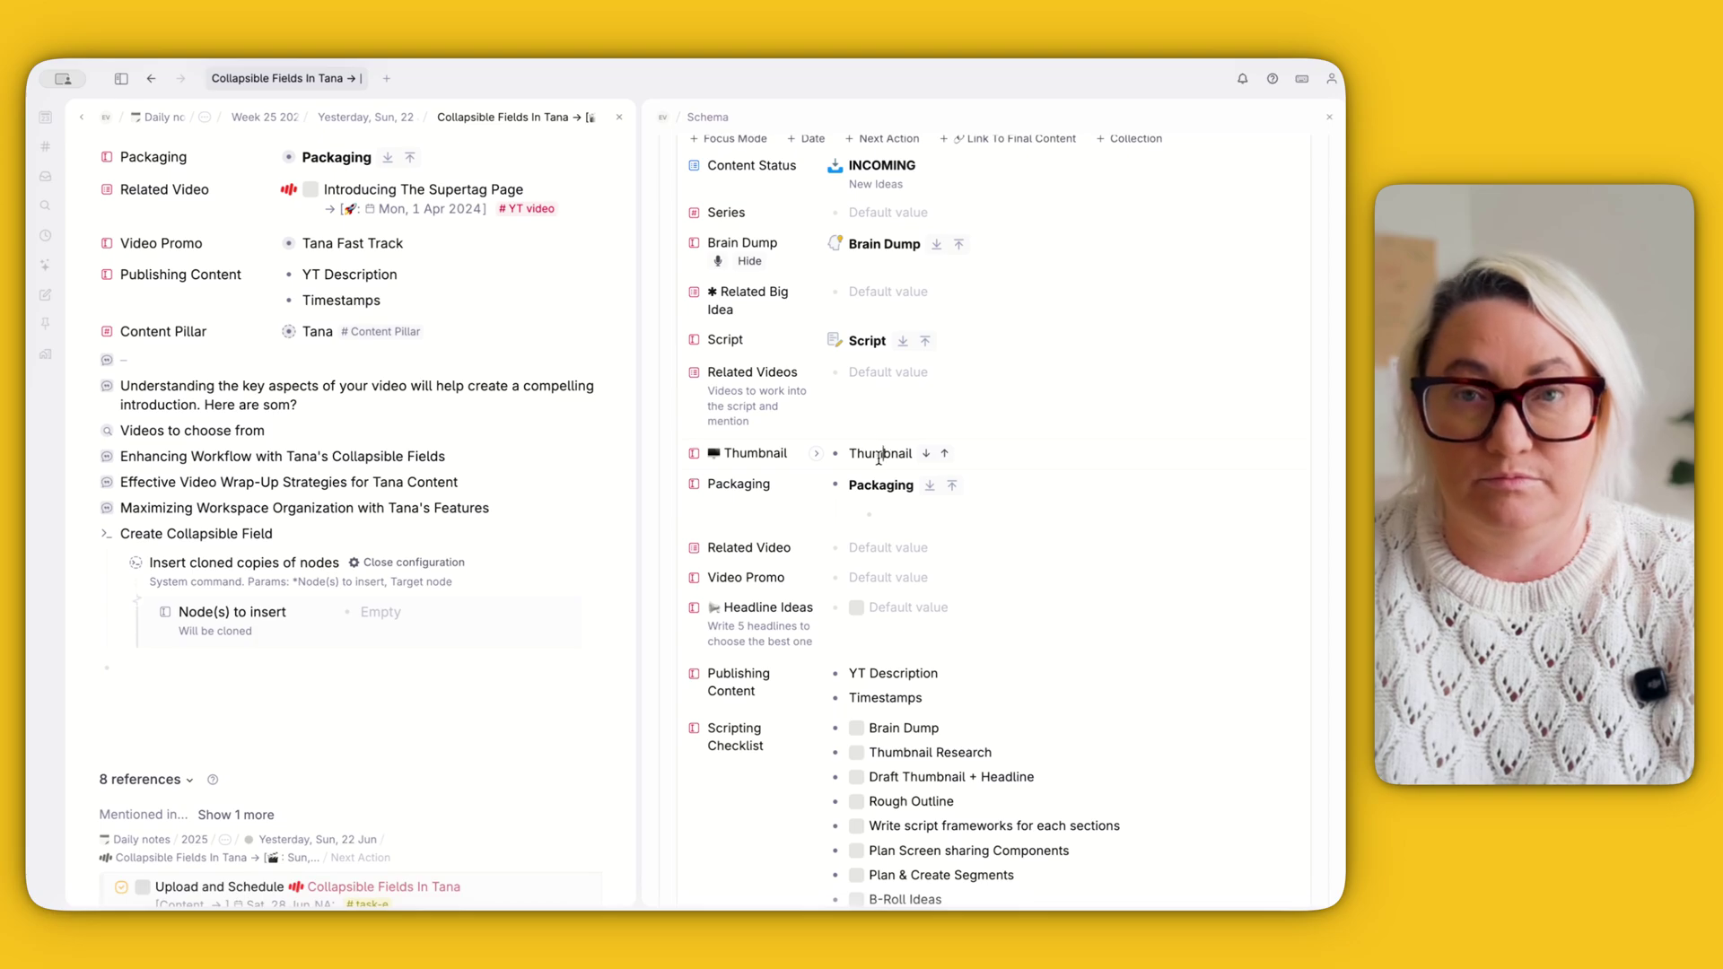
# Step: Set the node to insert to a plain copy of Thumbnail renamed 'Collapsible Field'
pyautogui.moveTo(885, 455); pyautogui.dragTo(381, 619)
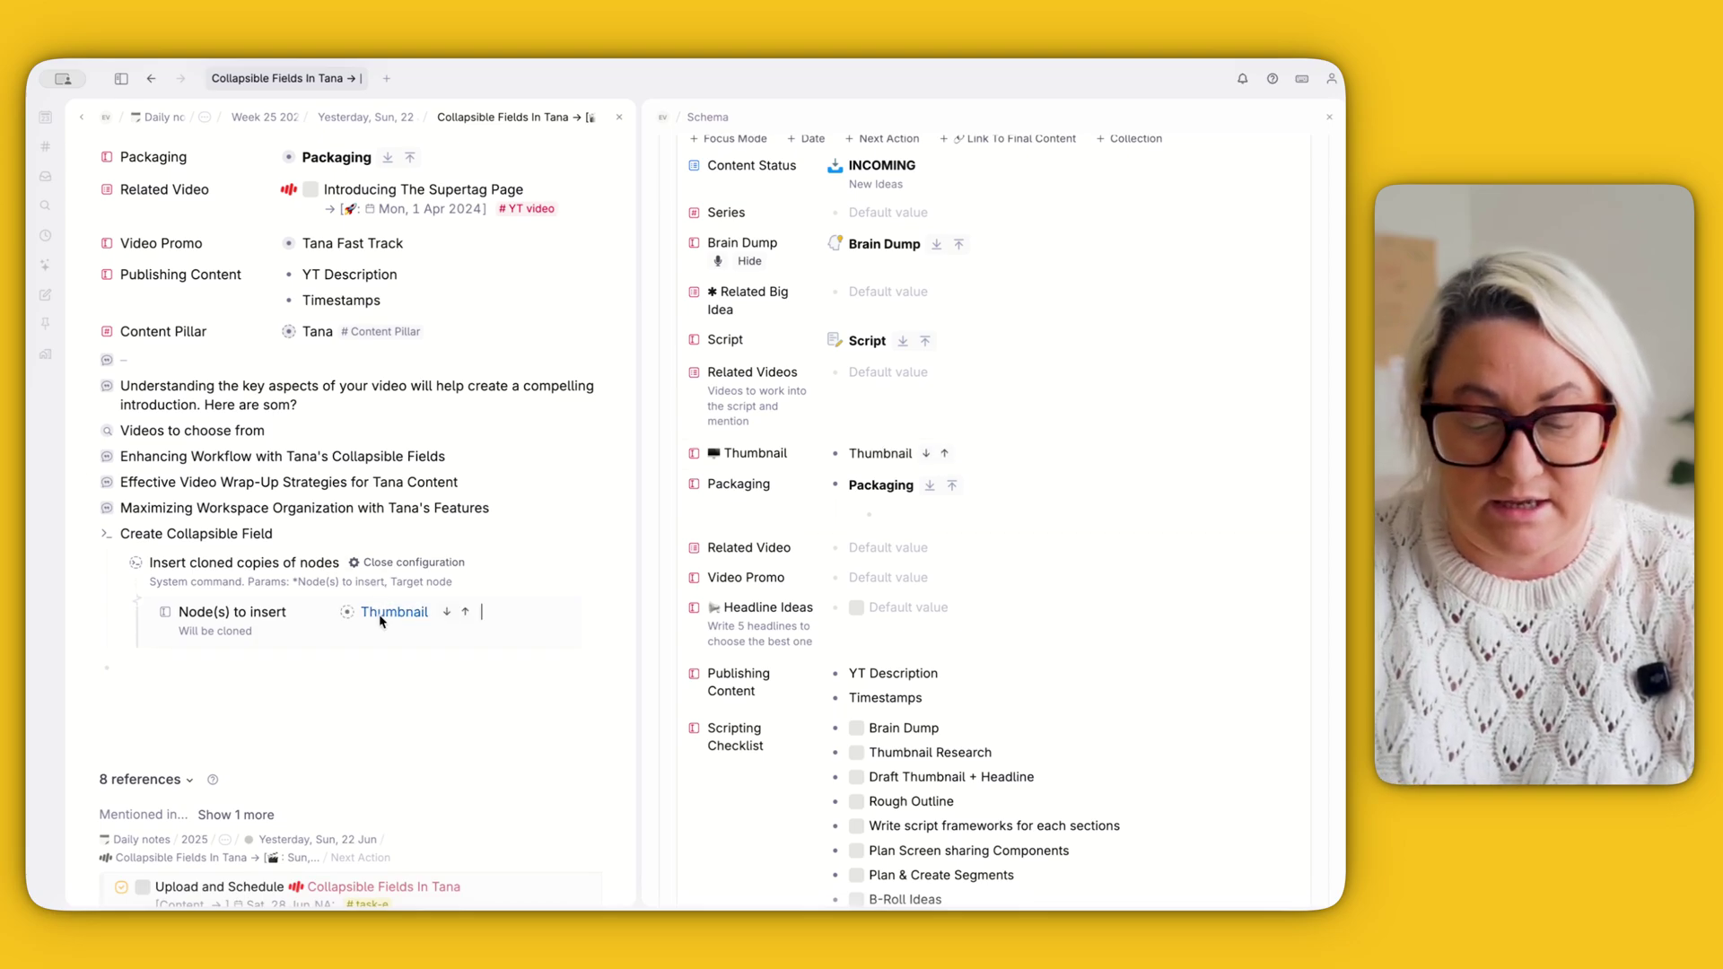
pyautogui.press('super+k')
pyautogui.write('clone')
pyautogui.press('Return')
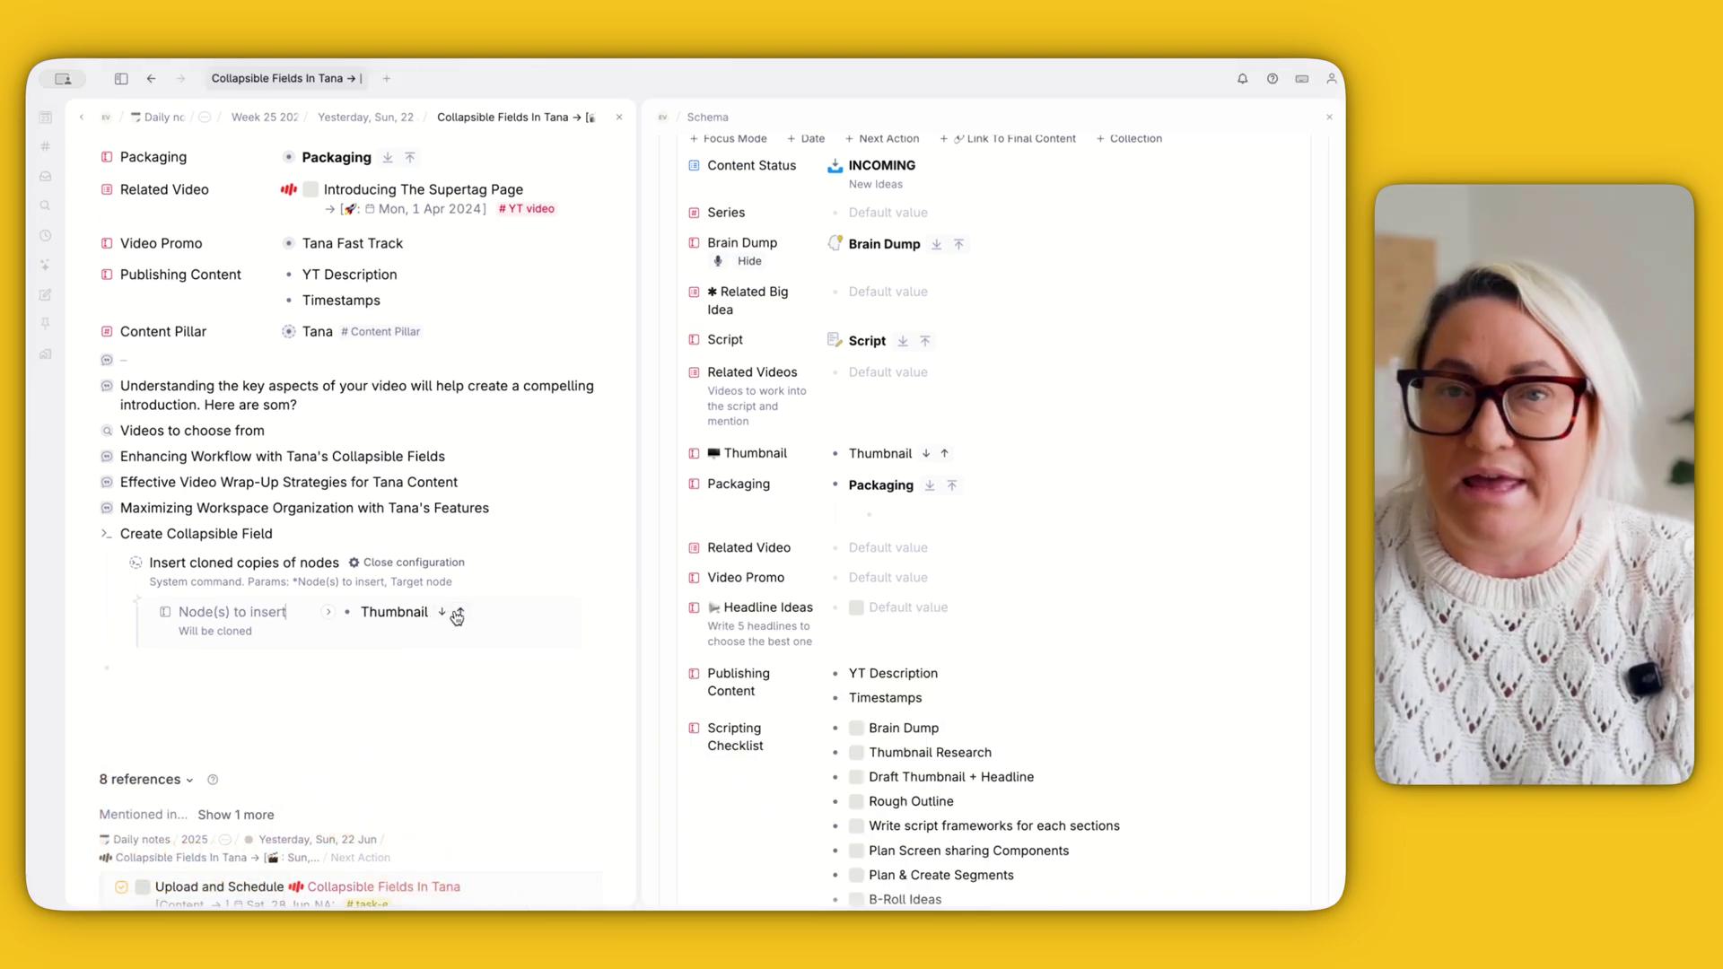
pyautogui.doubleClick(385, 565)
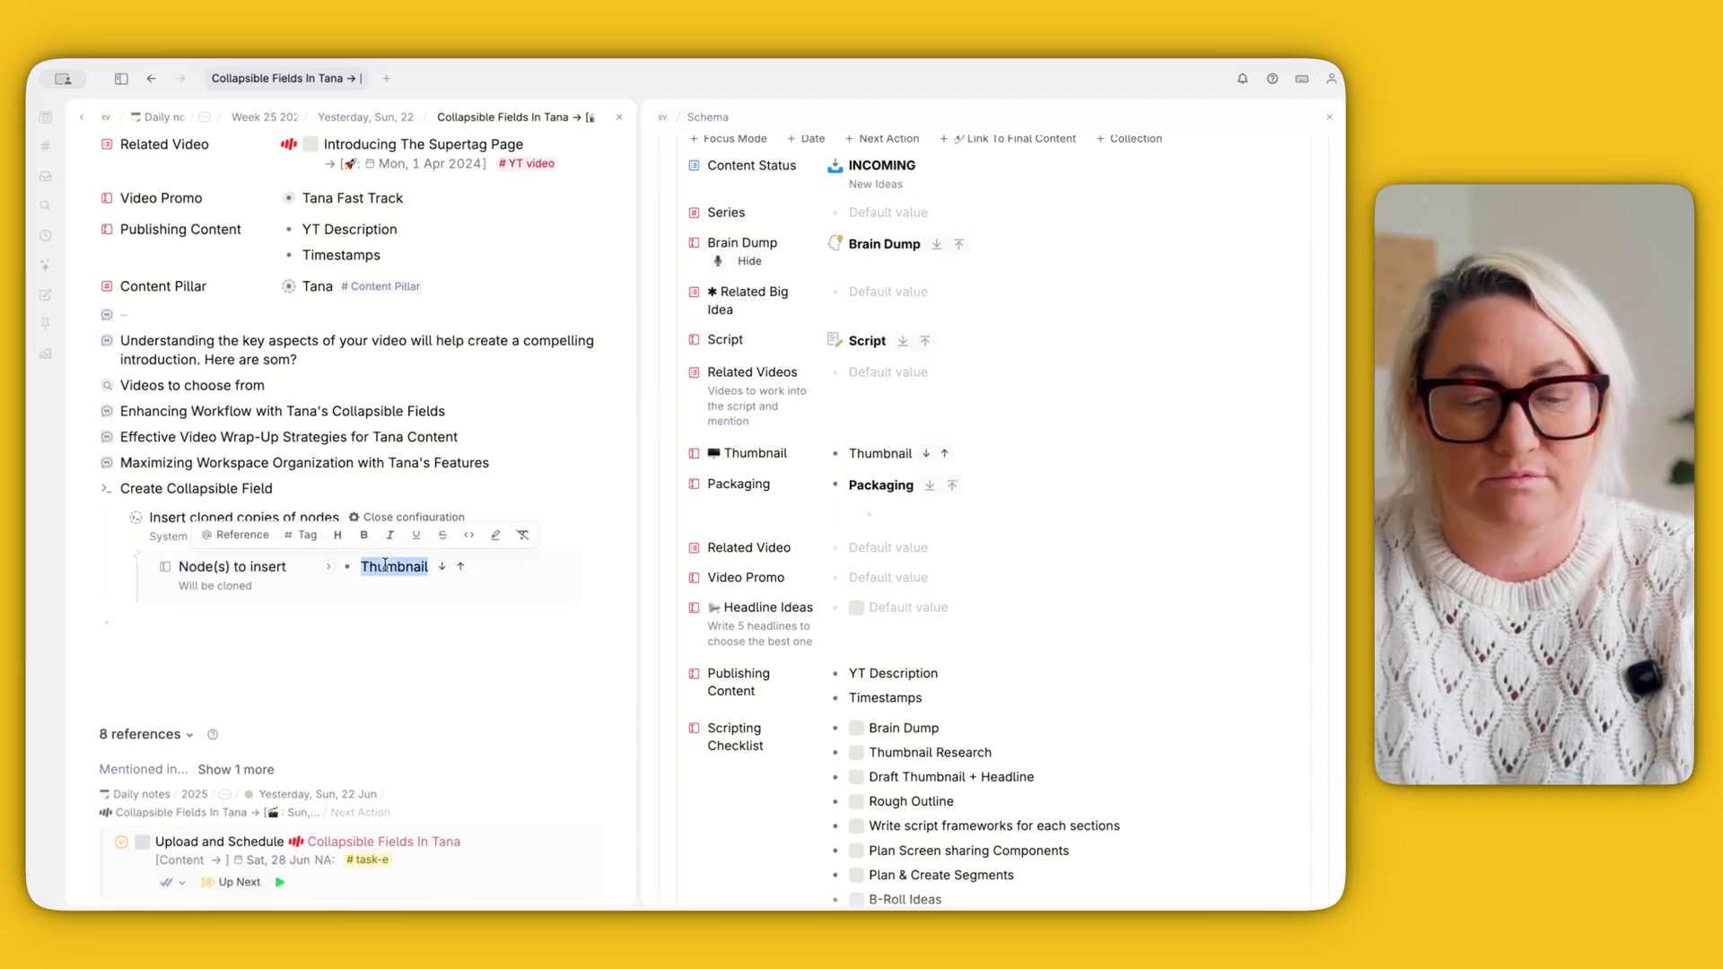
pyautogui.write('Co')
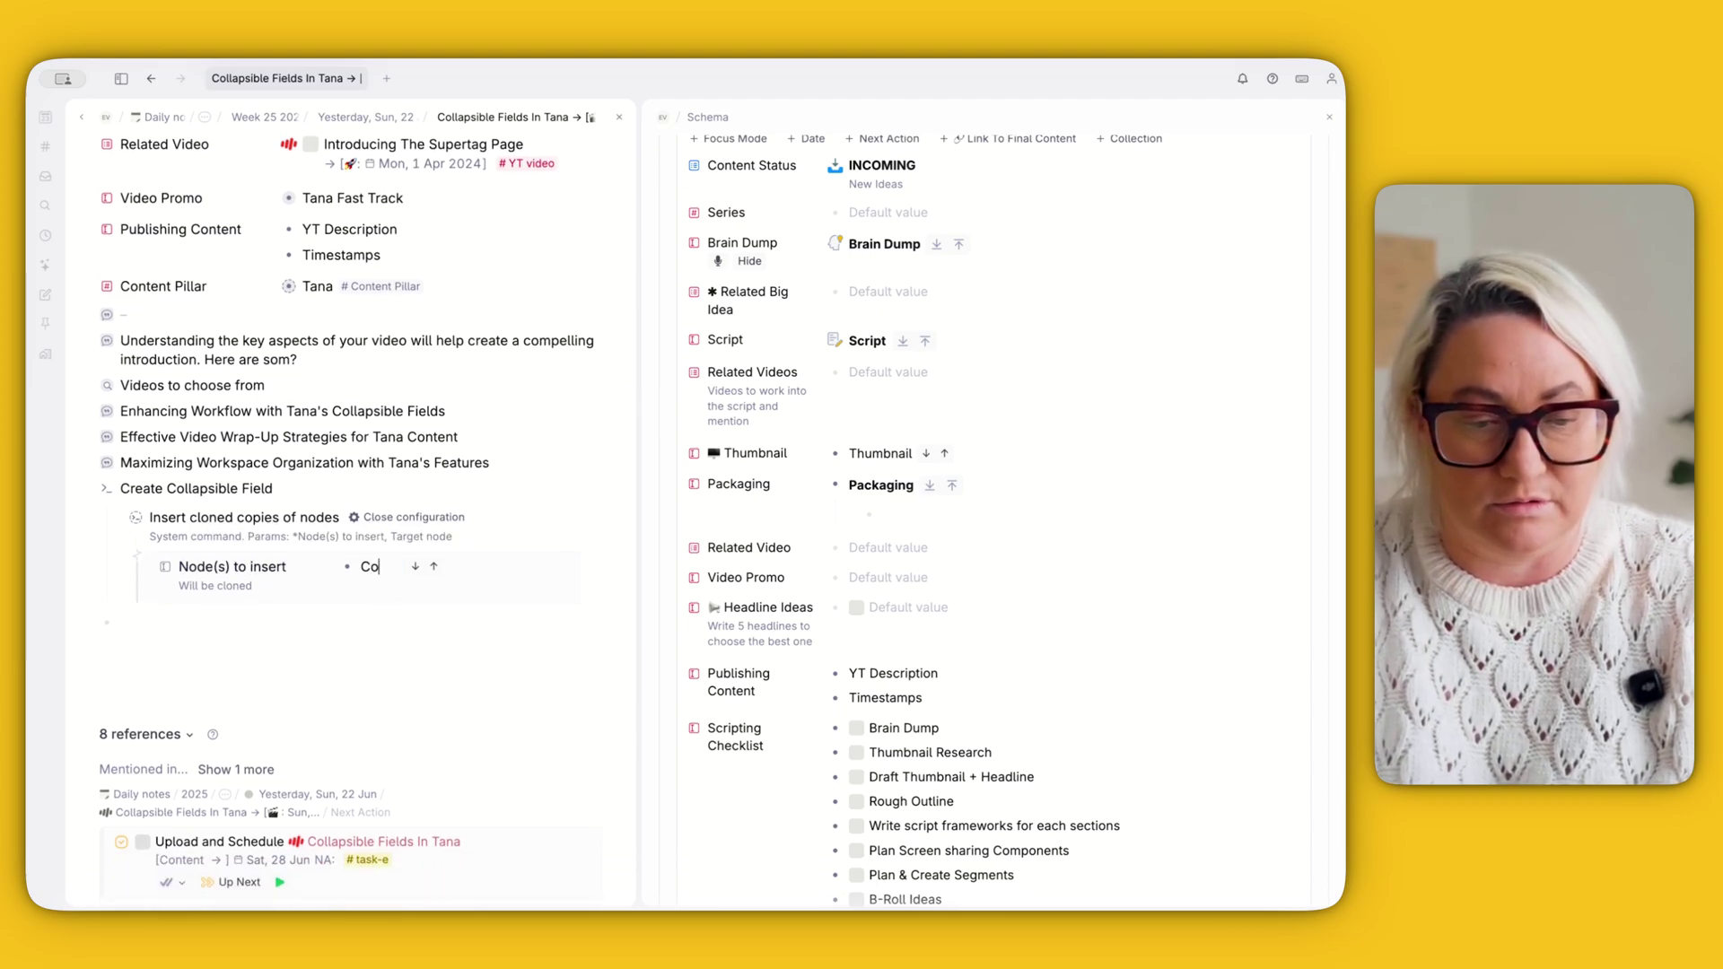
pyautogui.write('llapsible Field')
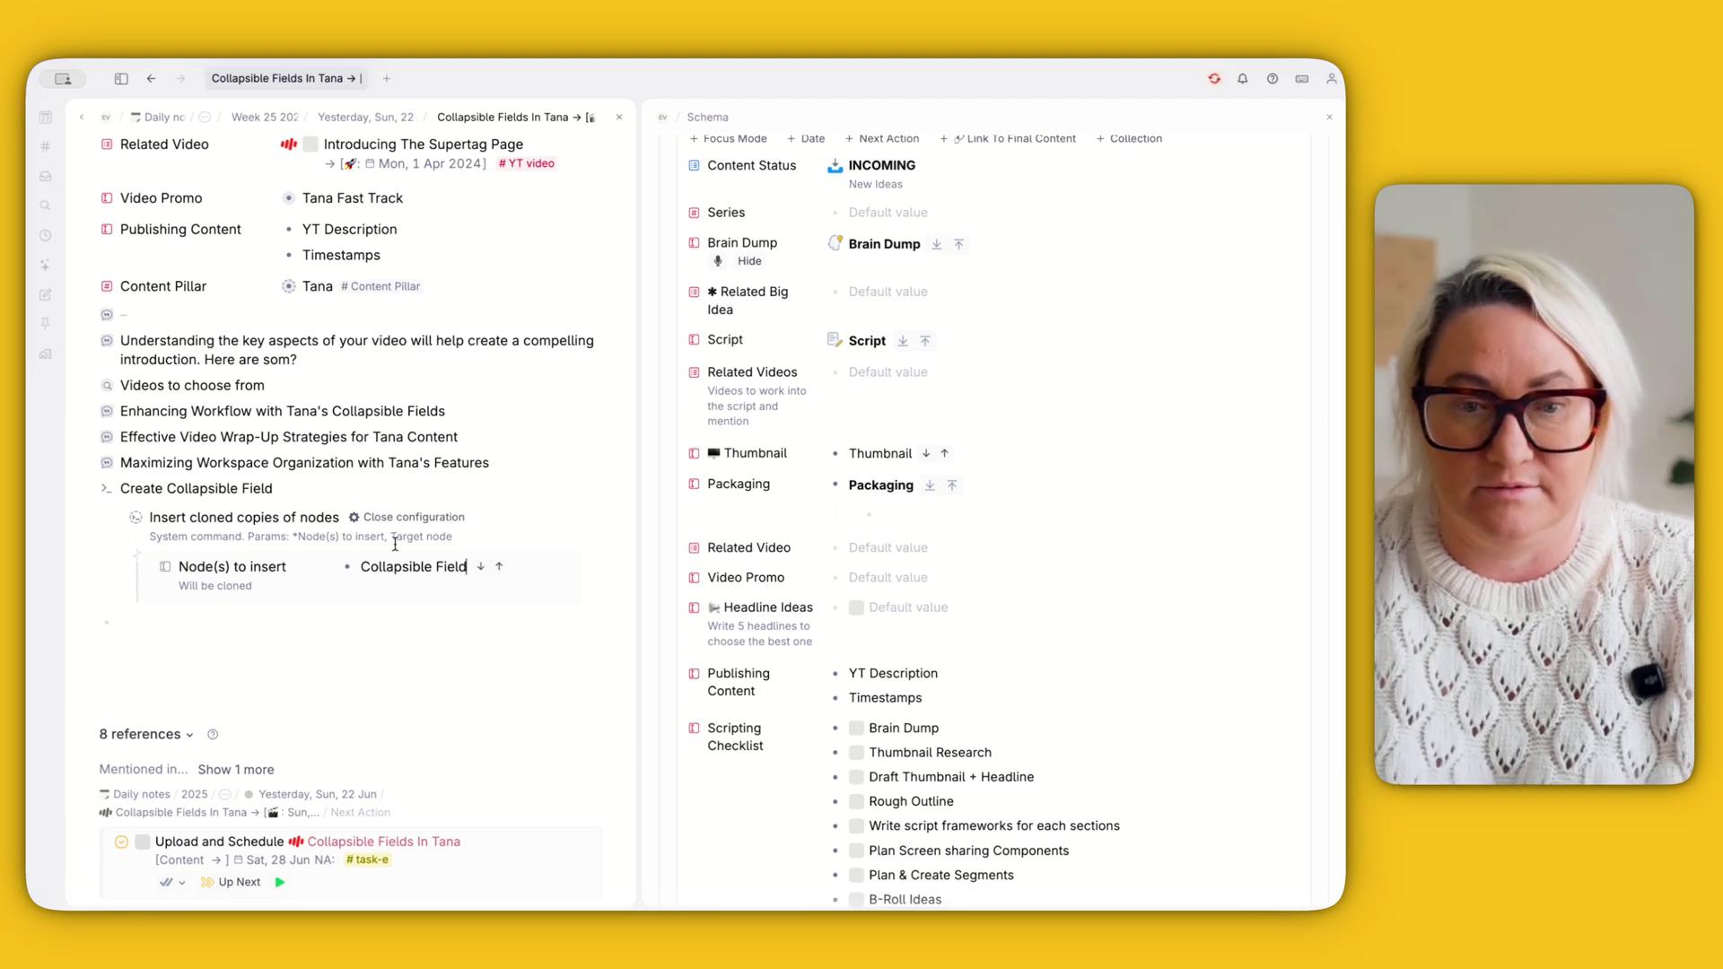
# Step: Close the clone command's configuration and remove the Thumbnail field's default value
pyautogui.scroll(1, 395, 544)
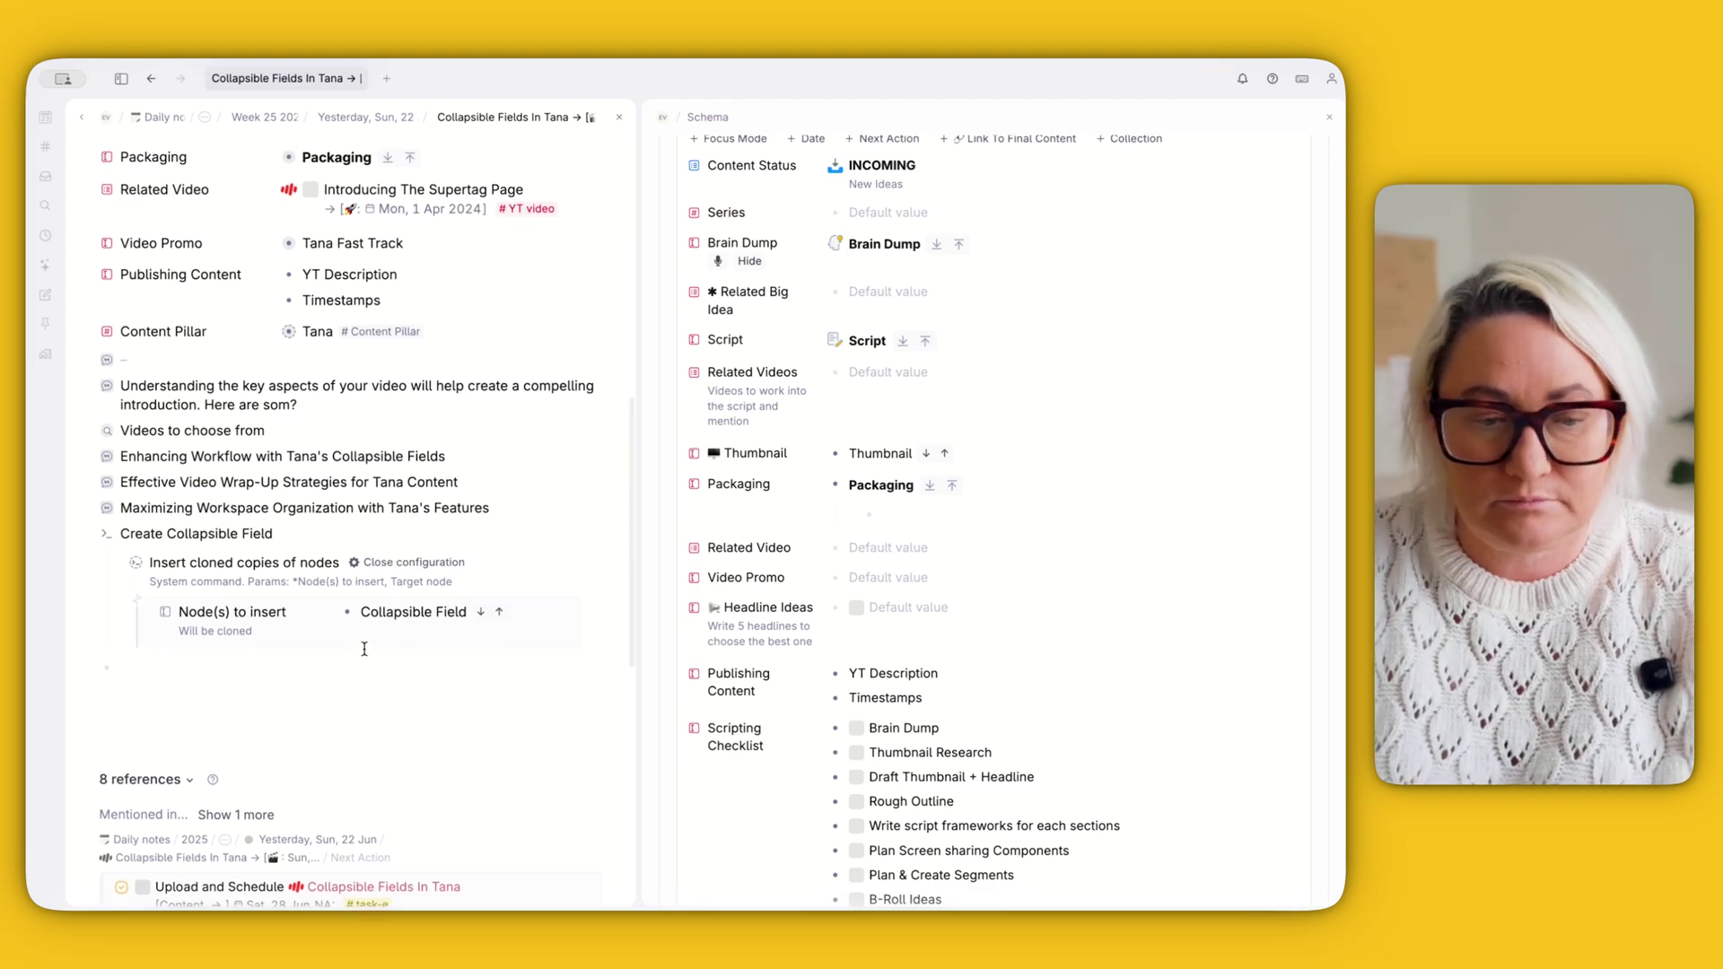
pyautogui.click(387, 564)
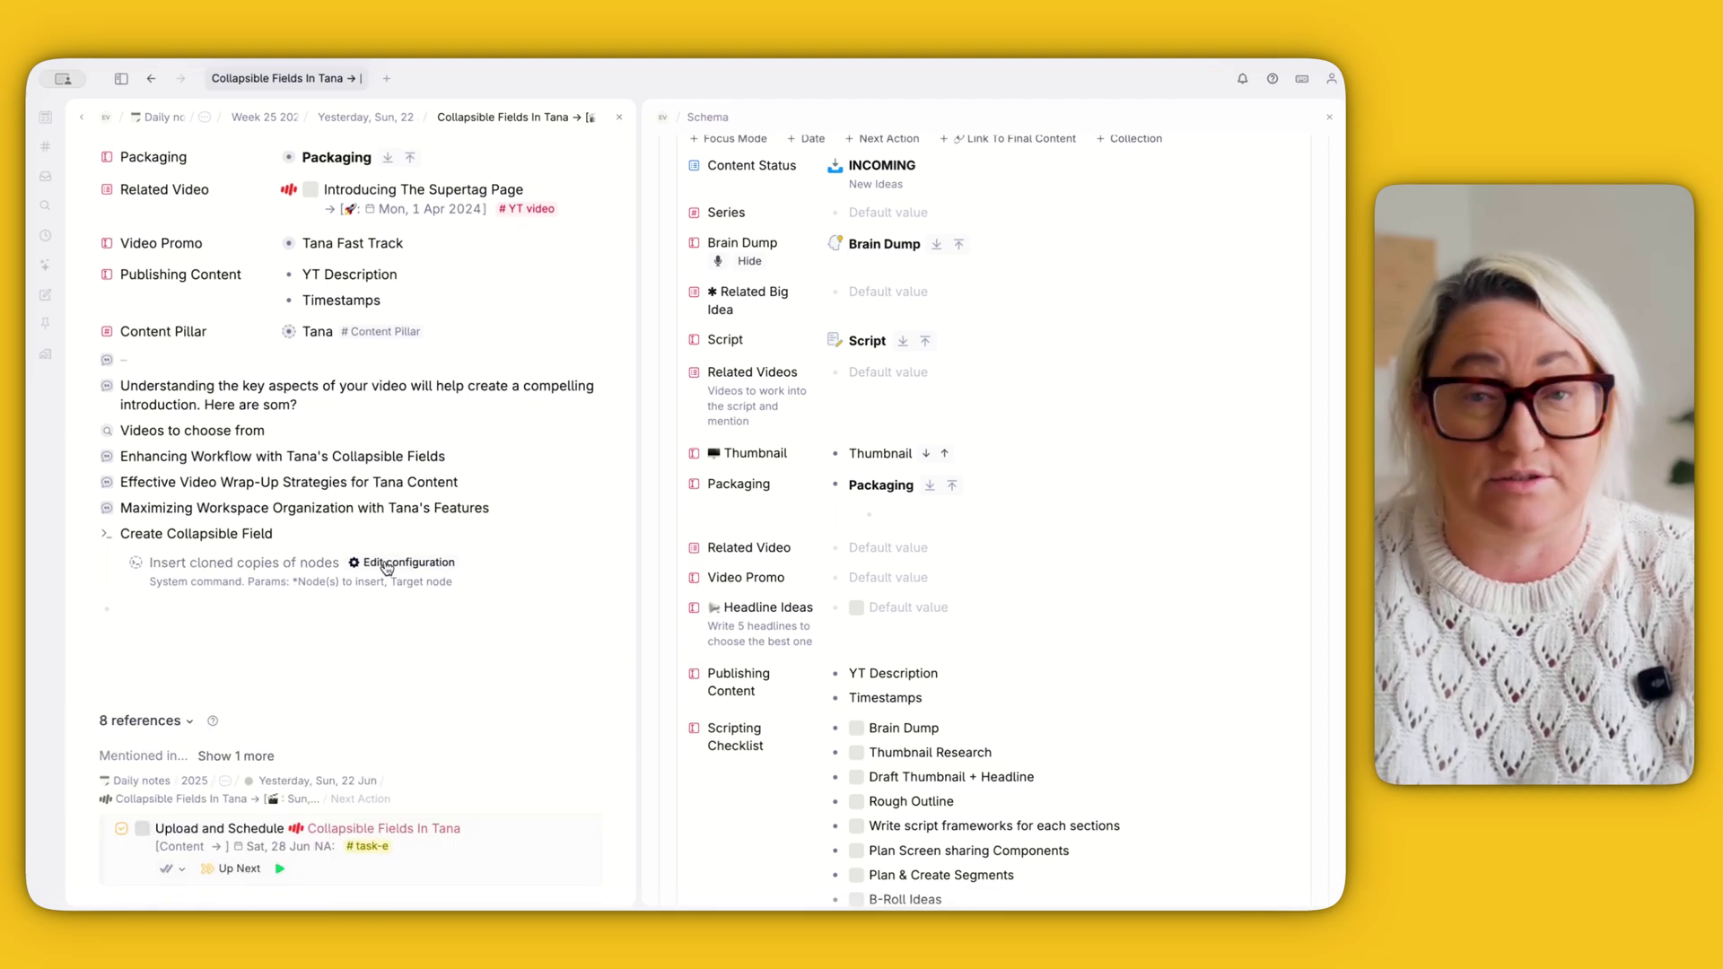
pyautogui.click(87, 535)
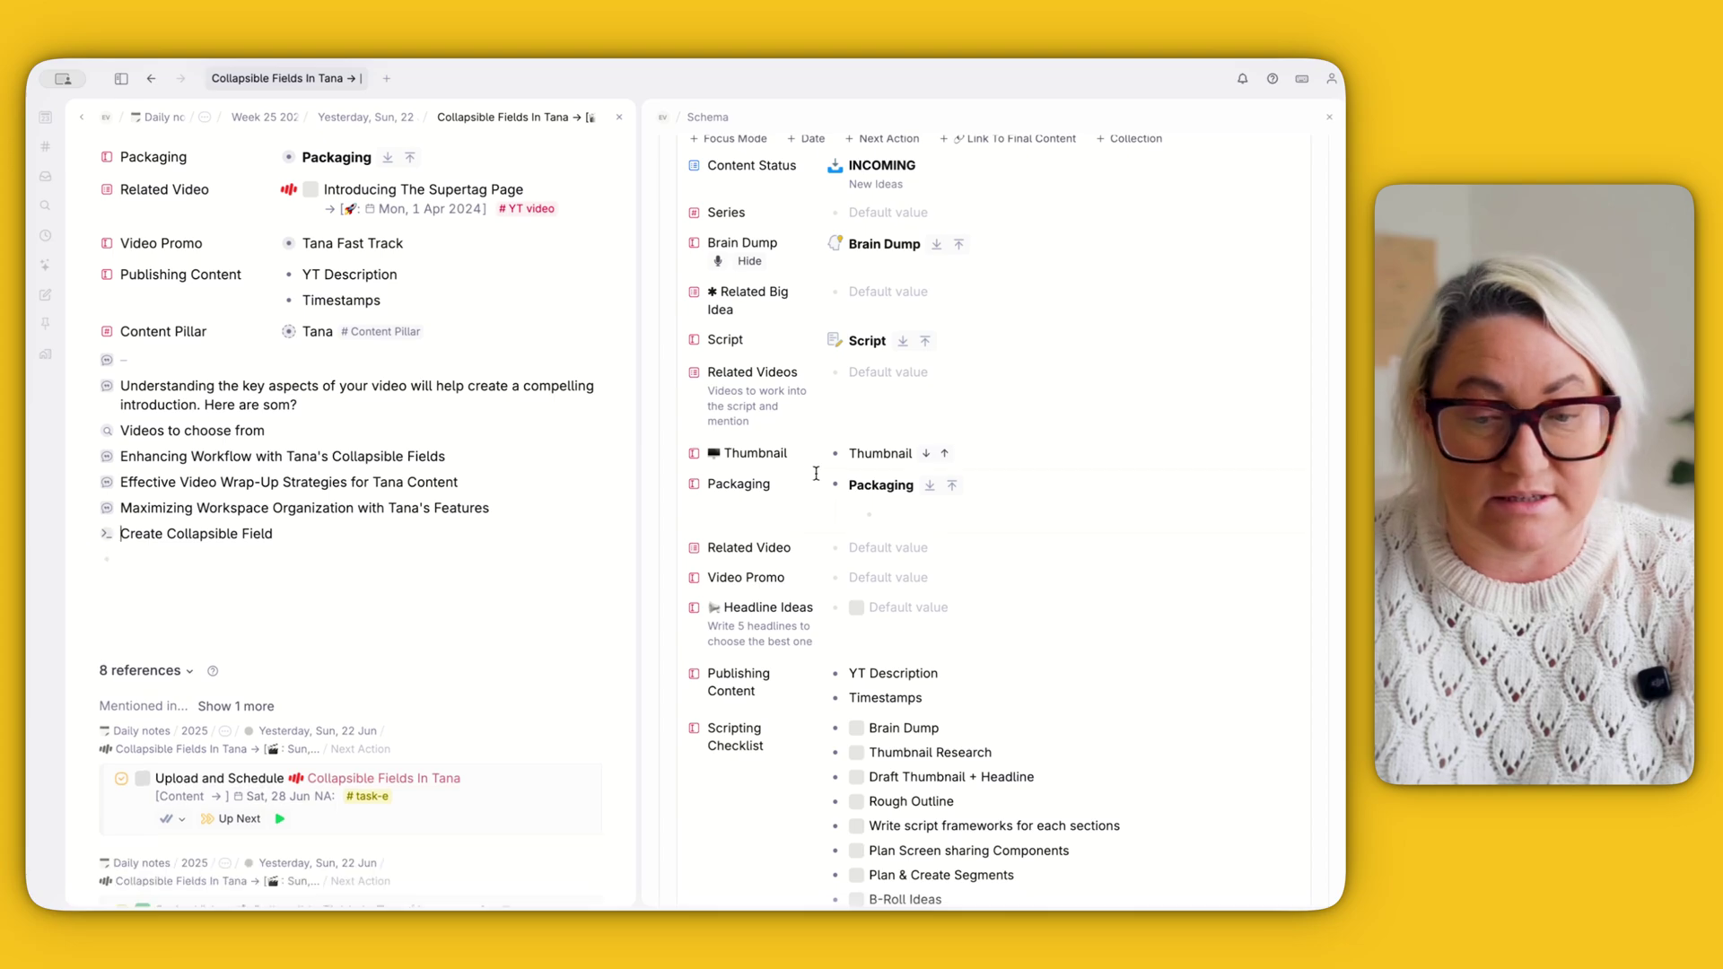
pyautogui.scroll(1, 834, 472)
pyautogui.hotkey('ctrl', 'z')
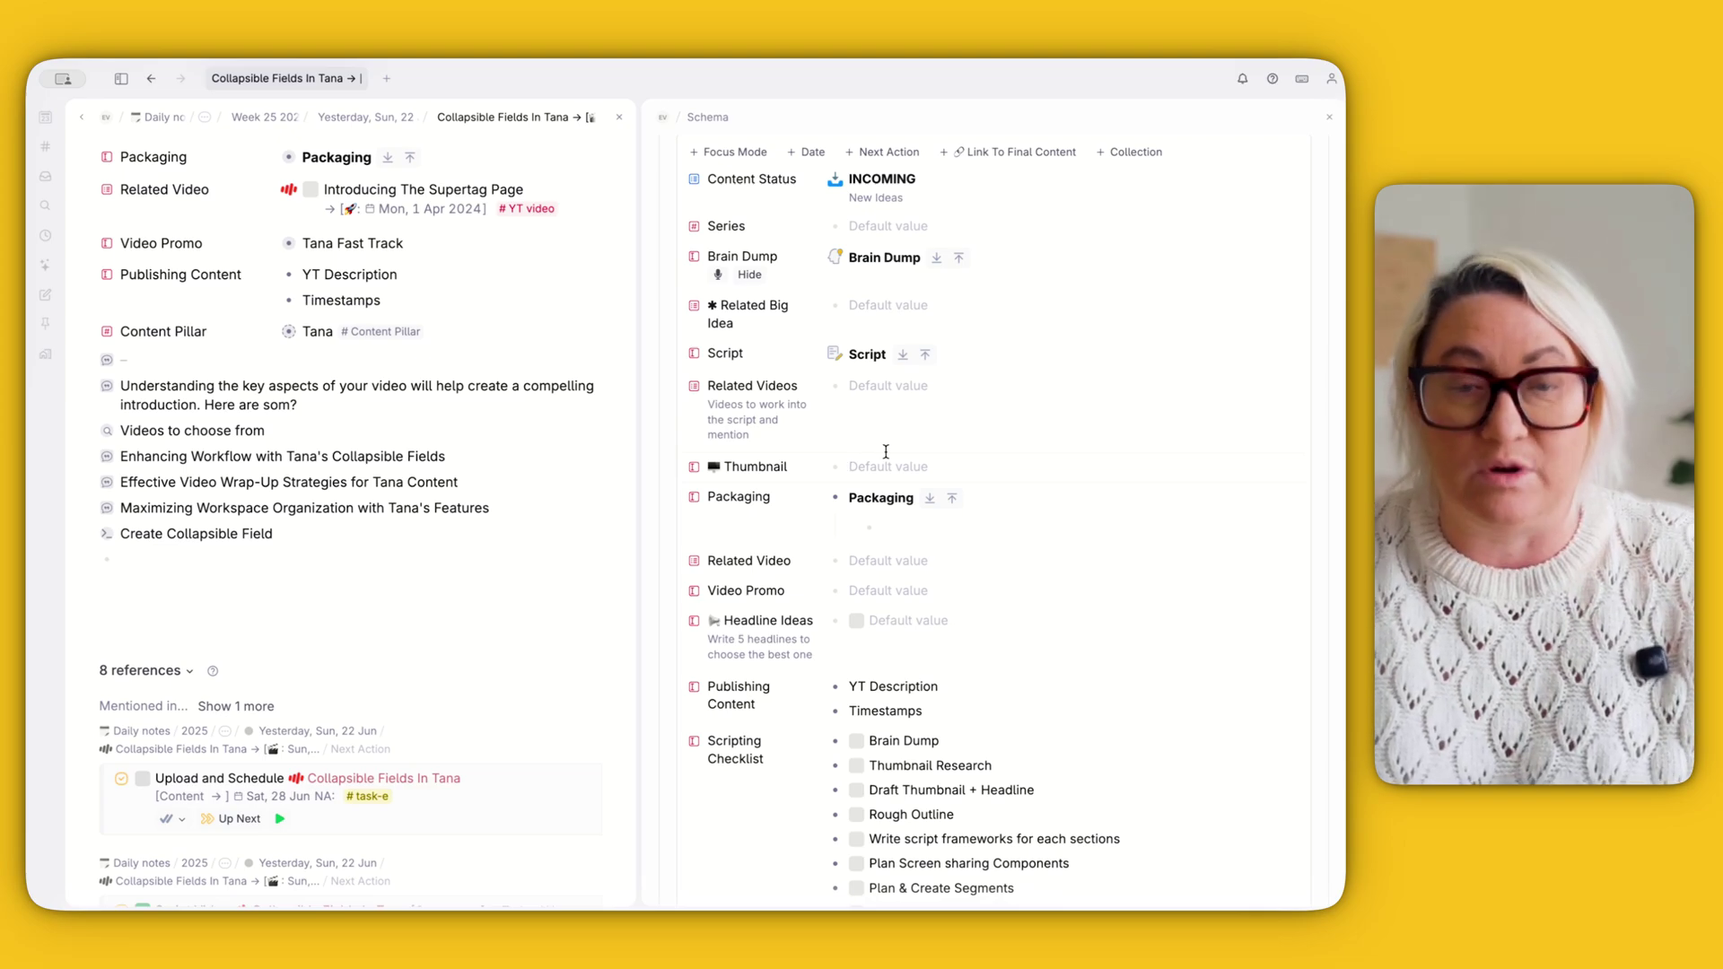
# Step: Run Create Collapsible Field on Thumbnail's default value and rename the new node 'Thumbnail'
pyautogui.press('super+k')
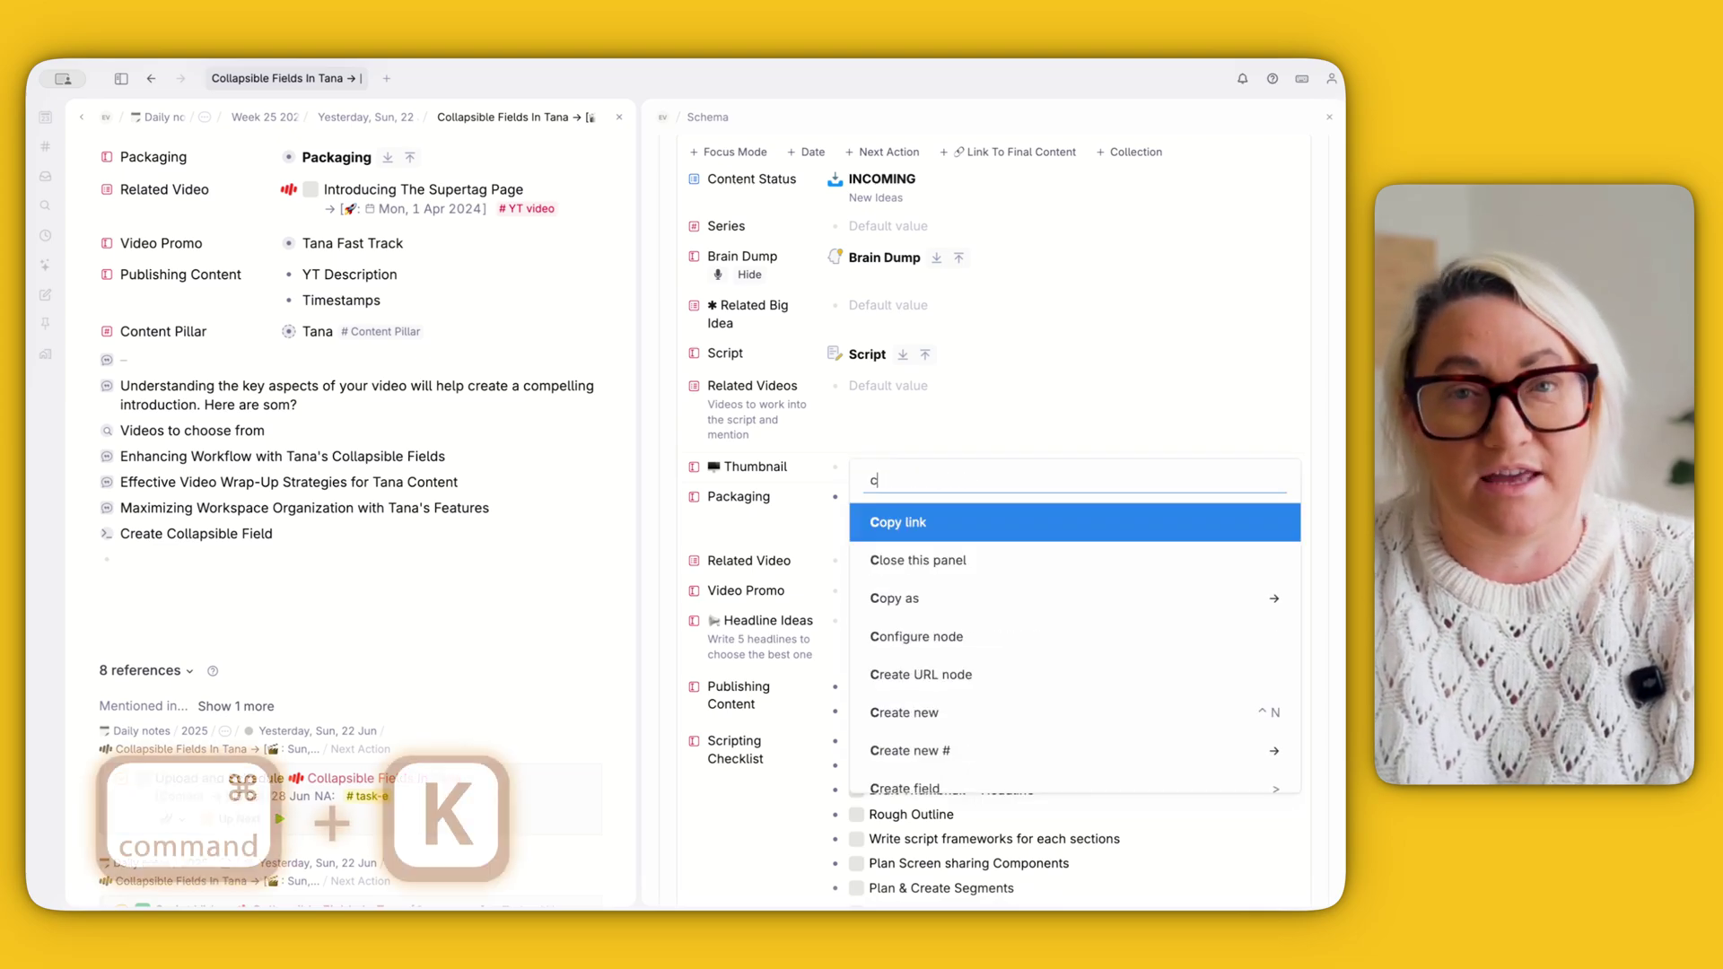
pyautogui.write('colla')
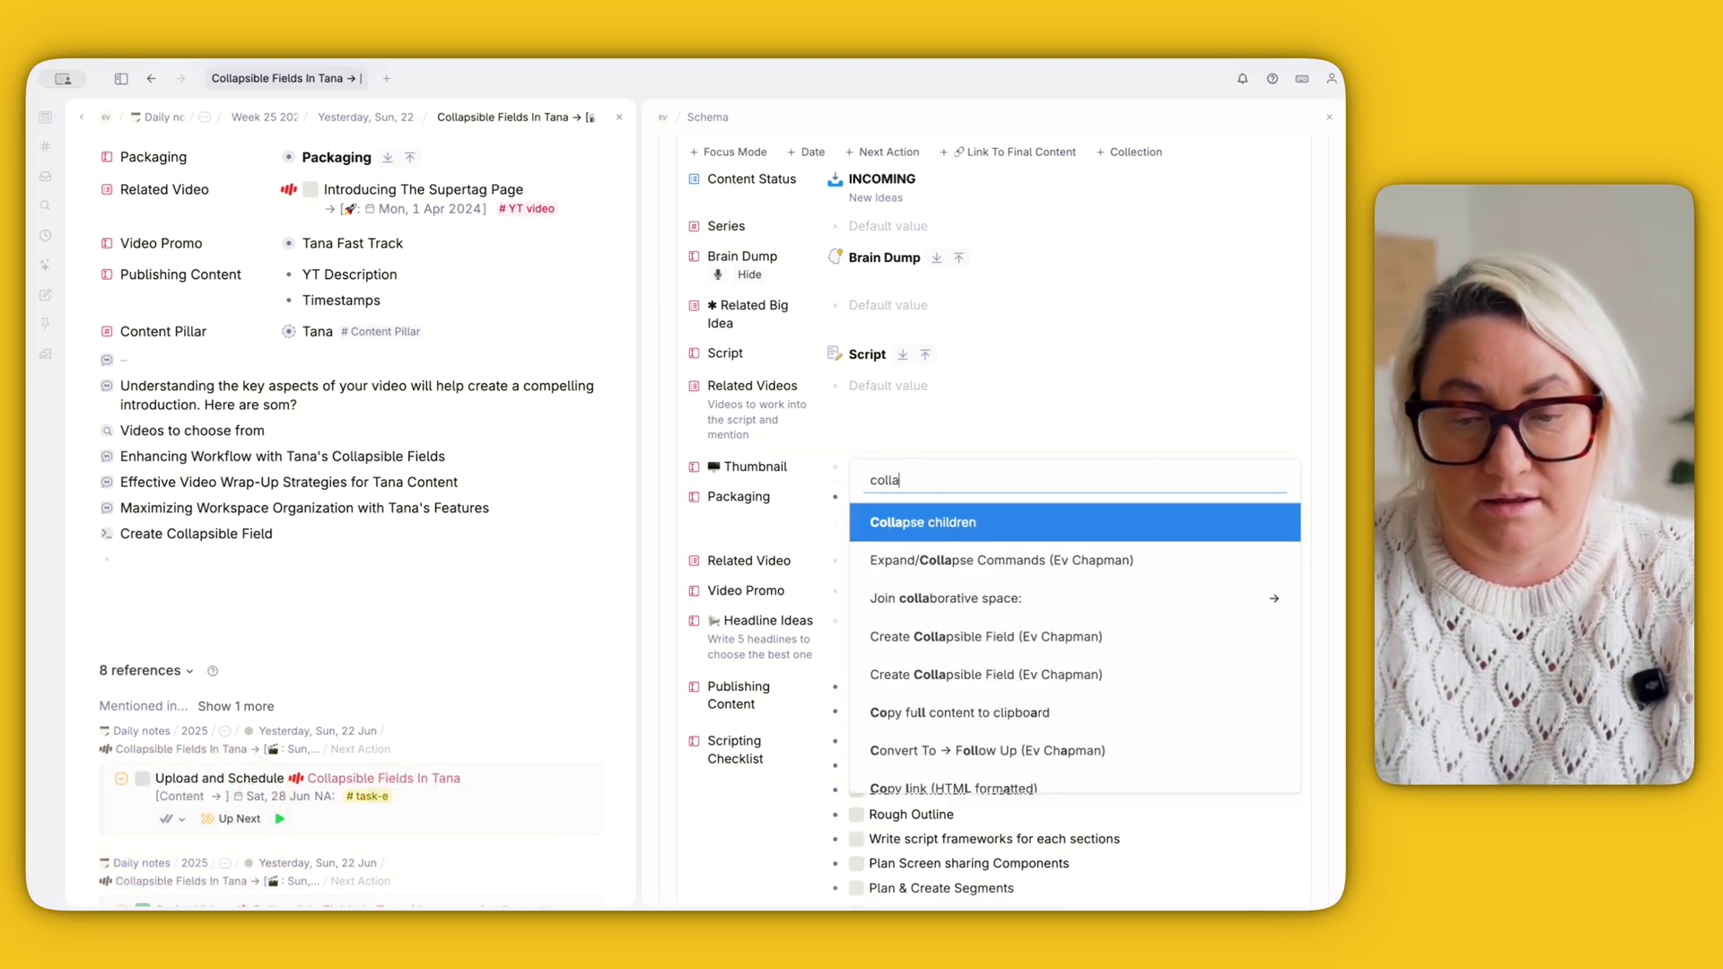
pyautogui.write('ps')
pyautogui.press('Down')
pyautogui.press('Down')
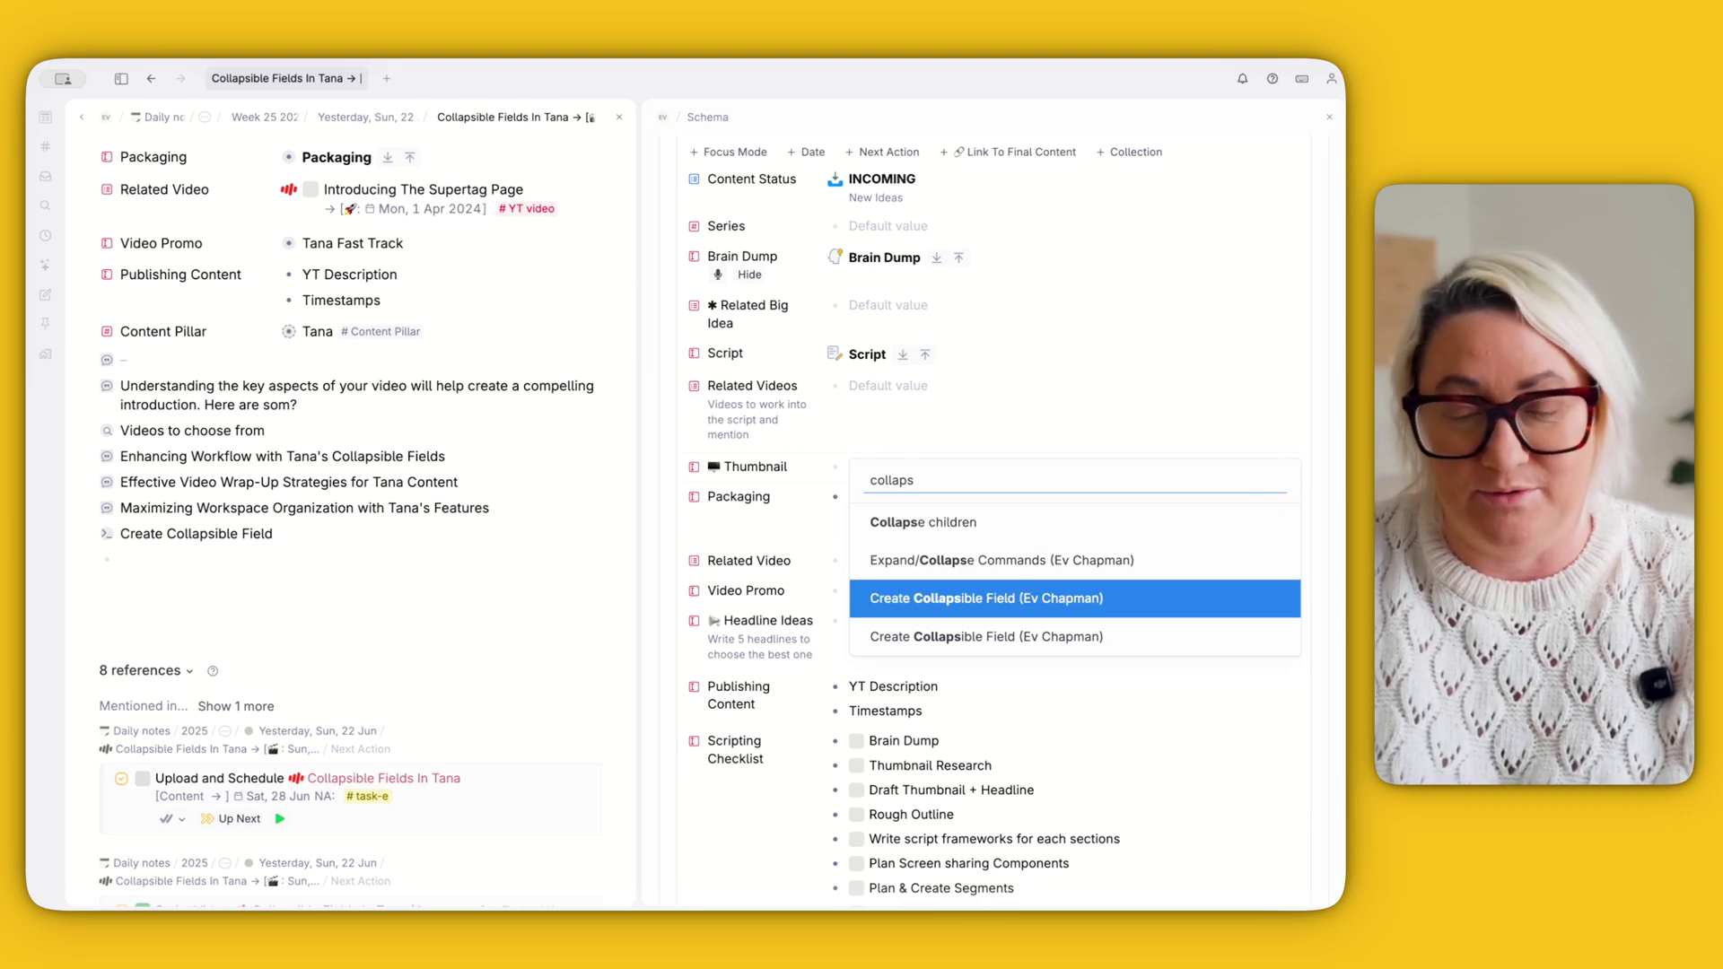
pyautogui.press('Return')
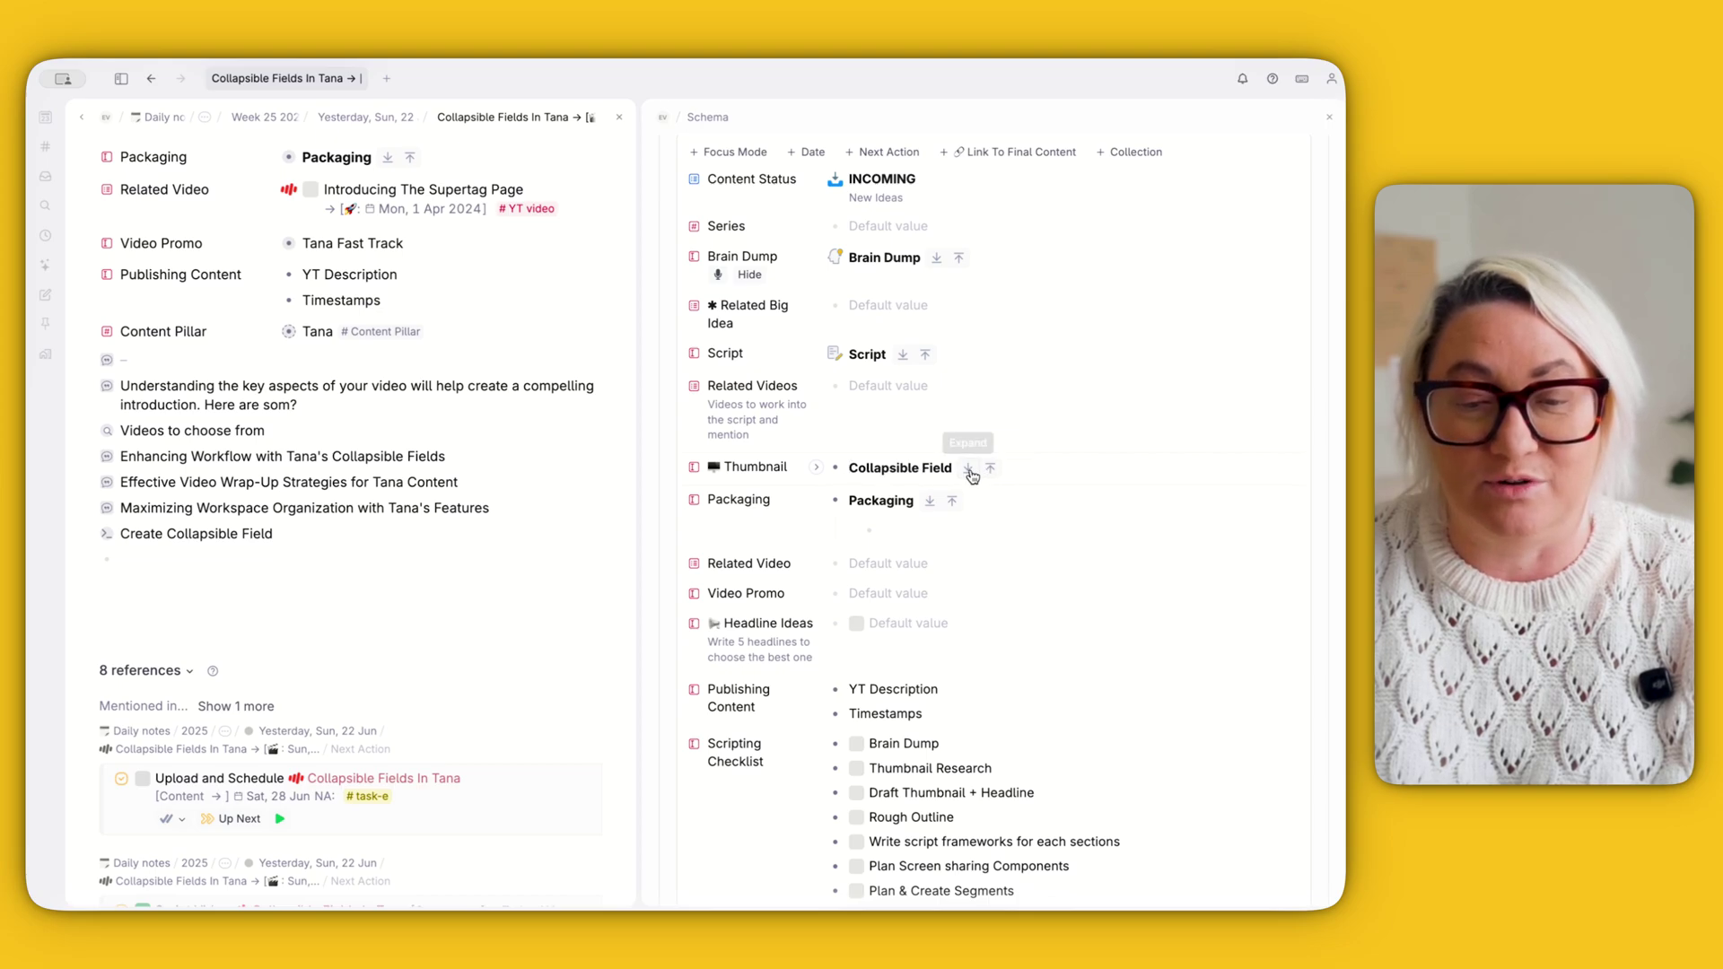
pyautogui.doubleClick(884, 467)
pyautogui.write('T')
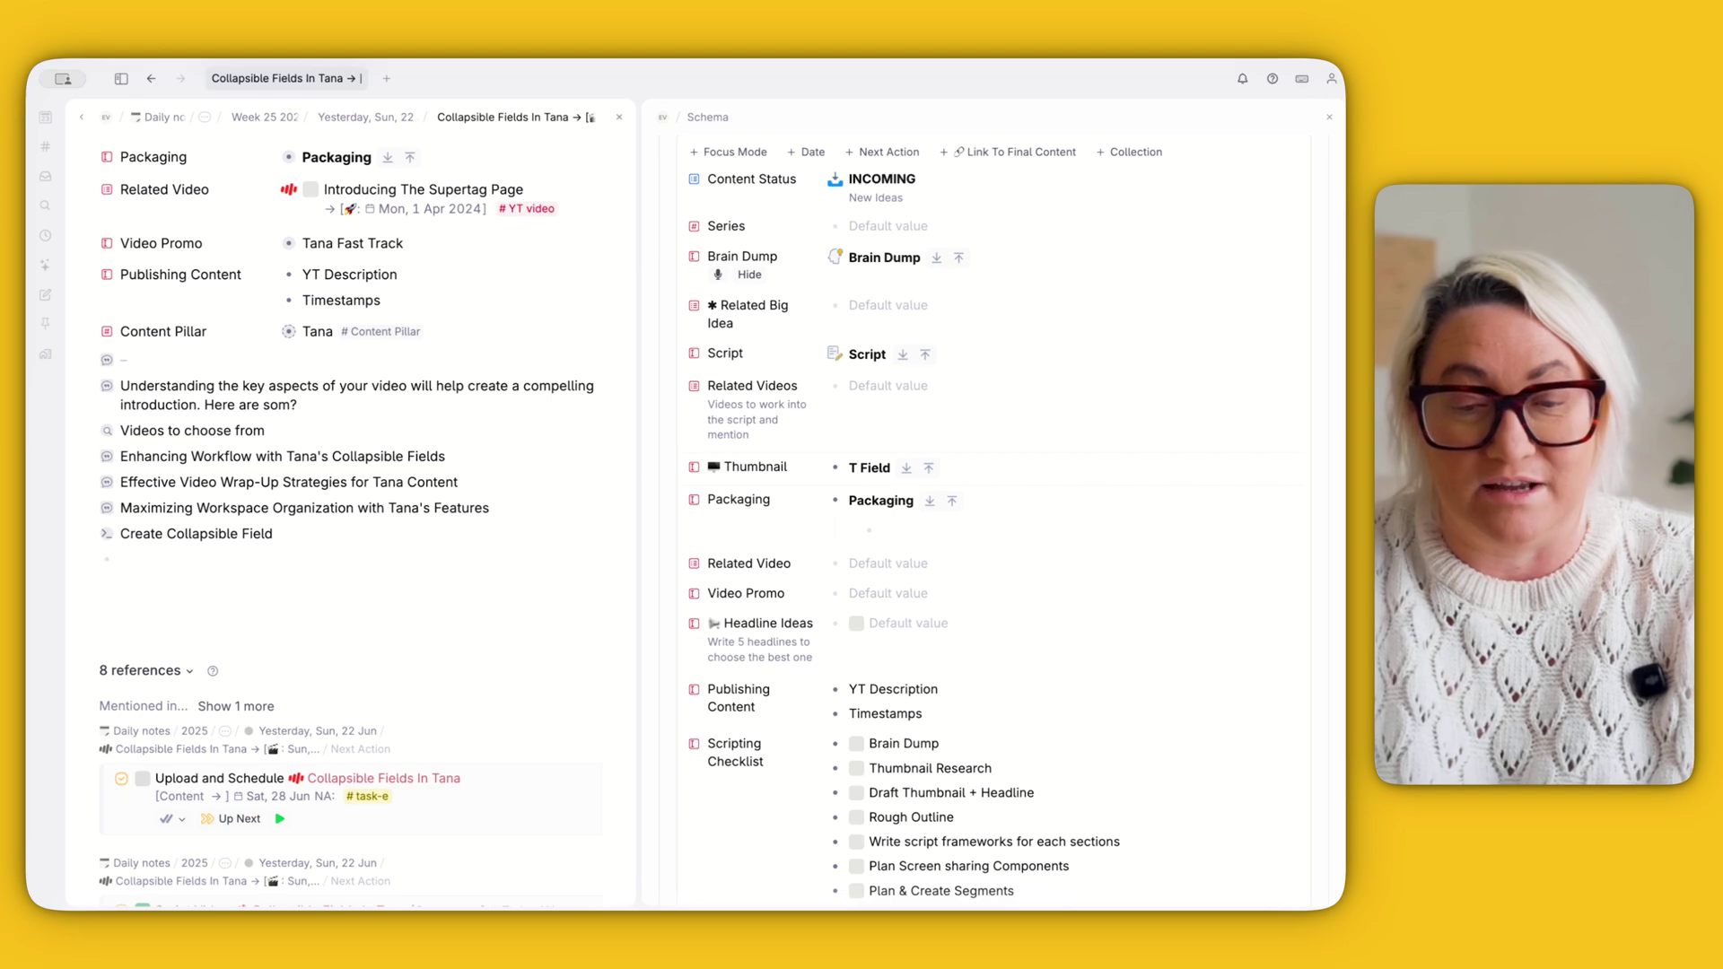
pyautogui.hotkey('ctrl', 'a')
pyautogui.write('Thumb')
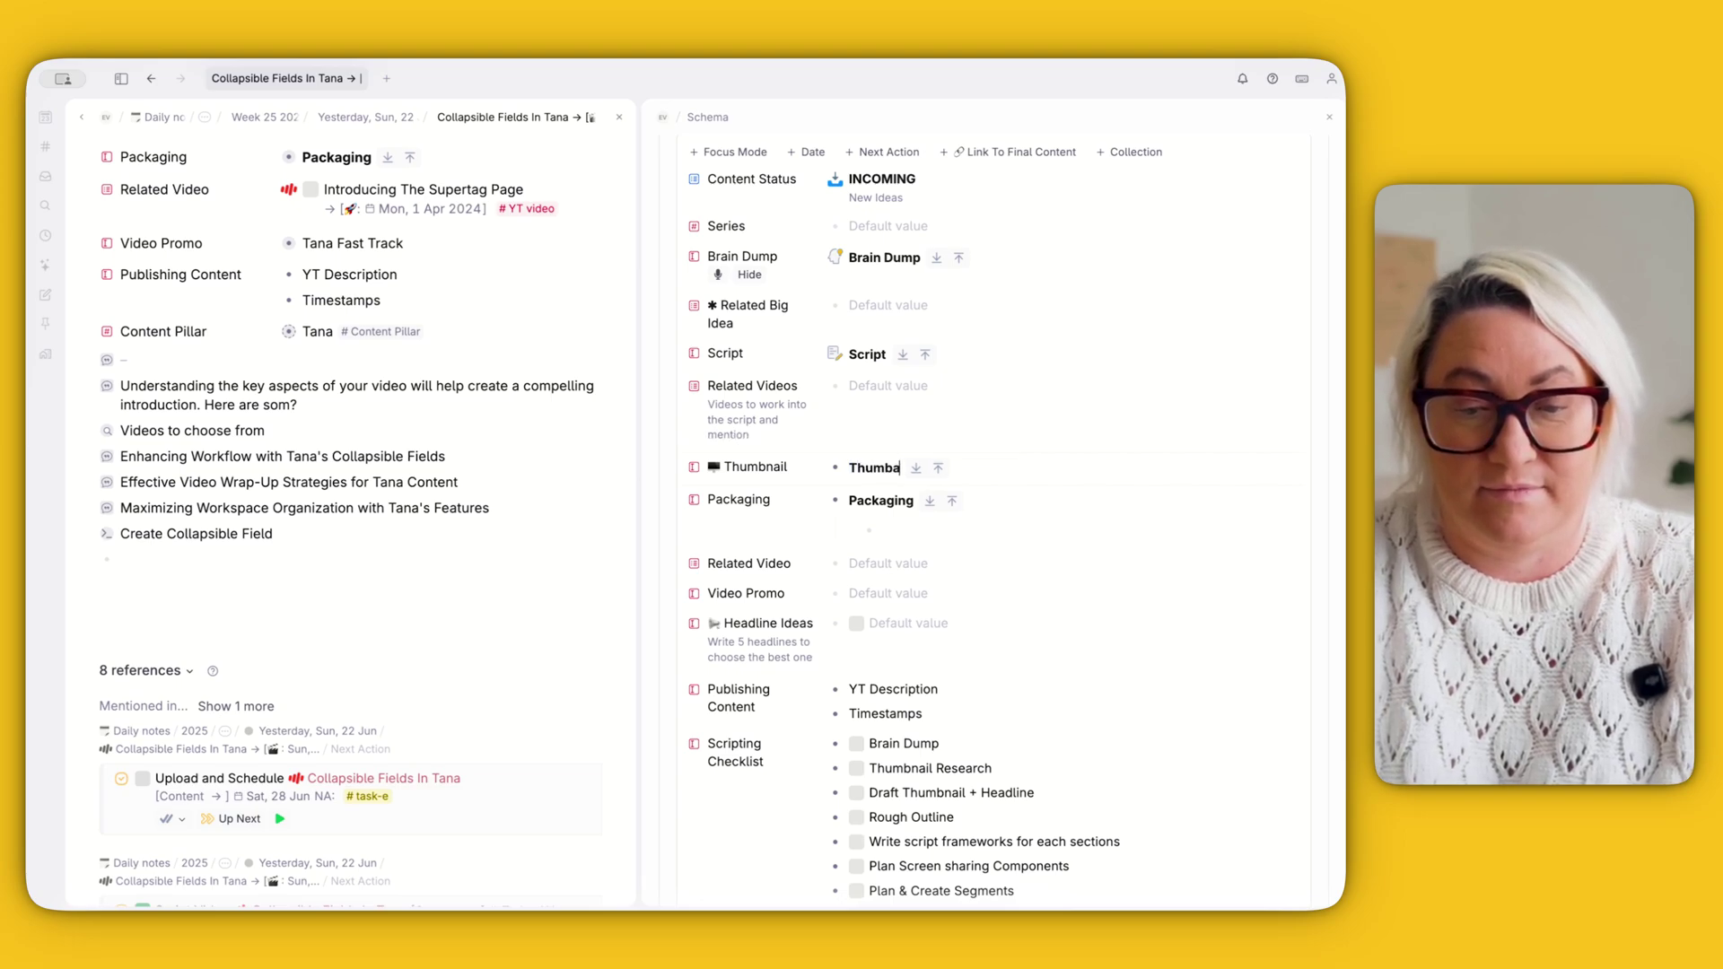
pyautogui.write('nail')
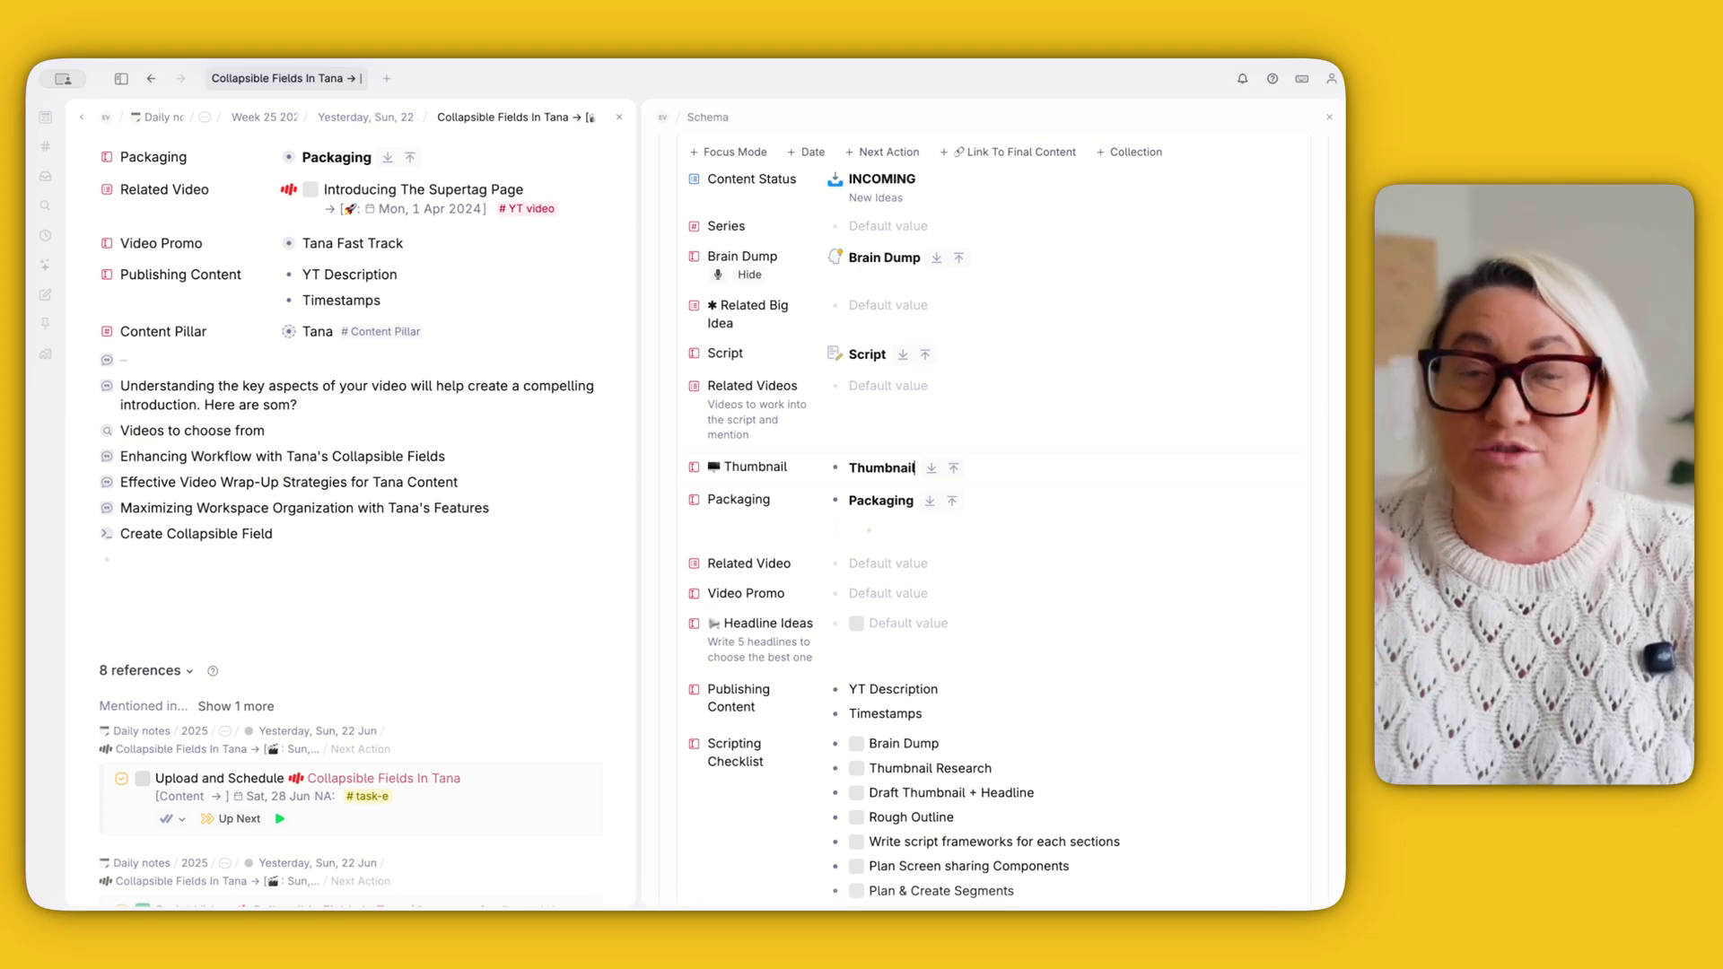
# Step: Close the Schema side panel to return to the video page
pyautogui.scroll(10, 1088, 655)
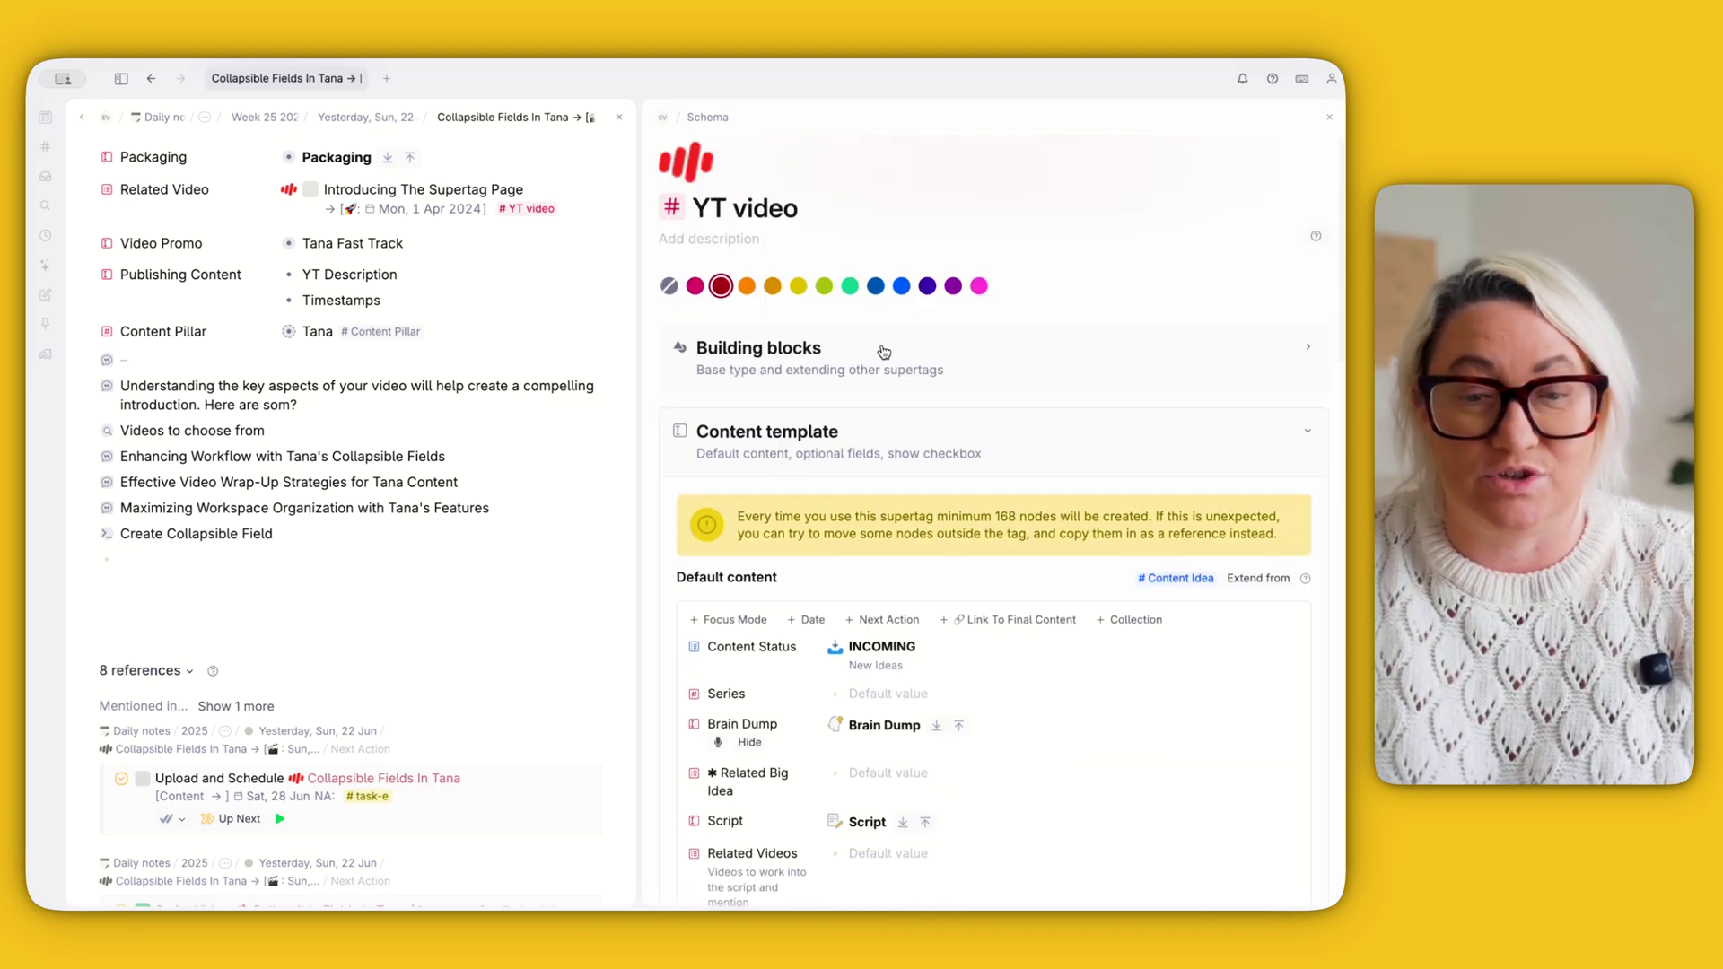
pyautogui.click(1331, 119)
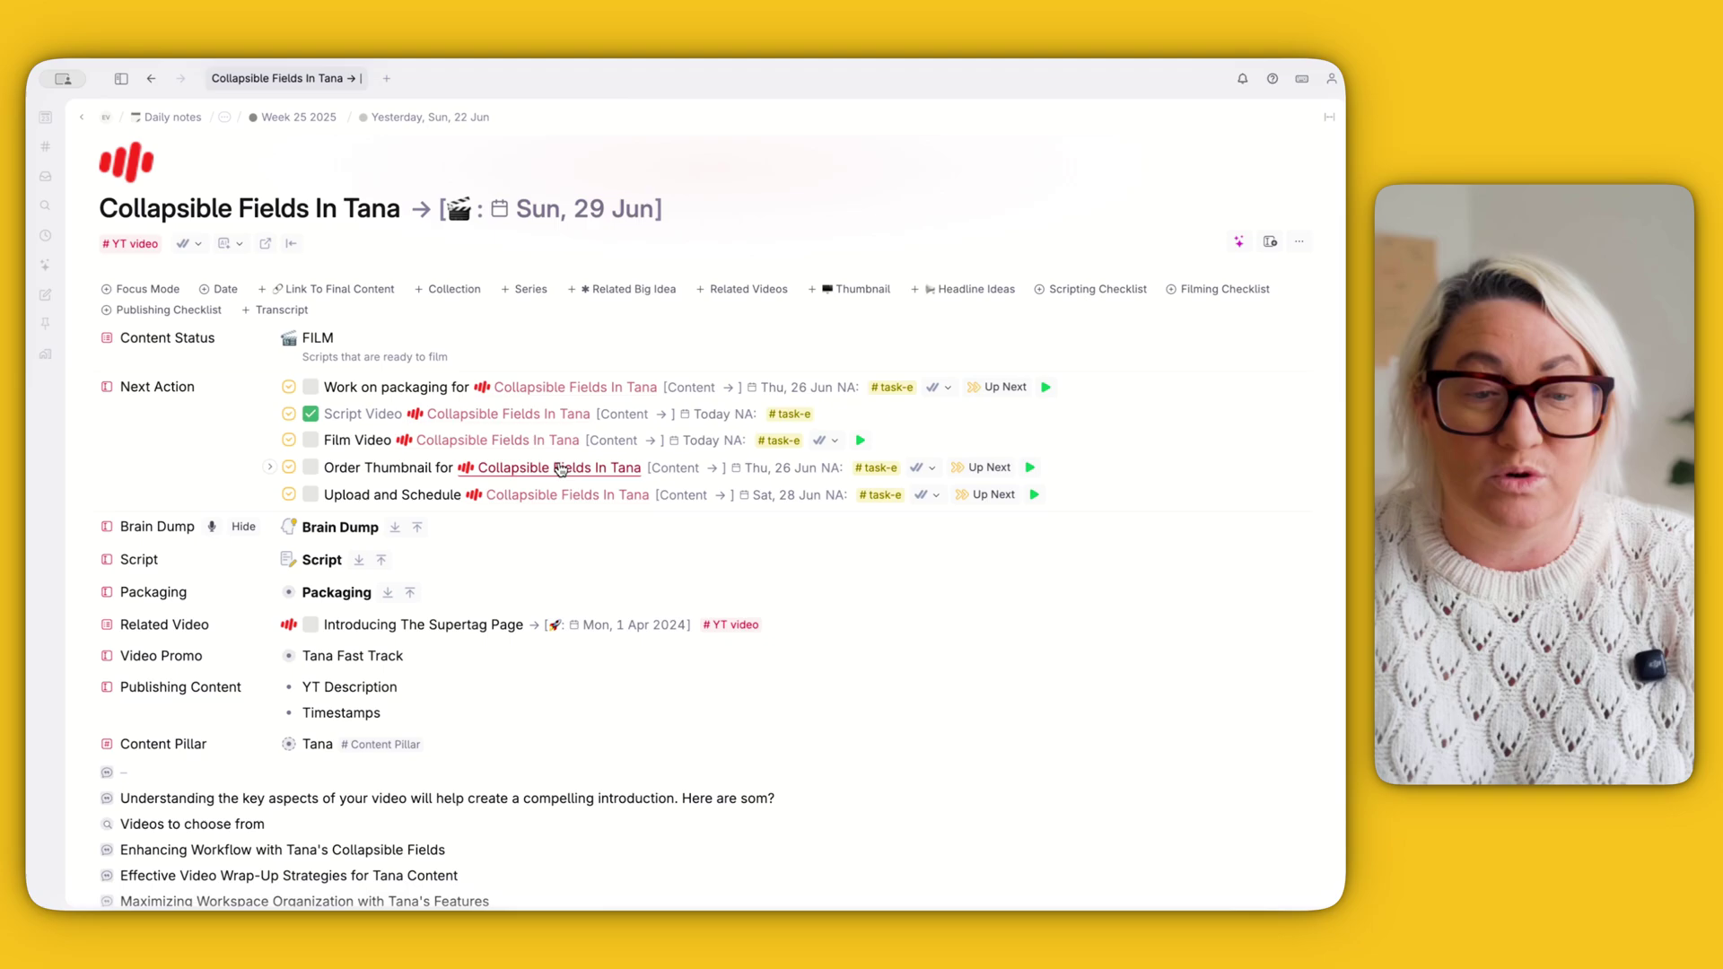
pyautogui.scroll(-2, 564, 469)
pyautogui.scroll(-1, 561, 469)
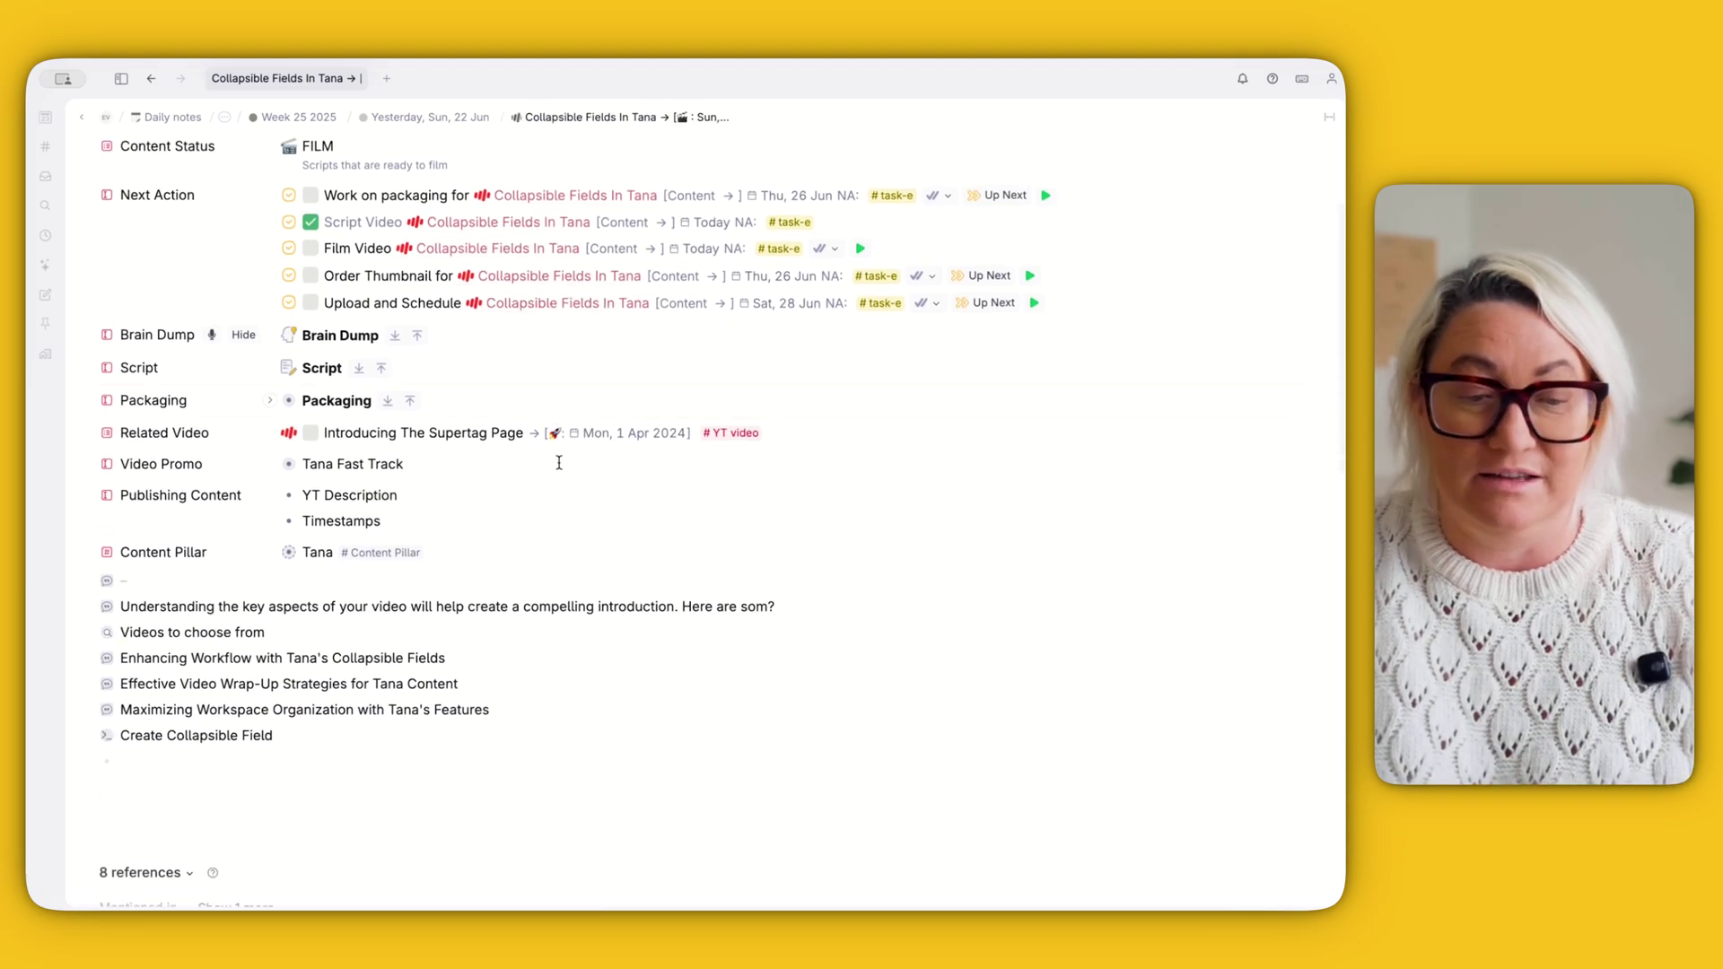
pyautogui.scroll(4, 526, 507)
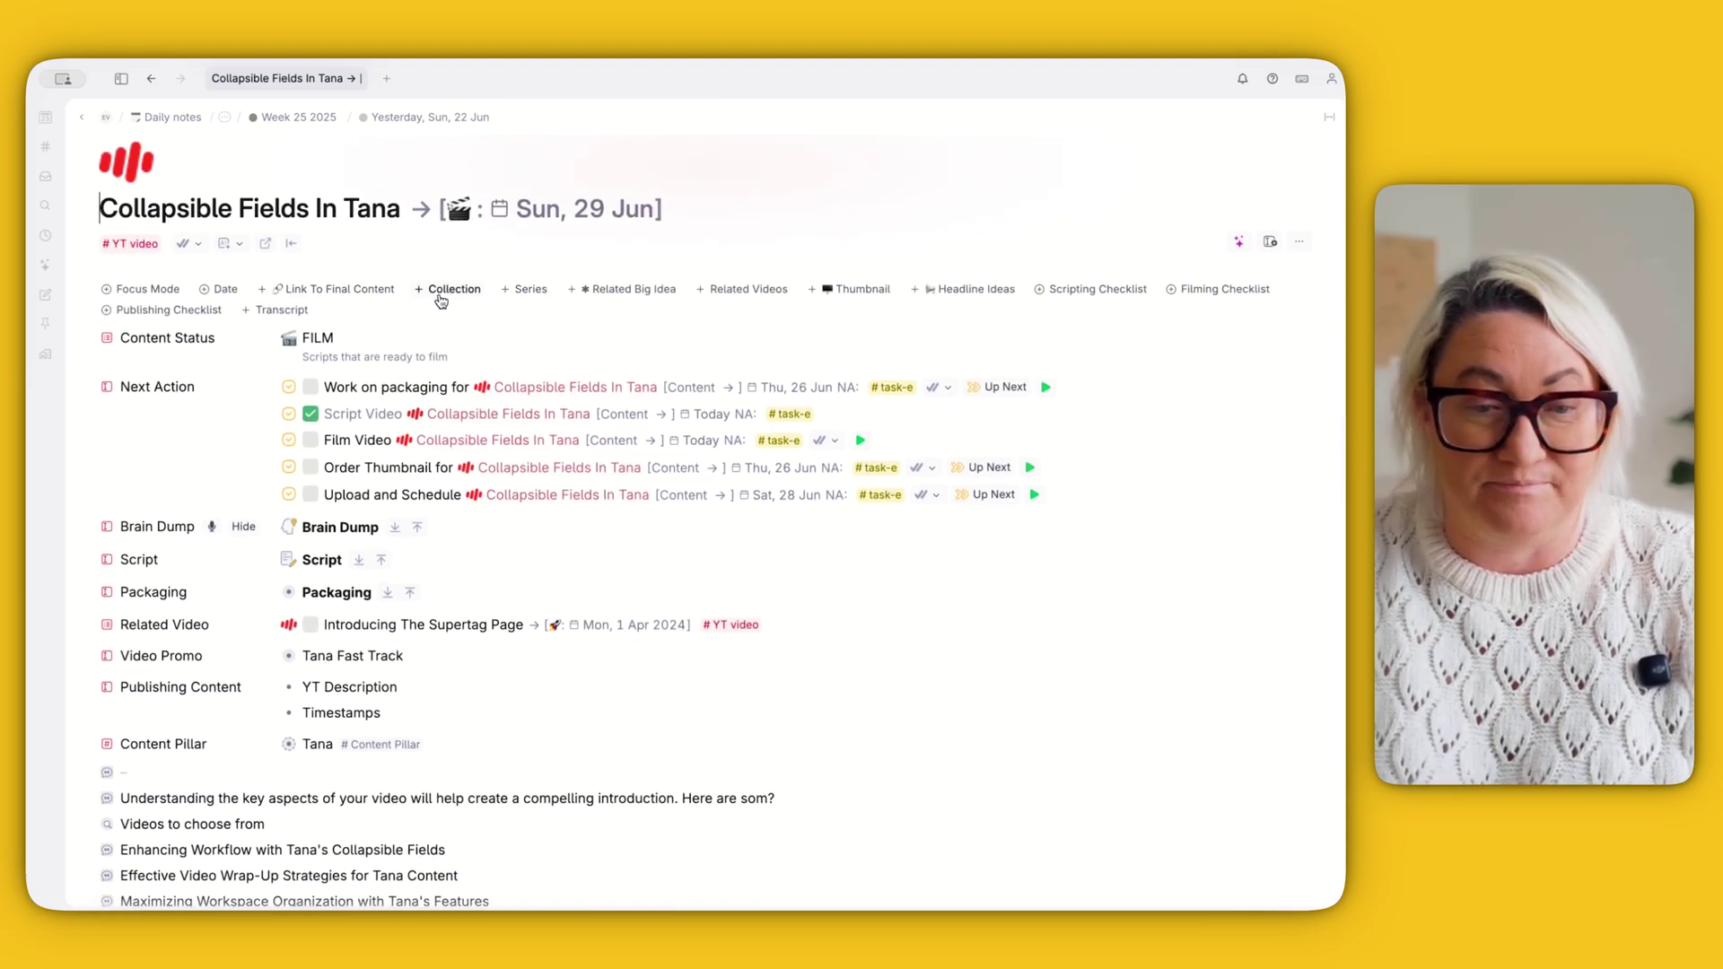
# Step: Create a collapsible node with /collap in the page's Thumbnail field and name it 'Thumbnail'
pyautogui.click(830, 290)
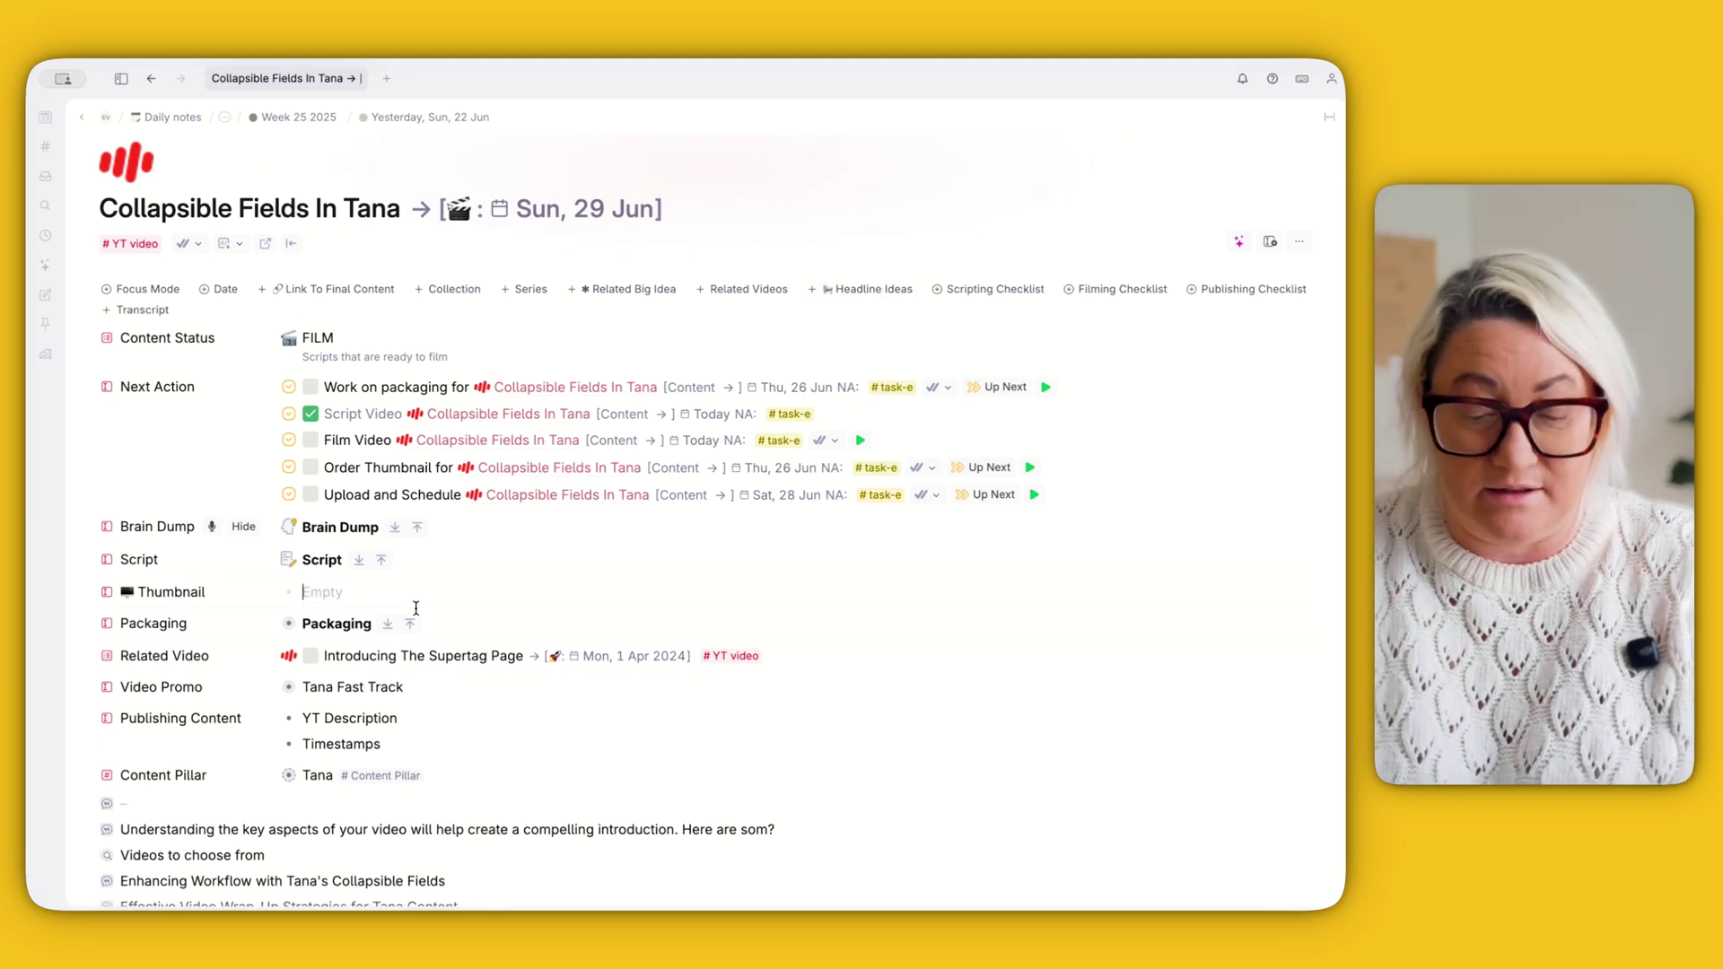
pyautogui.write('/collap')
pyautogui.press('Return')
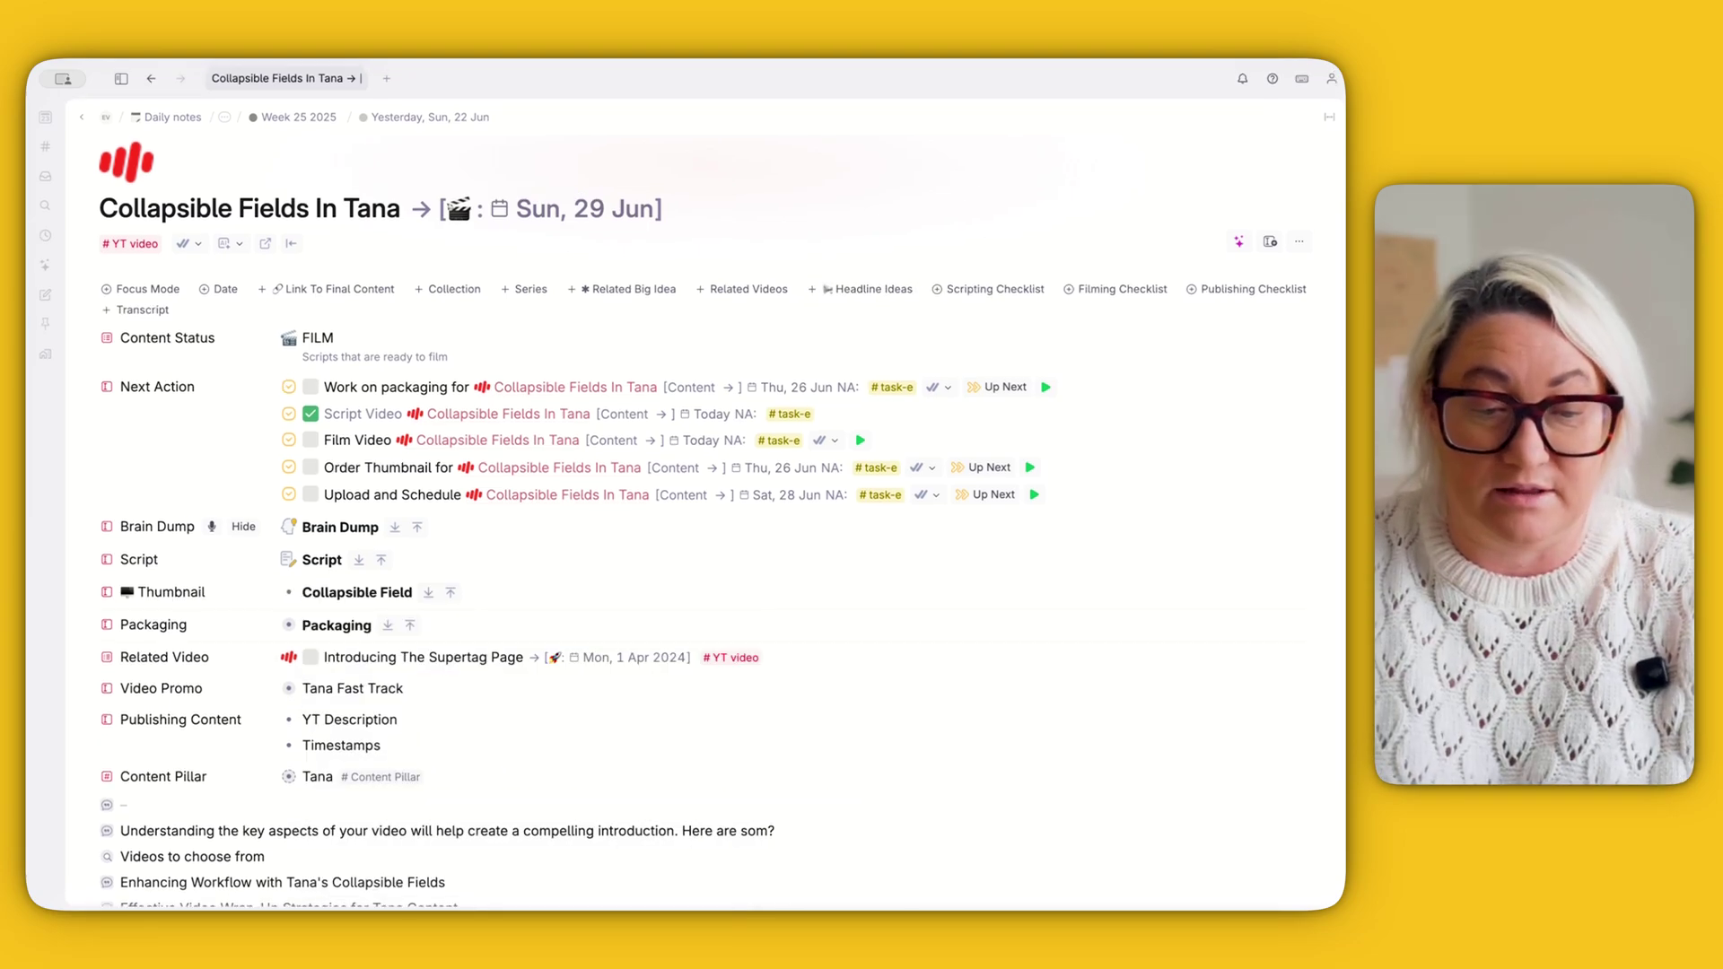
pyautogui.tripleClick(355, 591)
pyautogui.write('Thum')
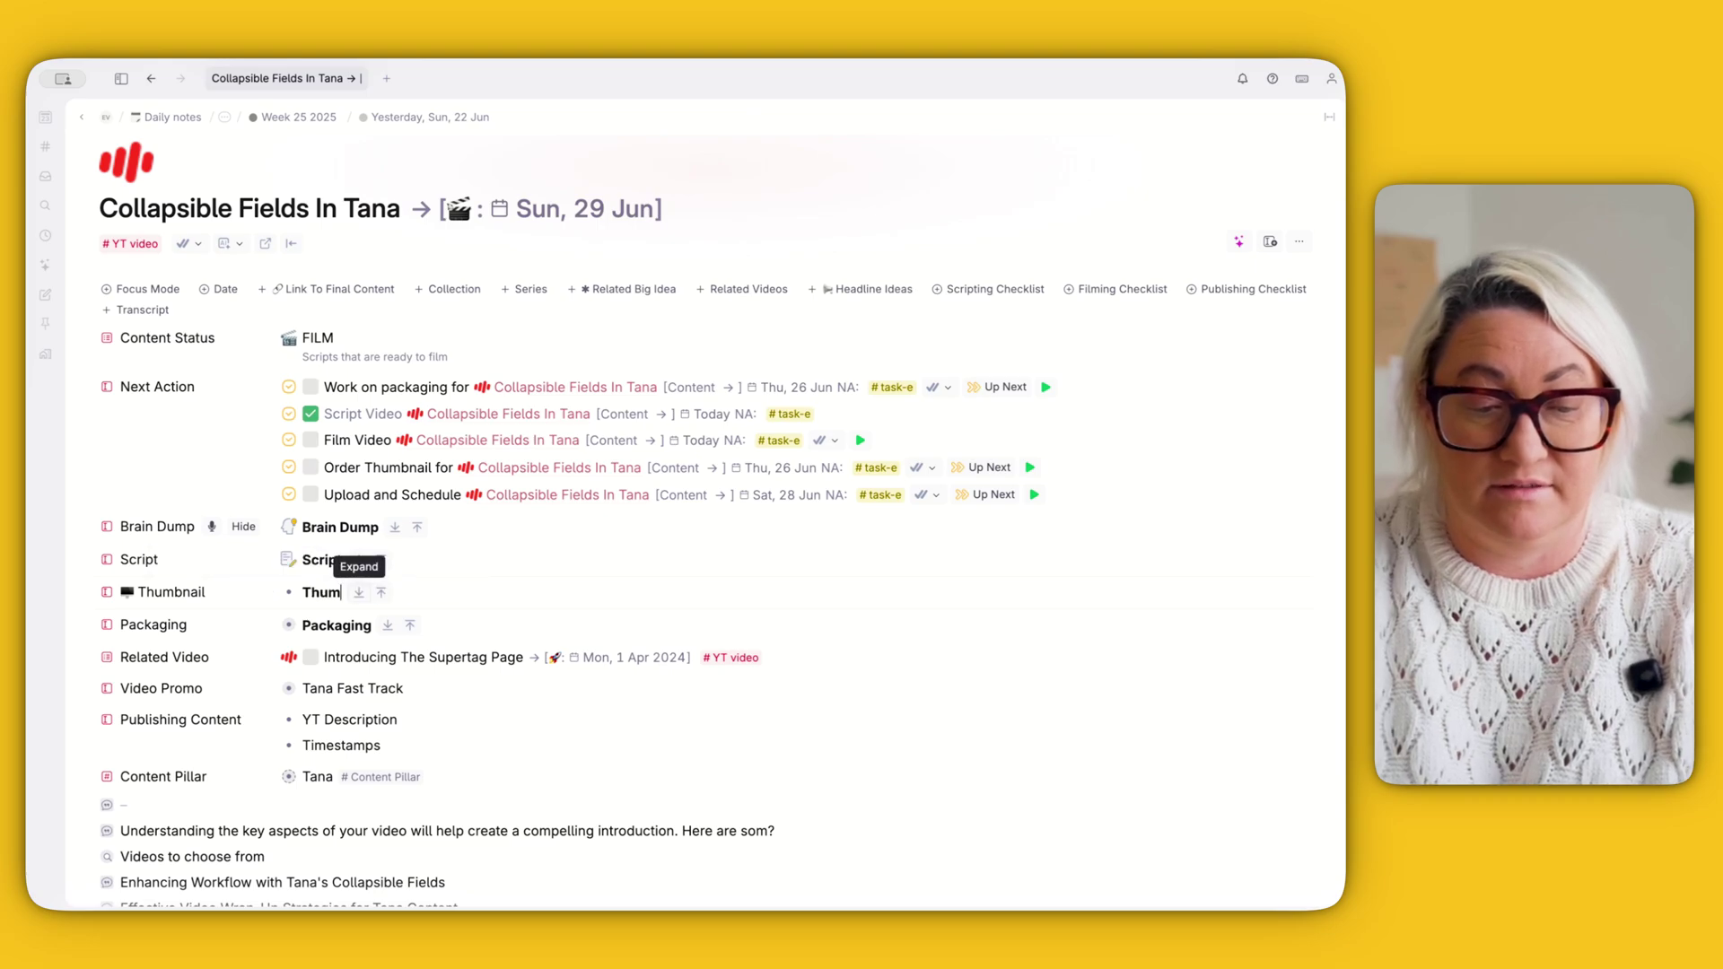
pyautogui.write('bn')
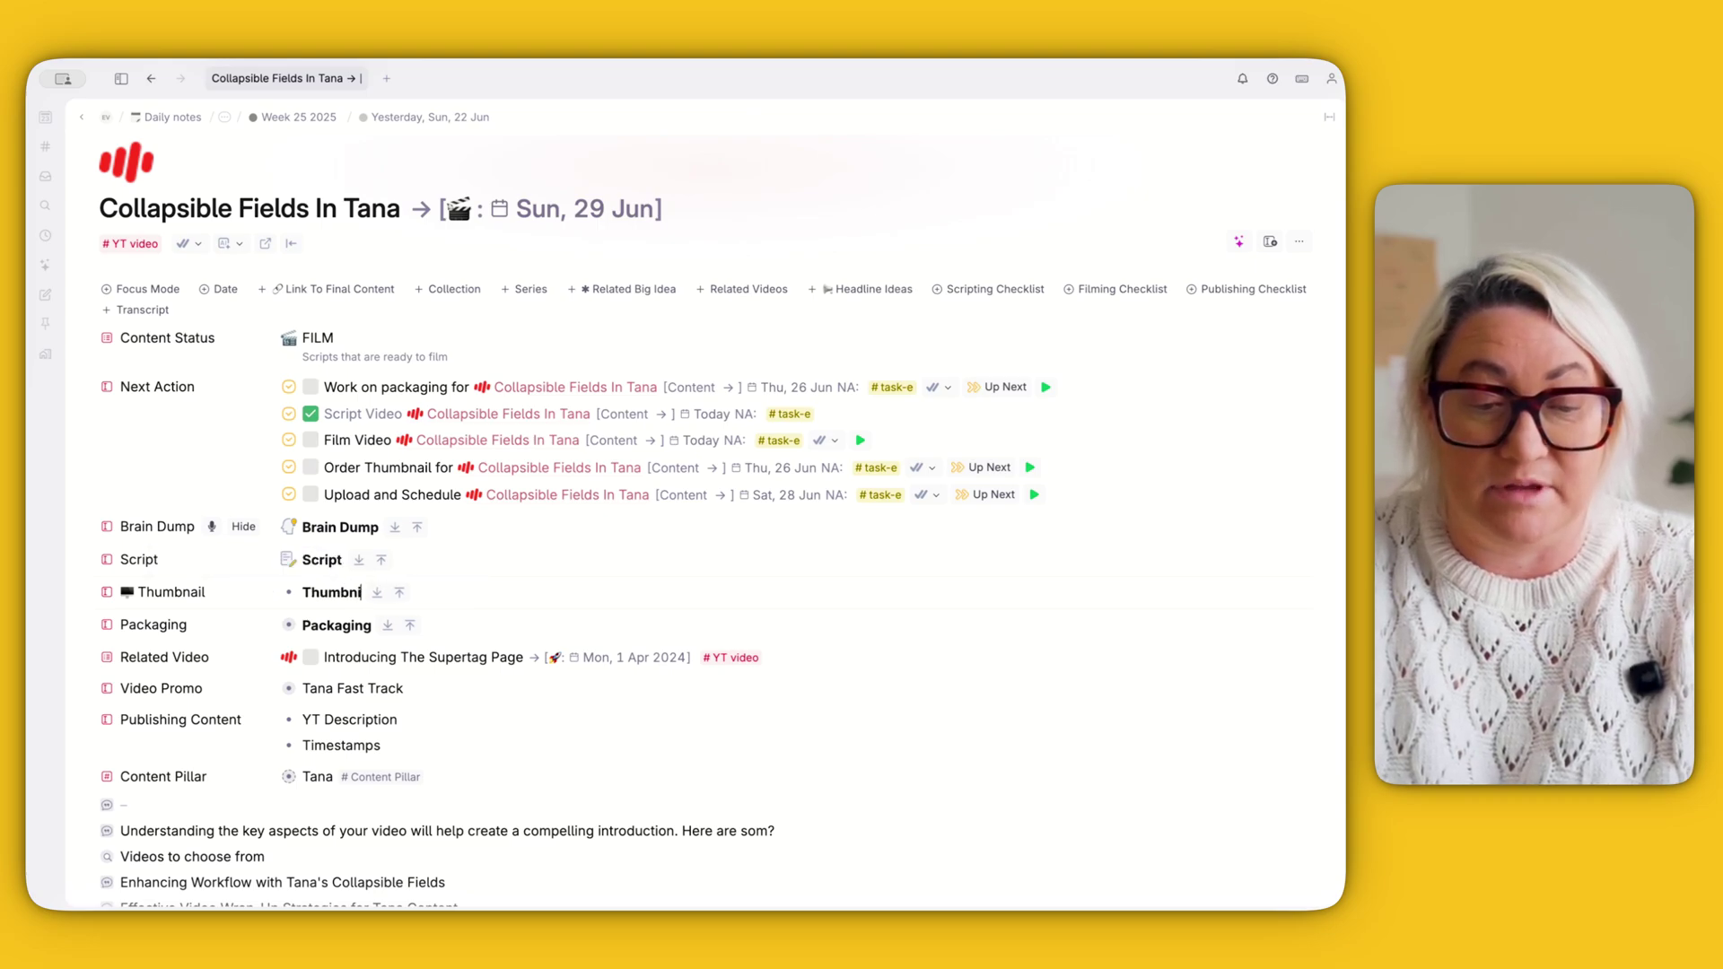
pyautogui.write('ail')
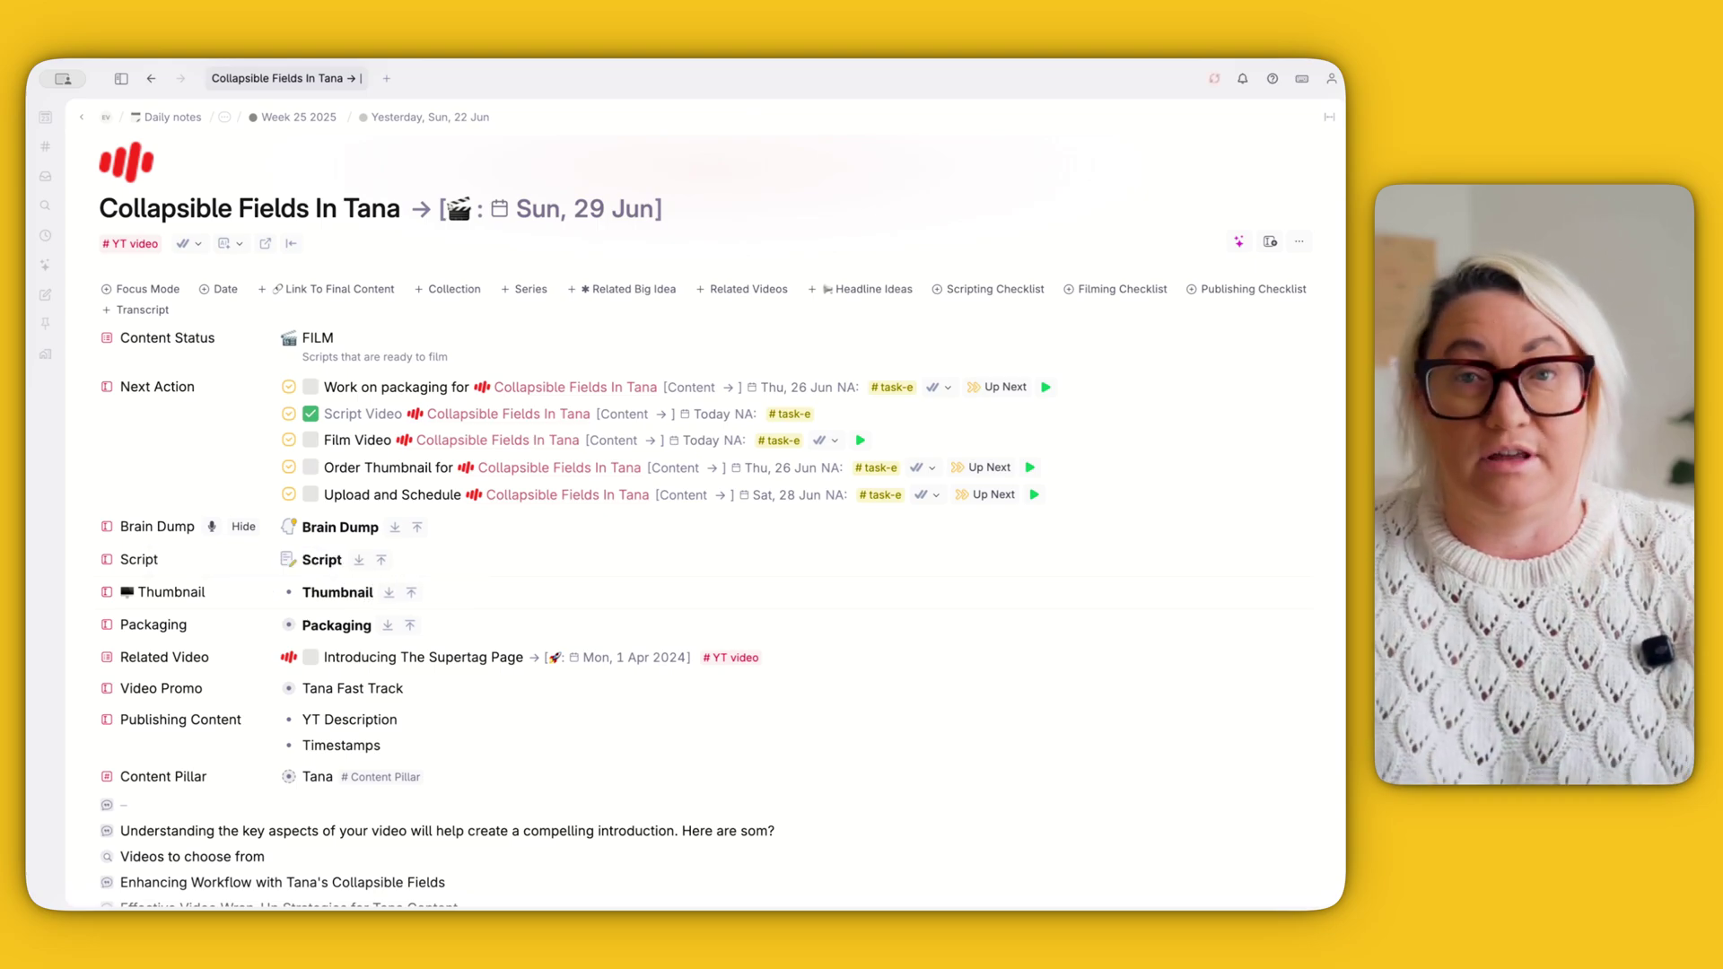
pyautogui.press('Return')
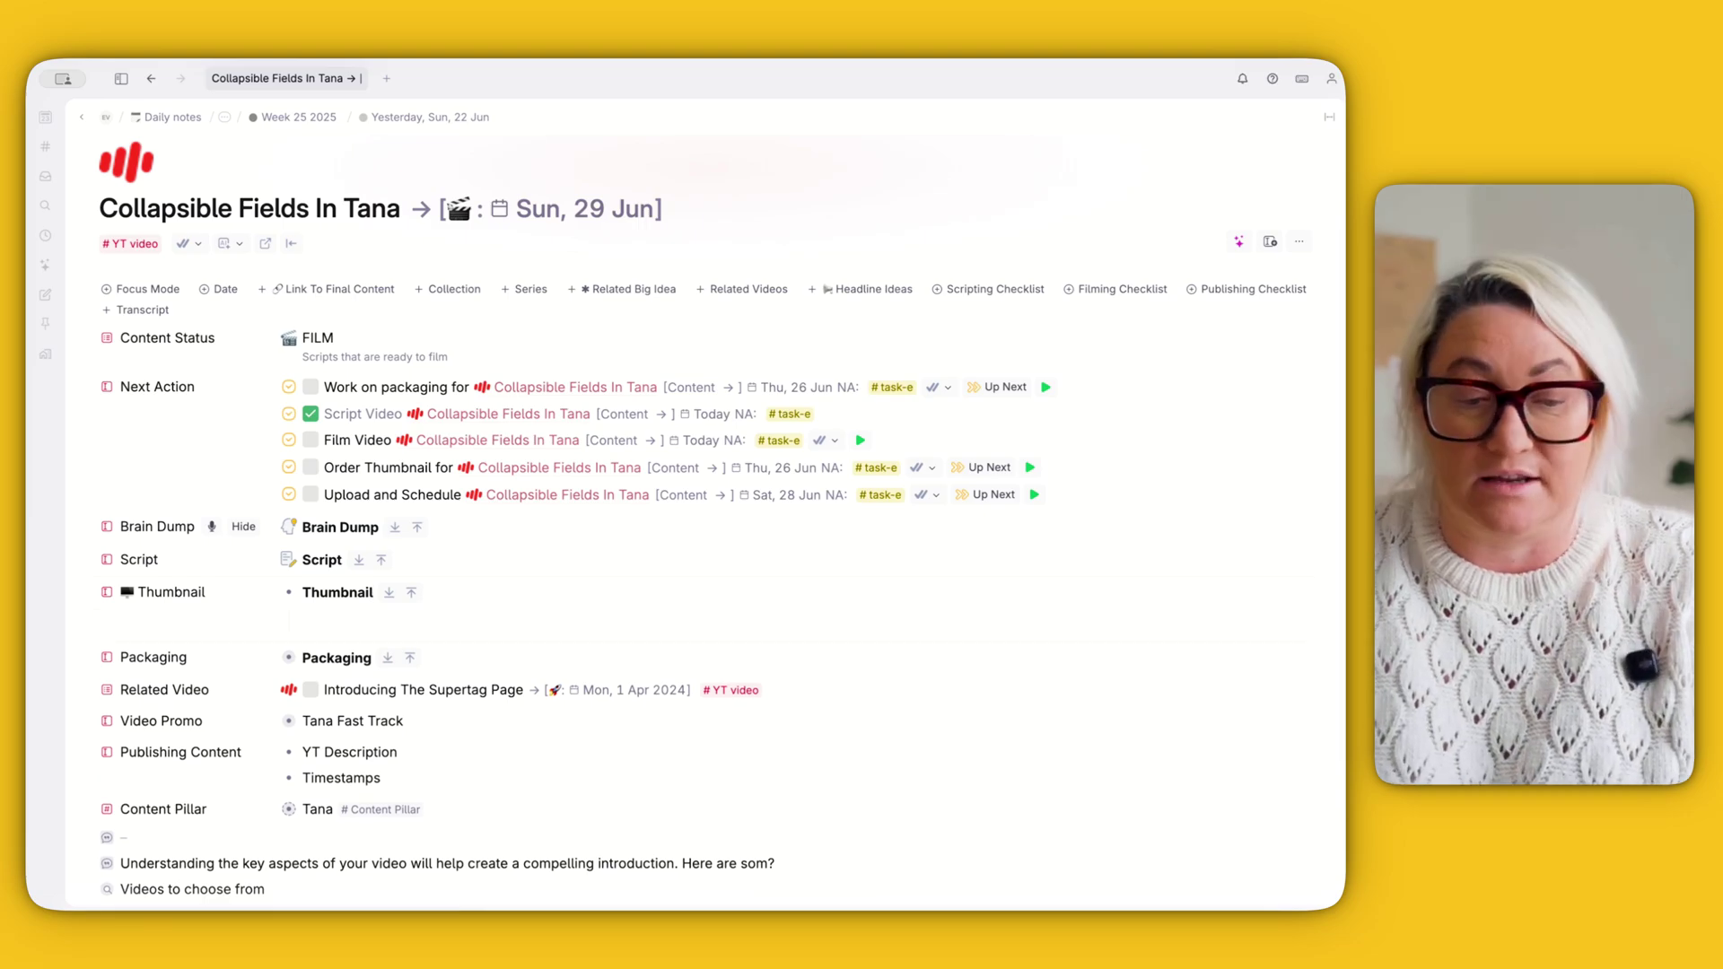
pyautogui.press('BackSpace')
# Step: Test the expand and collapse arrows on Brain Dump, Script and Packaging
pyautogui.scroll(-3, 424, 474)
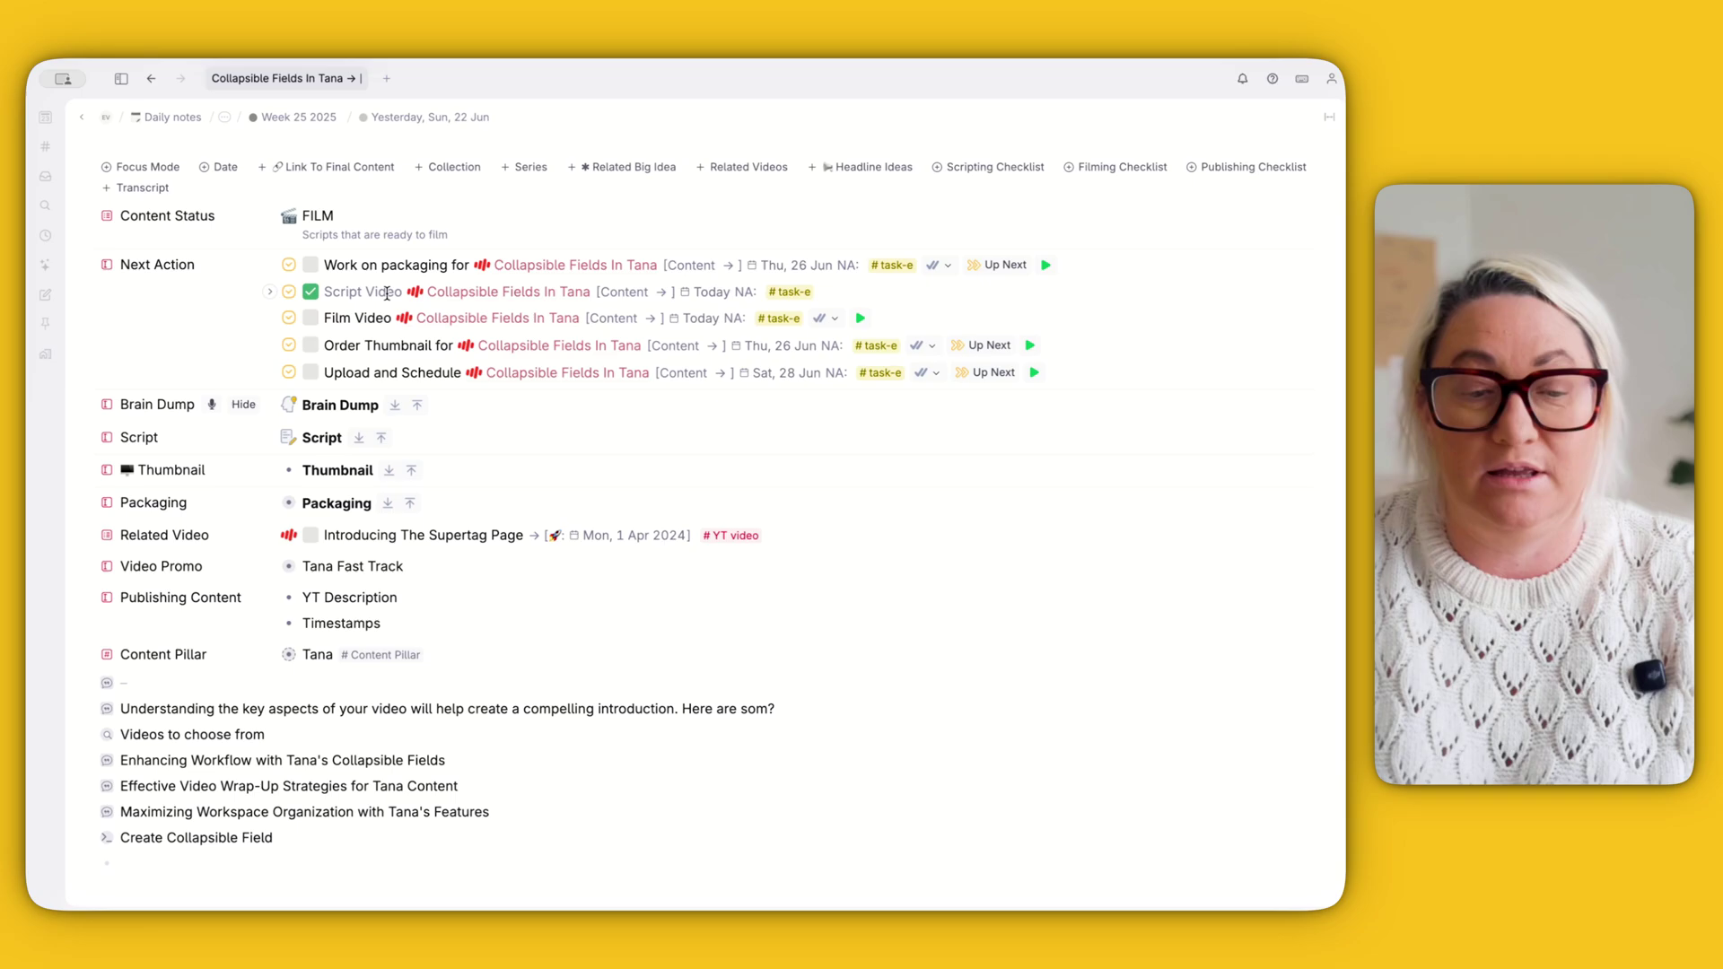
pyautogui.click(395, 405)
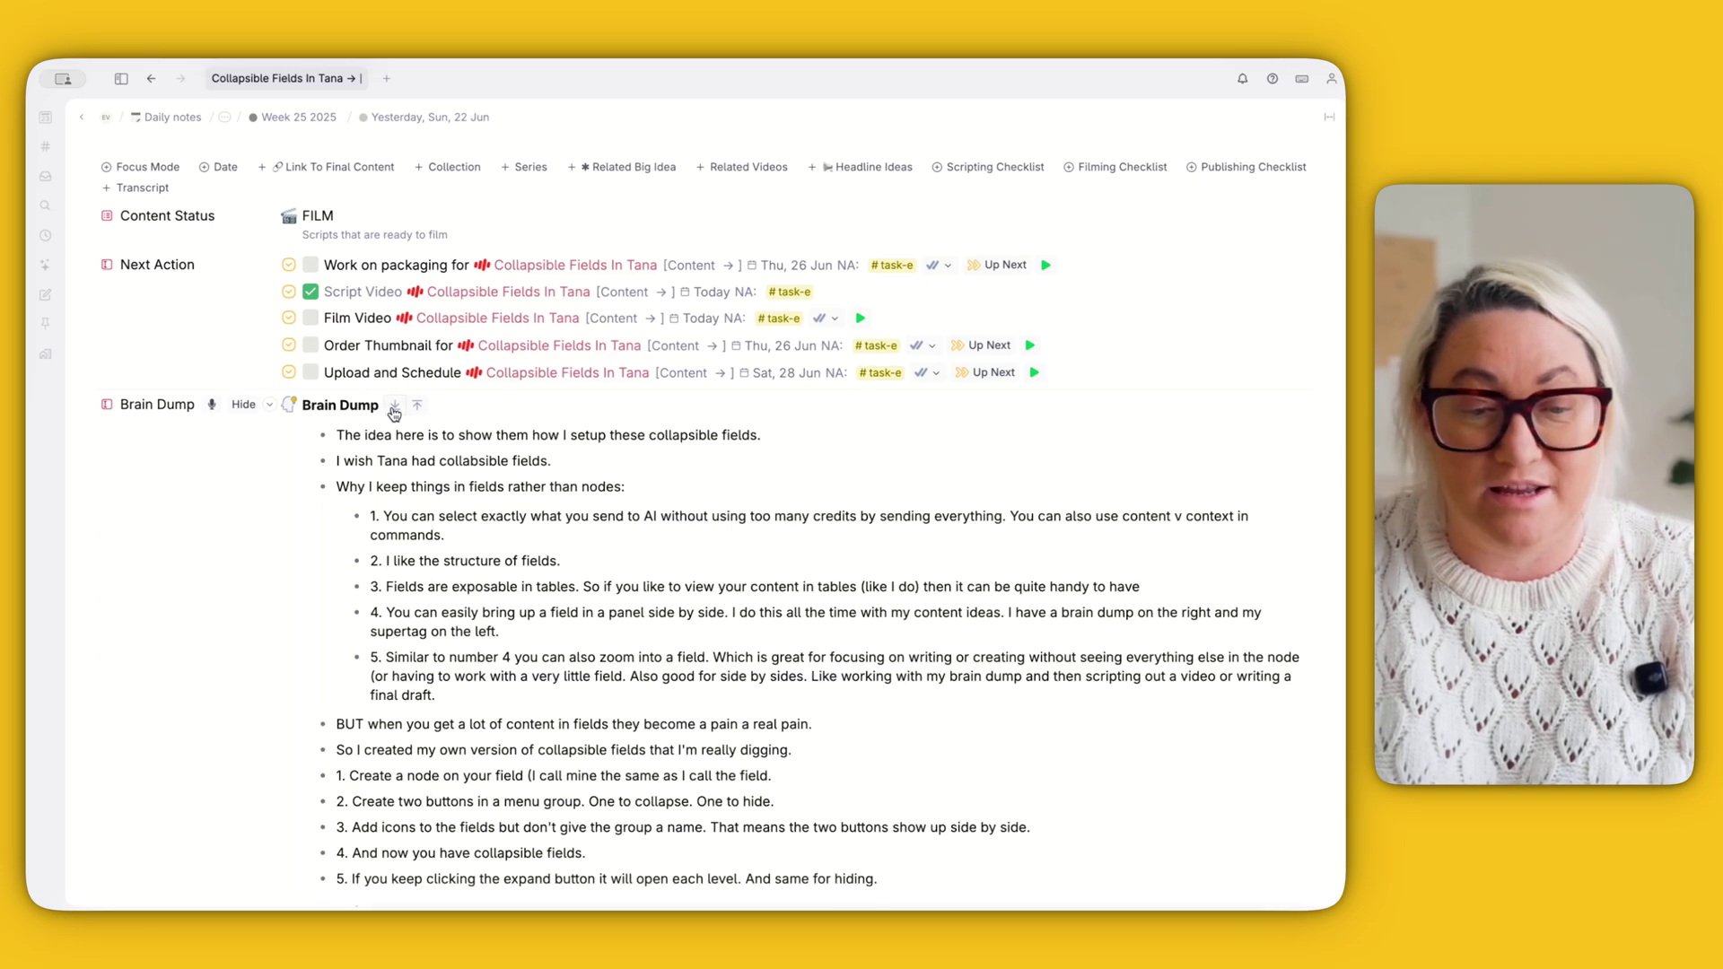
pyautogui.click(418, 405)
pyautogui.click(376, 437)
pyautogui.click(381, 437)
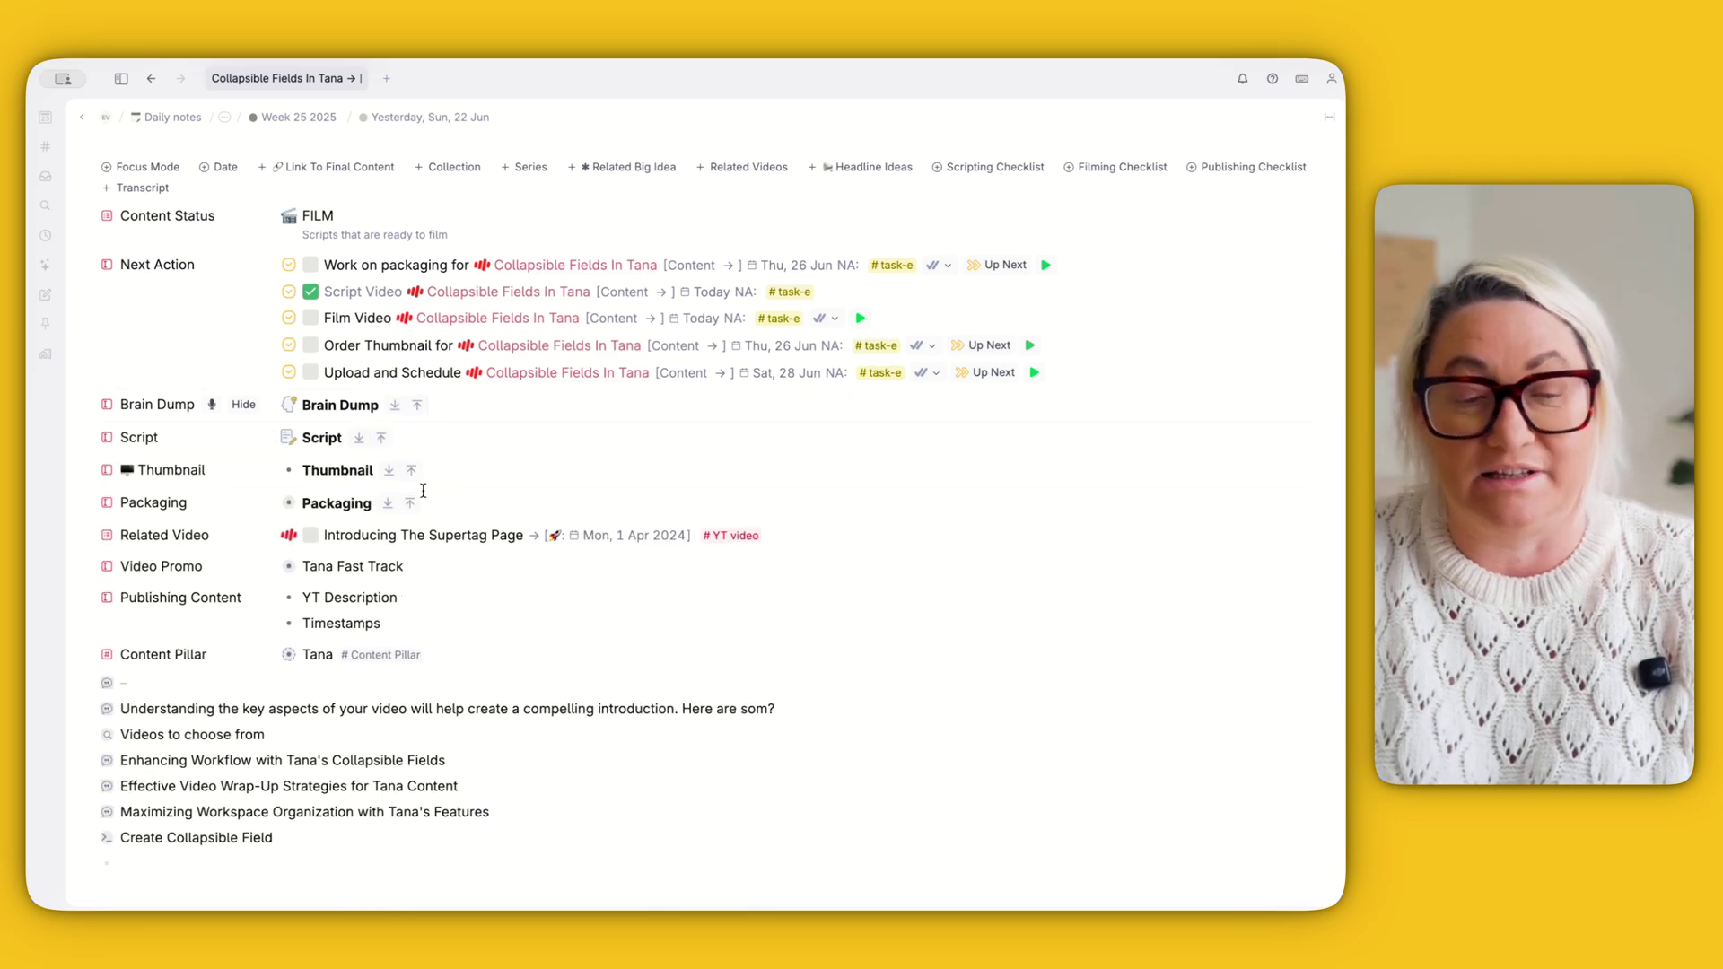
pyautogui.click(387, 504)
pyautogui.click(410, 503)
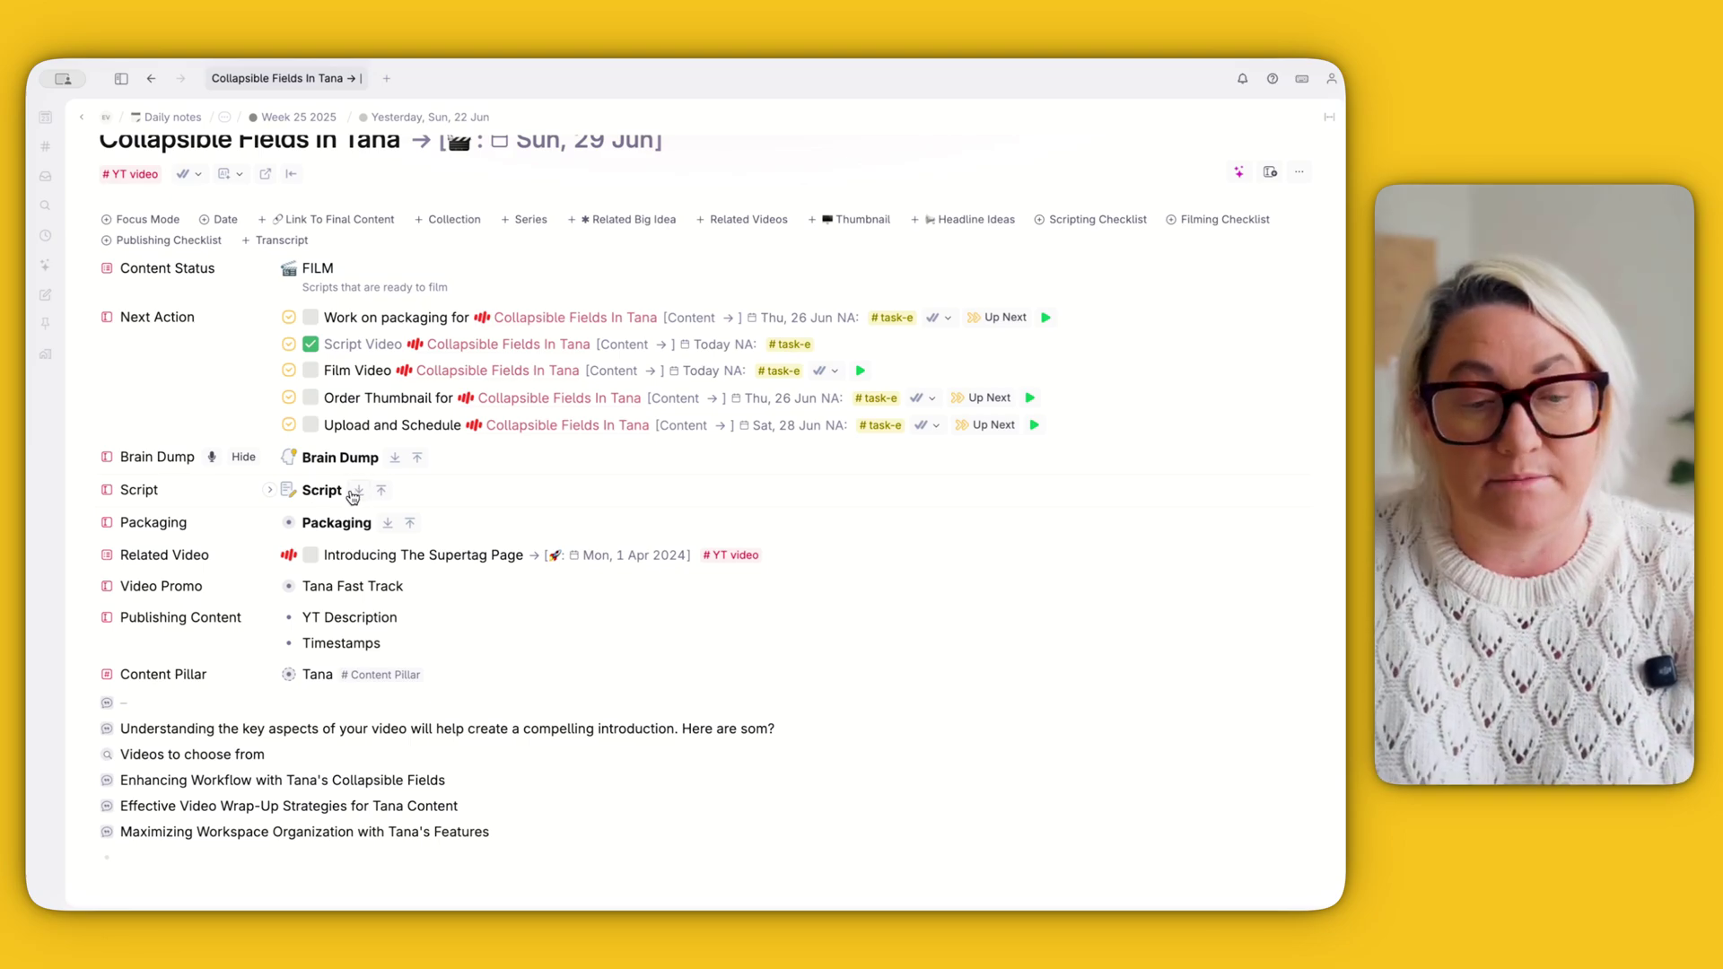
# Step: Expand the Script field to reveal the script
pyautogui.click(358, 492)
pyautogui.scroll(-6, 468, 661)
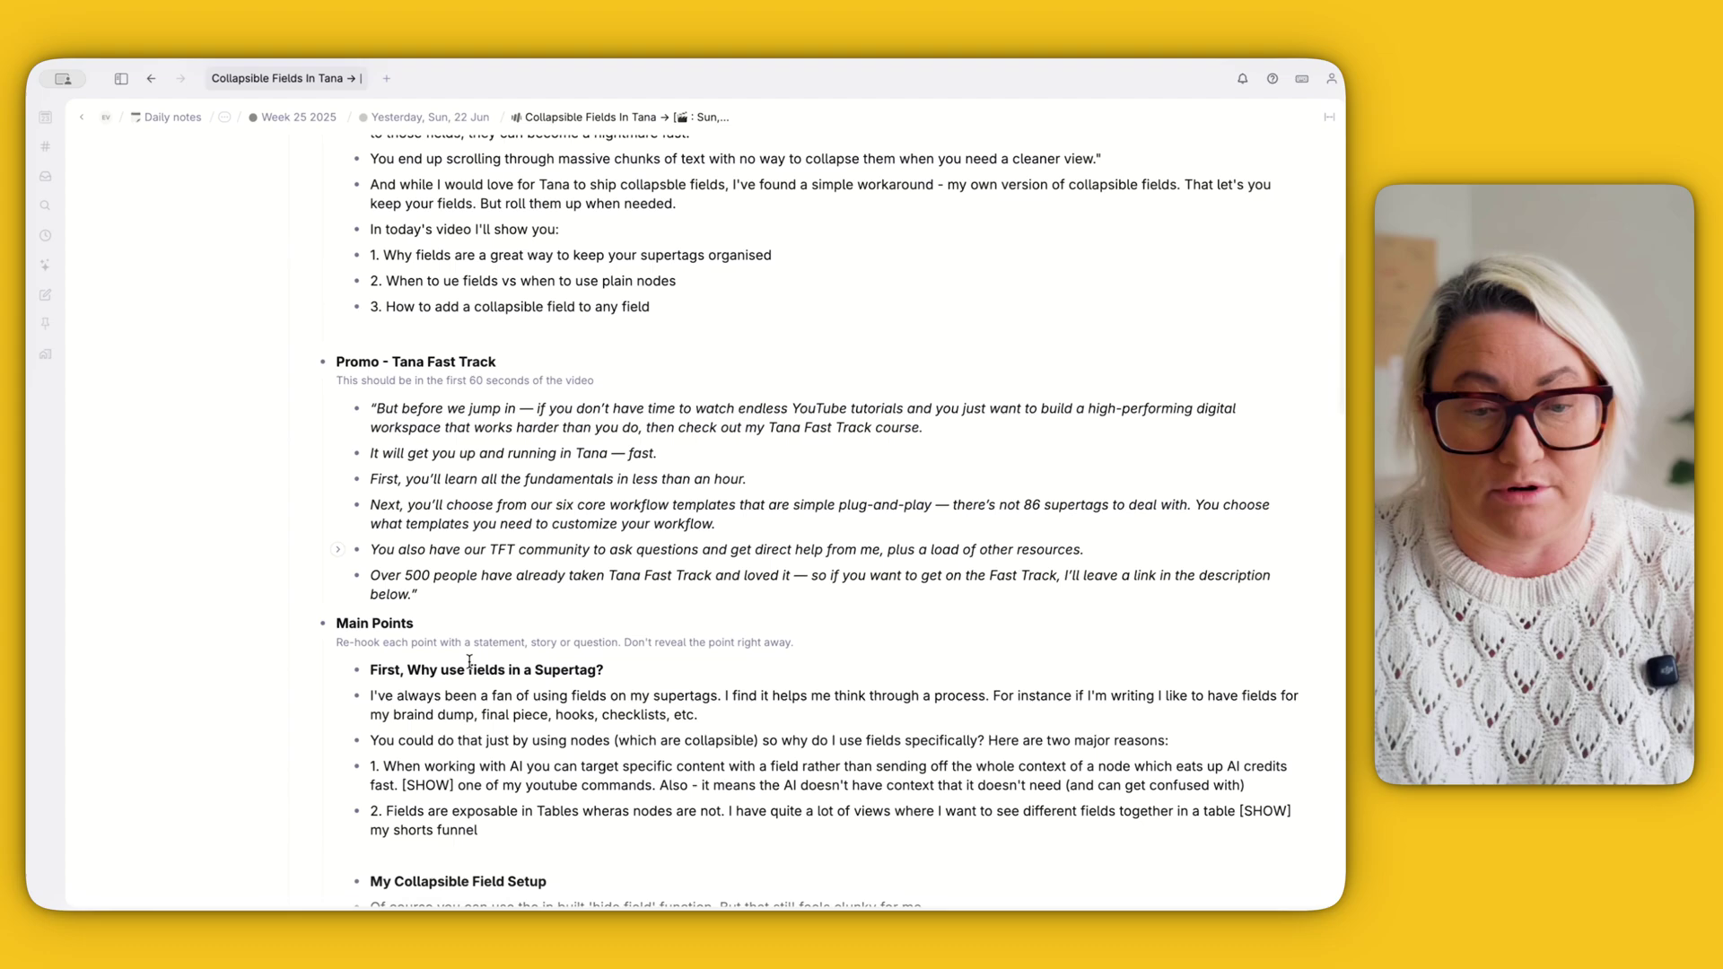
pyautogui.scroll(-6, 468, 662)
pyautogui.scroll(10, 547, 493)
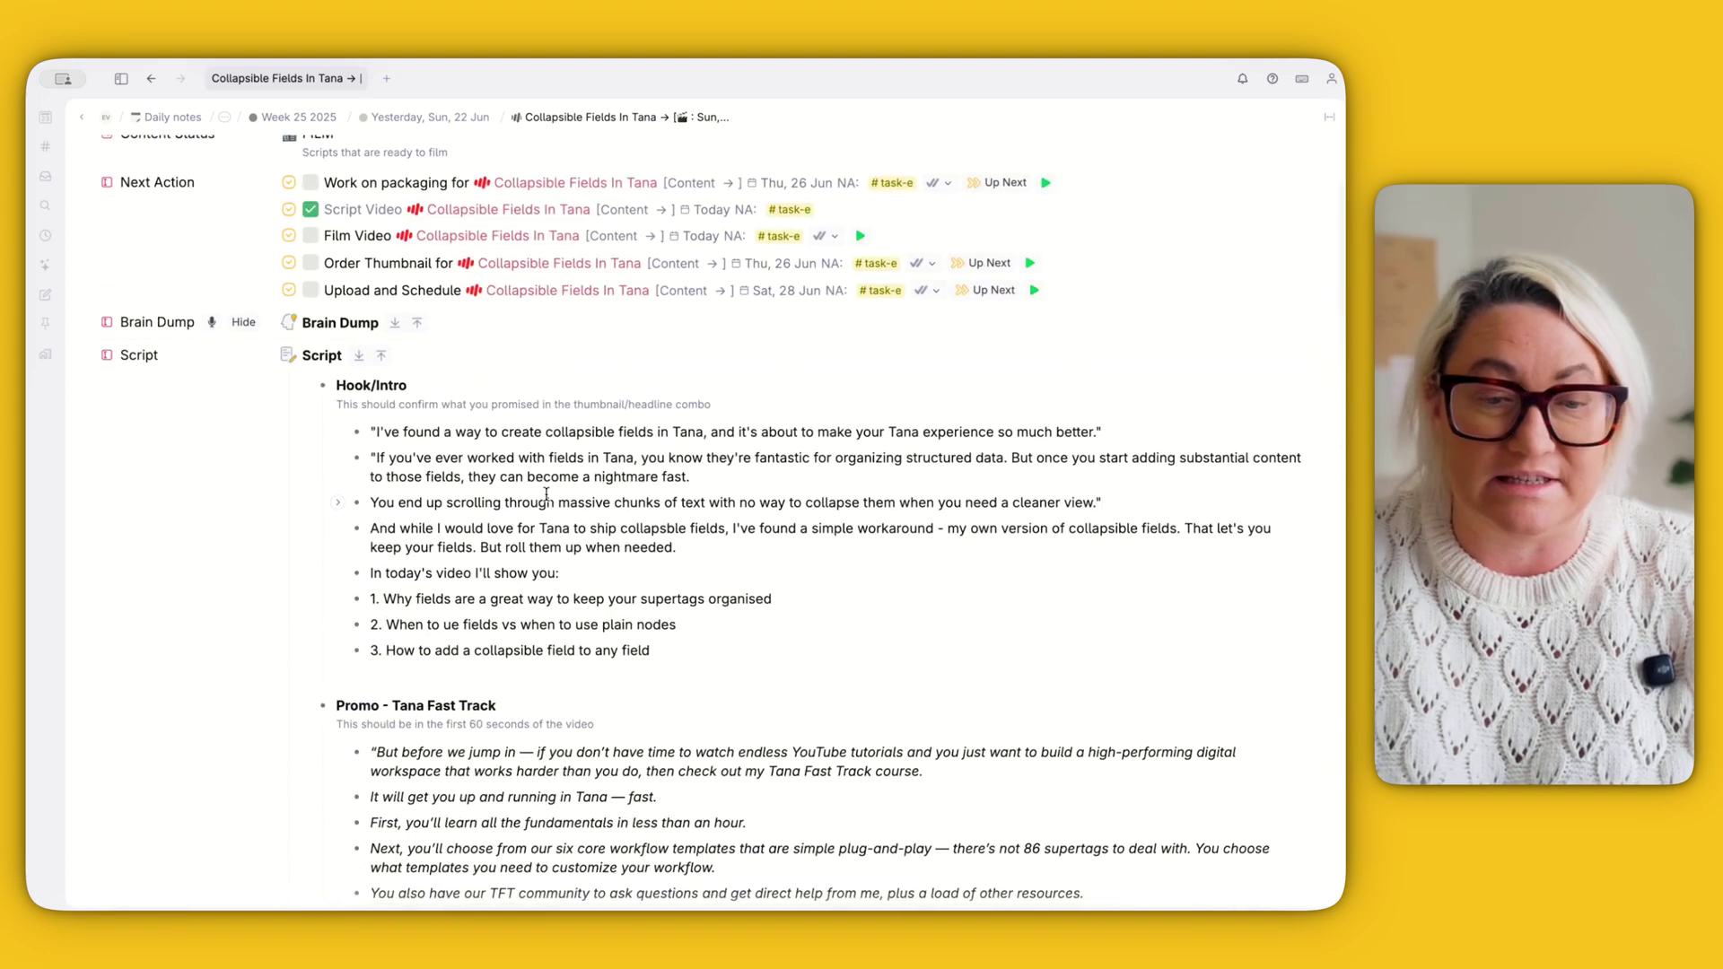
pyautogui.scroll(1, 546, 493)
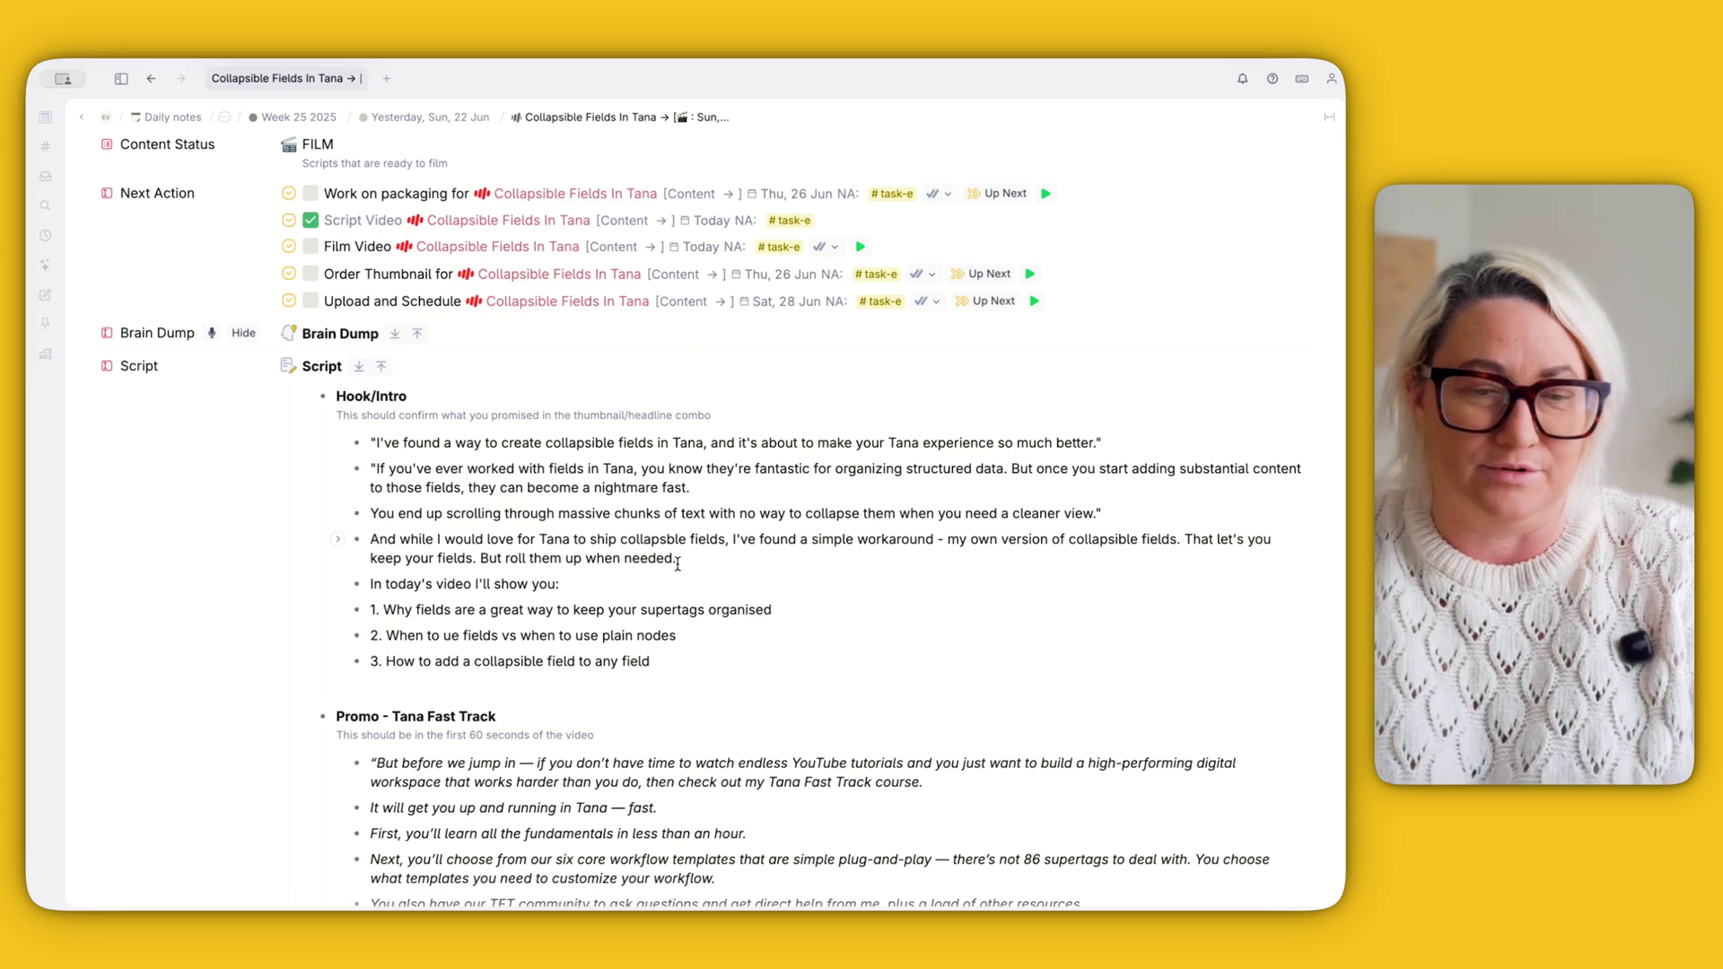
pyautogui.scroll(5, 695, 553)
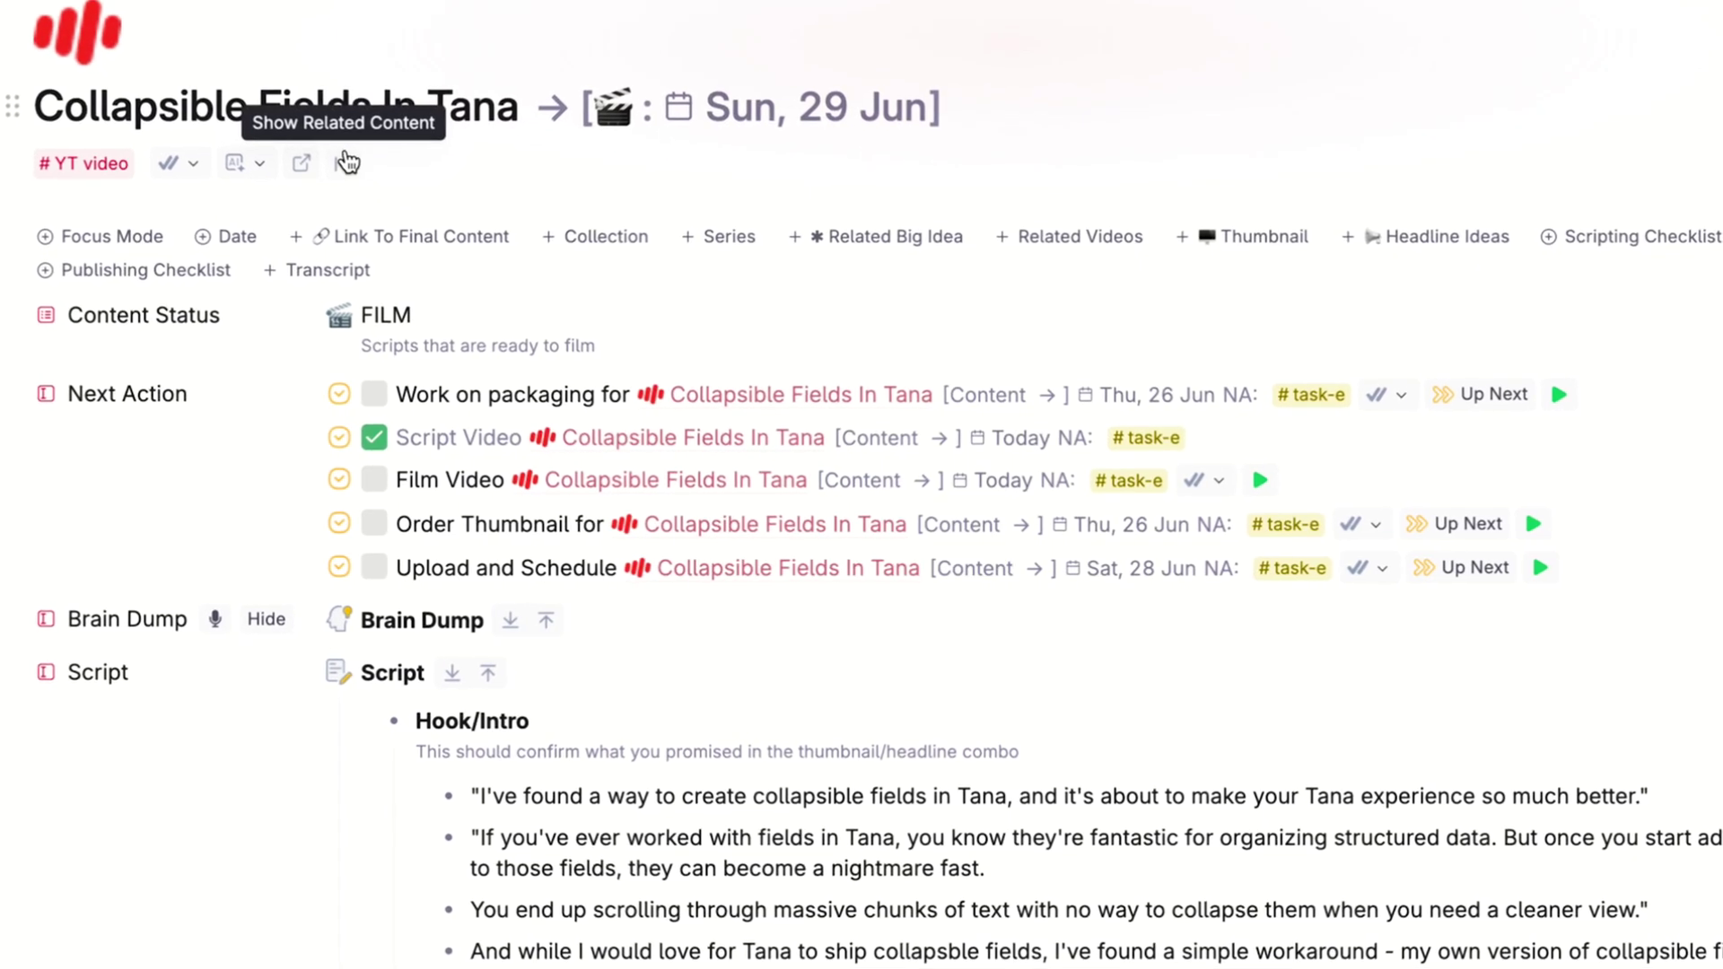
# Step: Show related content for the video page: Connected Sparks, Swipe File and Related Videos
pyautogui.click(290, 243)
pyautogui.scroll(-7, 432, 559)
pyautogui.scroll(15, 431, 560)
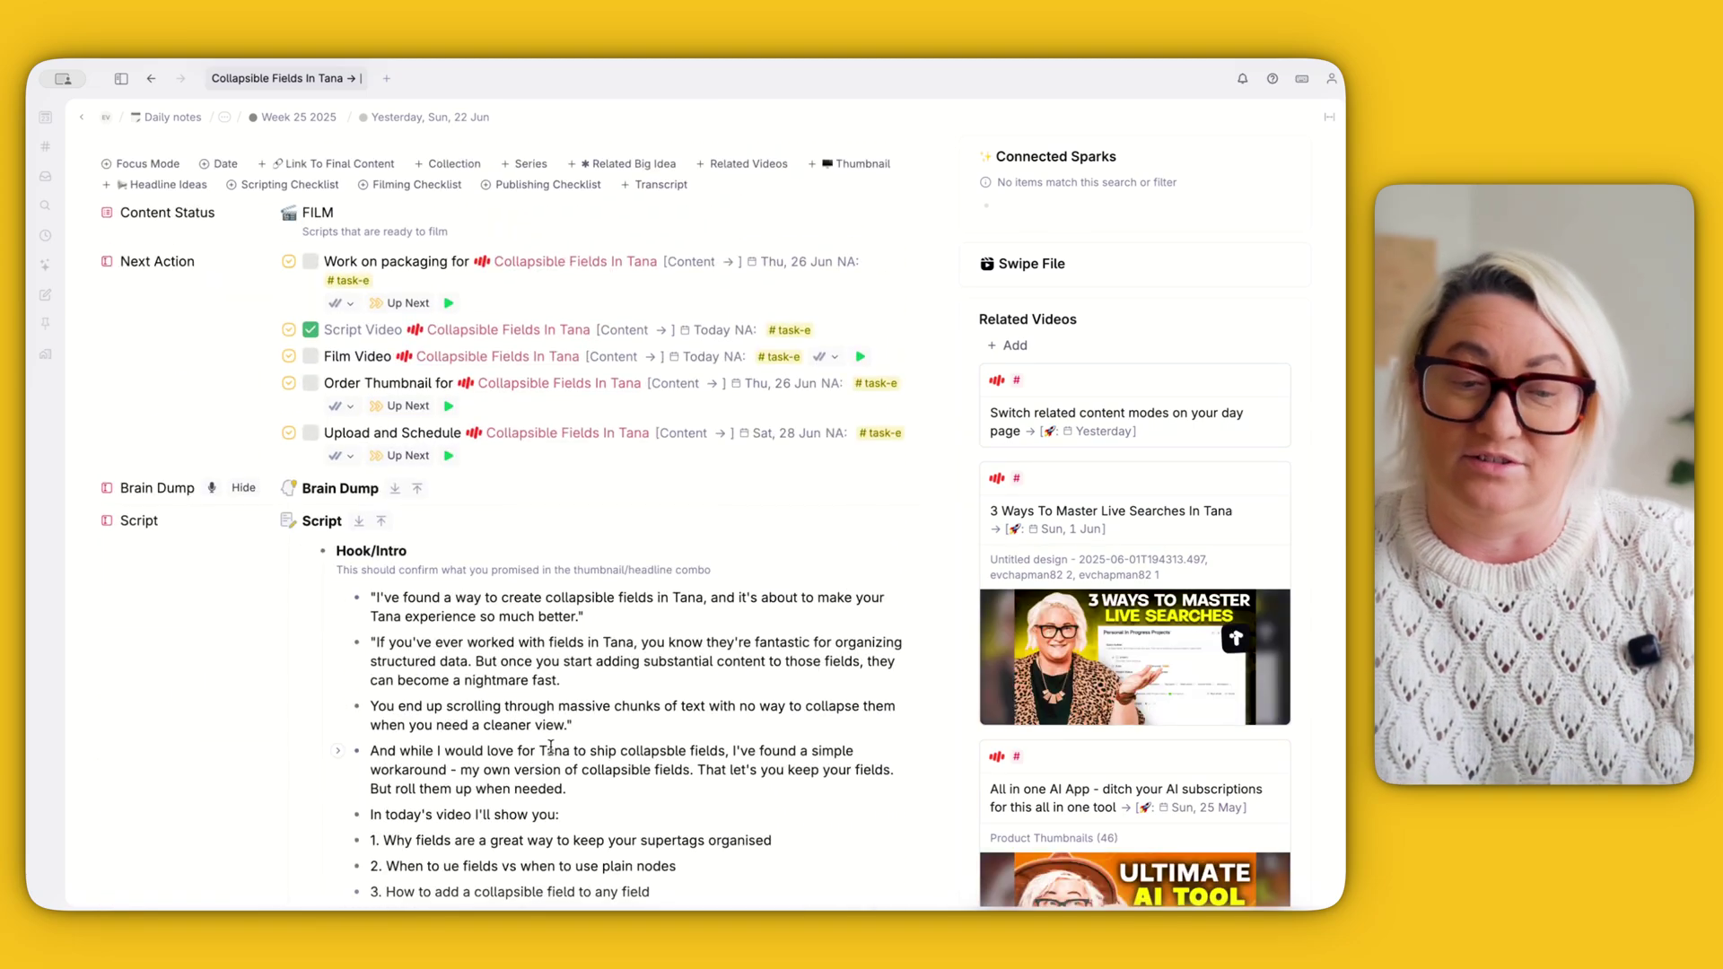
pyautogui.scroll(-2, 552, 748)
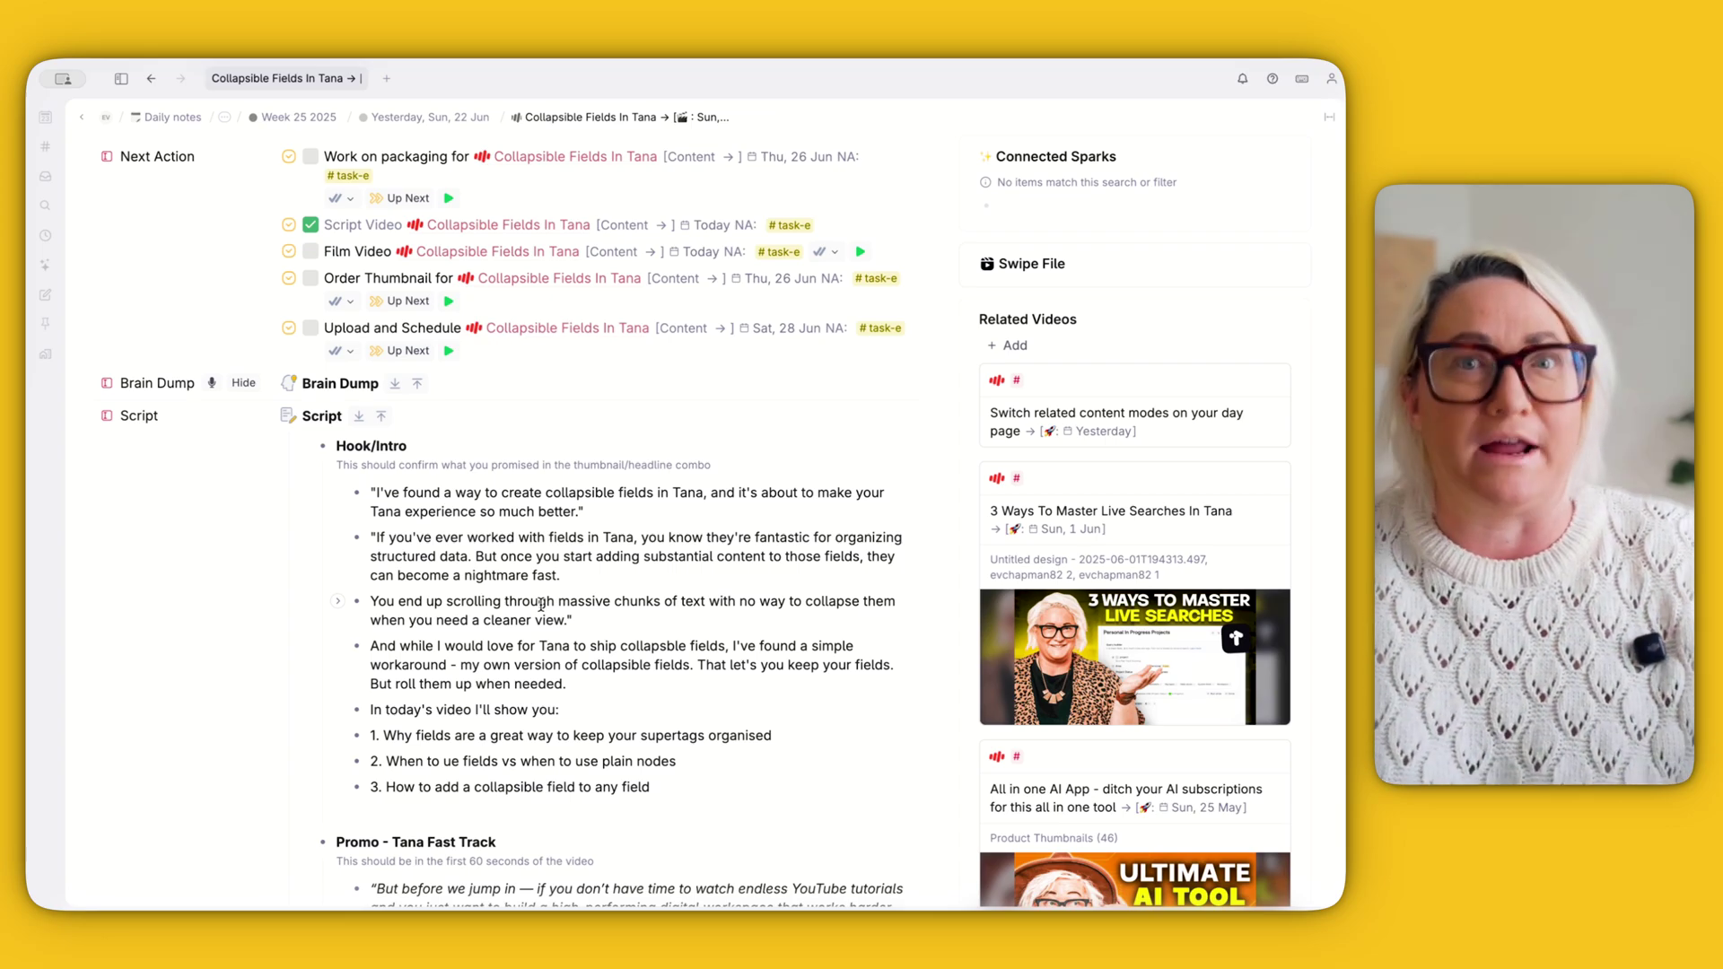
pyautogui.click(287, 418)
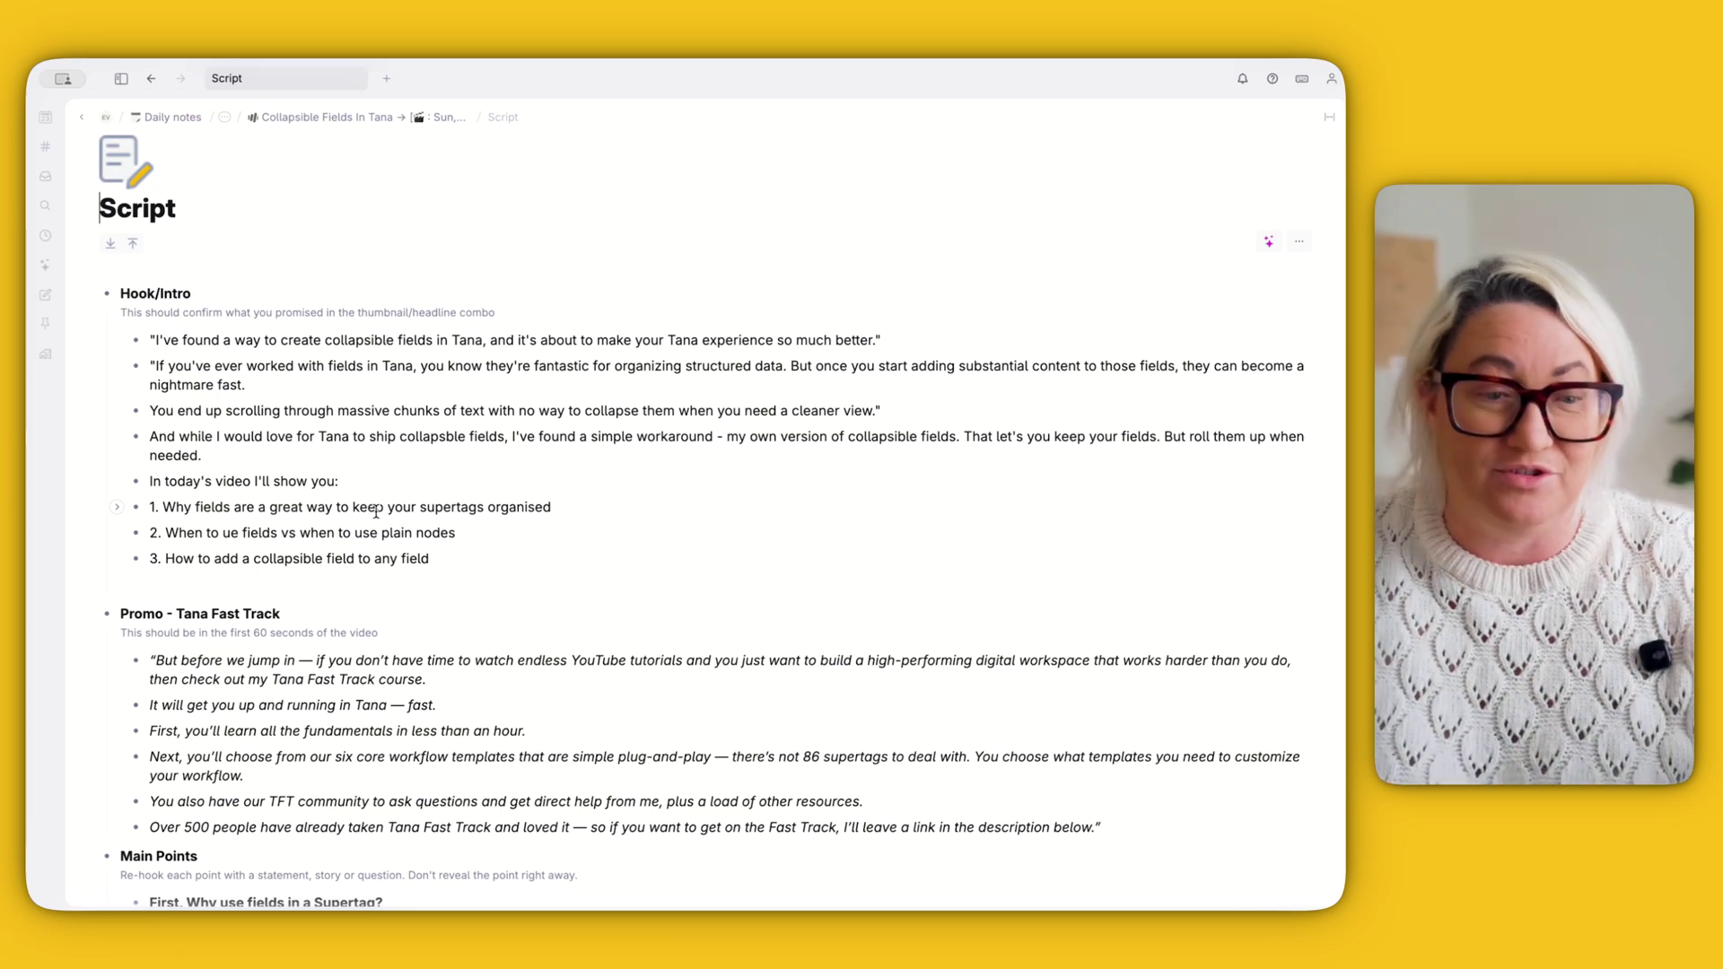
pyautogui.scroll(-5, 377, 608)
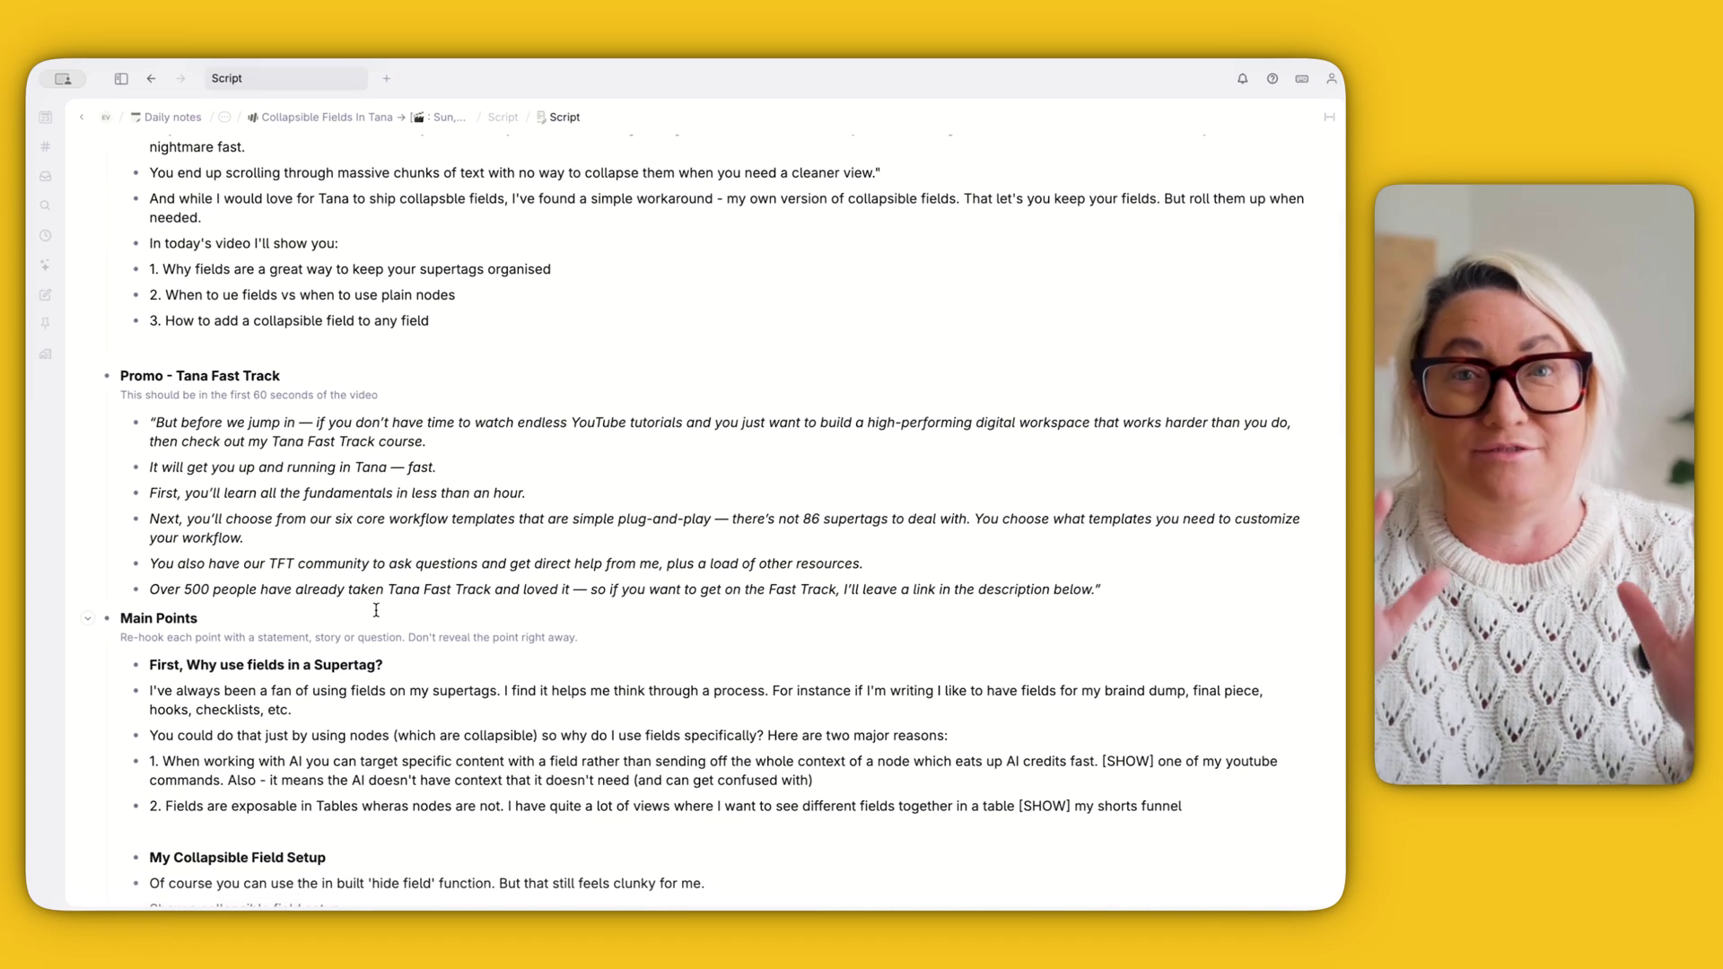
pyautogui.scroll(5, 376, 610)
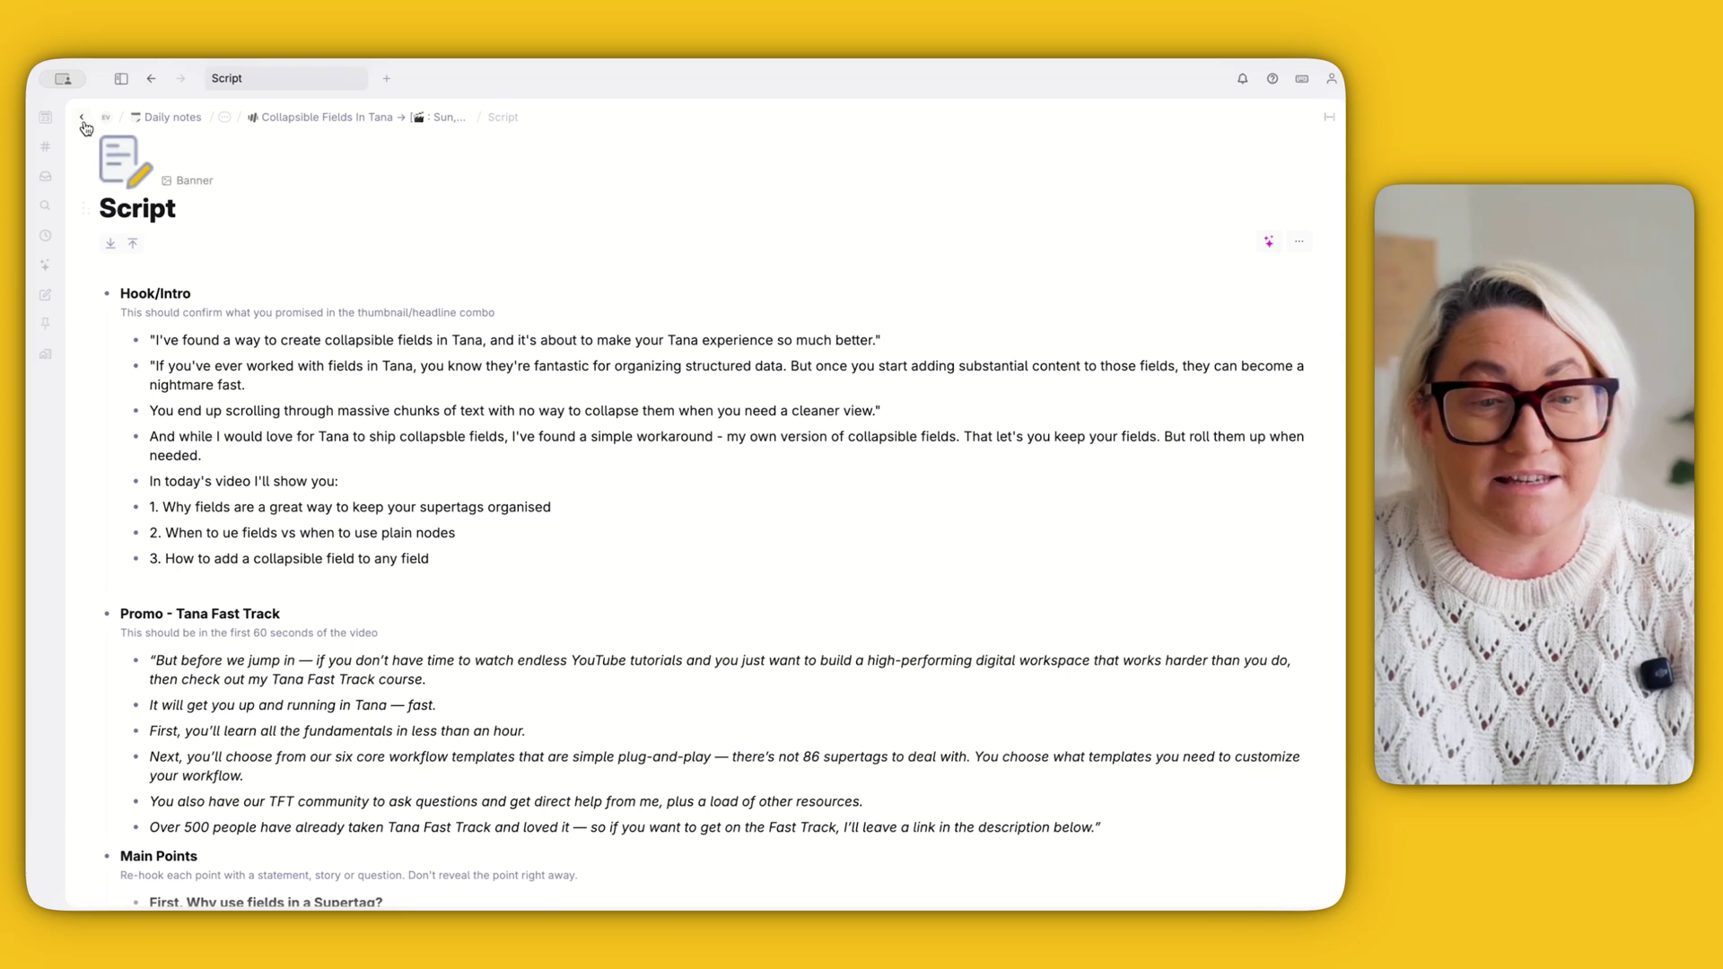
pyautogui.click(82, 122)
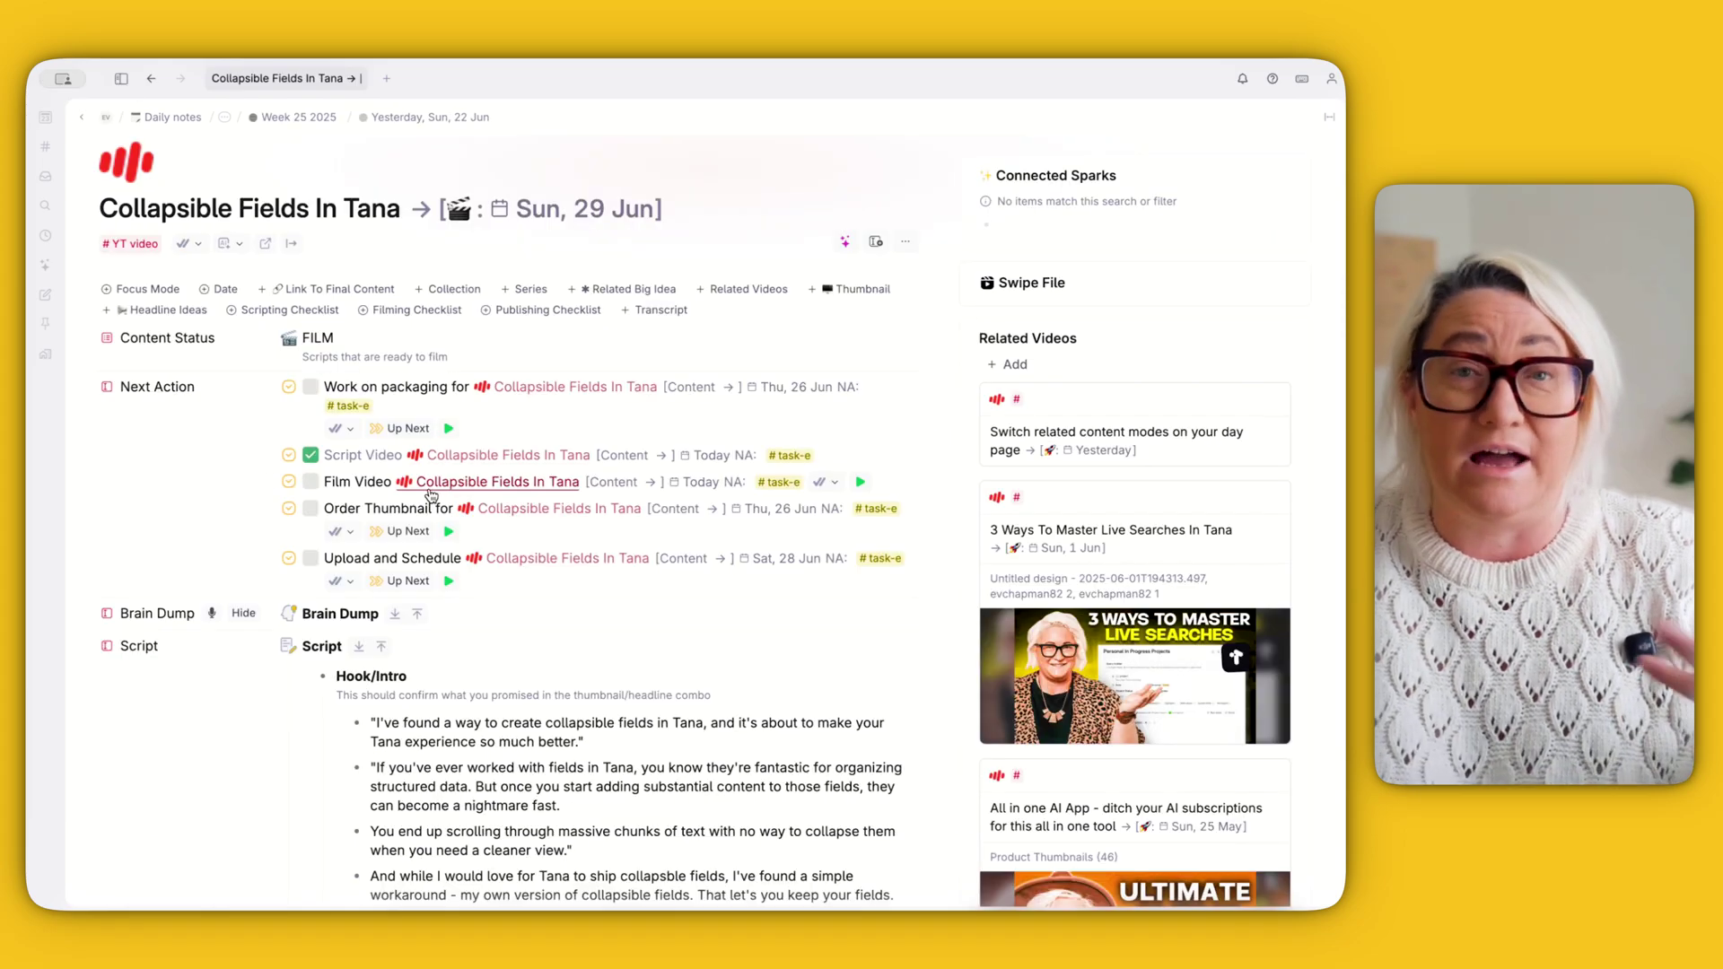
pyautogui.scroll(-1, 527, 646)
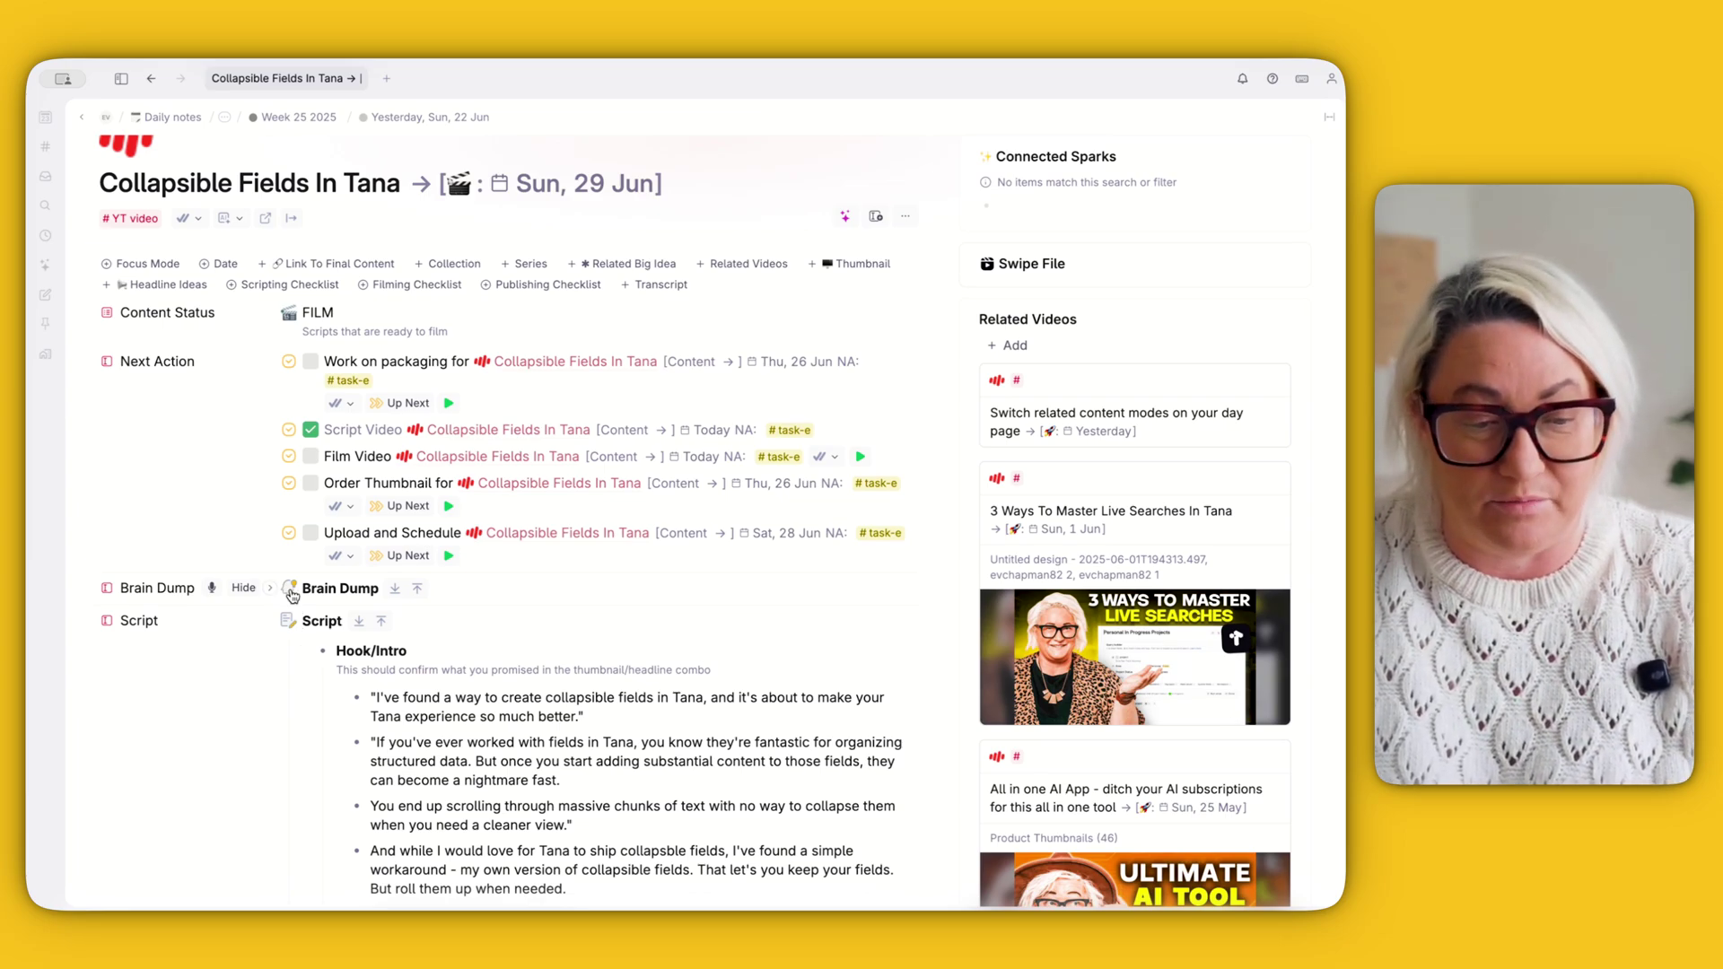
# Step: Open Brain Dump in a new right-hand panel and Script as its own page on the left
pyautogui.moveTo(289, 589); pyautogui.dragTo(195, 677)
pyautogui.scroll(-20, 195, 678)
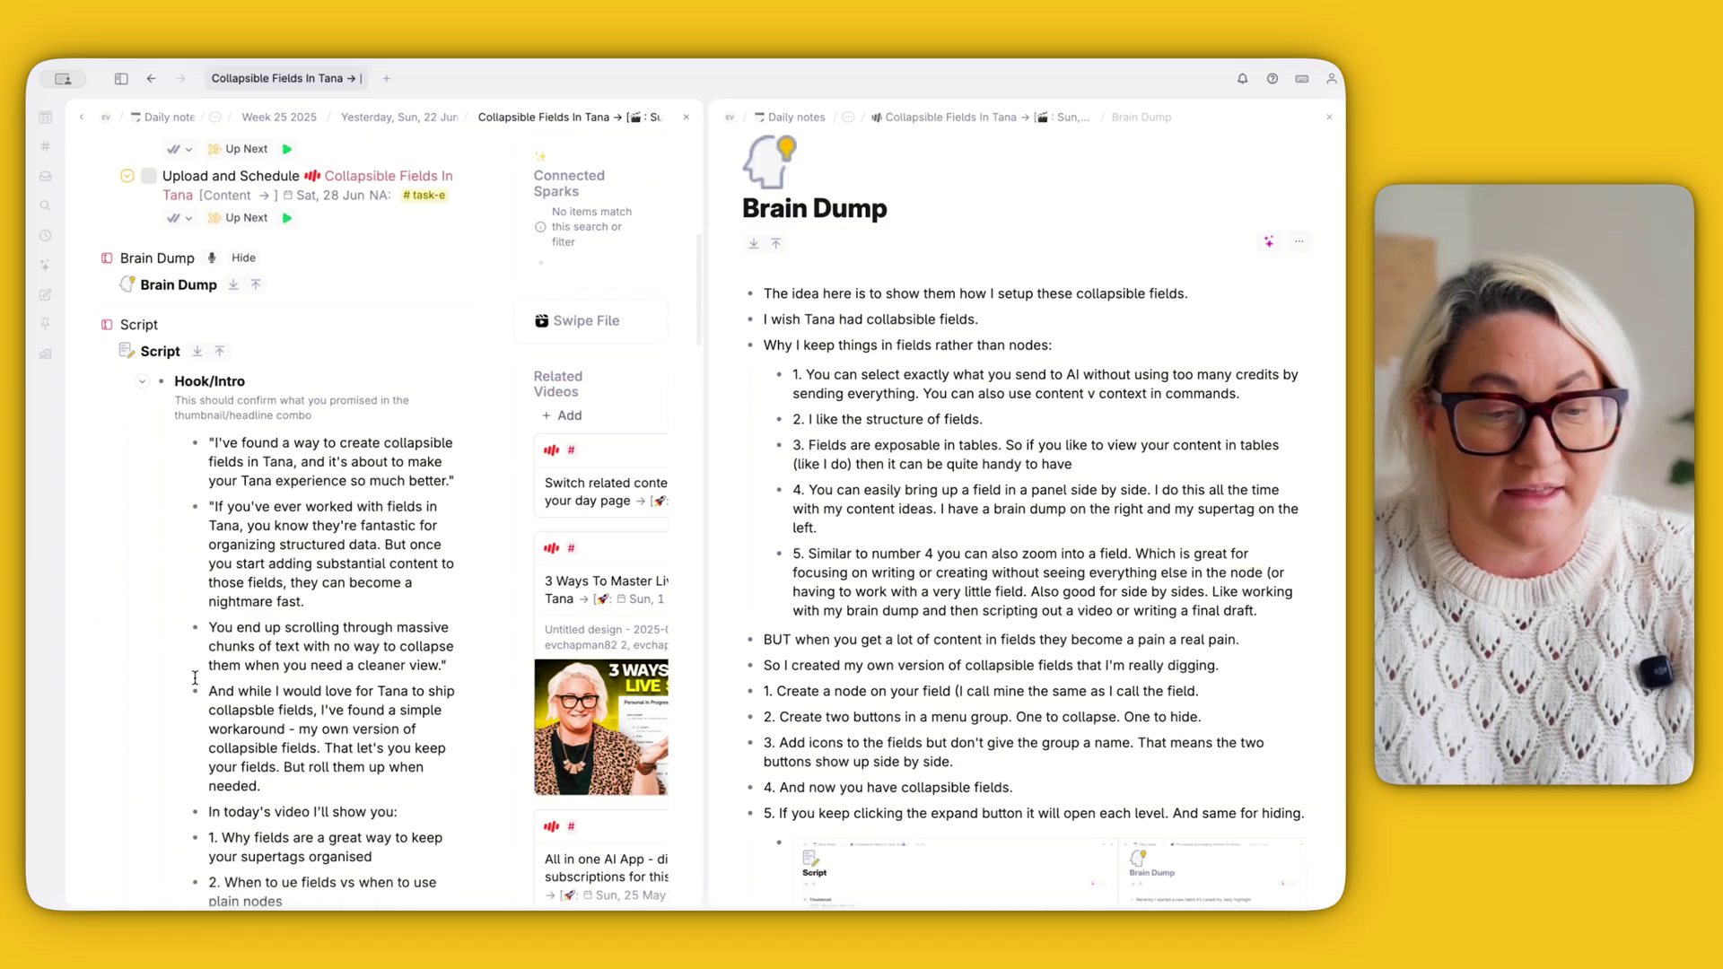
pyautogui.scroll(10, 195, 678)
pyautogui.scroll(-5, 195, 678)
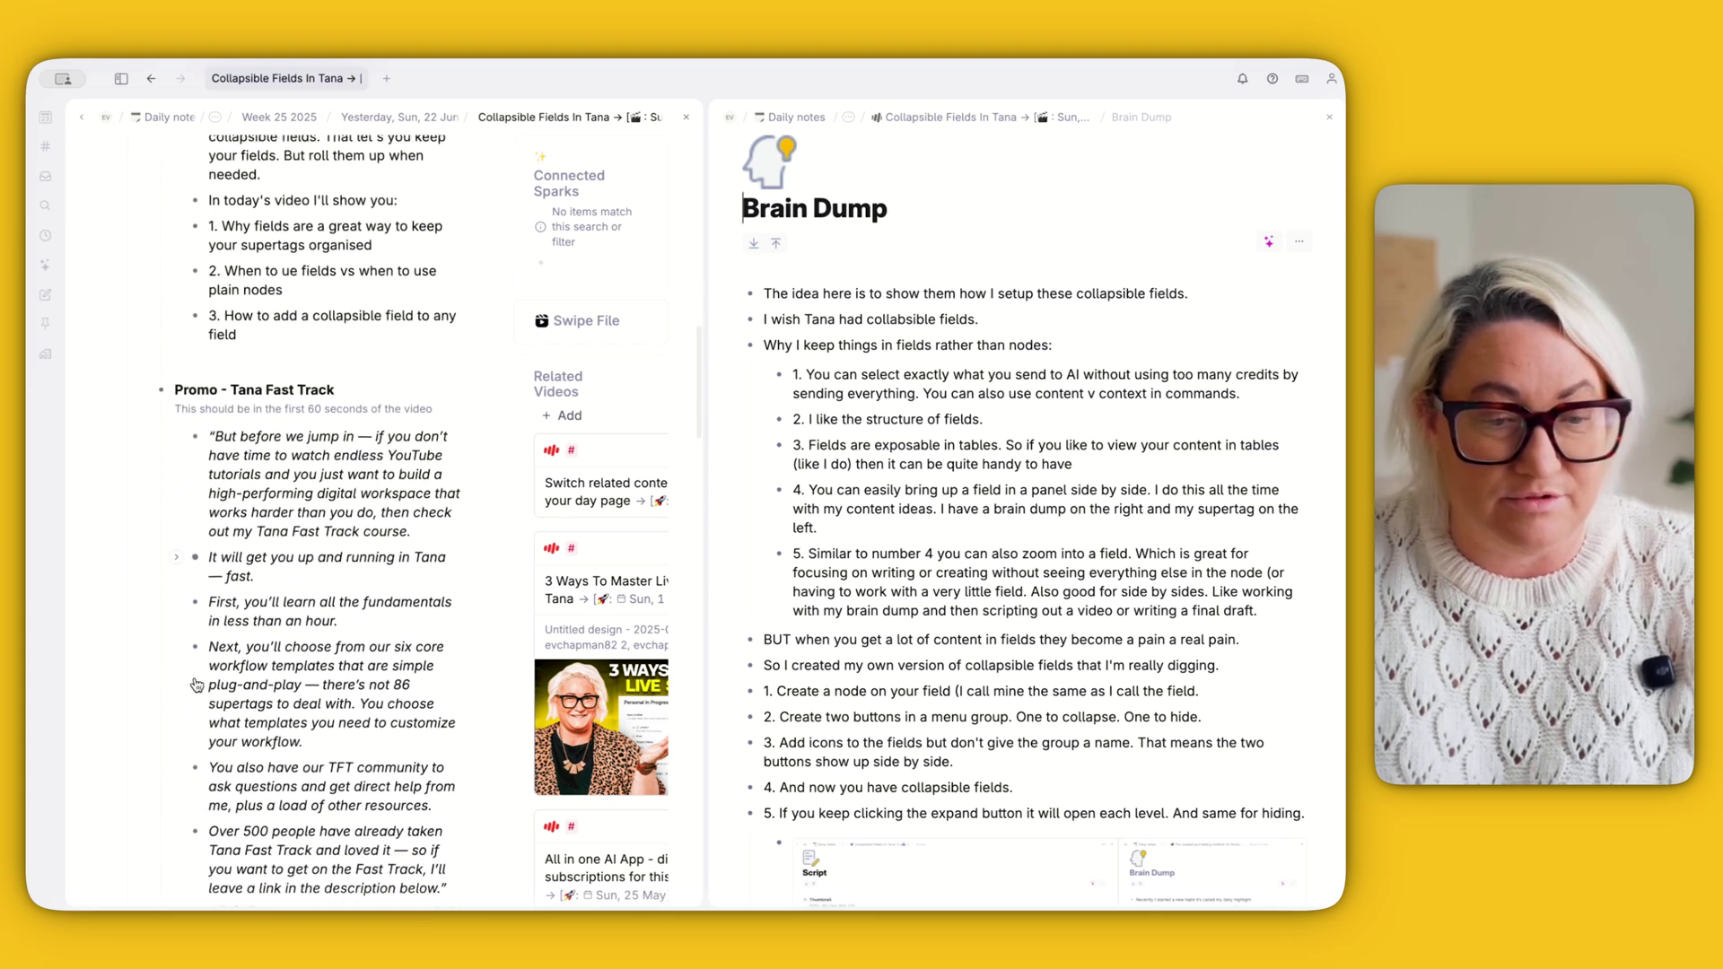
pyautogui.scroll(10, 195, 677)
pyautogui.click(122, 574)
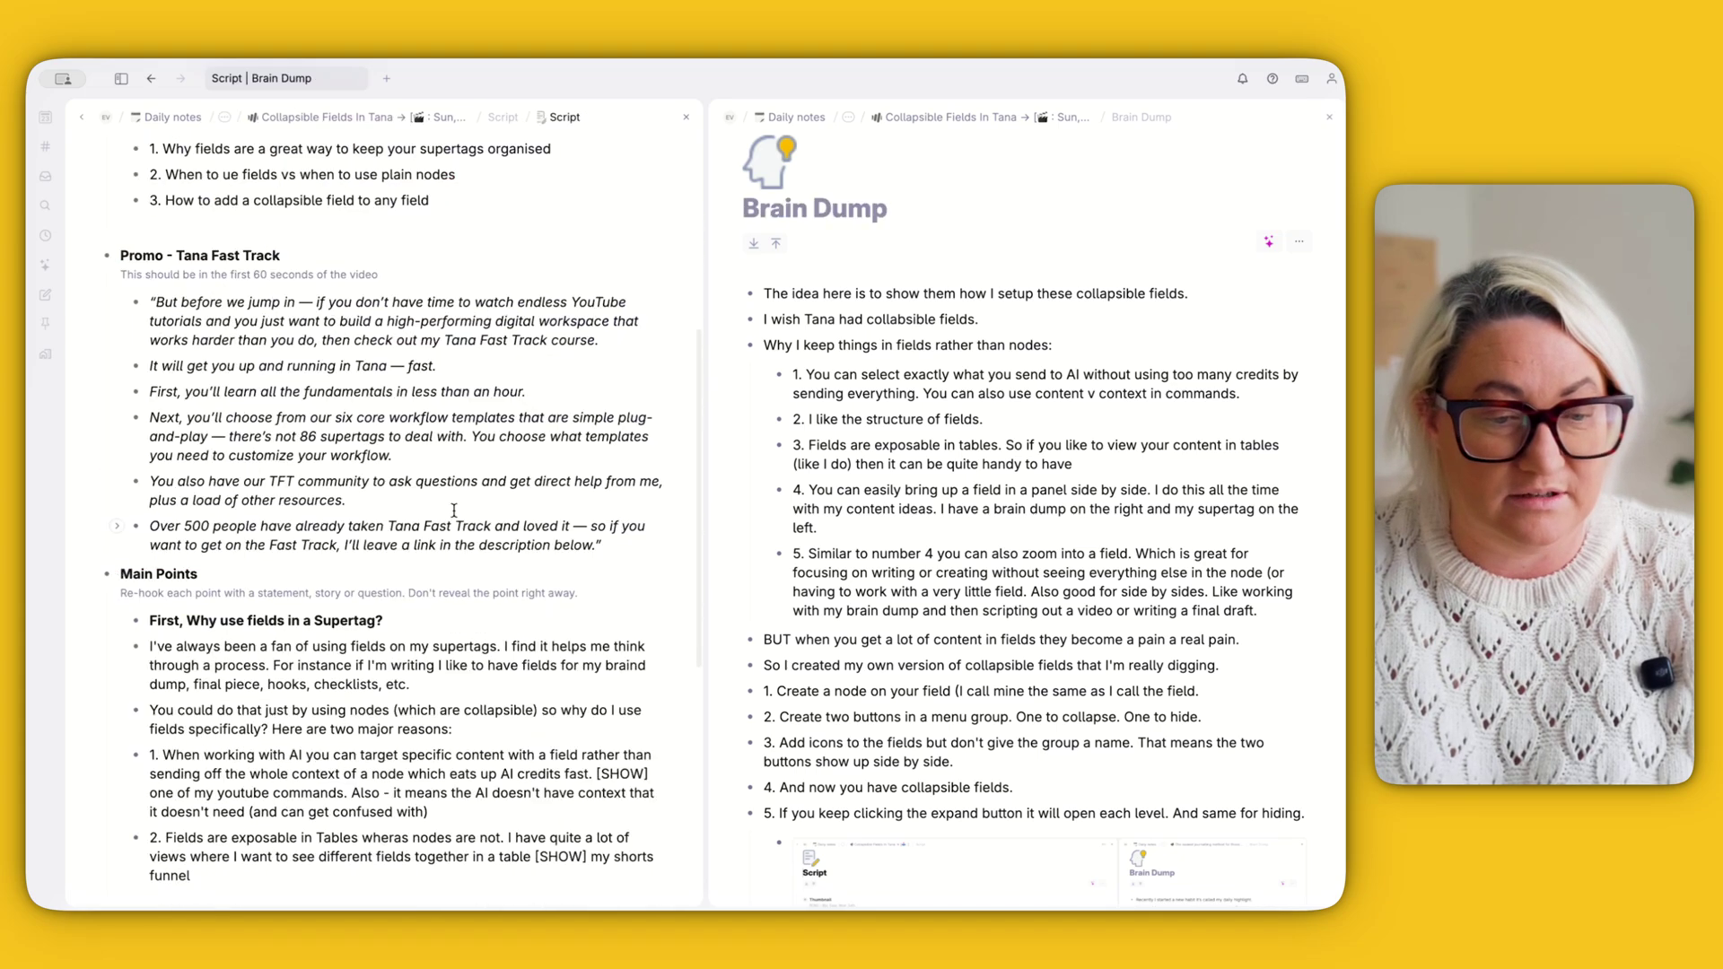
pyautogui.scroll(-3, 613, 451)
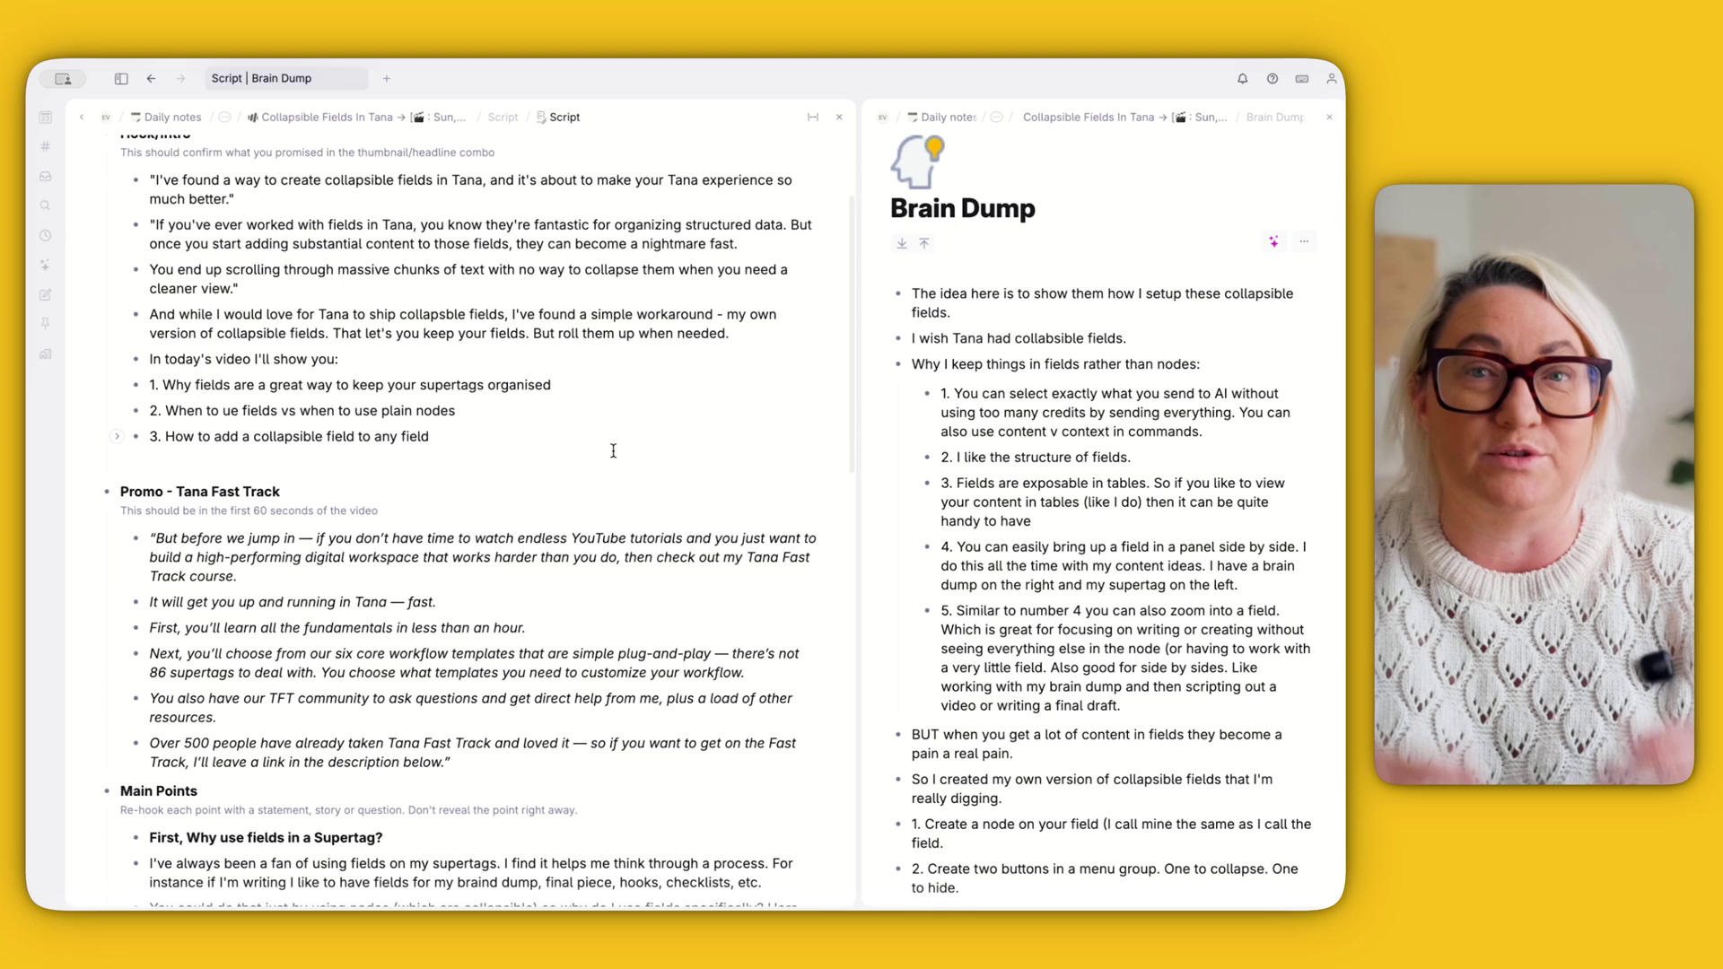
pyautogui.scroll(3, 613, 450)
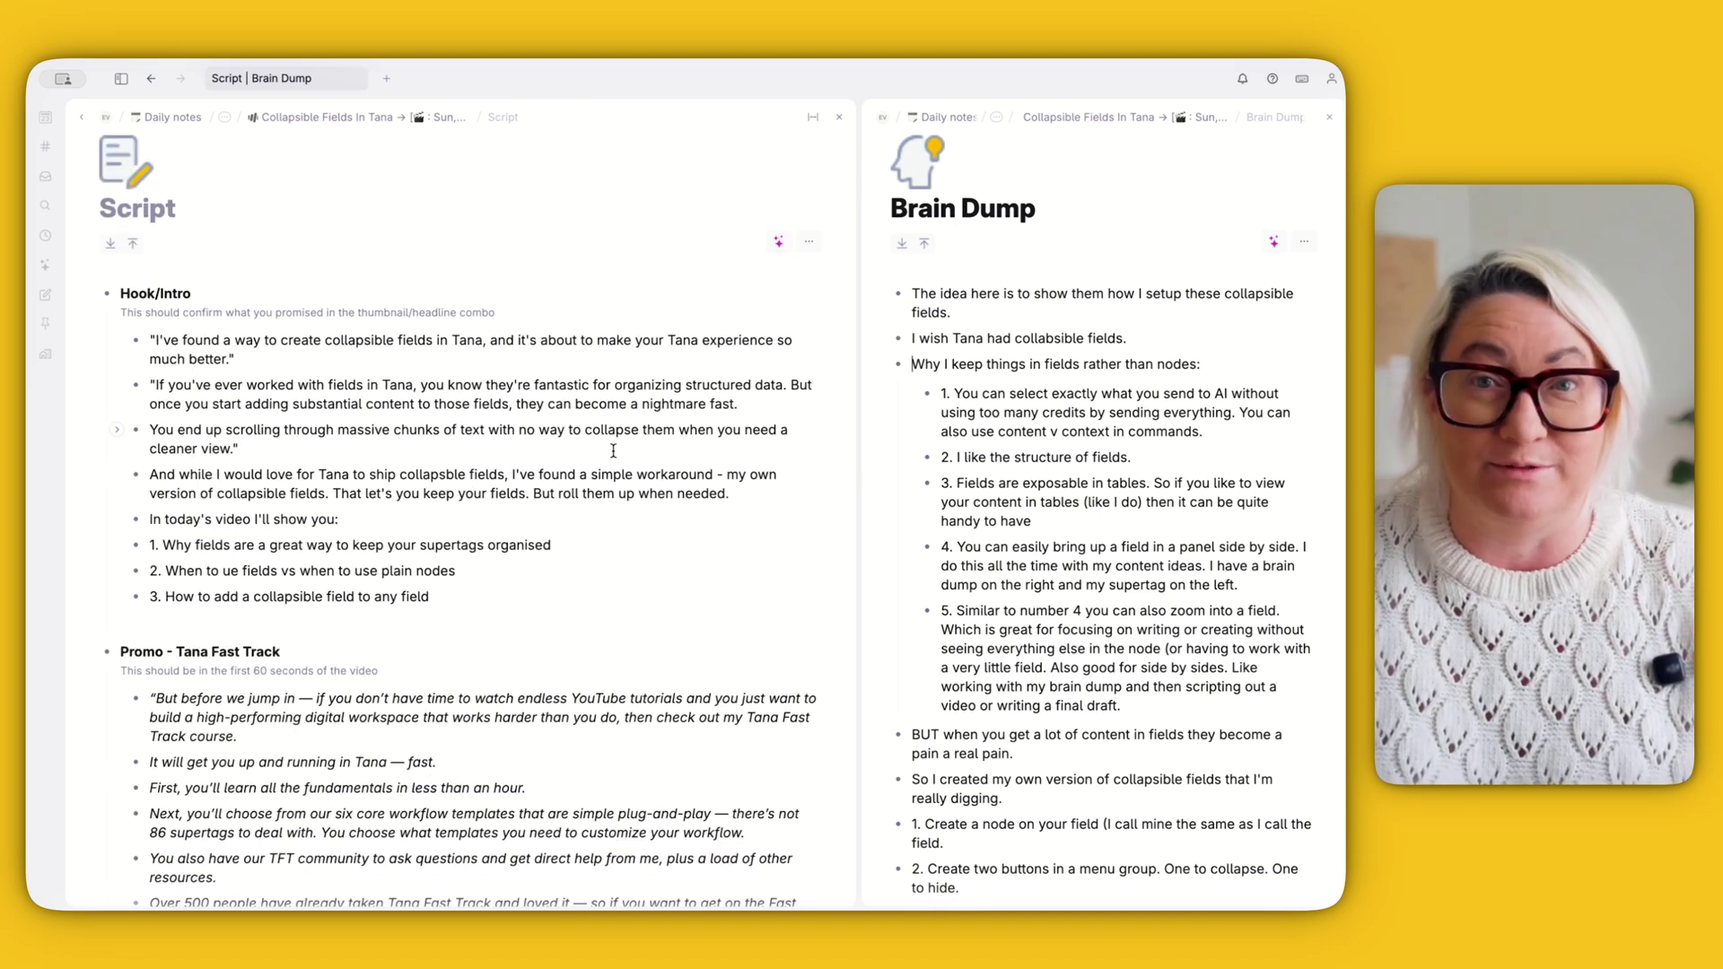